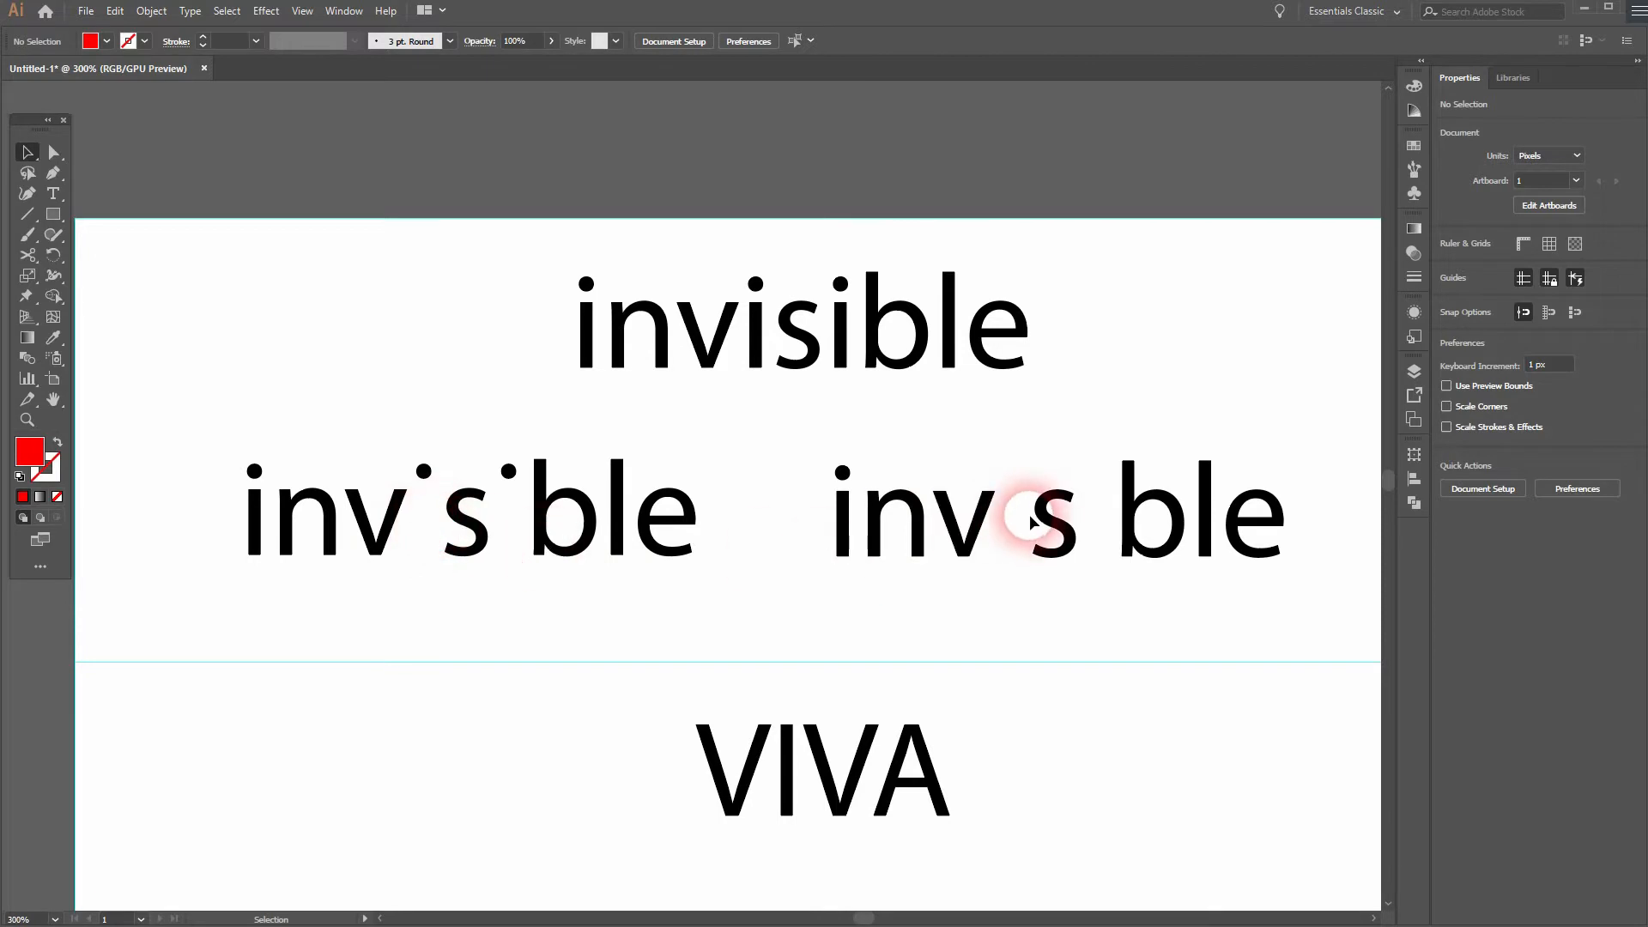
Convert the live "invisible" text in the guide-bounded right column to outlines and ungroup it into separate letters.
{"action": "left_click_drag", "start_coordinate": [1122, 460], "coordinate": [606, 460]}
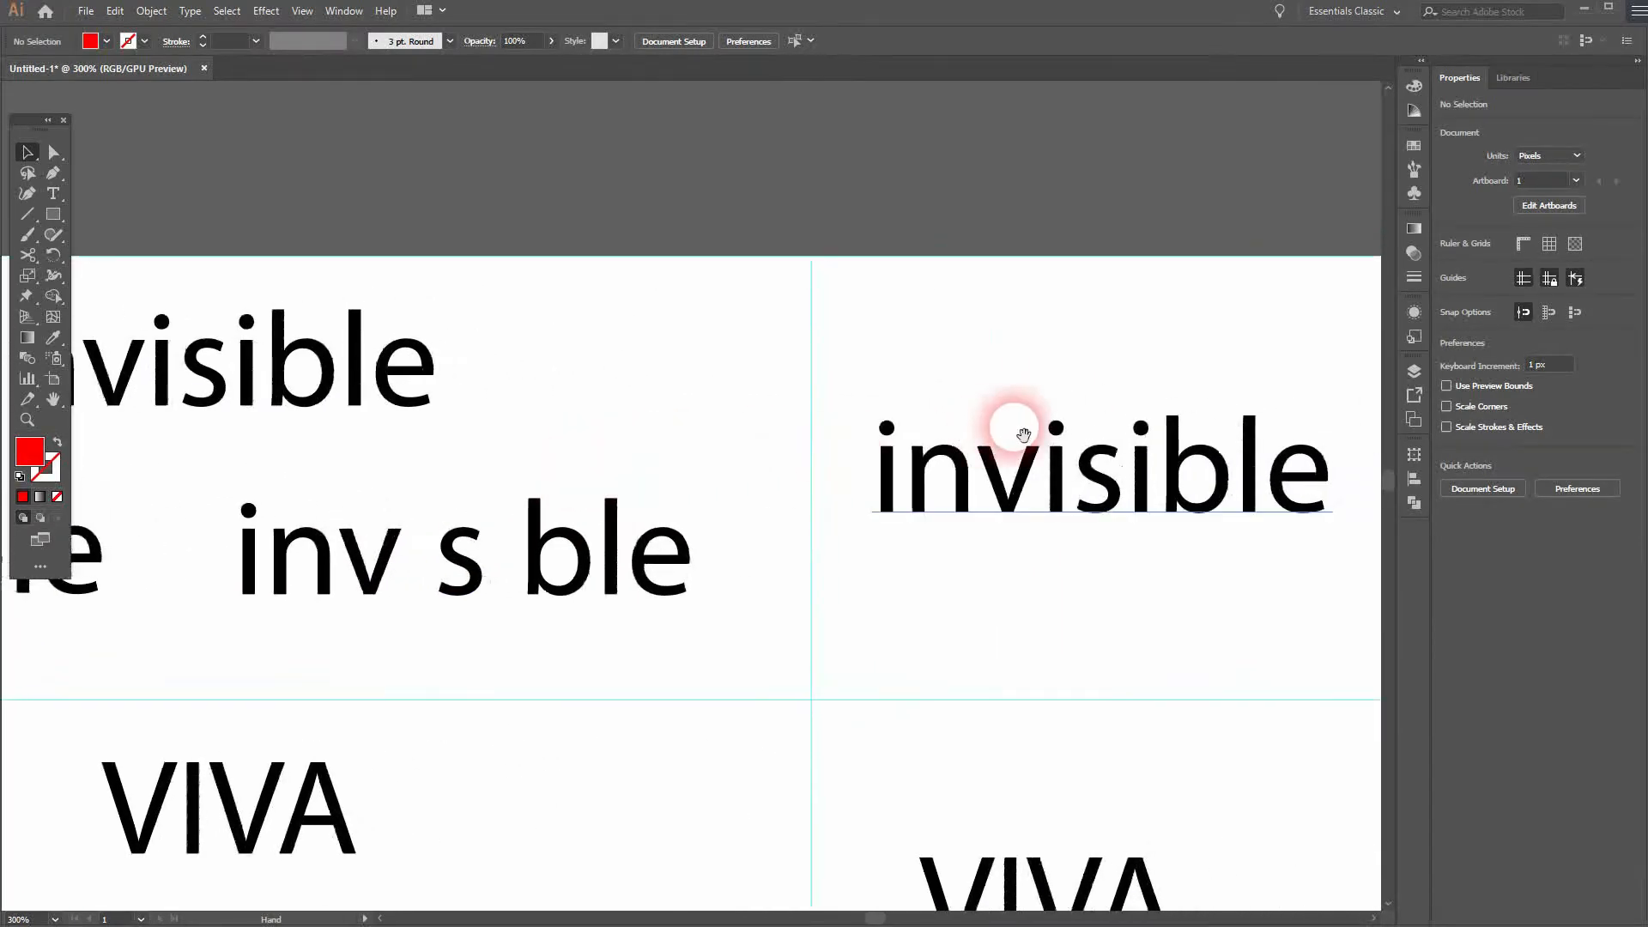
{"action": "left_click_drag", "start_coordinate": [1012, 423], "coordinate": [747, 331]}
{"action": "left_click", "coordinate": [886, 414]}
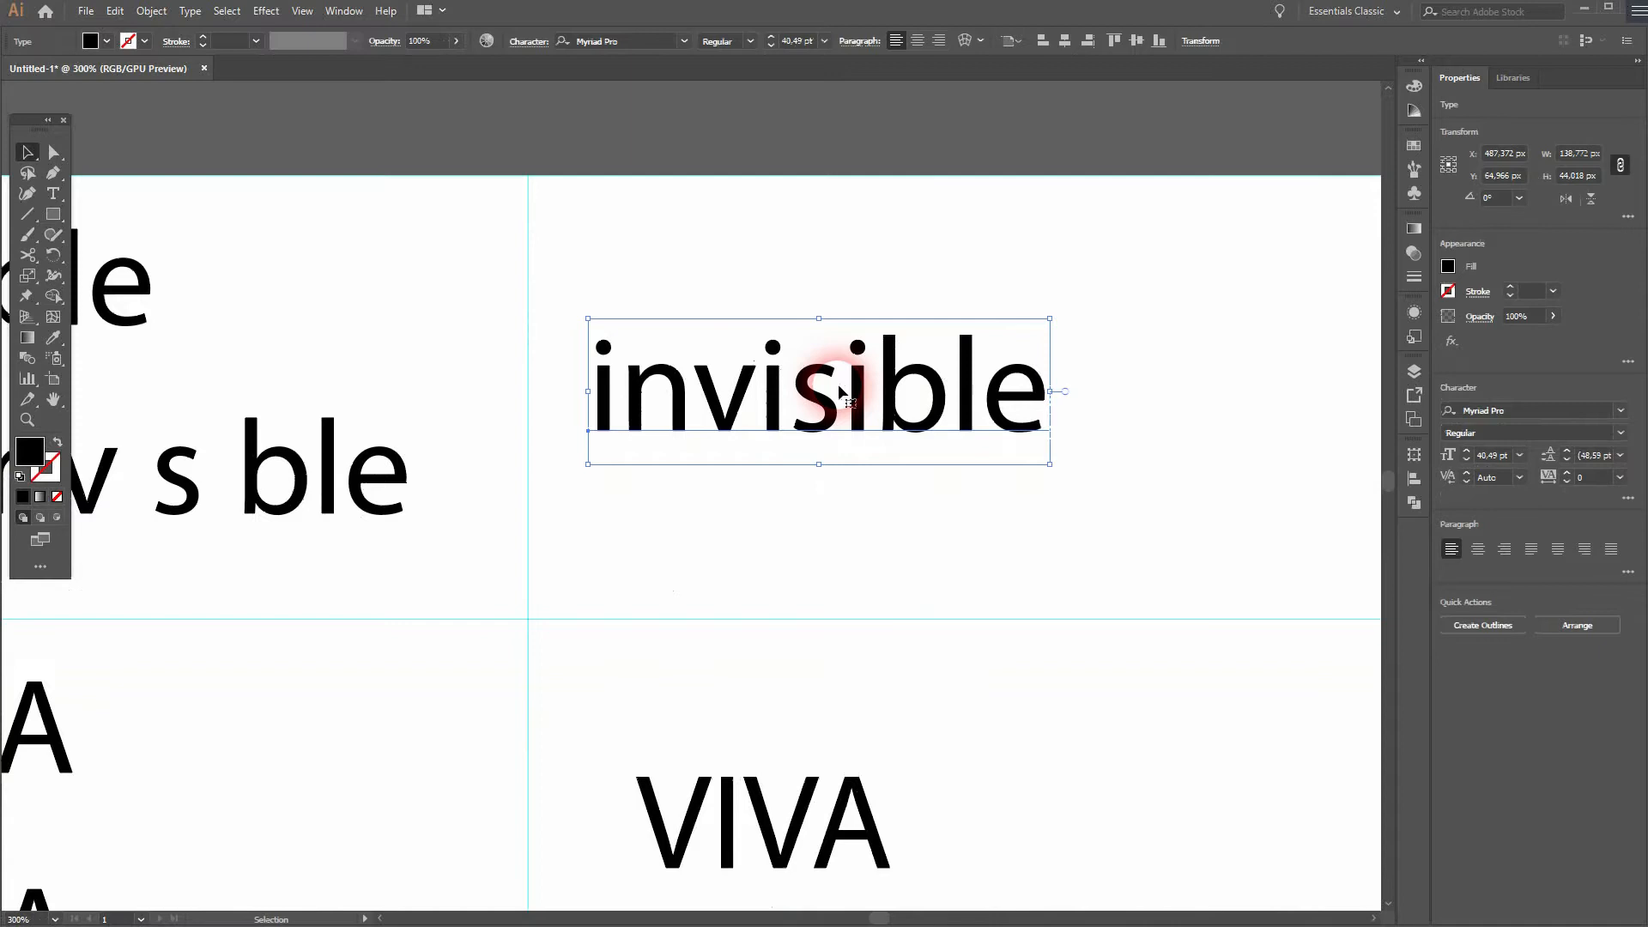
{"action": "right_click", "coordinate": [838, 383]}
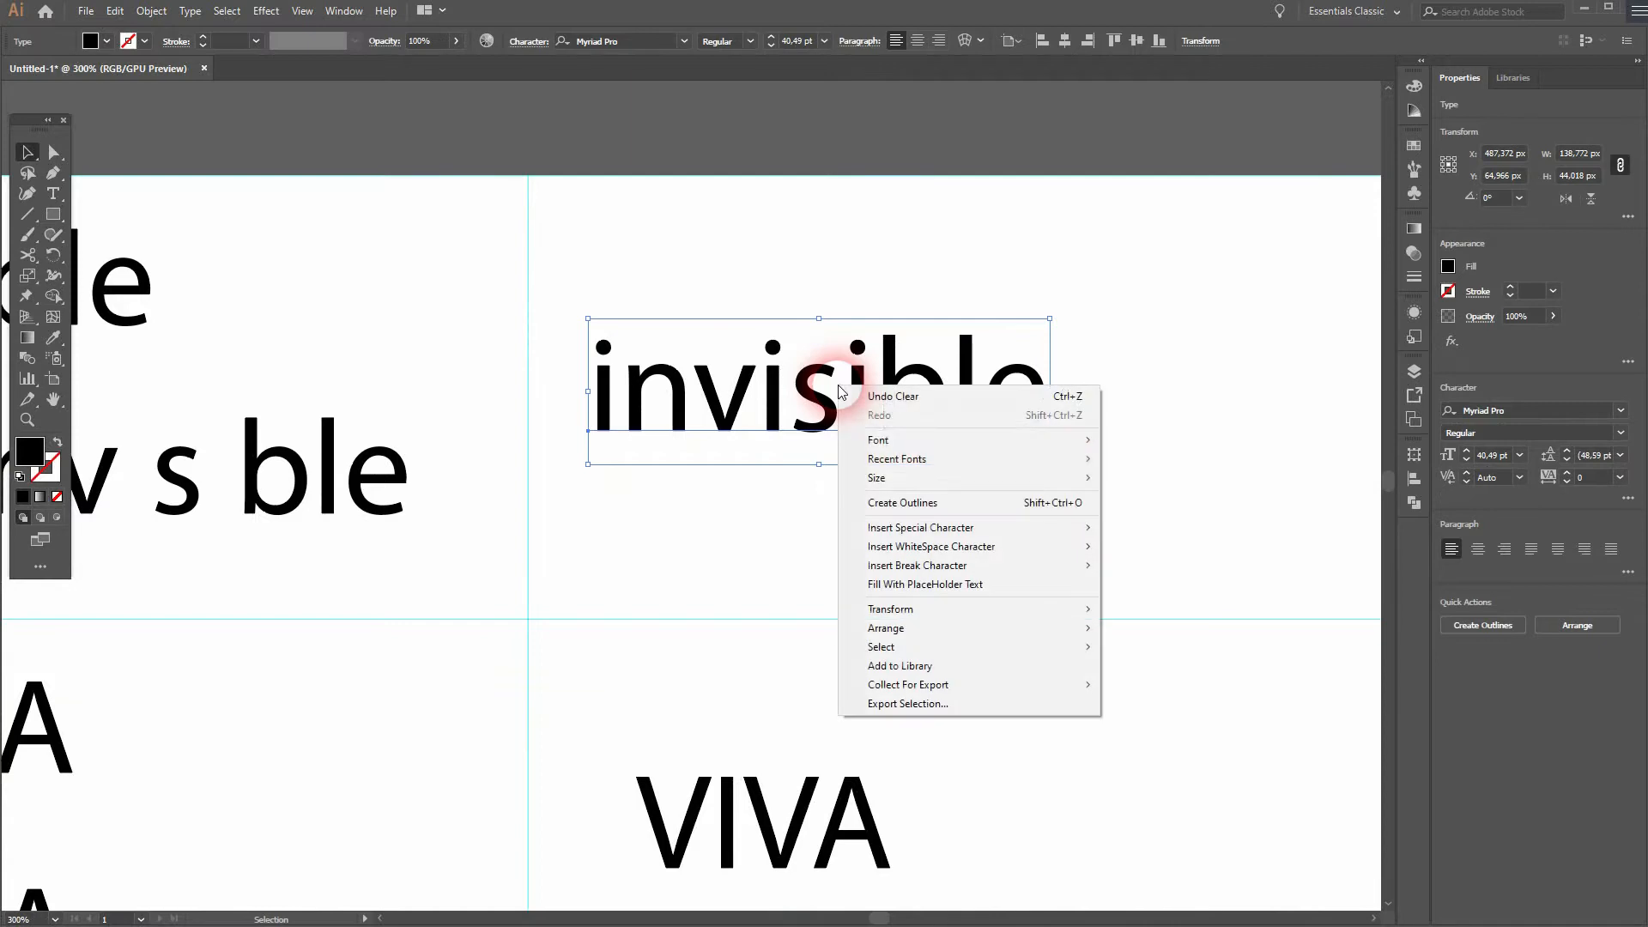
{"action": "left_click", "coordinate": [956, 505]}
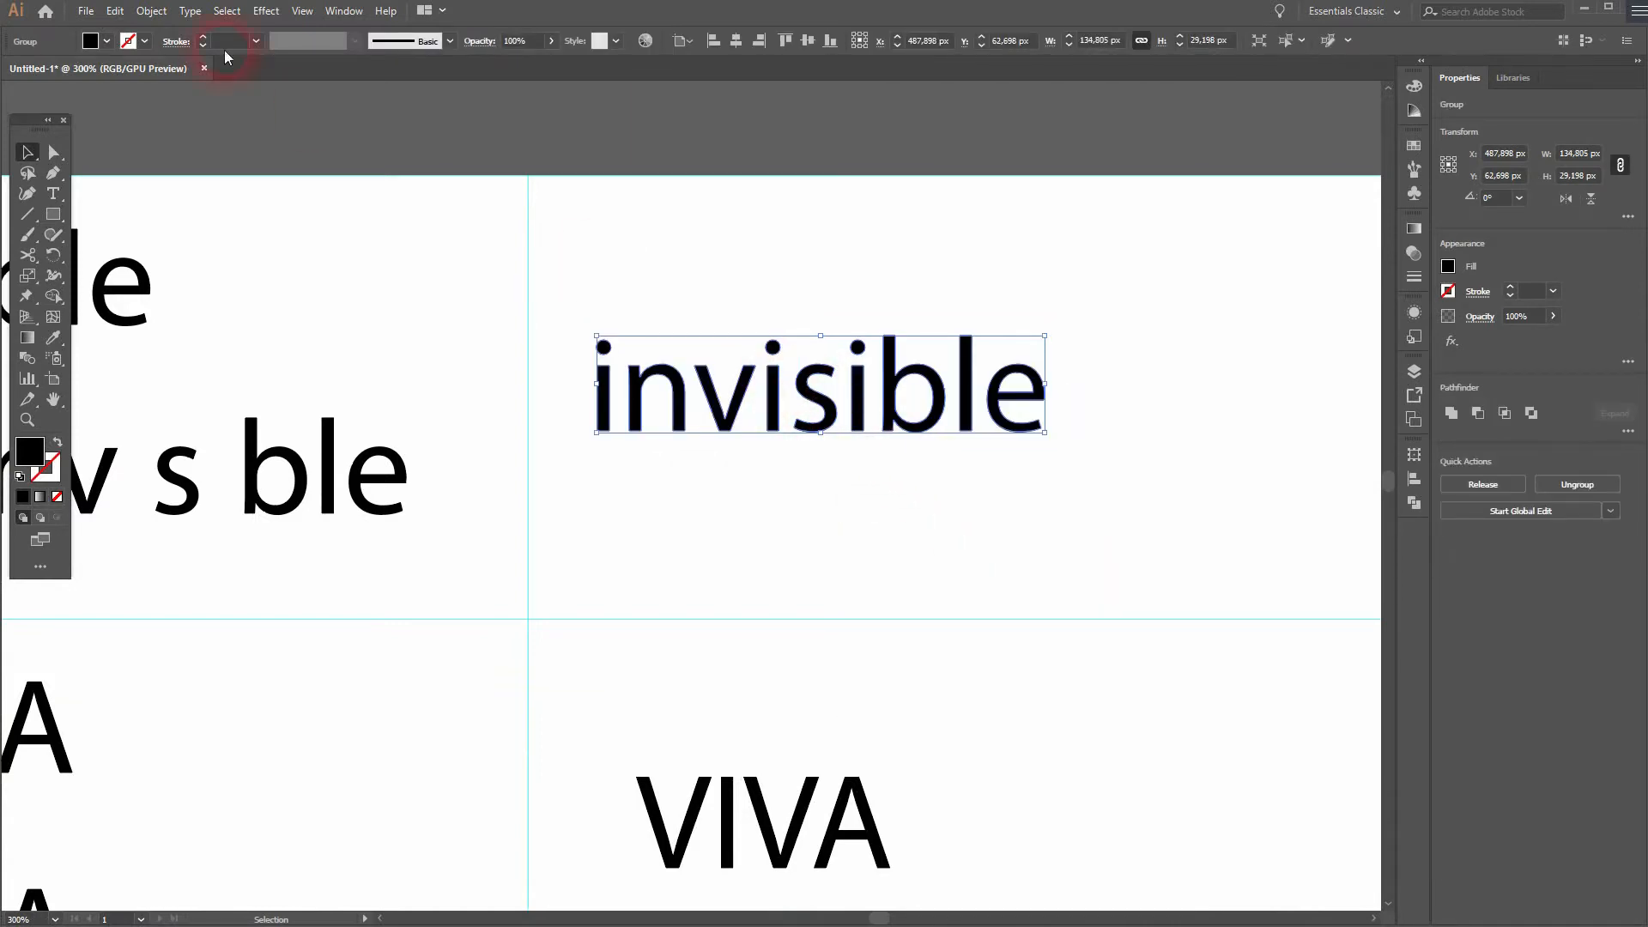
{"action": "left_click", "coordinate": [151, 10]}
{"action": "left_click", "coordinate": [254, 113]}
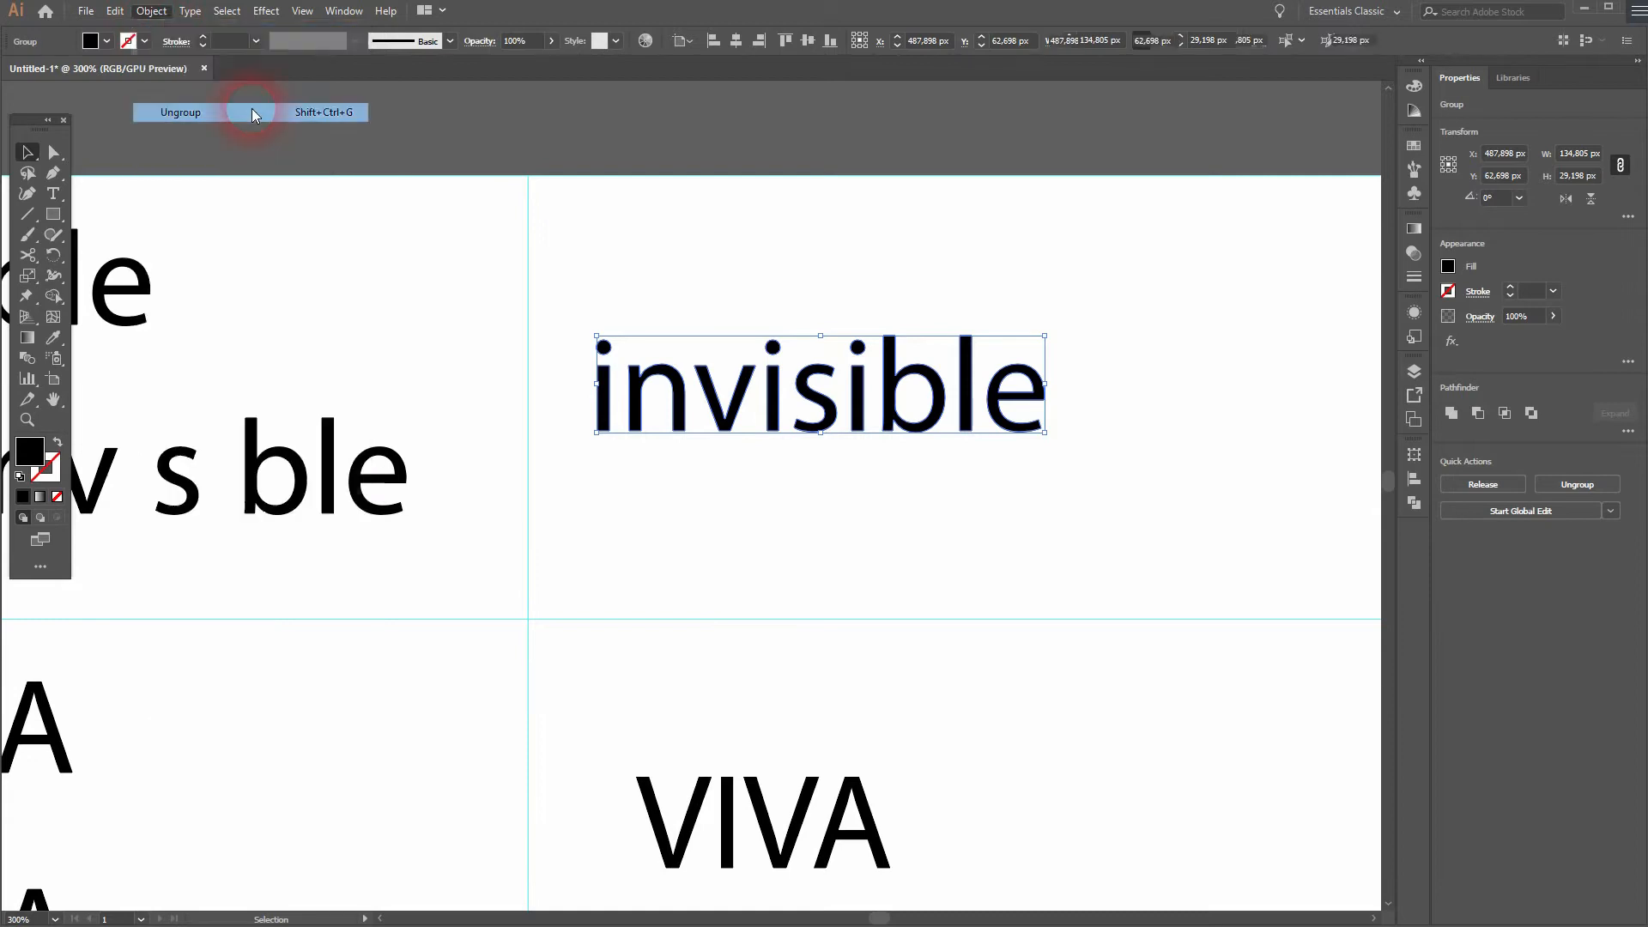
{"action": "left_click", "coordinate": [761, 423]}
{"action": "left_click", "coordinate": [771, 408]}
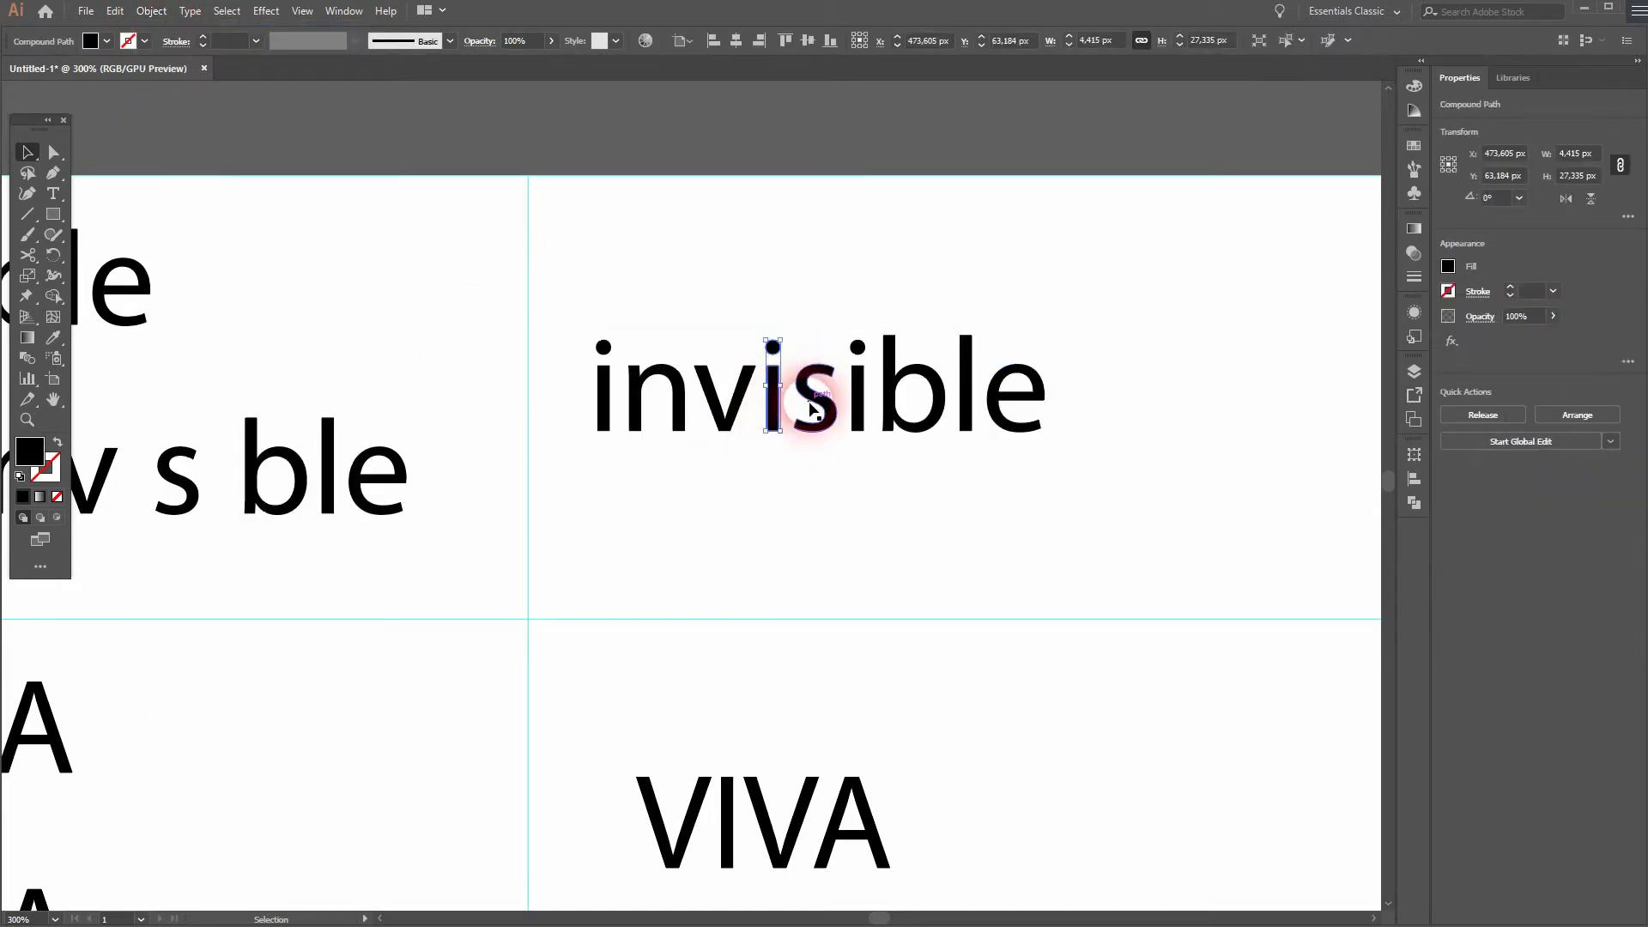
Duplicate all the outlined letters of "invisible" straight down, placing the copy just below the original word.
{"action": "left_click_drag", "start_coordinate": [600, 467], "coordinate": [1073, 344]}
{"action": "left_click", "coordinate": [892, 429]}
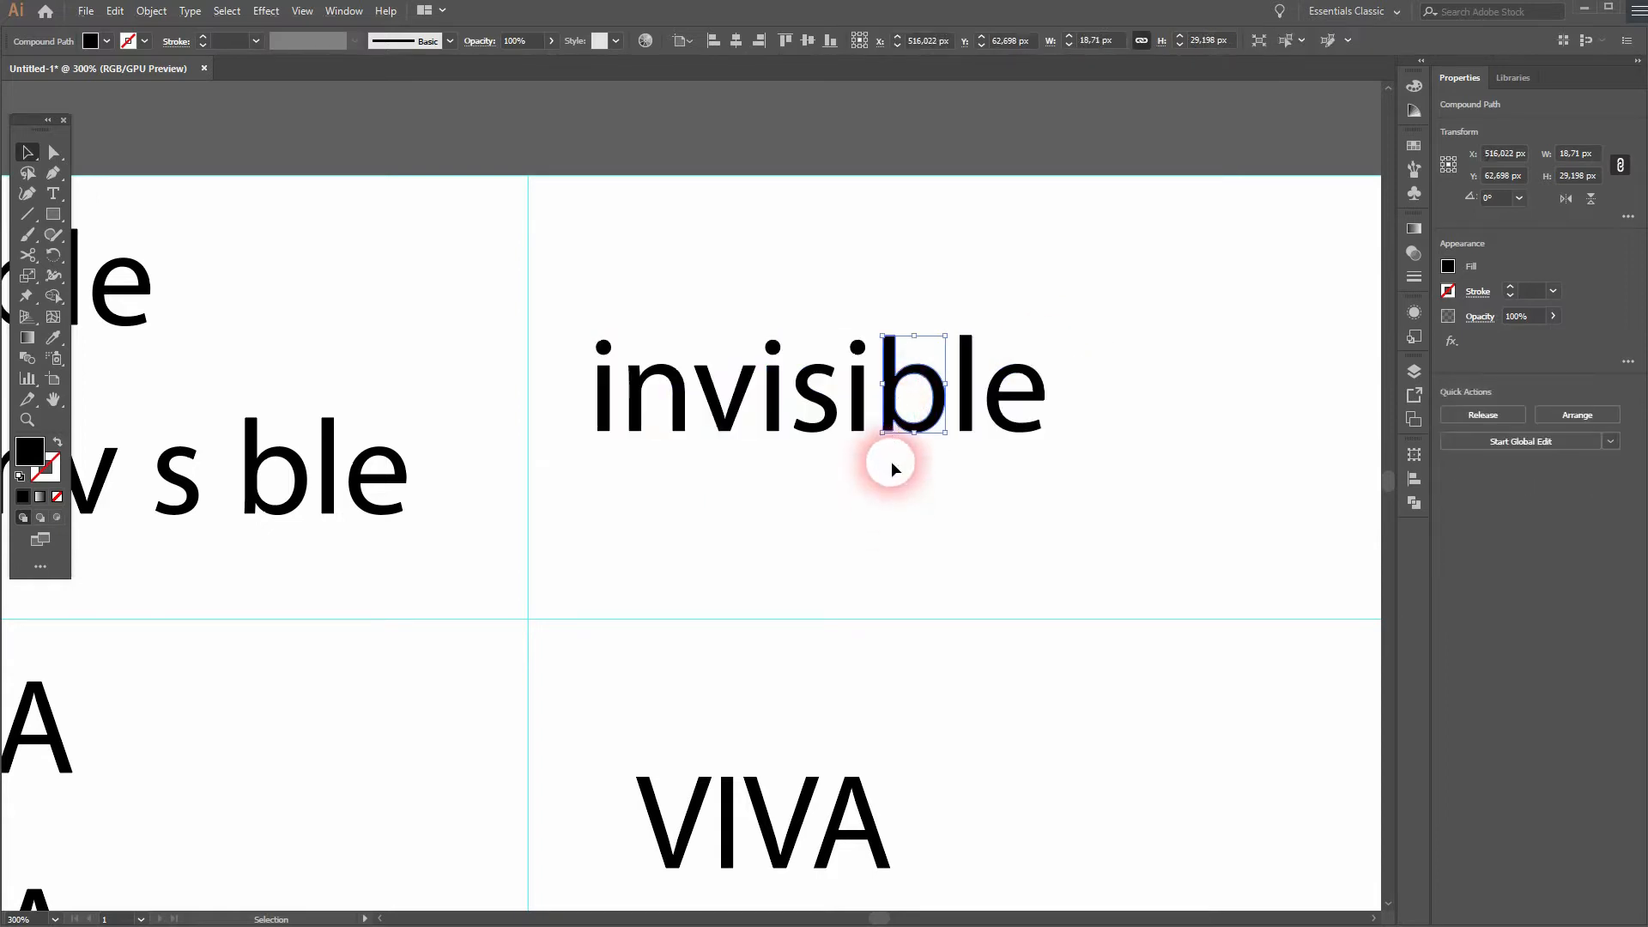
{"action": "left_click_drag", "start_coordinate": [588, 462], "coordinate": [1055, 342]}
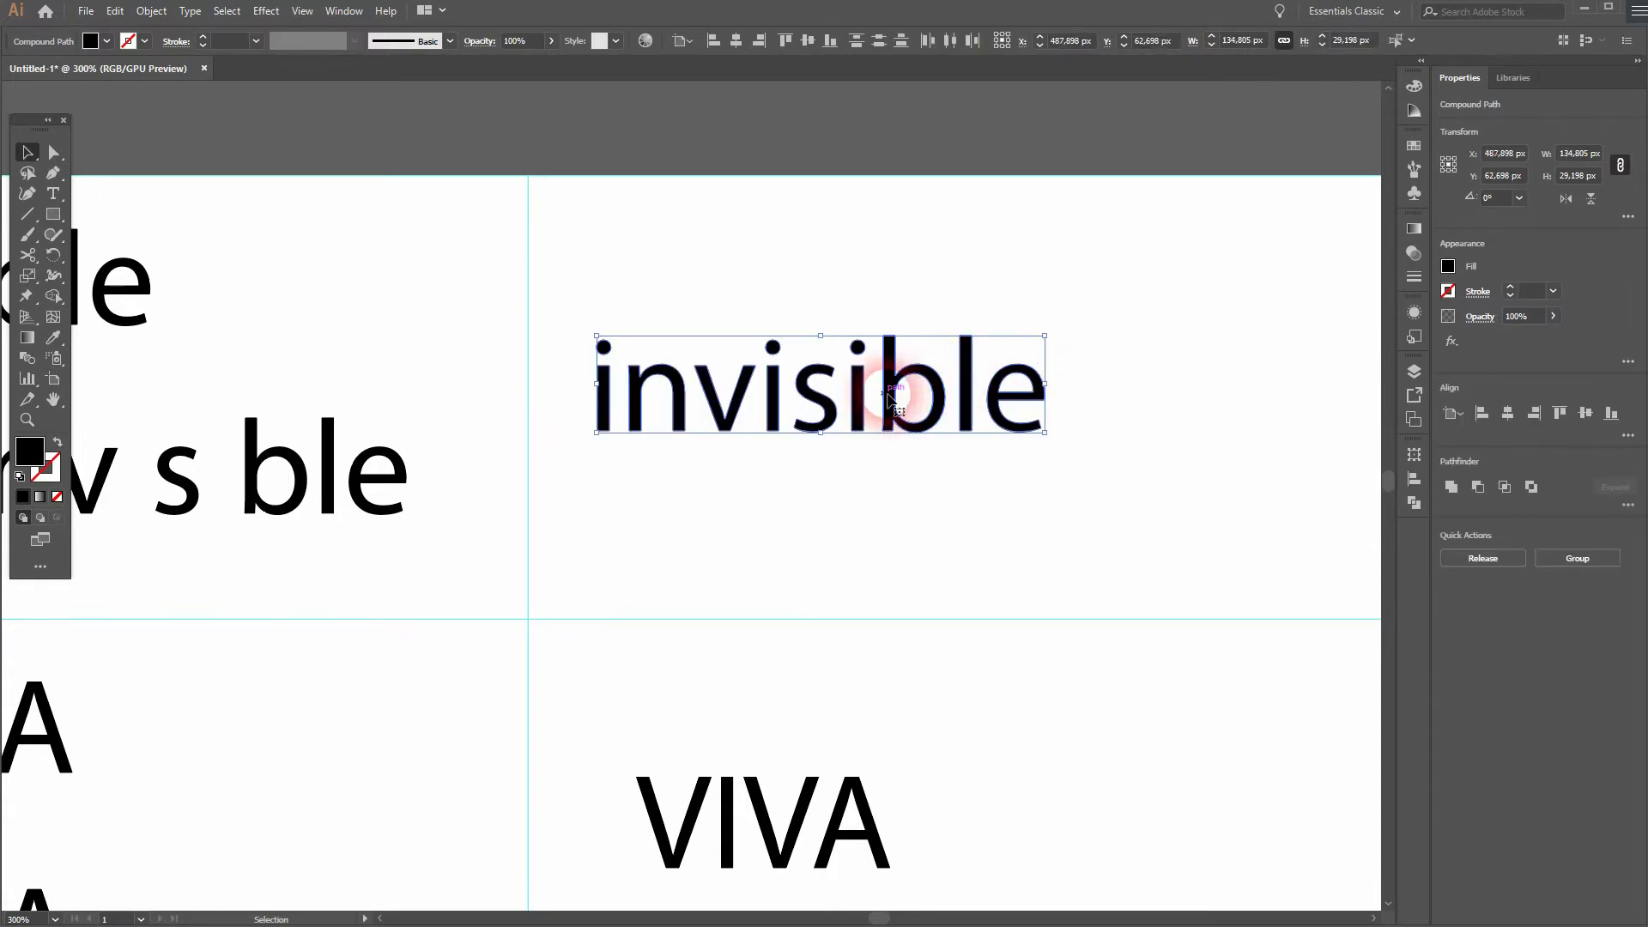
{"action": "left_click_drag", "start_coordinate": [895, 399], "coordinate": [895, 543]}
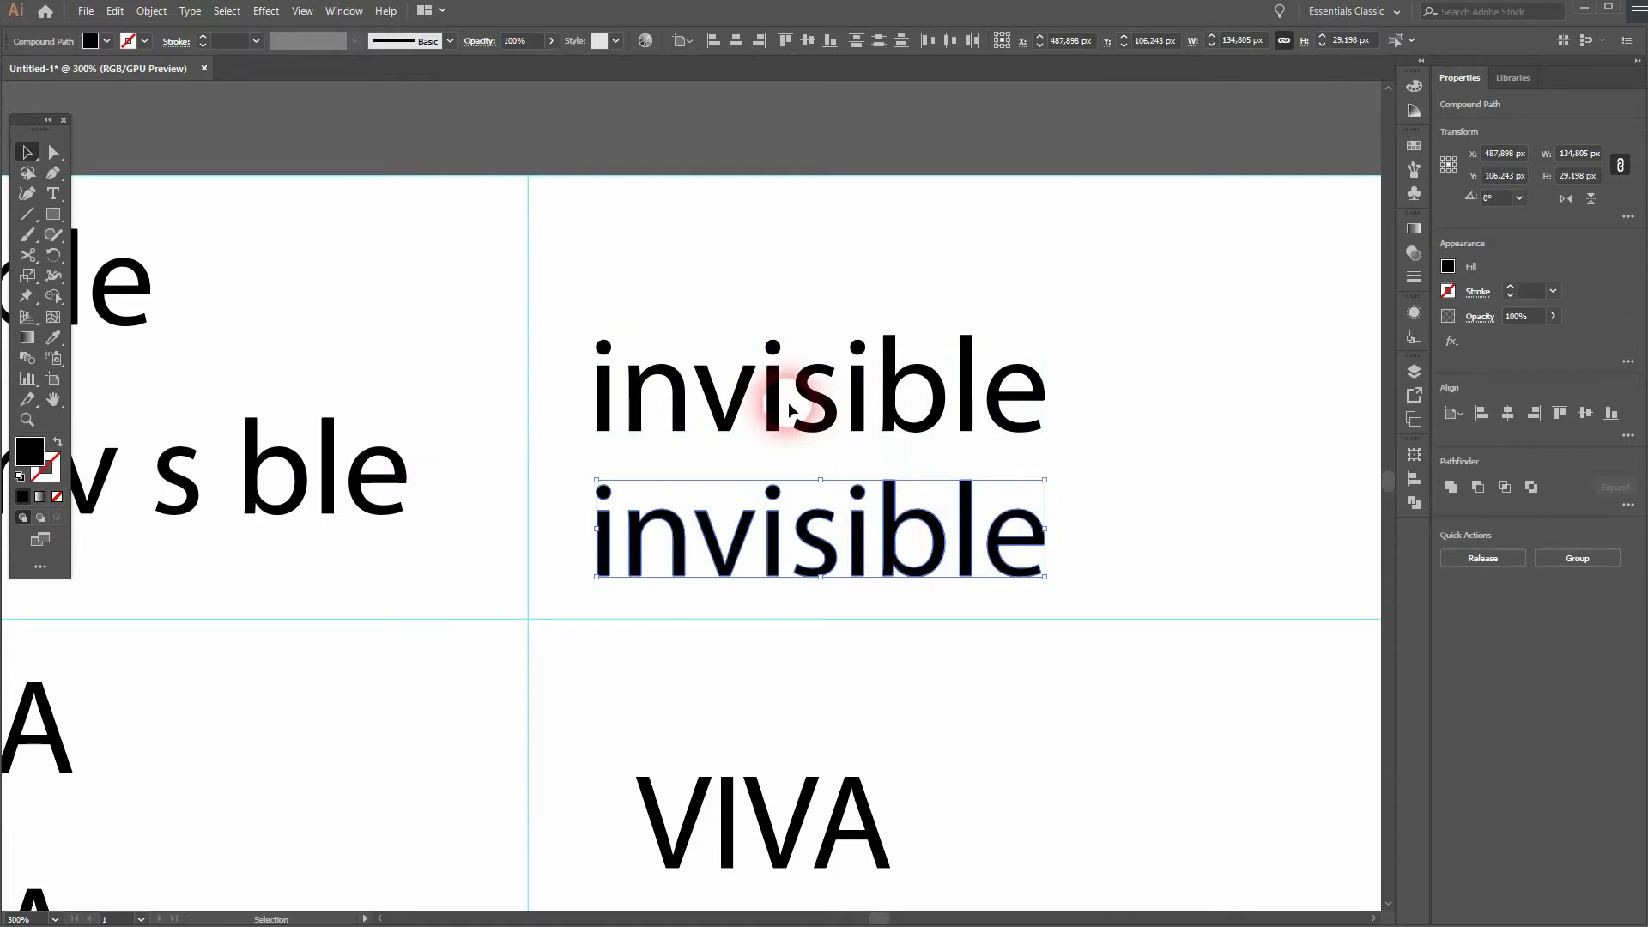
Delete the second and third letter i from the upper outlined "invisible".
{"action": "left_click", "coordinate": [772, 403]}
{"action": "key", "text": "Delete"}
{"action": "left_click", "coordinate": [857, 390]}
{"action": "key", "text": "Delete"}
Remove the stems of the second and third i in the lower "invisible" with Shape Builder, keeping their dots.
{"action": "left_click_drag", "start_coordinate": [564, 576], "coordinate": [1086, 475]}
{"action": "left_click", "coordinate": [55, 297]}
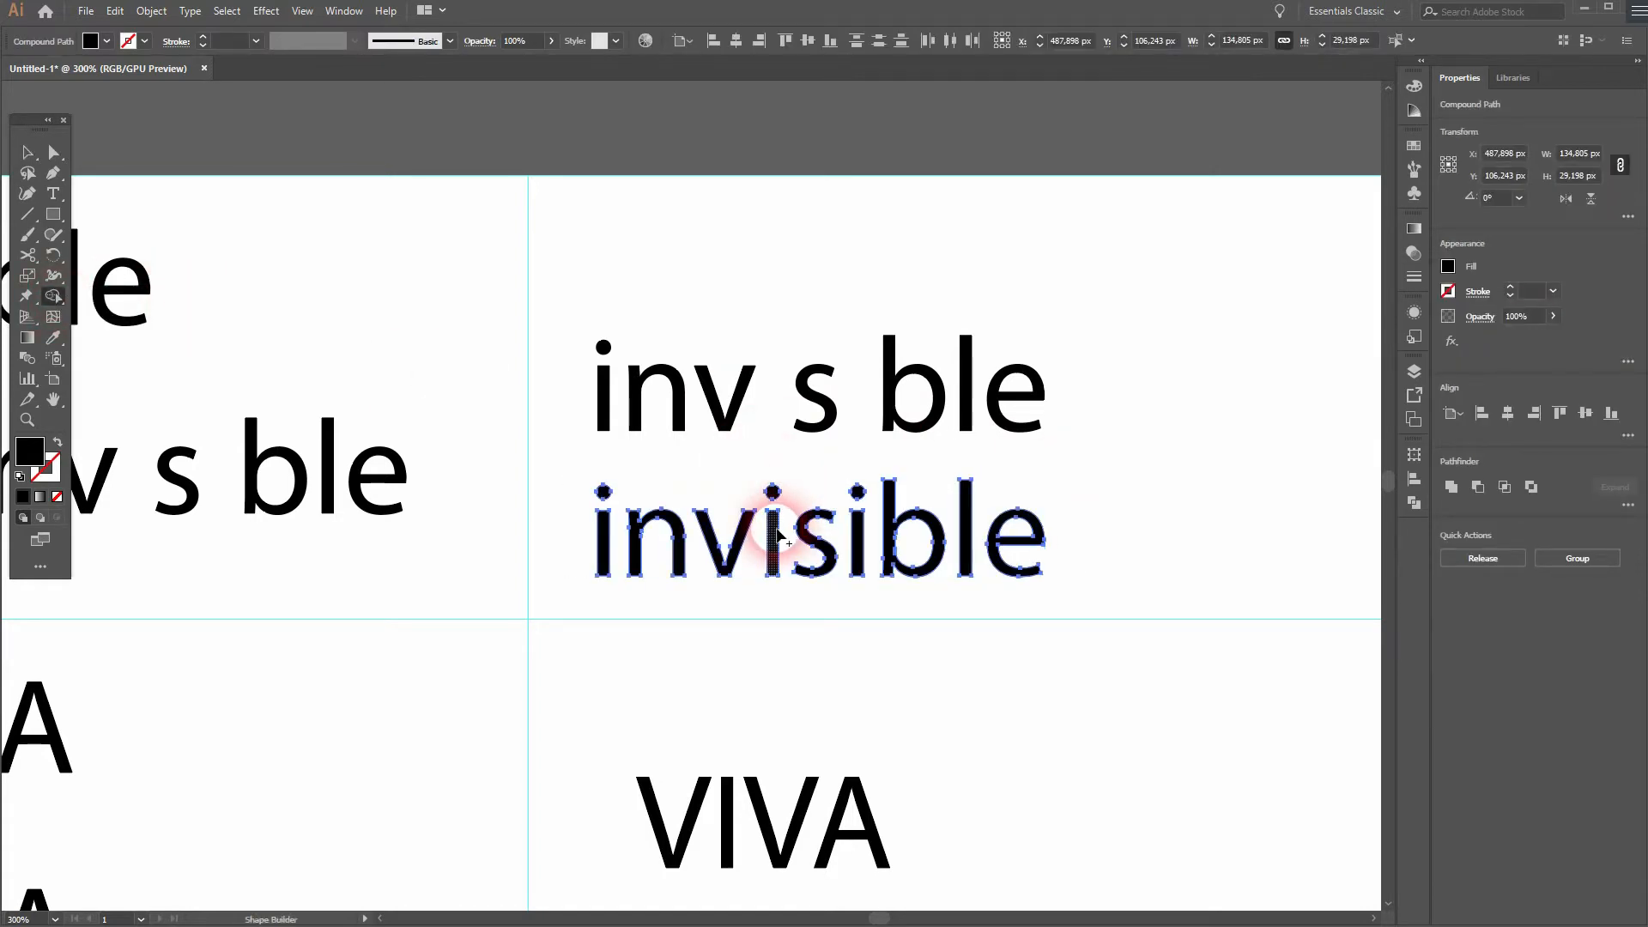
{"action": "left_click", "coordinate": [775, 534], "text": "alt"}
{"action": "left_click", "coordinate": [856, 539], "text": "alt"}
{"action": "left_click", "coordinate": [25, 154]}
{"action": "left_click", "coordinate": [824, 257]}
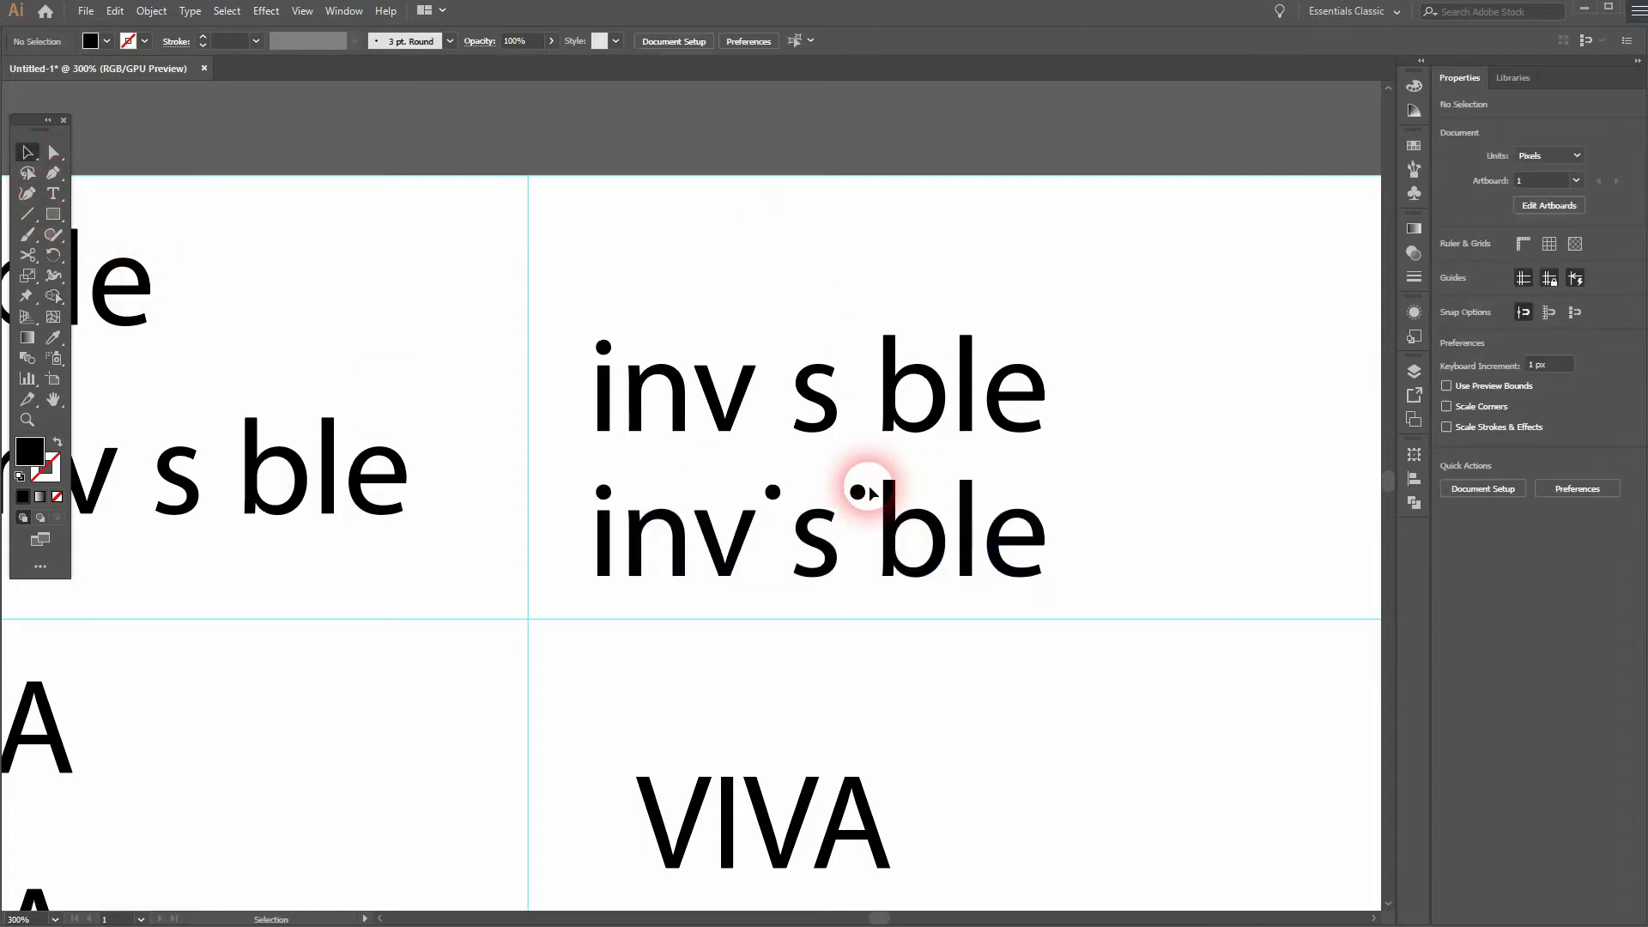
Convert the live VIVA text in the right column to outlines and ungroup it into separate letters.
{"action": "left_click_drag", "start_coordinate": [607, 515], "coordinate": [930, 323]}
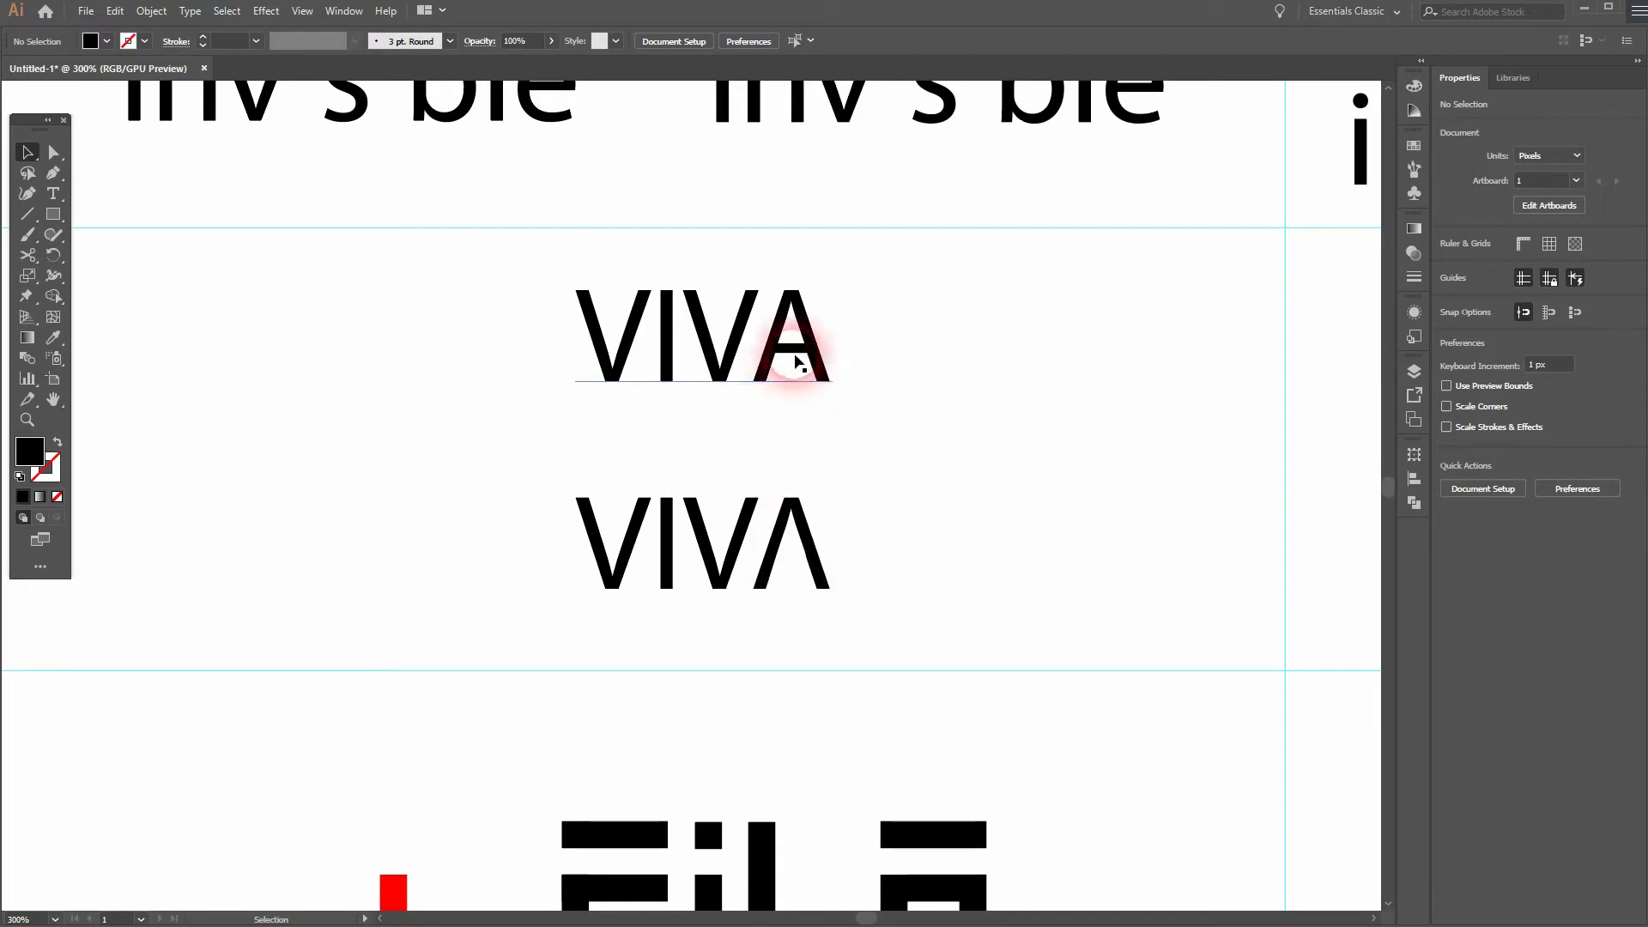
{"action": "left_click_drag", "start_coordinate": [1104, 457], "coordinate": [627, 459]}
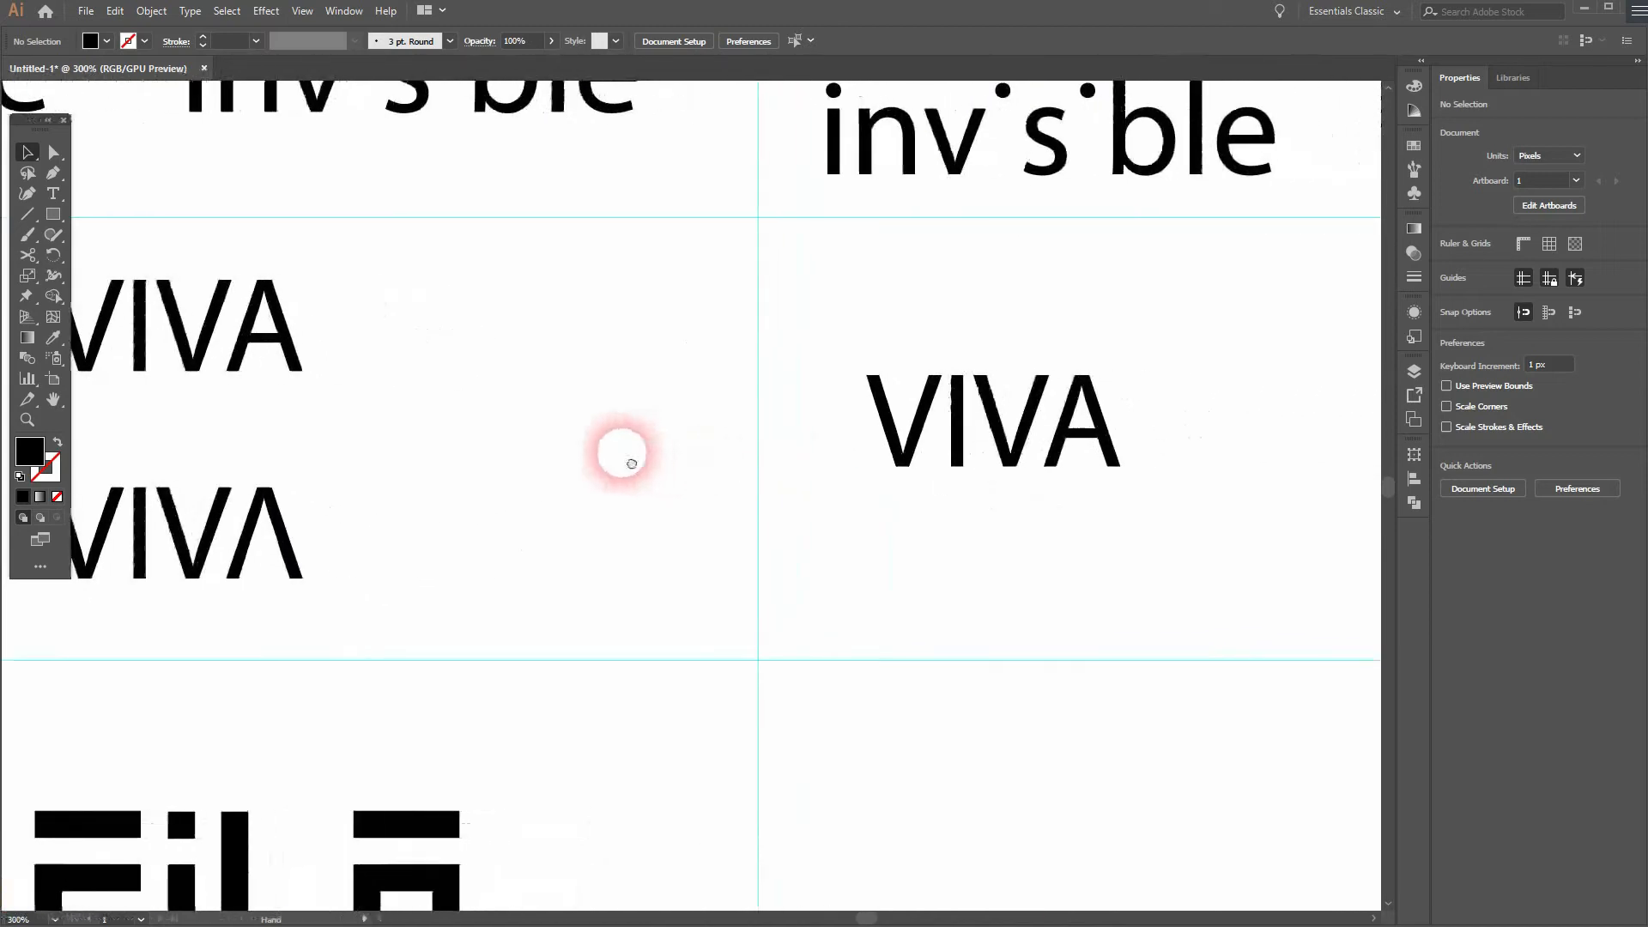
{"action": "left_click", "coordinate": [945, 430]}
{"action": "right_click", "coordinate": [950, 431]}
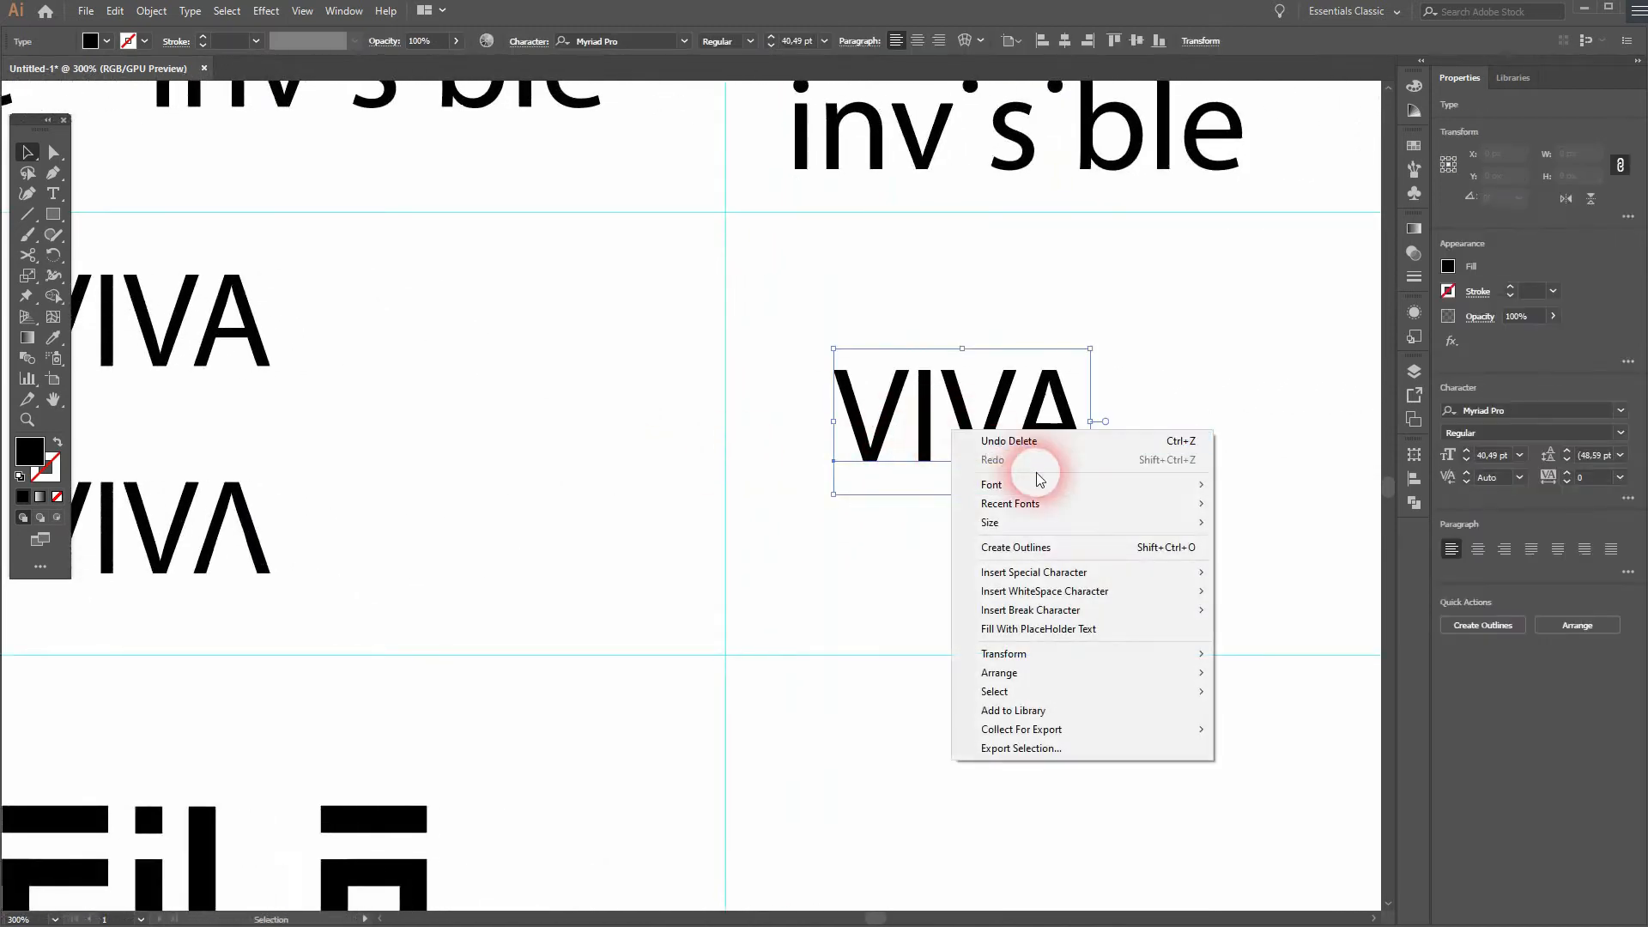
{"action": "left_click", "coordinate": [1043, 546]}
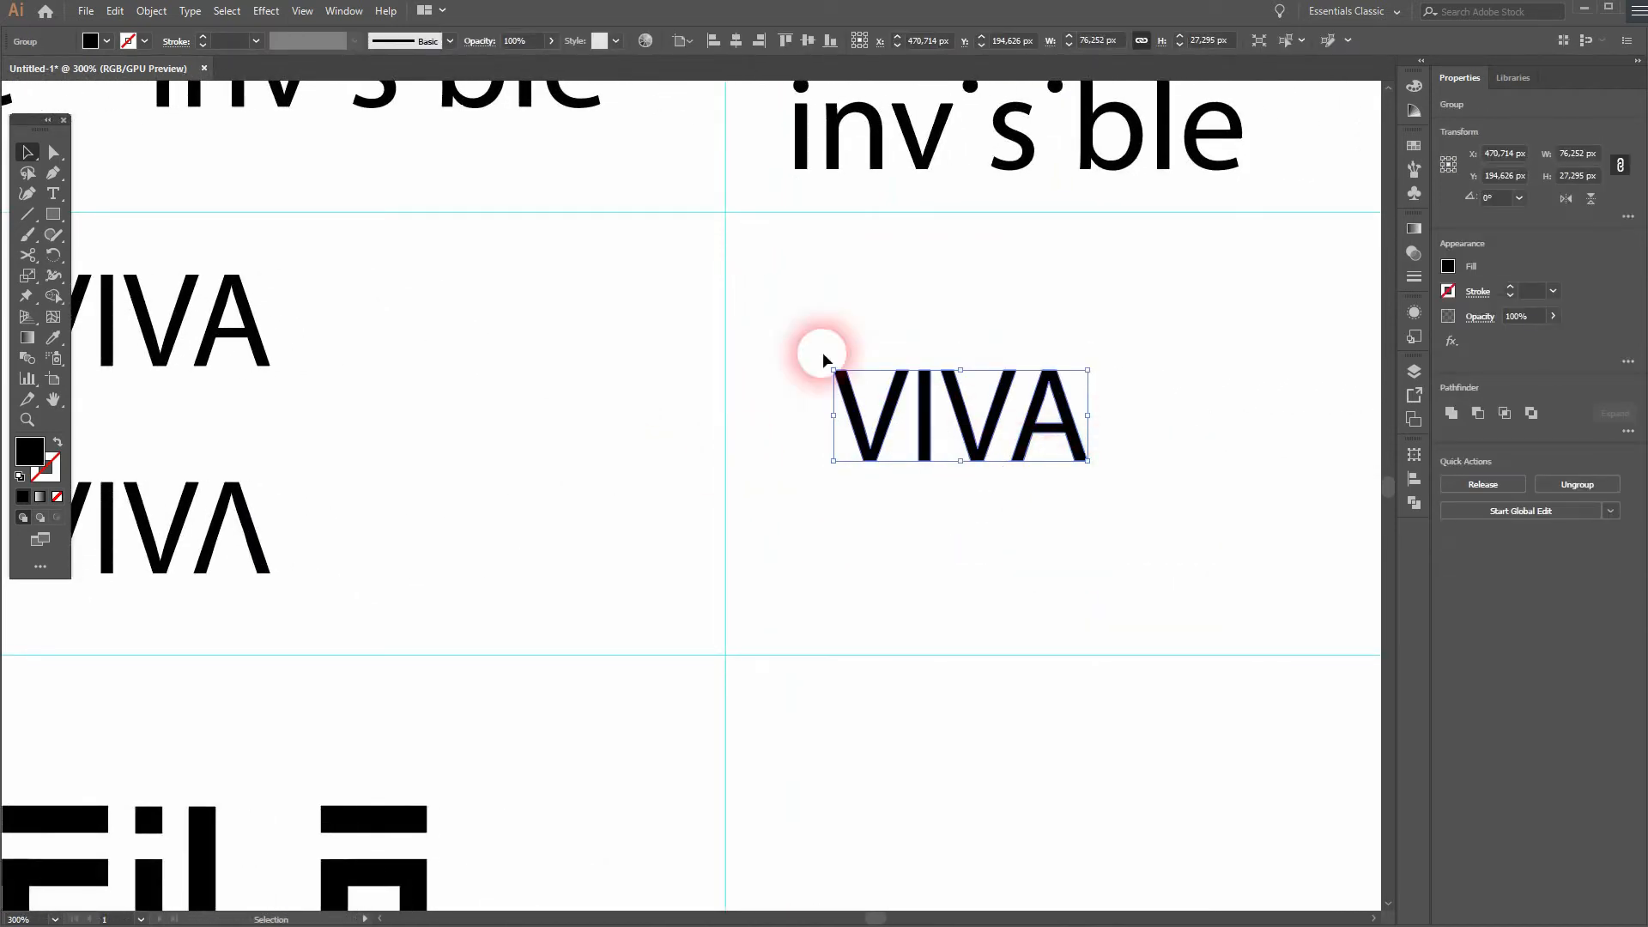
{"action": "left_click", "coordinate": [151, 10]}
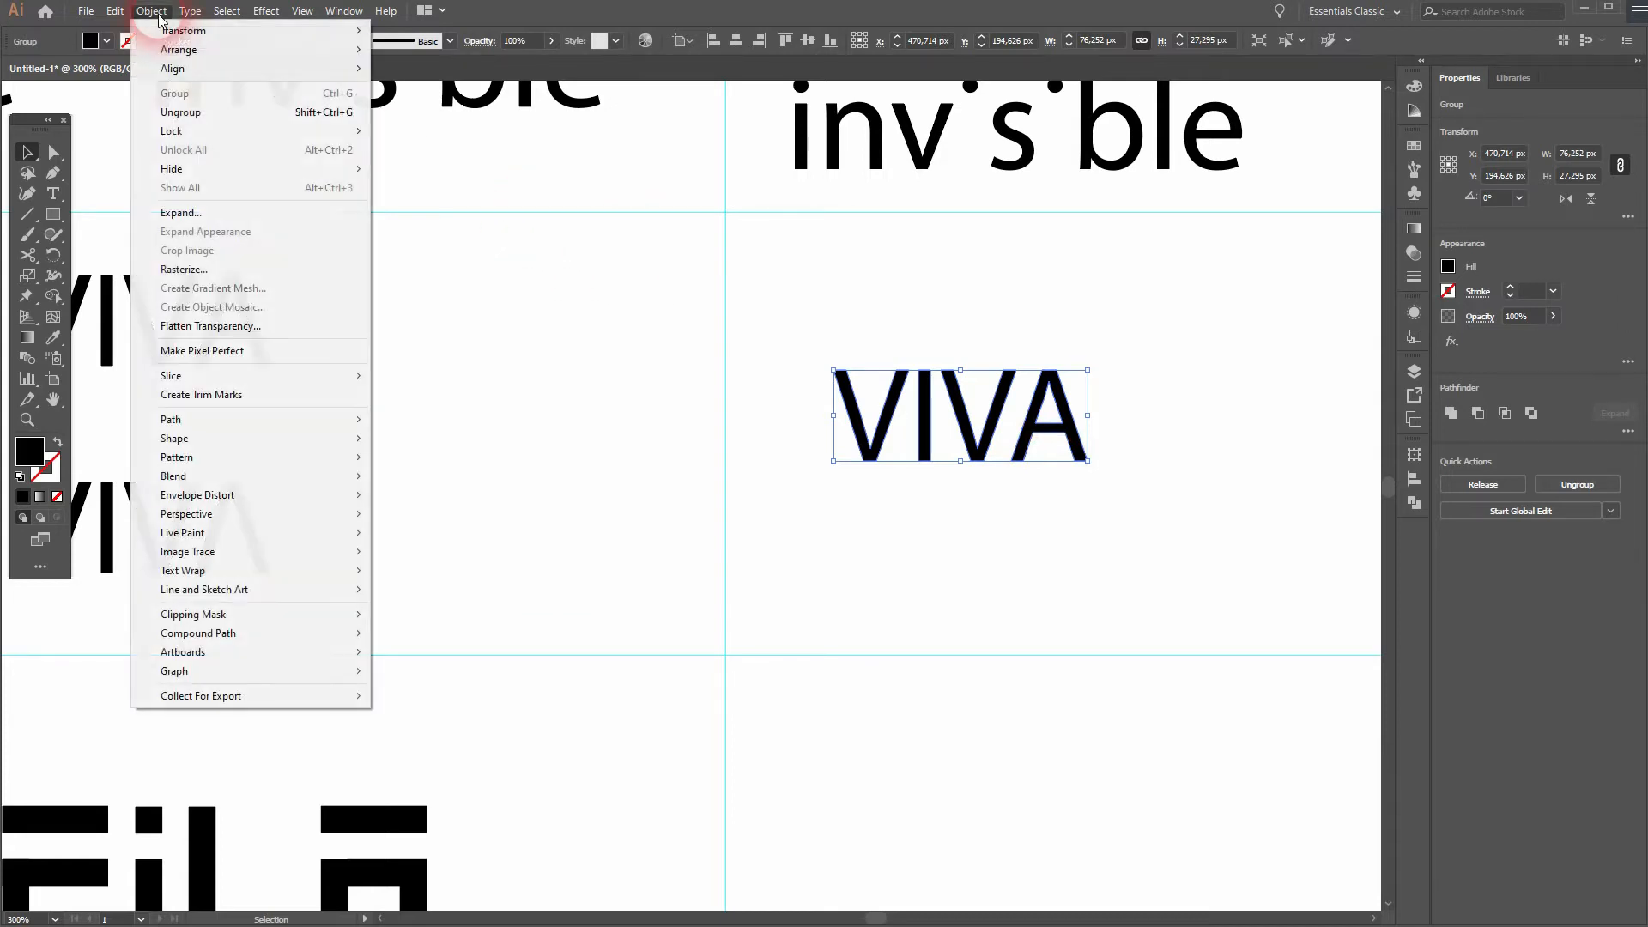
{"action": "left_click", "coordinate": [212, 120]}
{"action": "left_click", "coordinate": [1125, 446]}
{"action": "left_click", "coordinate": [1078, 420]}
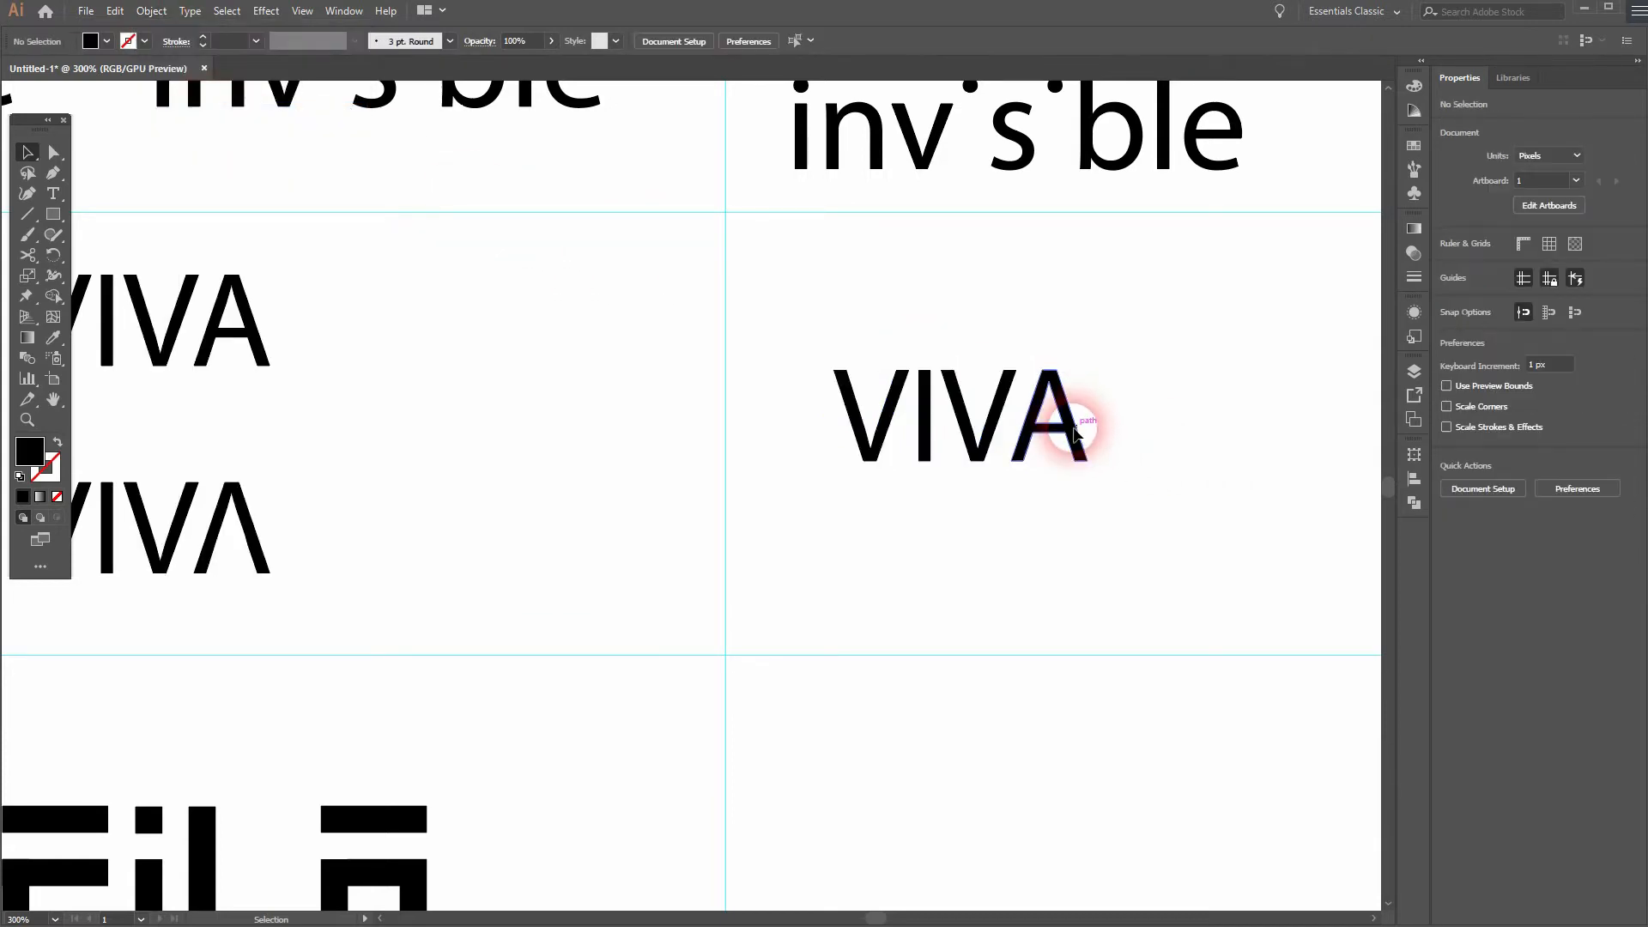
{"action": "left_click", "coordinate": [1172, 452]}
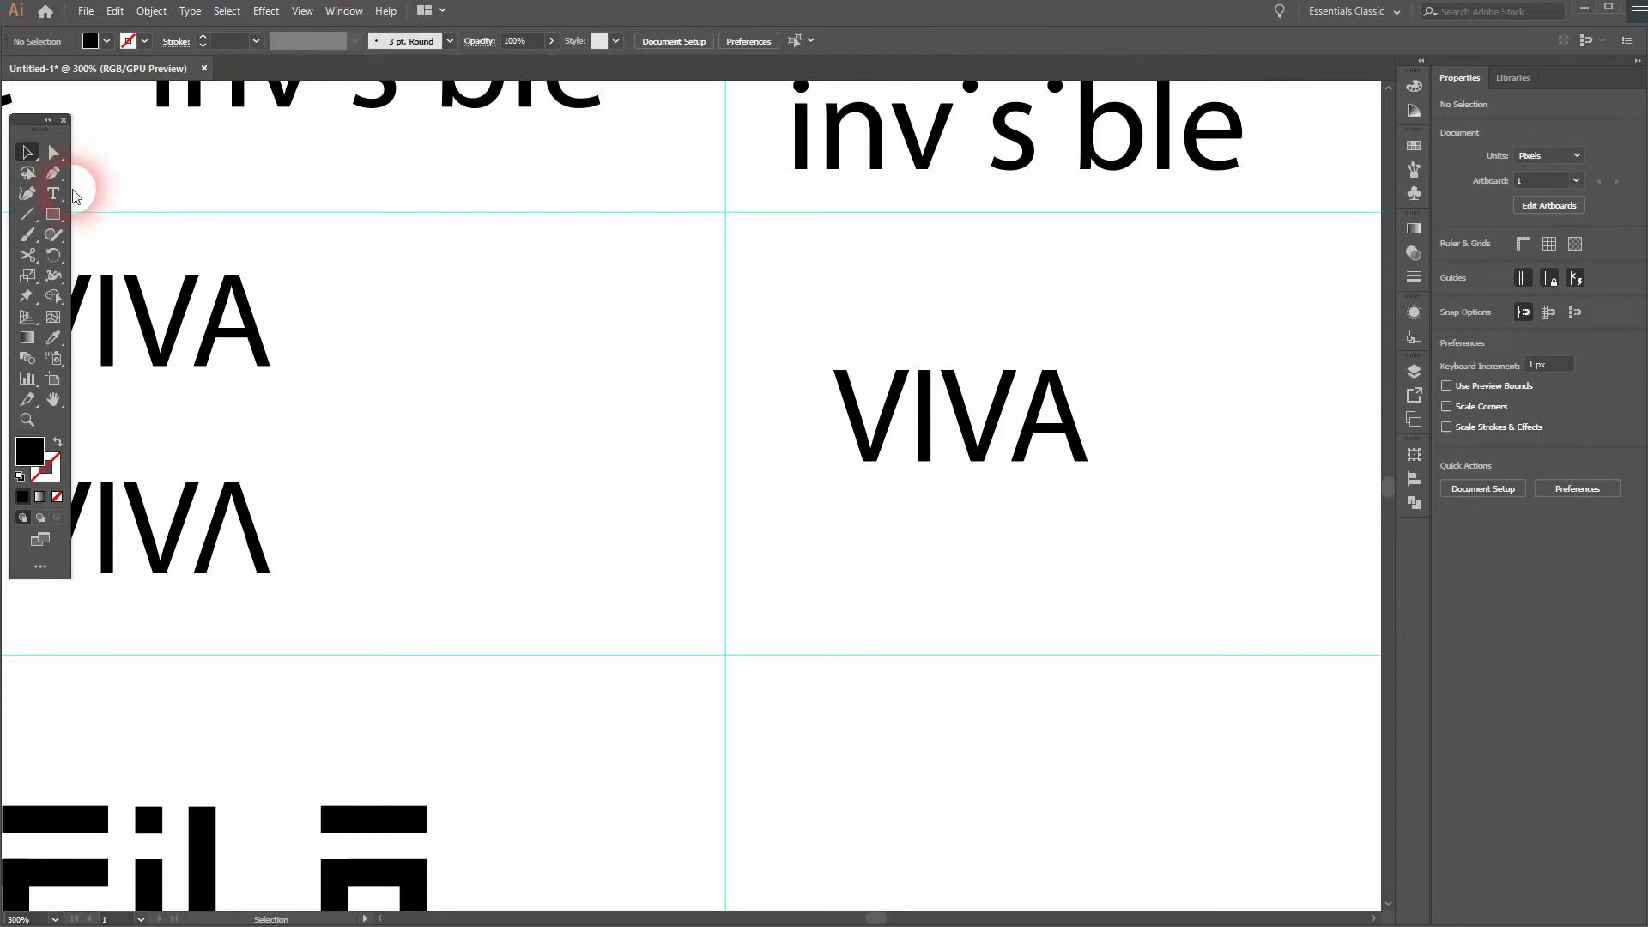
Draw a closed four-point shape with the Pen tool exactly over the crossbar of the outlined A.
{"action": "left_click", "coordinate": [61, 180]}
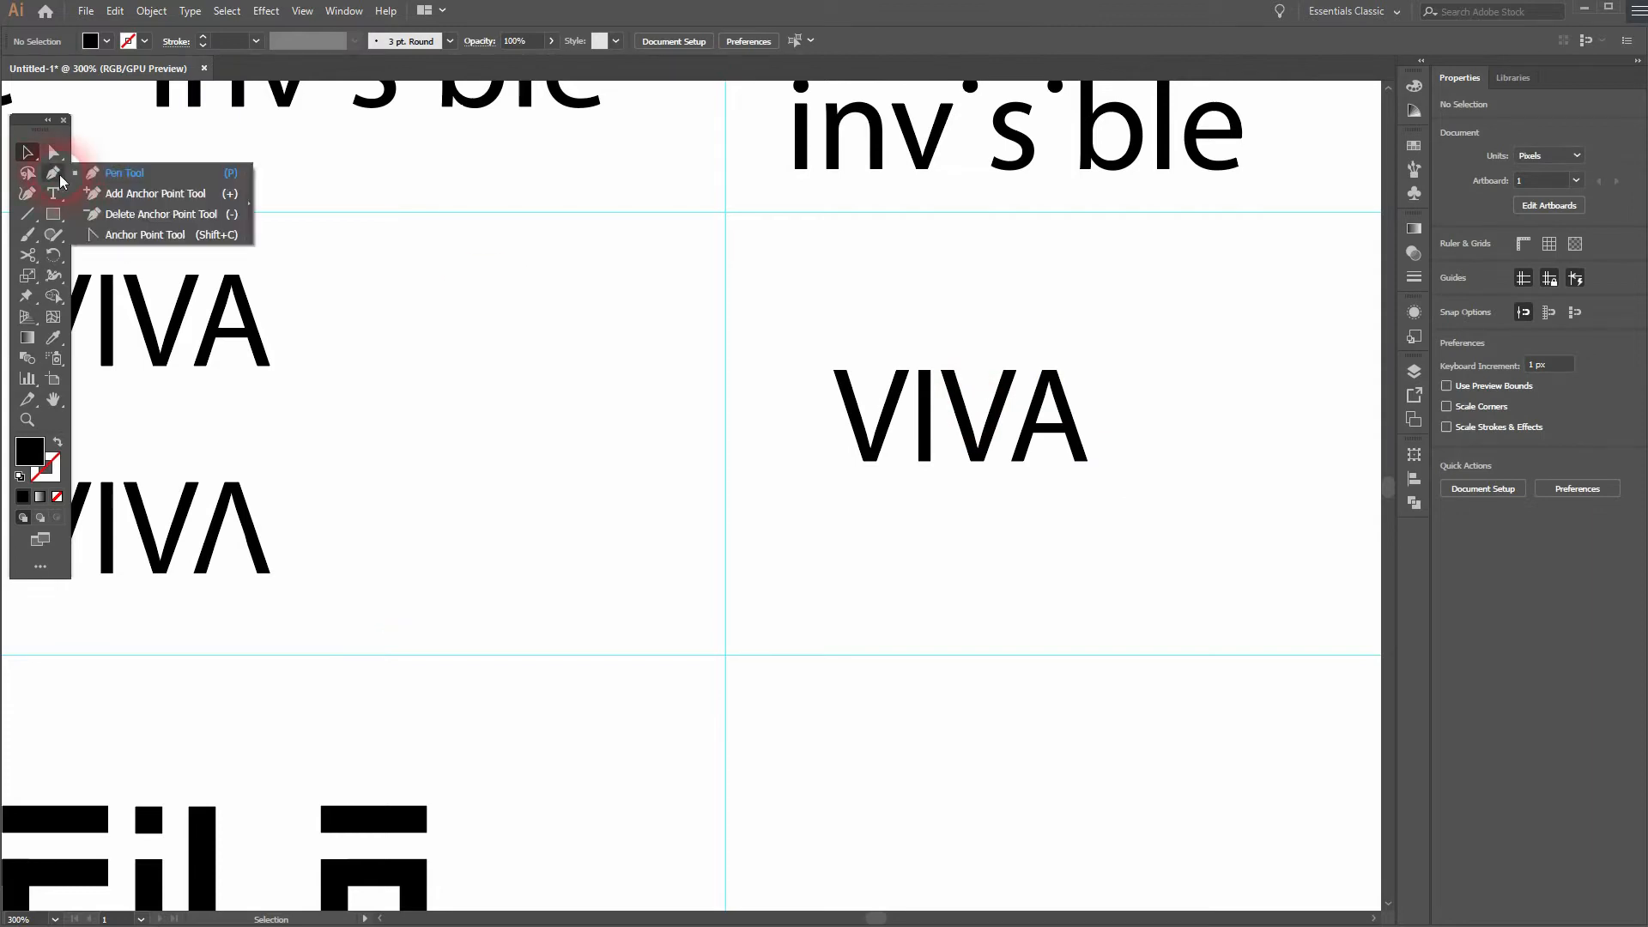
{"action": "left_click", "coordinate": [167, 173]}
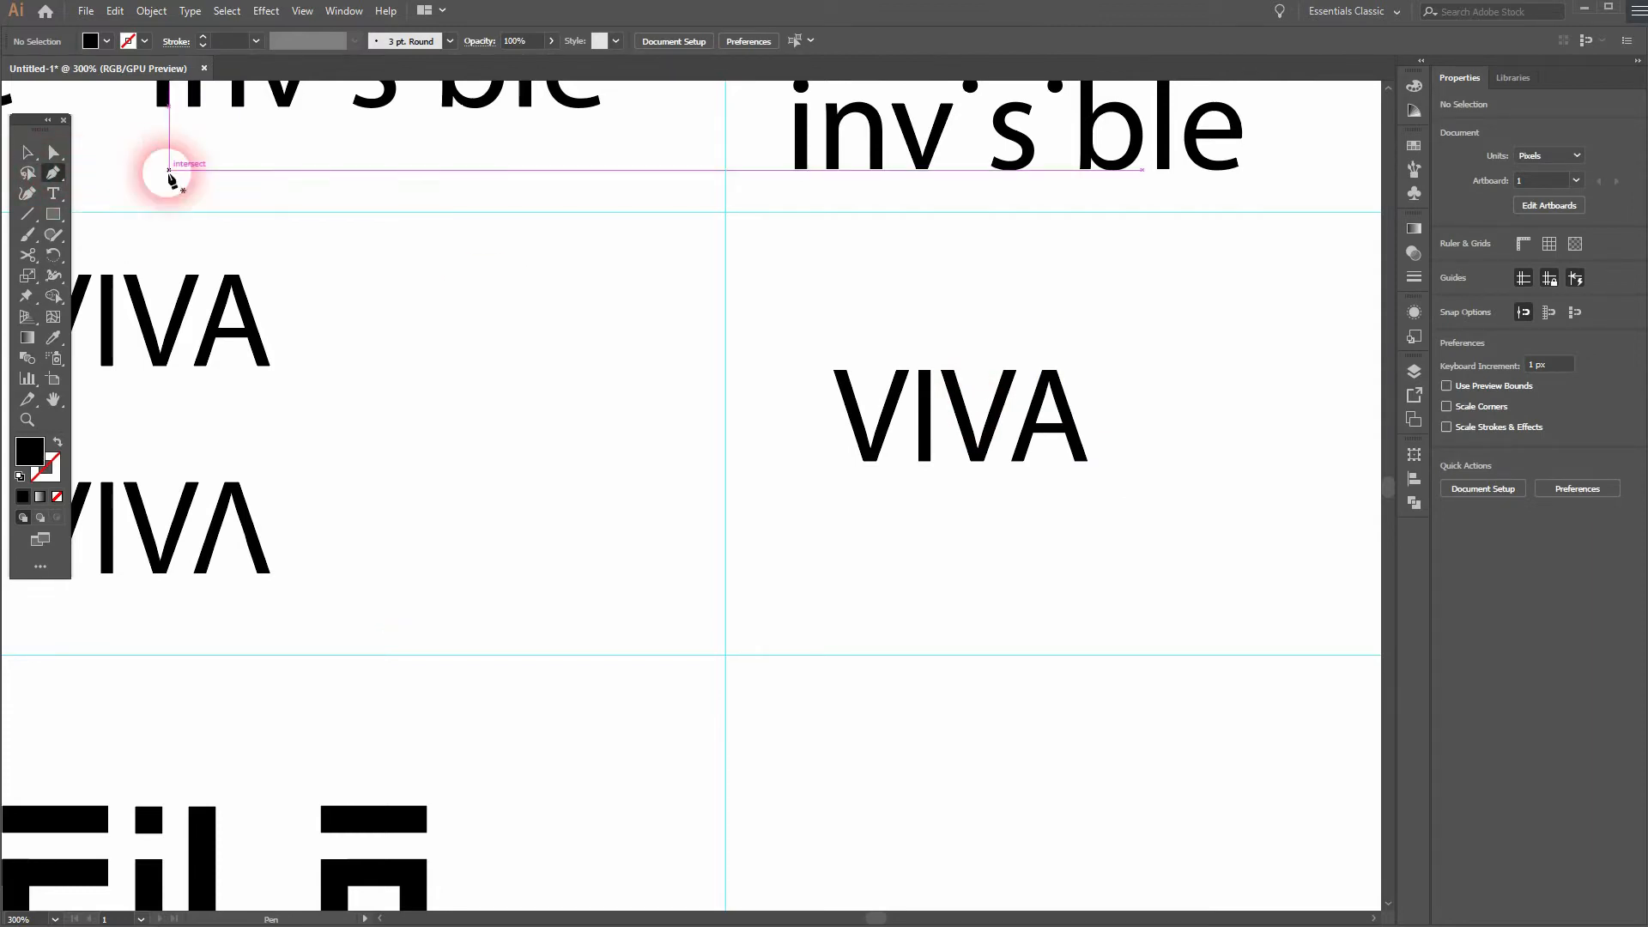
{"action": "scroll", "coordinate": [1056, 434], "scroll_direction": "up", "scroll_amount": 5}
{"action": "scroll", "coordinate": [1029, 424], "scroll_direction": "up", "scroll_amount": 1}
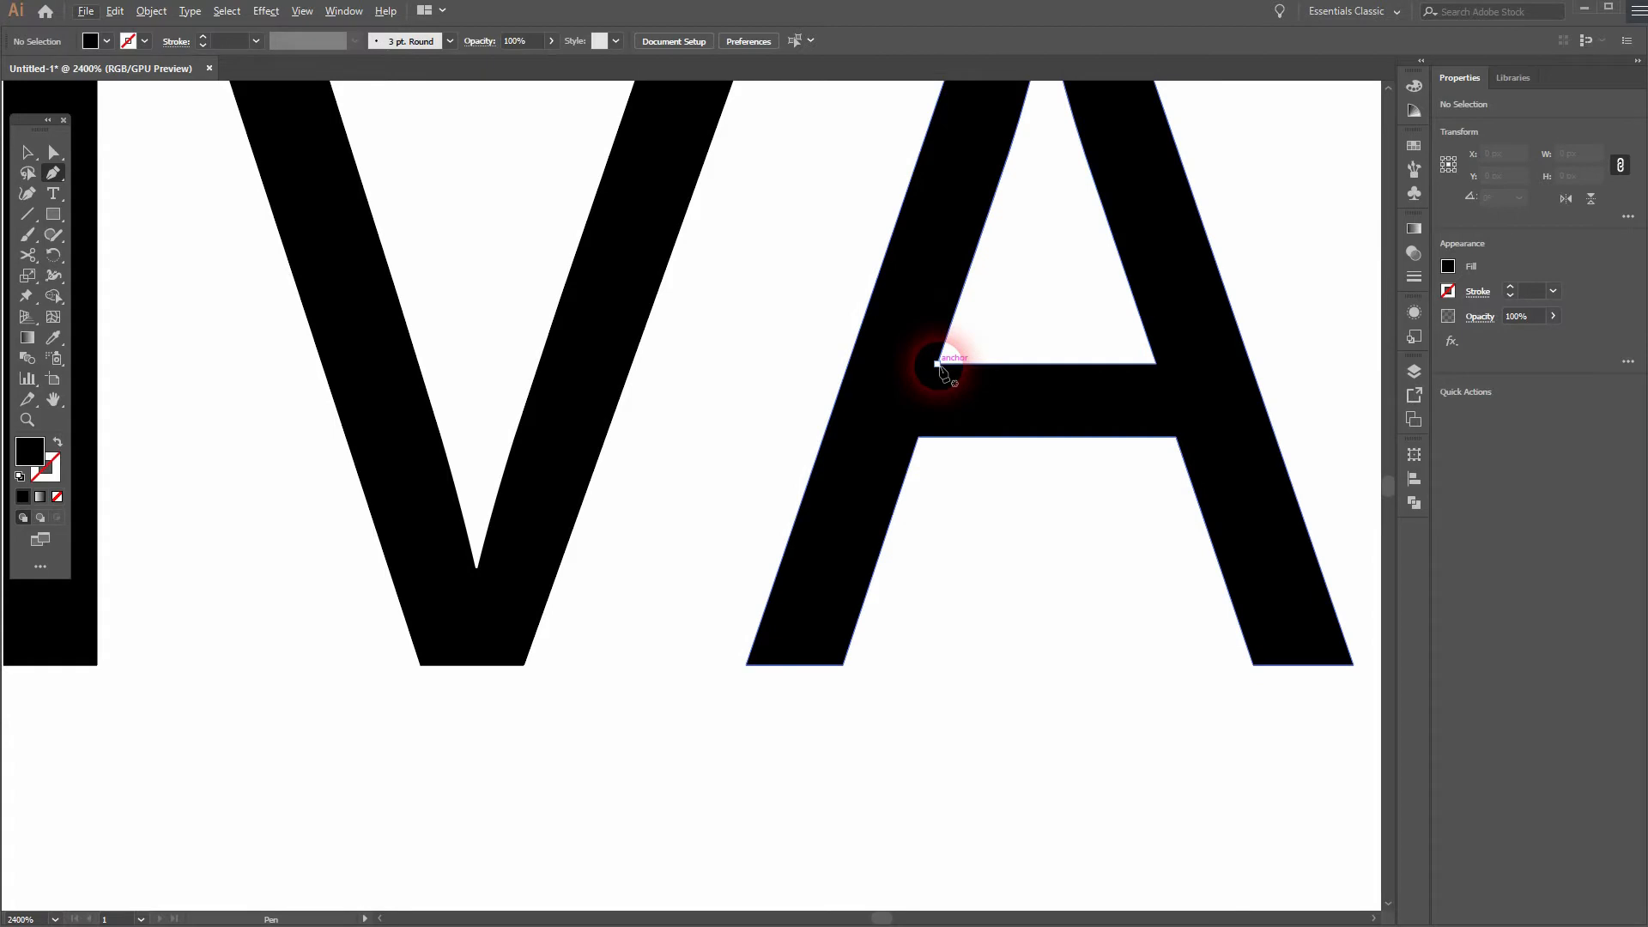
{"action": "left_click", "coordinate": [937, 364]}
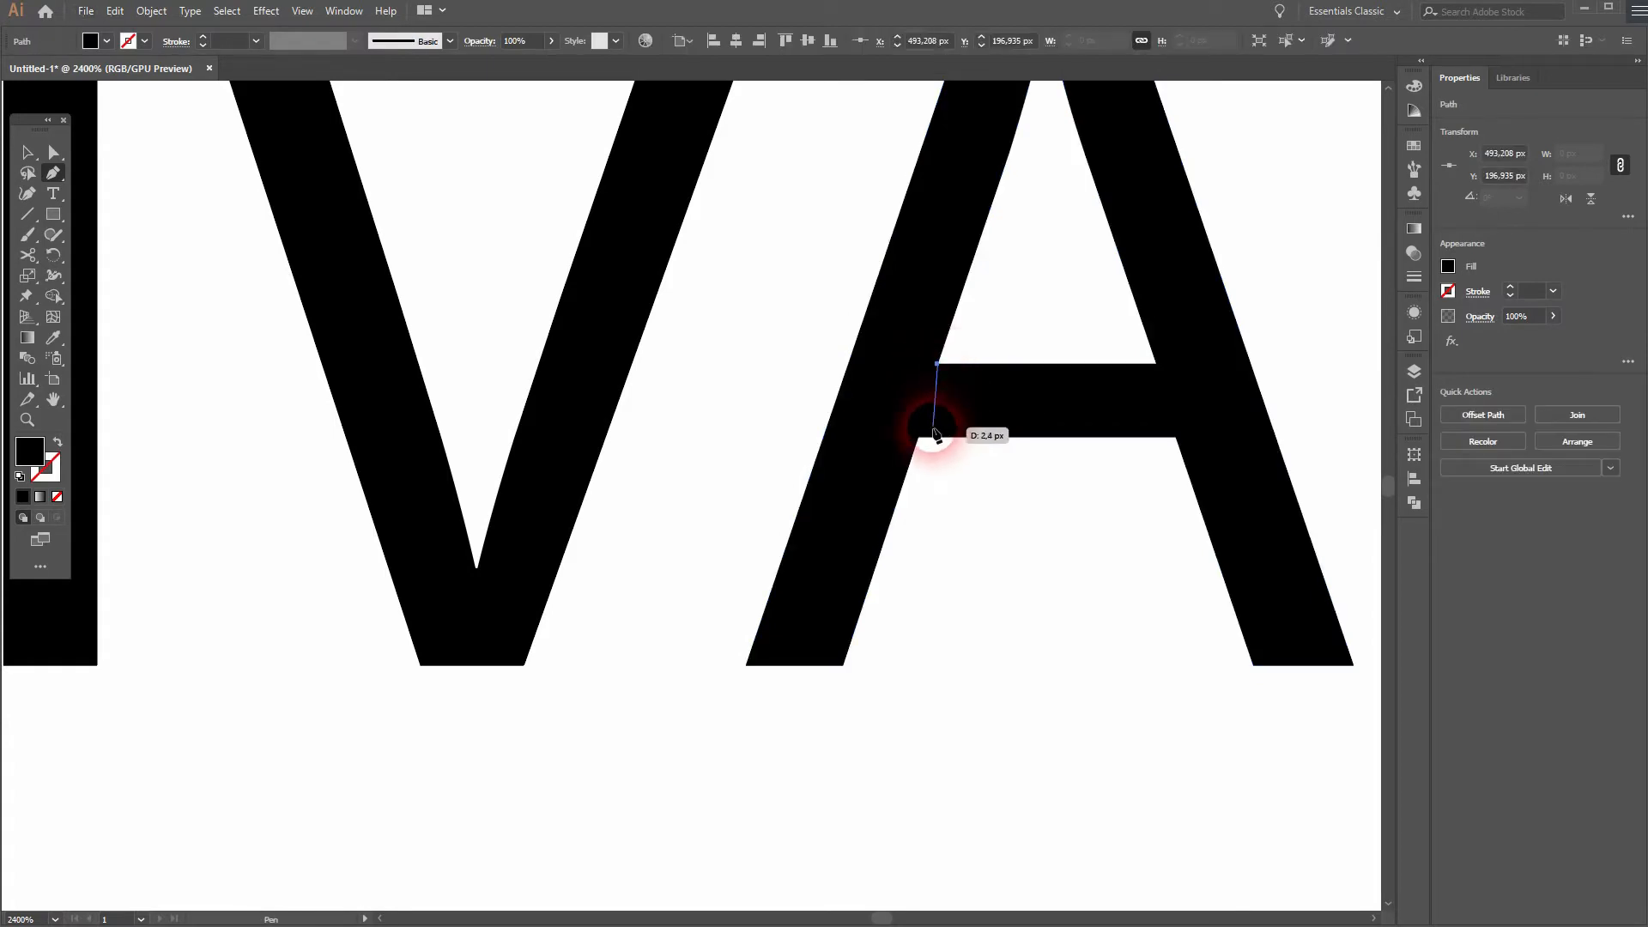
{"action": "left_click", "coordinate": [919, 438]}
{"action": "left_click", "coordinate": [1176, 438]}
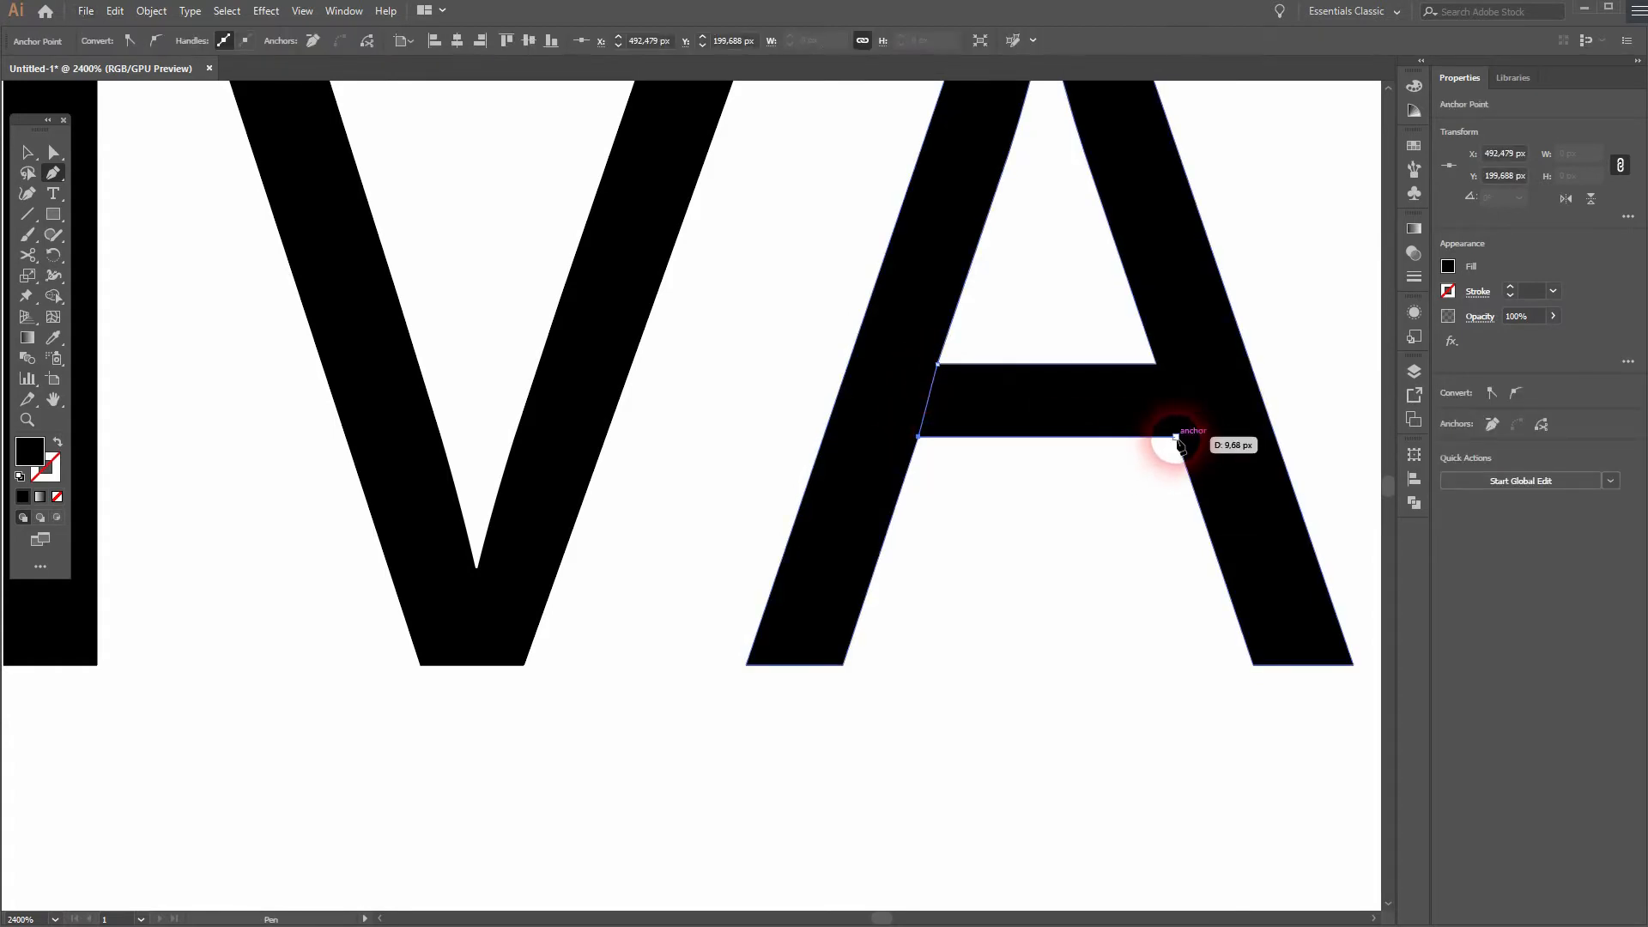
{"action": "left_click", "coordinate": [1157, 366]}
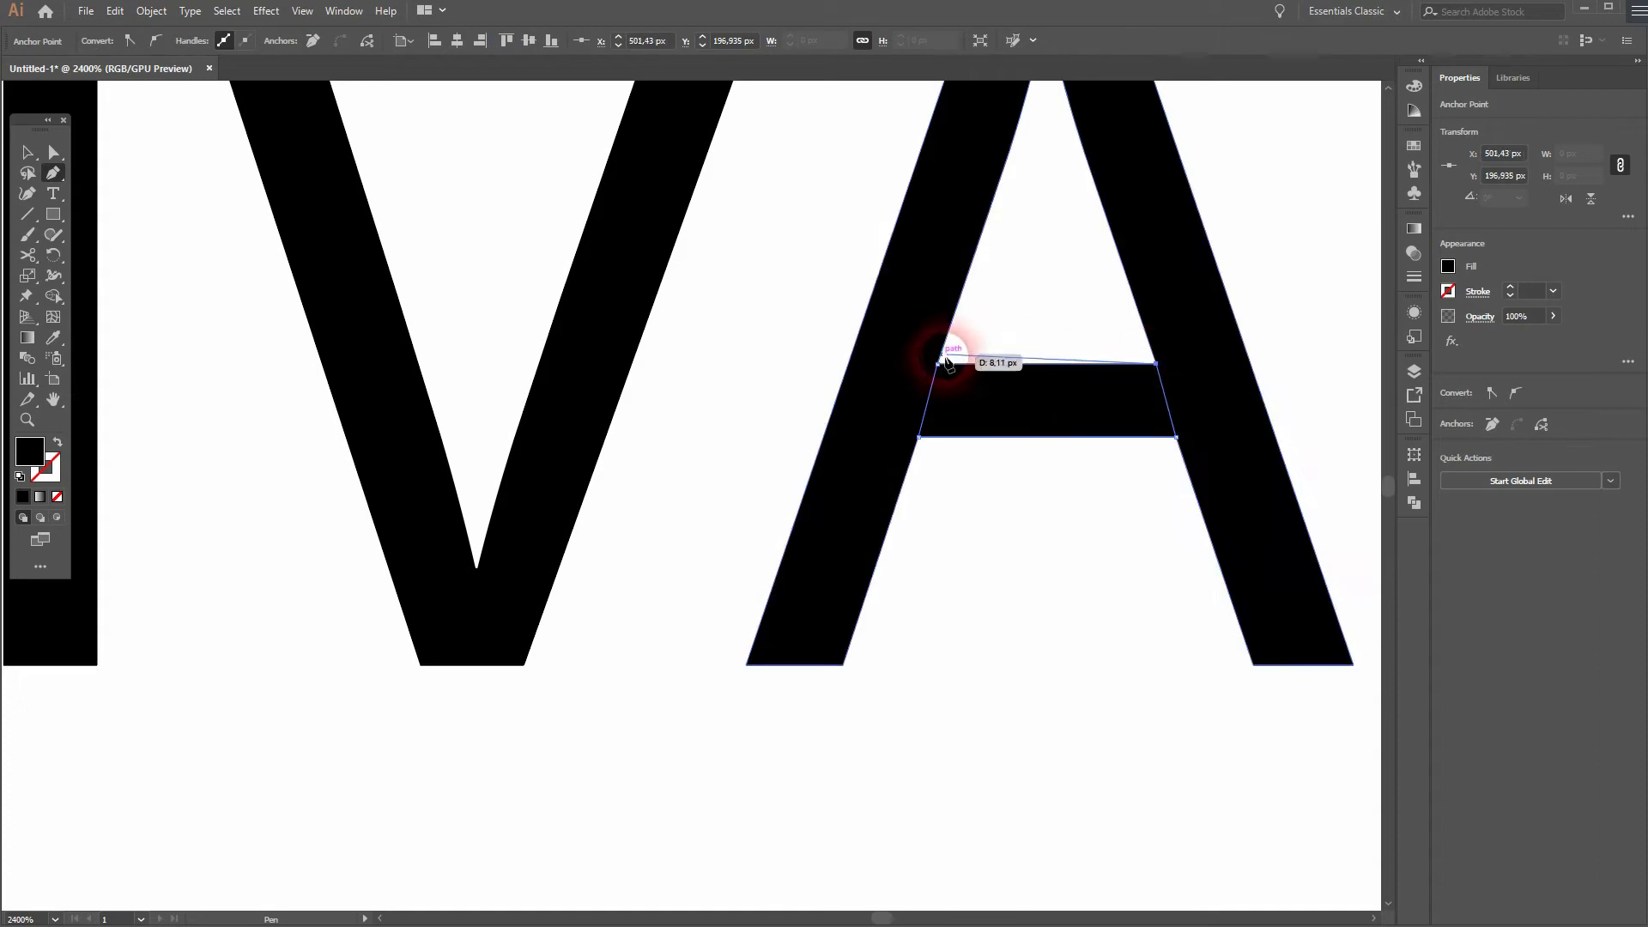
{"action": "left_click", "coordinate": [937, 364]}
Fill the new crossbar shape on the A with red.
{"action": "left_click", "coordinate": [26, 152]}
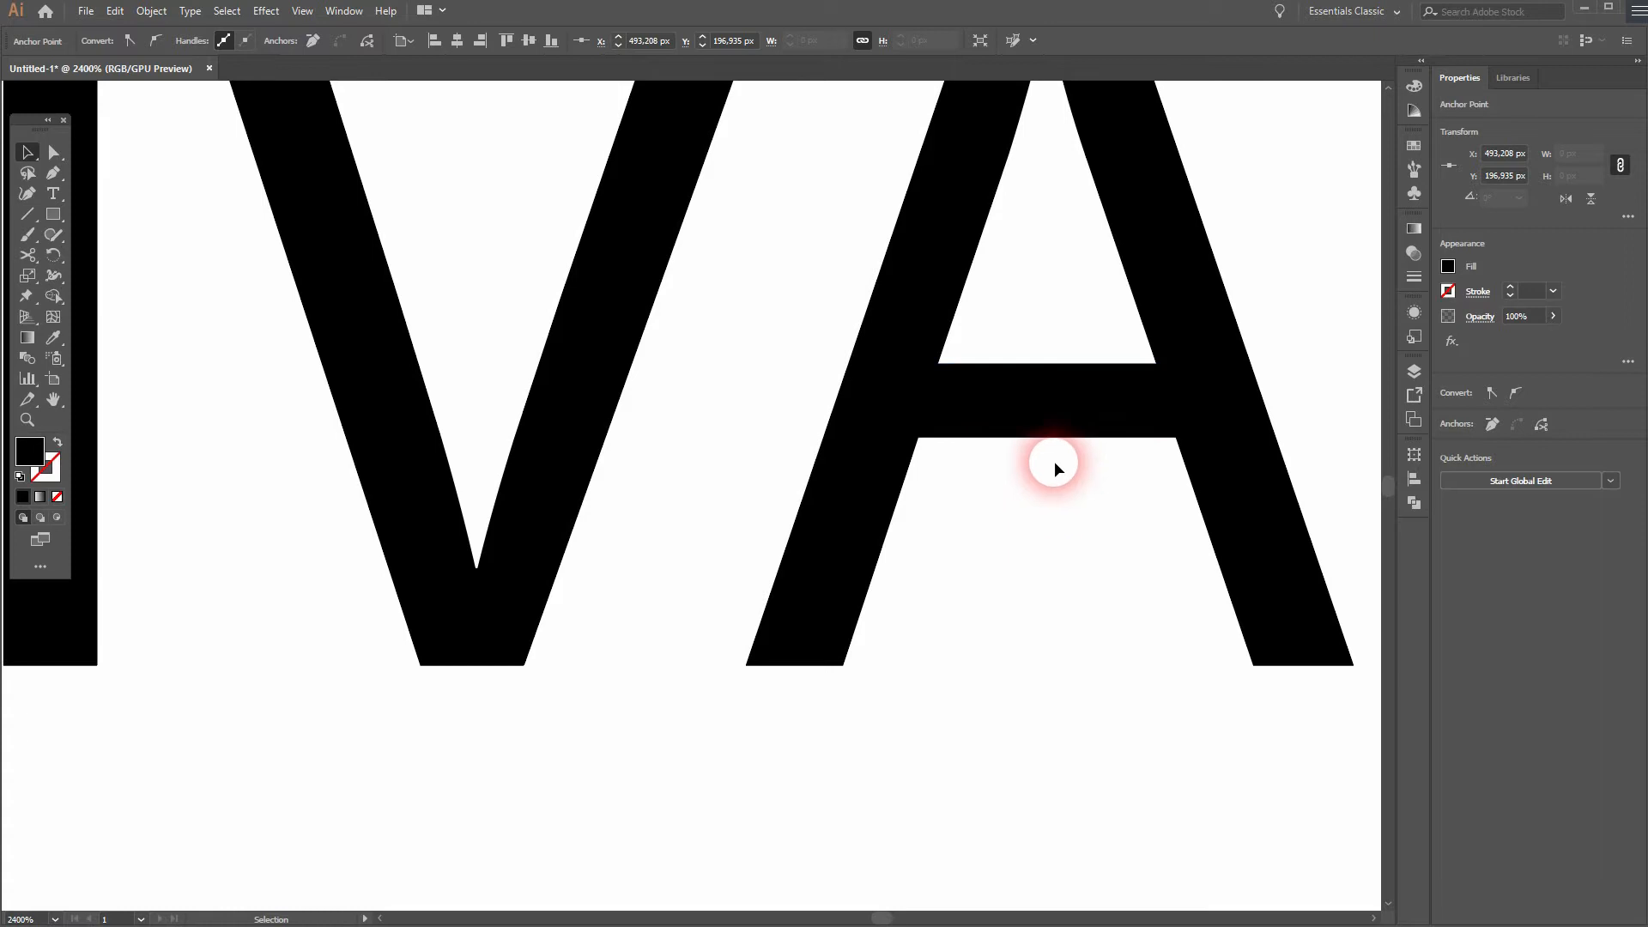
{"action": "left_click", "coordinate": [1043, 399]}
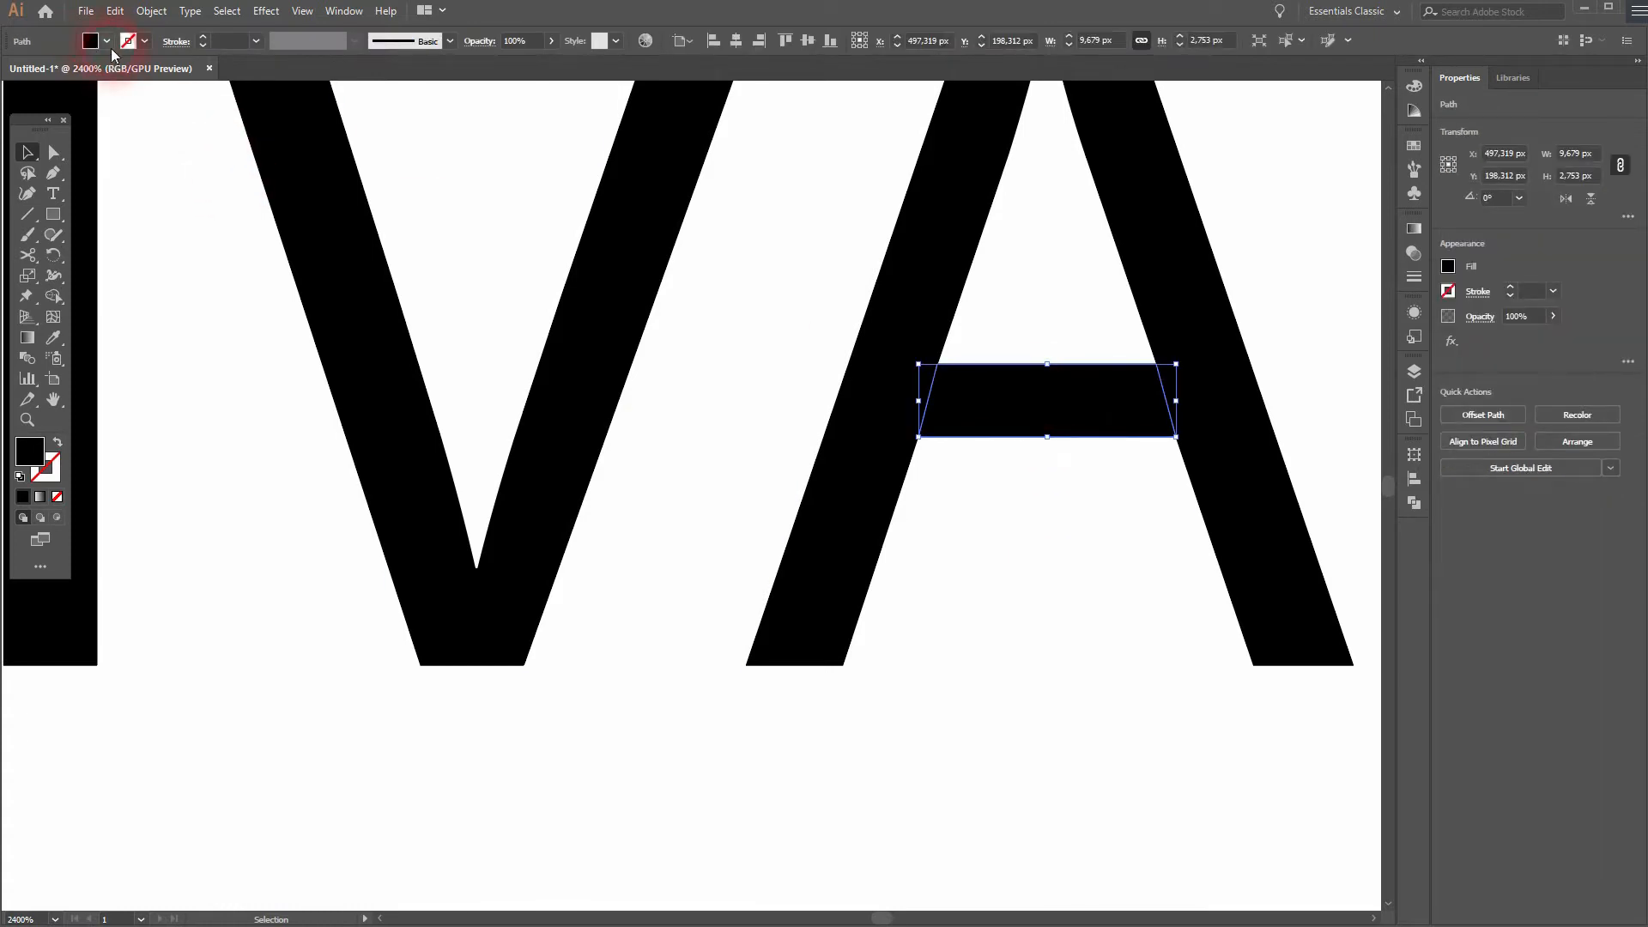
{"action": "left_click", "coordinate": [62, 72]}
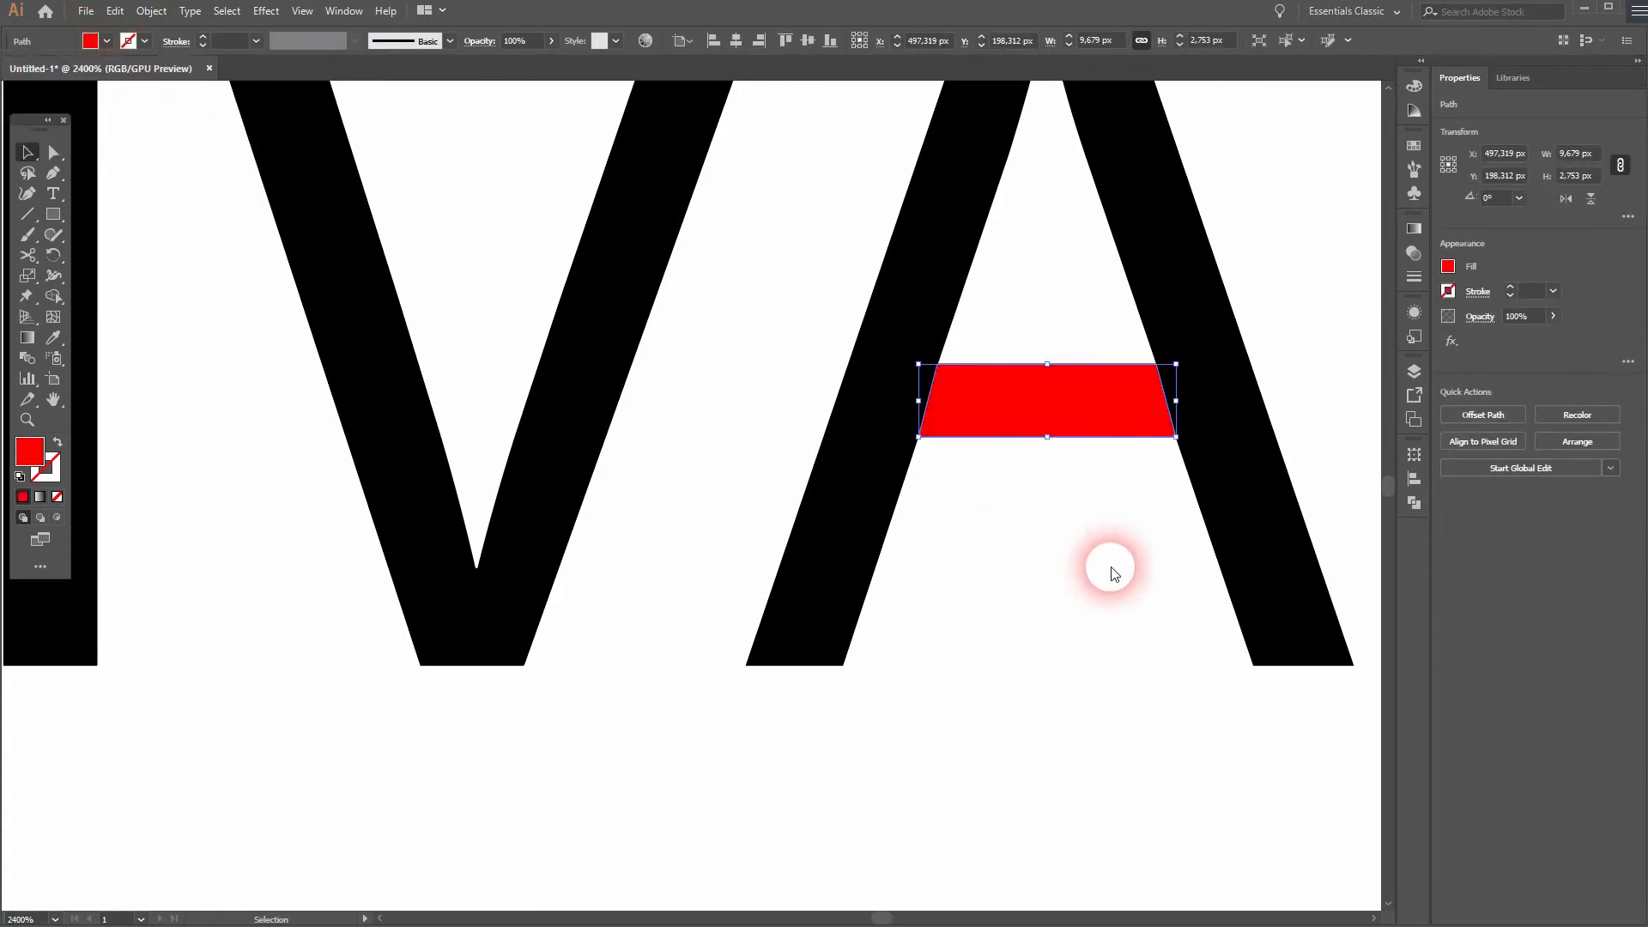
{"action": "left_click", "coordinate": [1103, 491]}
Select the A together with its red crossbar shape and remove the crossbar with Shape Builder.
{"action": "left_click_drag", "start_coordinate": [802, 326], "coordinate": [1150, 471]}
{"action": "left_click_drag", "start_coordinate": [61, 309], "coordinate": [99, 297]}
{"action": "left_click", "coordinate": [827, 405], "text": "alt"}
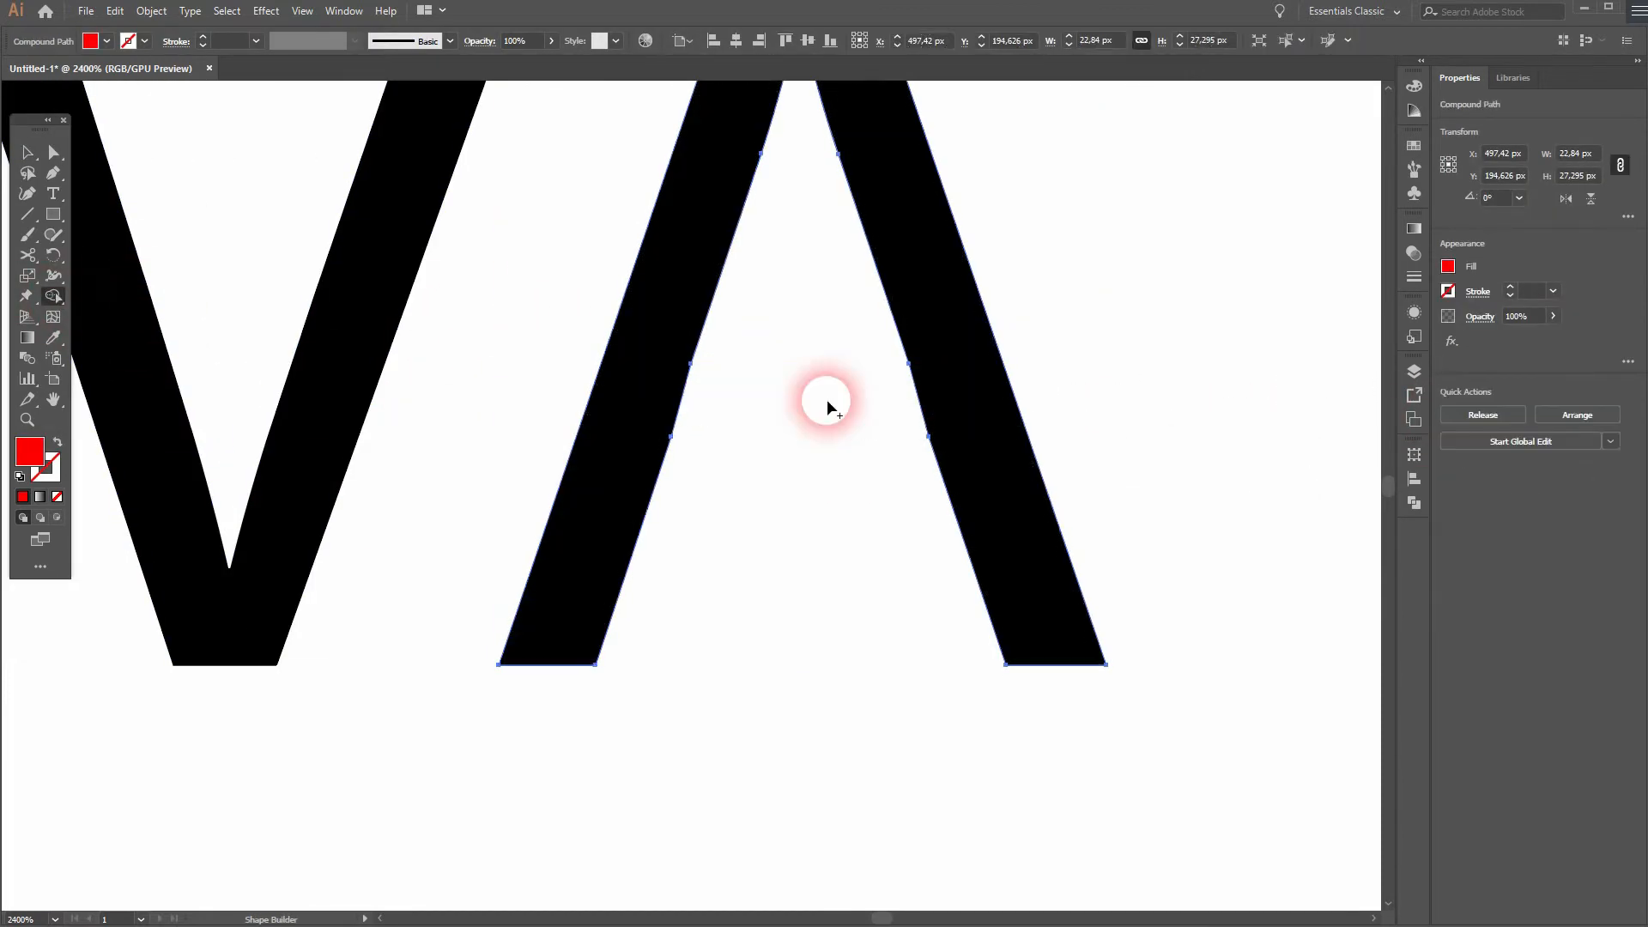
{"action": "left_click", "coordinate": [28, 152]}
{"action": "left_click", "coordinate": [1286, 374]}
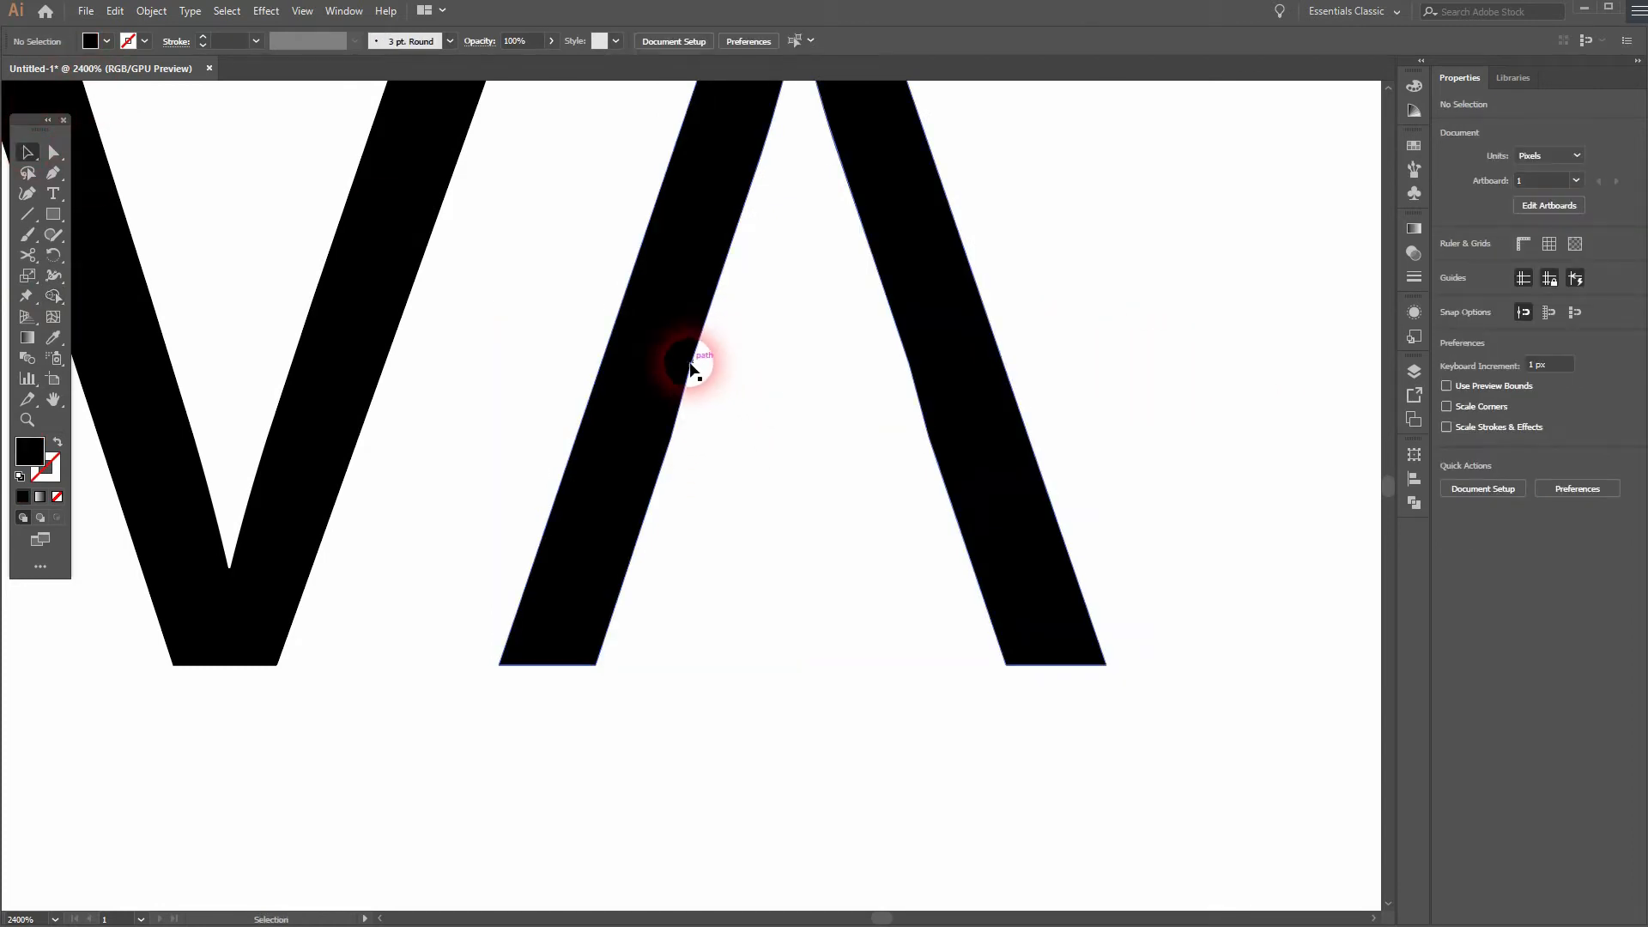
Move the lower crossbar anchor point on the A's left leg slightly inward to straighten the leg's inner edge.
{"action": "left_click", "coordinate": [692, 398]}
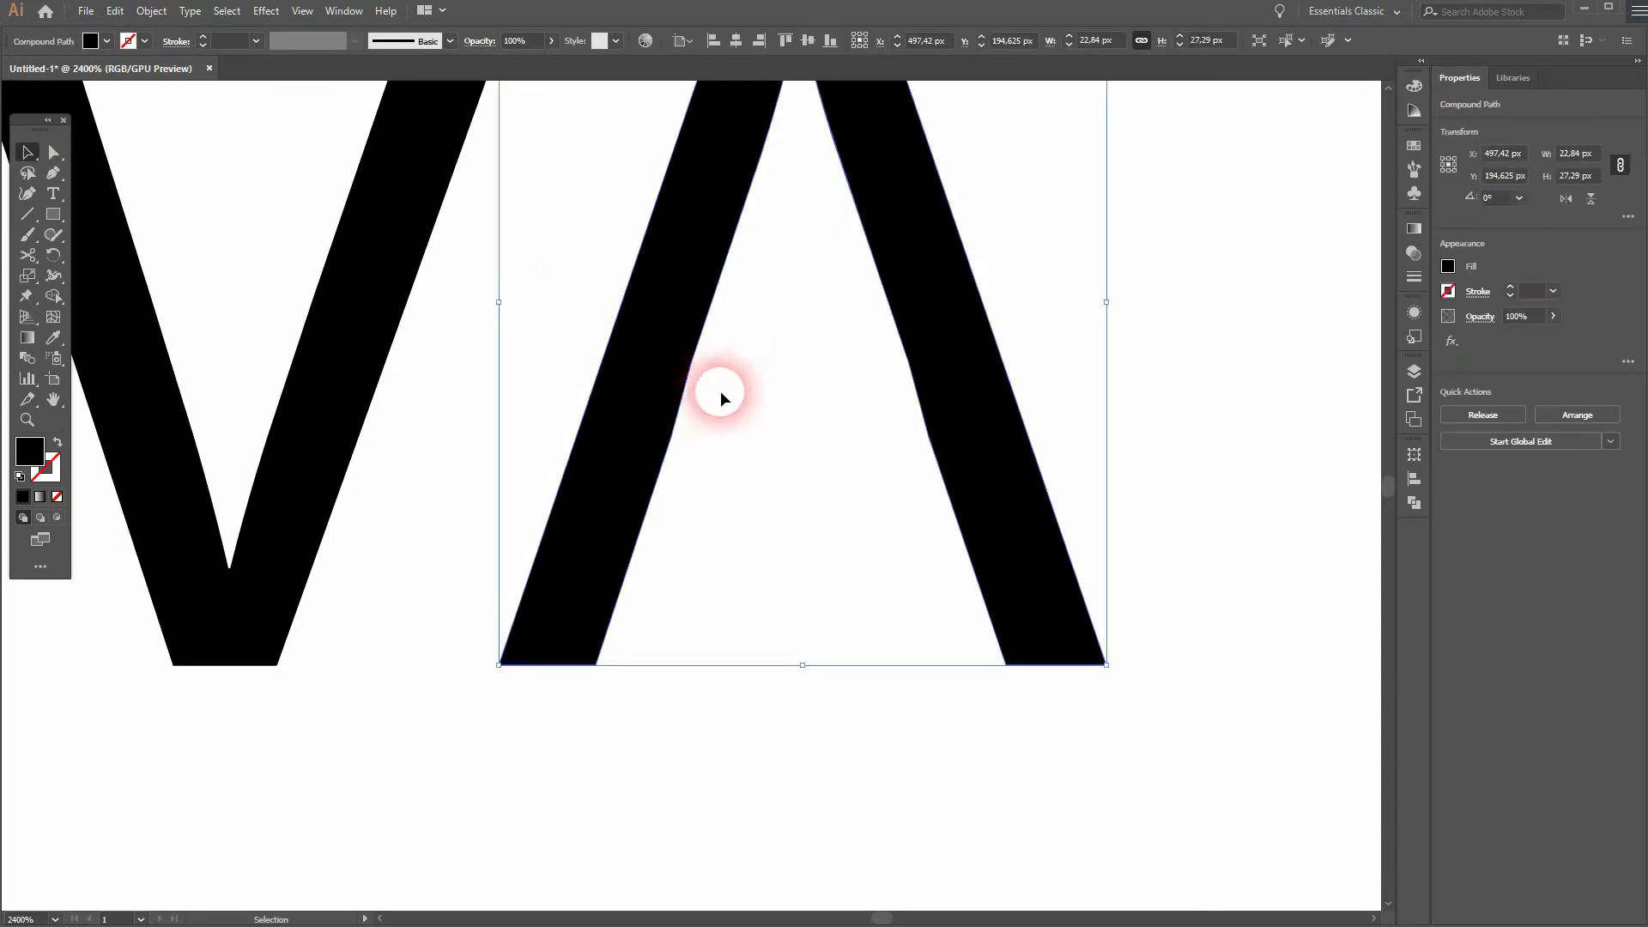
{"action": "left_click", "coordinate": [54, 152]}
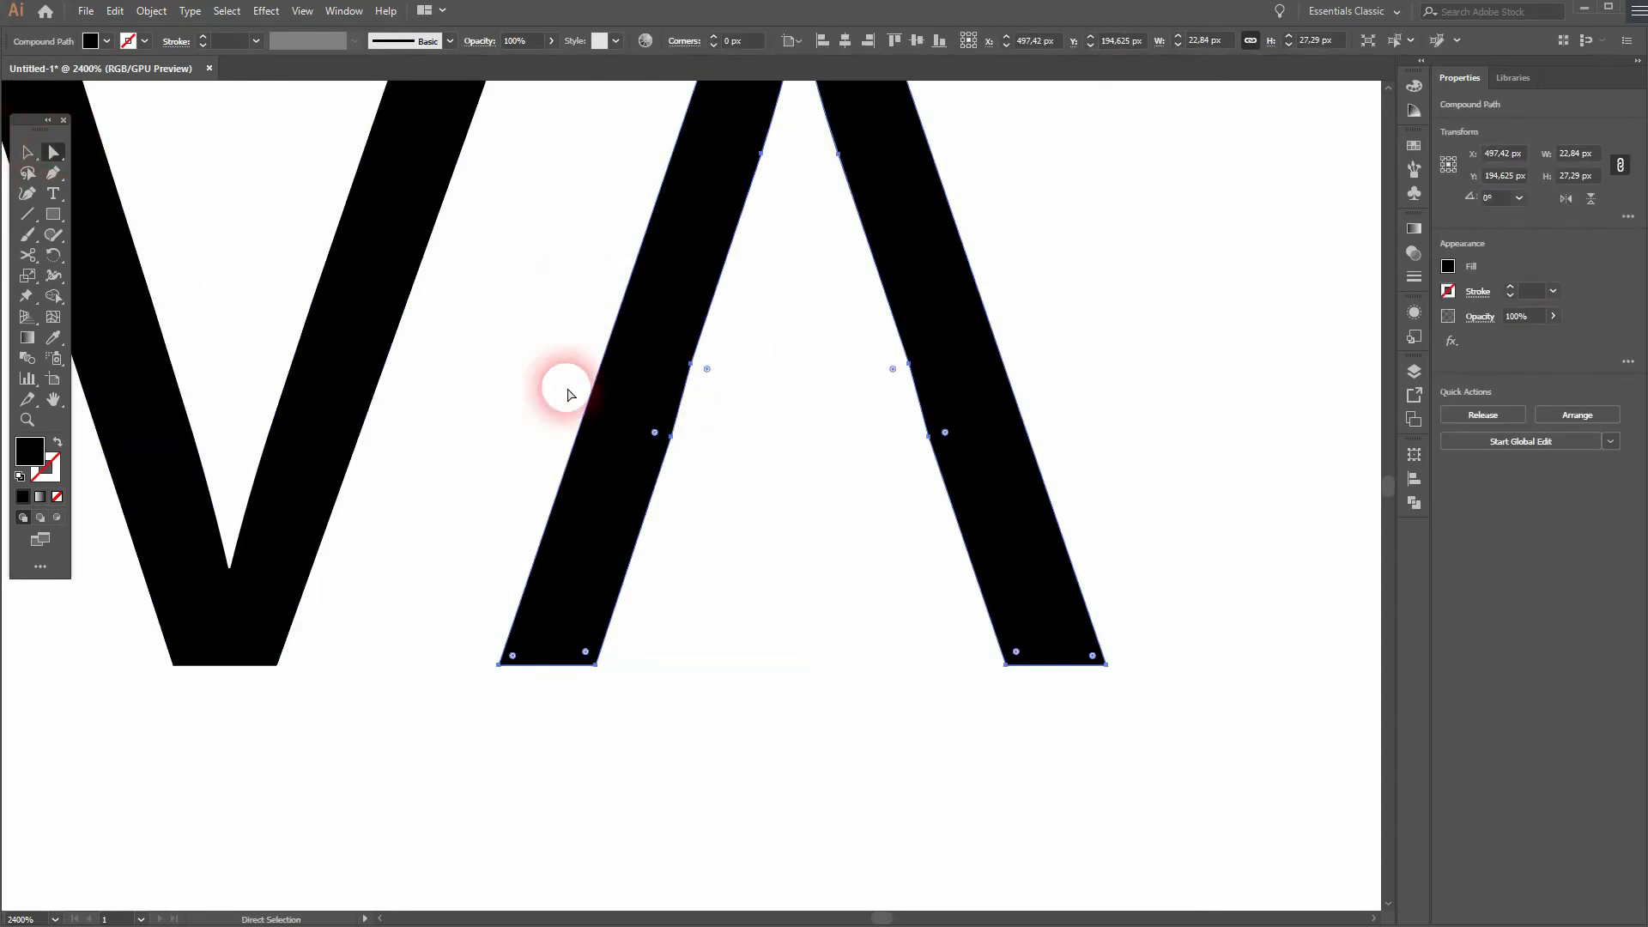
{"action": "key", "text": "ctrl+equal"}
{"action": "key", "text": "ctrl+equal"}
{"action": "key", "text": "ctrl+equal"}
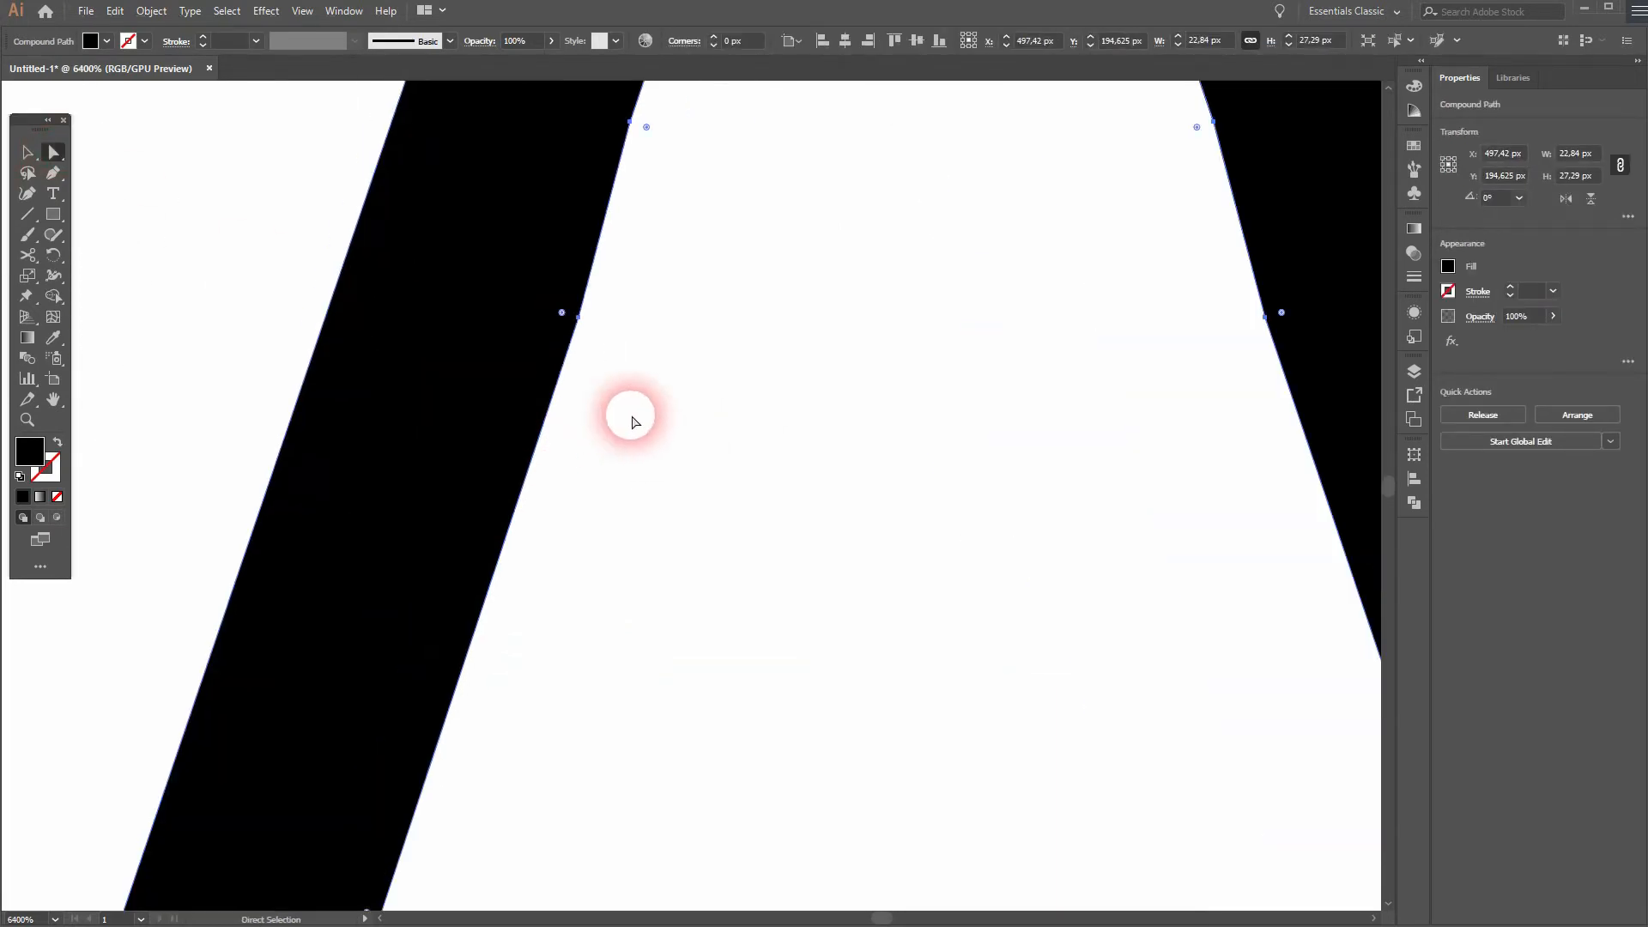
{"action": "left_click", "coordinate": [578, 319]}
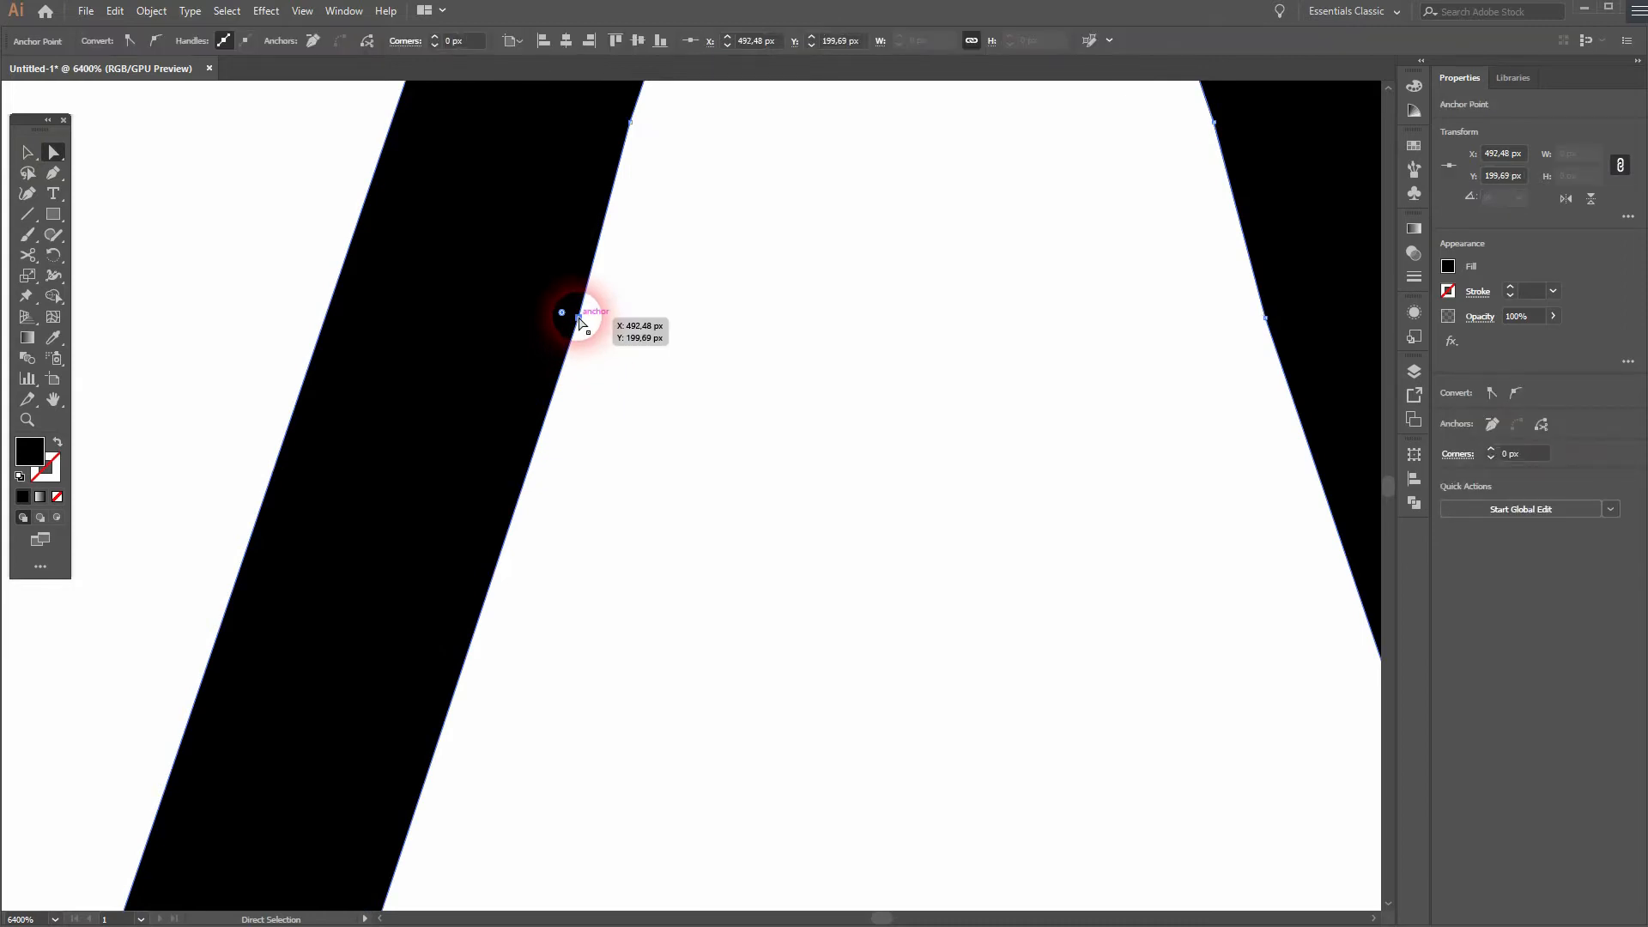
{"action": "mouse_move", "coordinate": [578, 319]}
{"action": "left_mouse_down"}
{"action": "mouse_move", "coordinate": [560, 324]}
{"action": "mouse_move", "coordinate": [571, 317]}
{"action": "left_mouse_up"}
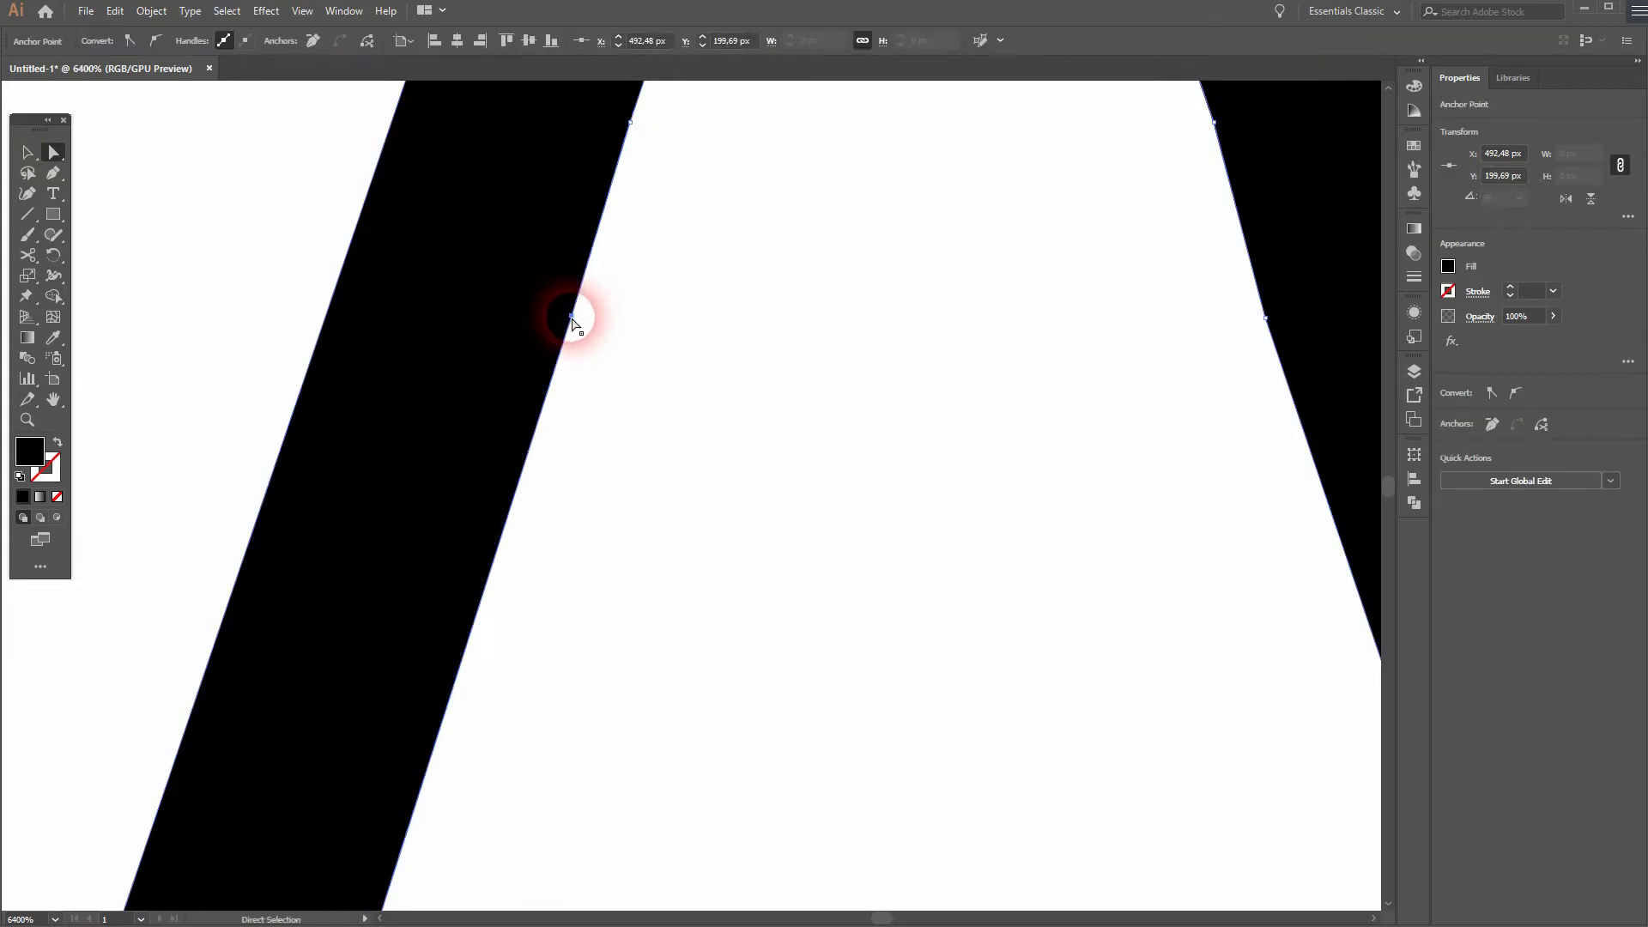
{"action": "left_click", "coordinate": [763, 381]}
{"action": "scroll", "coordinate": [763, 381], "scroll_direction": "down", "scroll_amount": 7}
{"action": "left_click_drag", "start_coordinate": [727, 436], "coordinate": [963, 563]}
{"action": "left_click", "coordinate": [57, 172]}
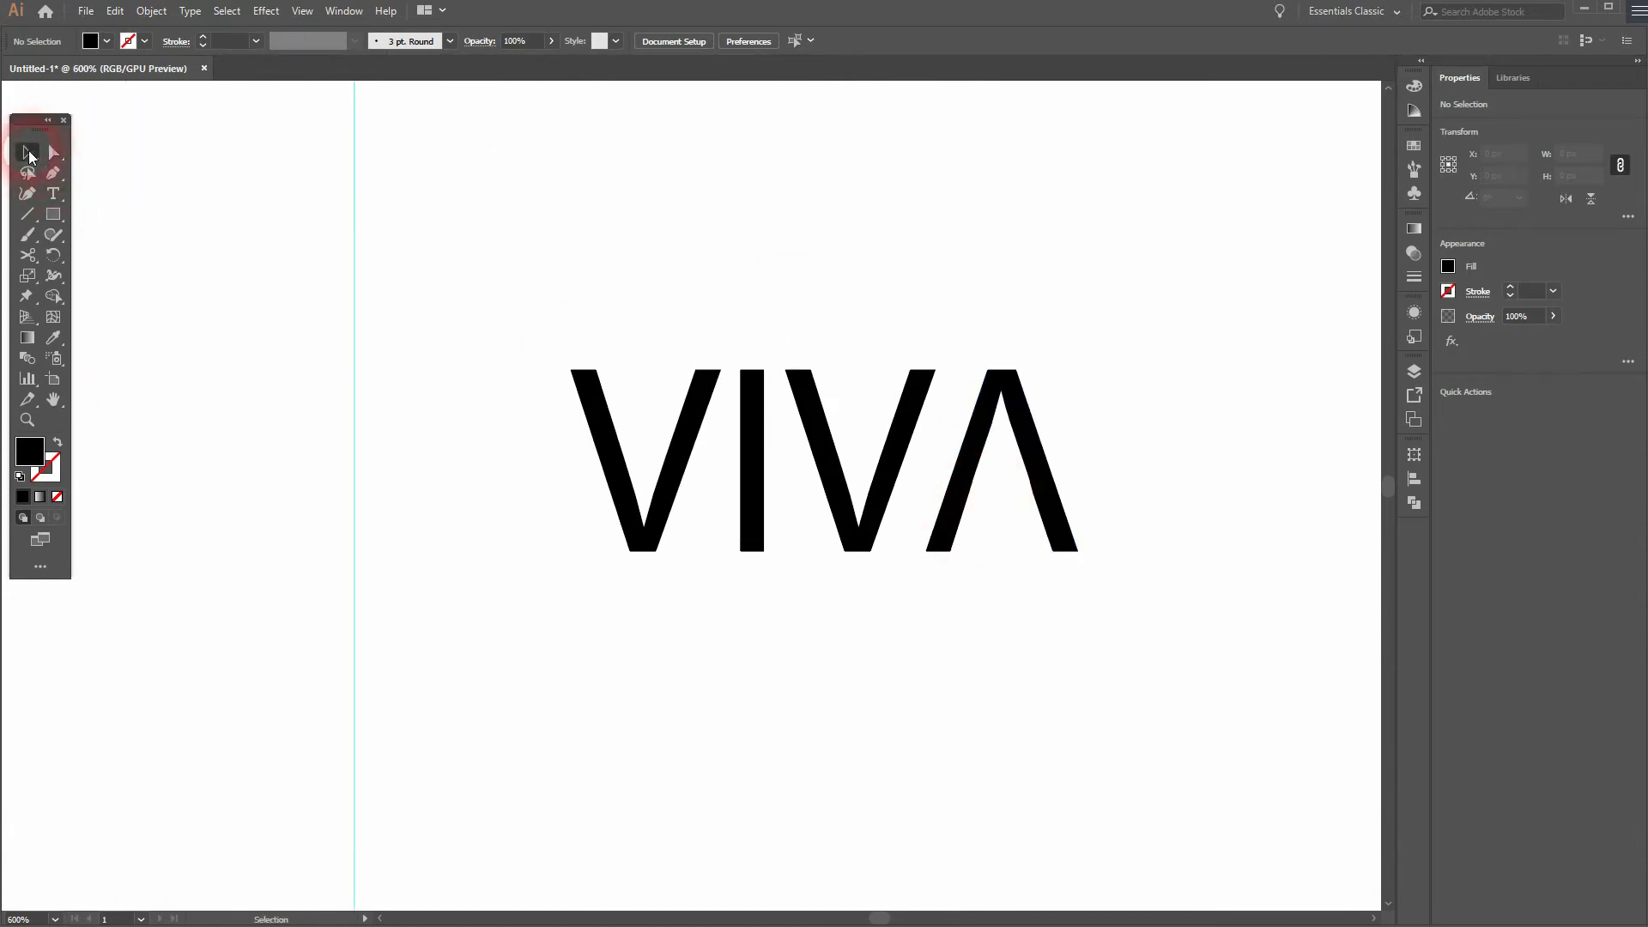
Copy the red spacer bar beside the finished FILA logo into the empty cell to the logo's right.
{"action": "scroll", "coordinate": [588, 387], "scroll_direction": "down", "scroll_amount": 2}
{"action": "left_click_drag", "start_coordinate": [519, 566], "coordinate": [861, 417]}
{"action": "left_click_drag", "start_coordinate": [592, 723], "coordinate": [907, 317]}
{"action": "left_click_drag", "start_coordinate": [747, 378], "coordinate": [816, 349]}
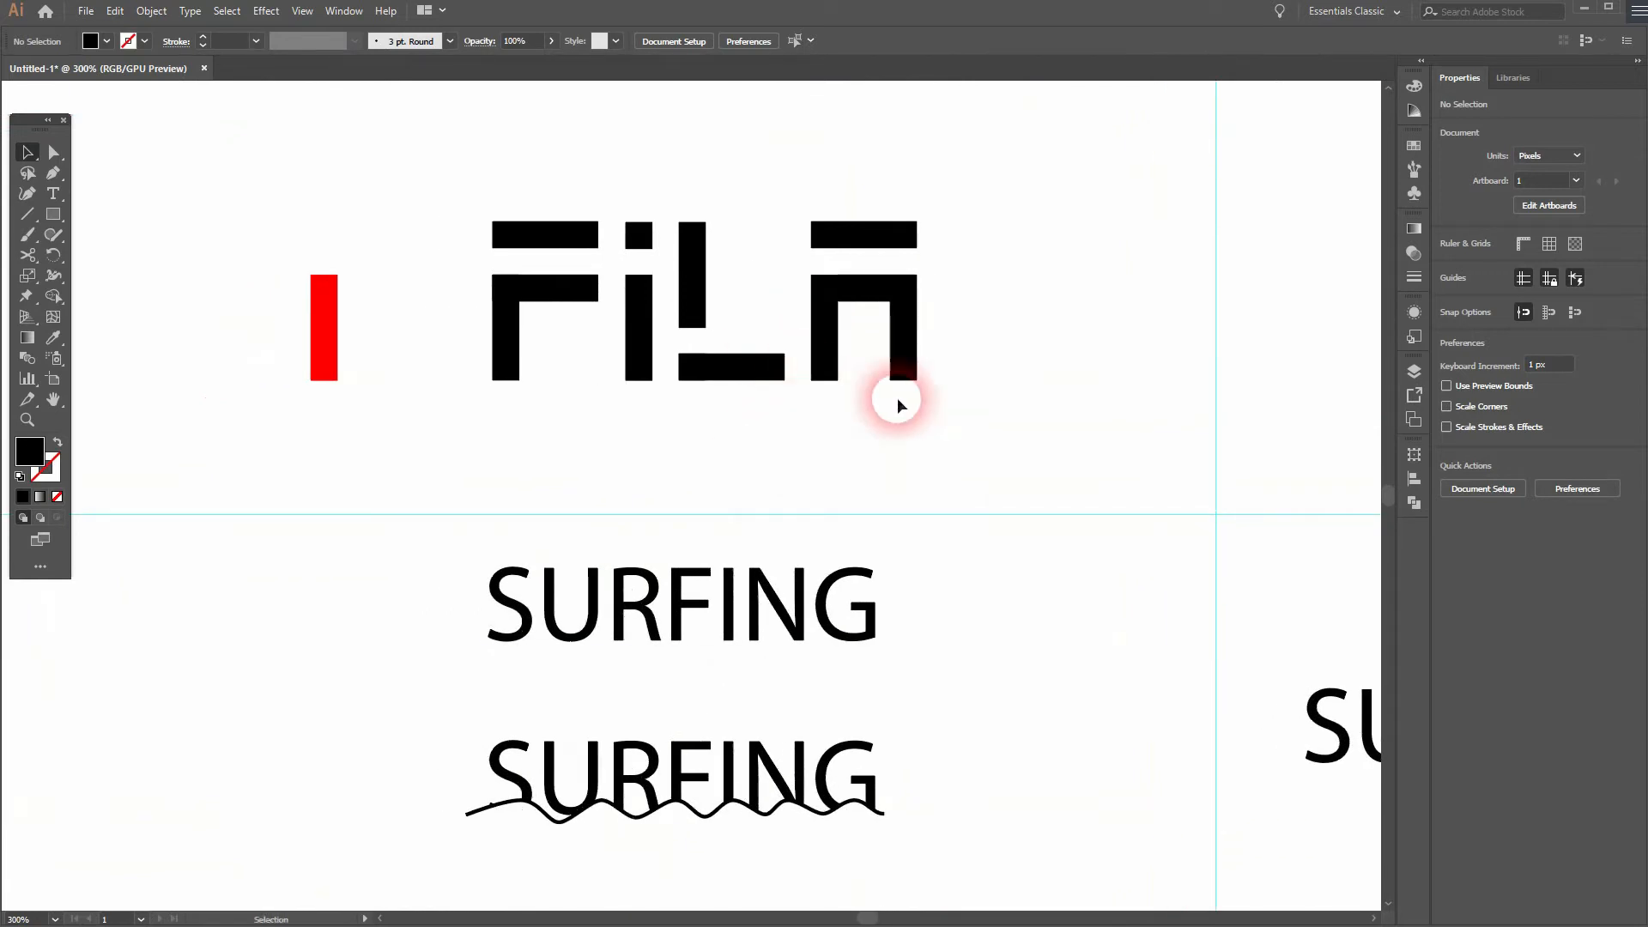
{"action": "left_click_drag", "start_coordinate": [1027, 286], "coordinate": [1030, 398]}
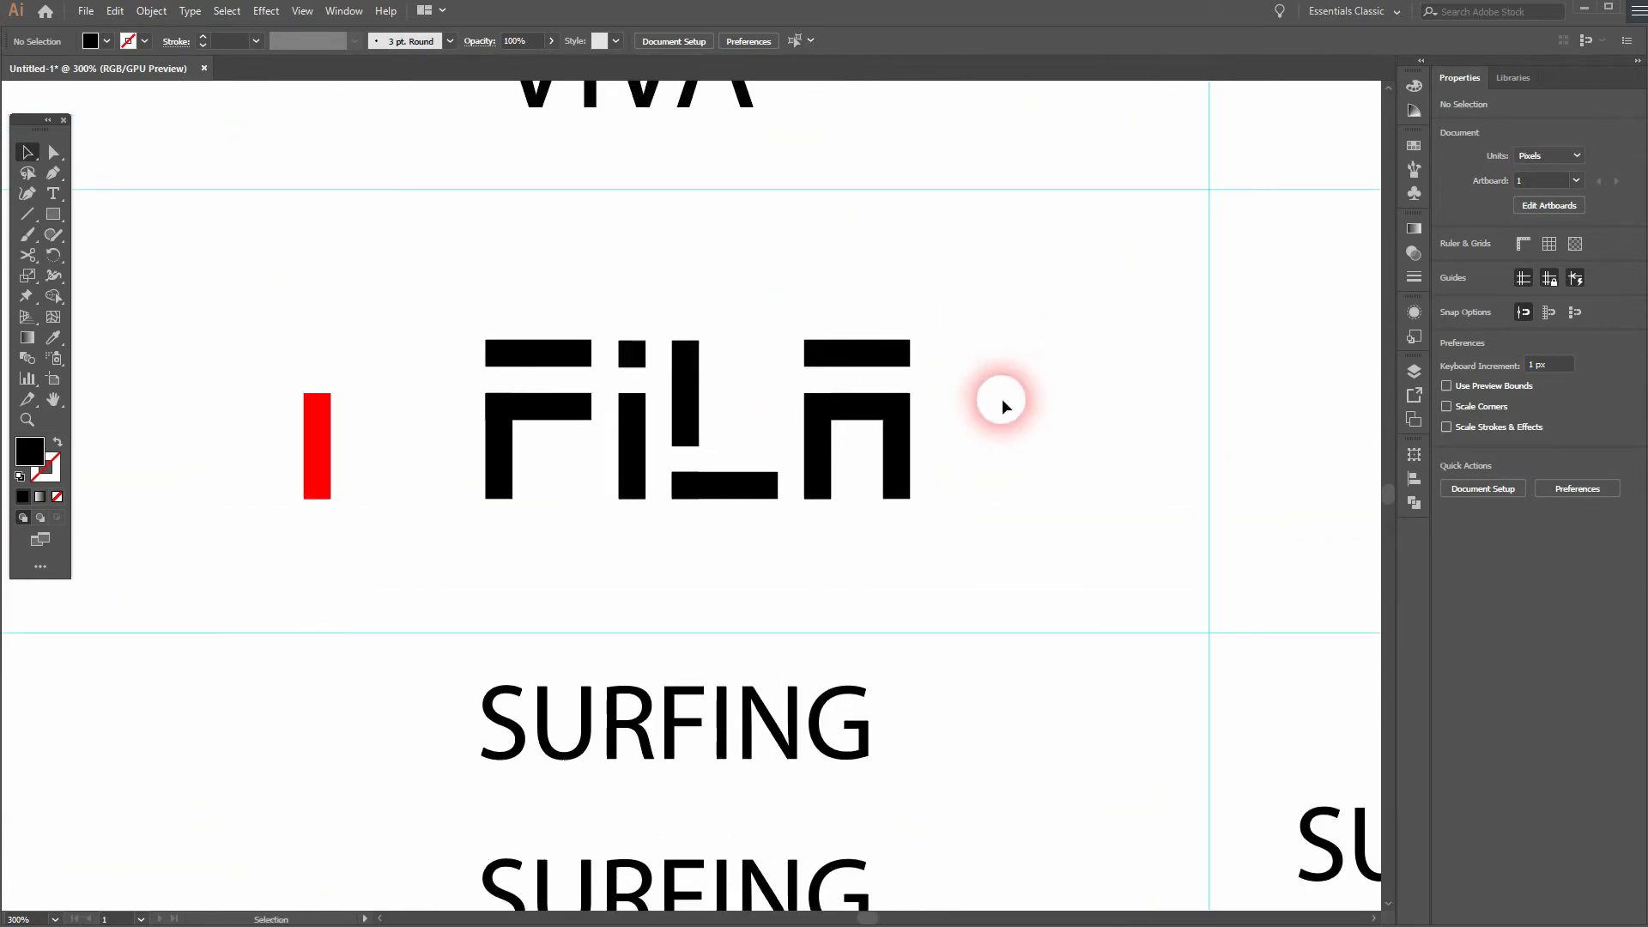
{"action": "left_click", "coordinate": [580, 364]}
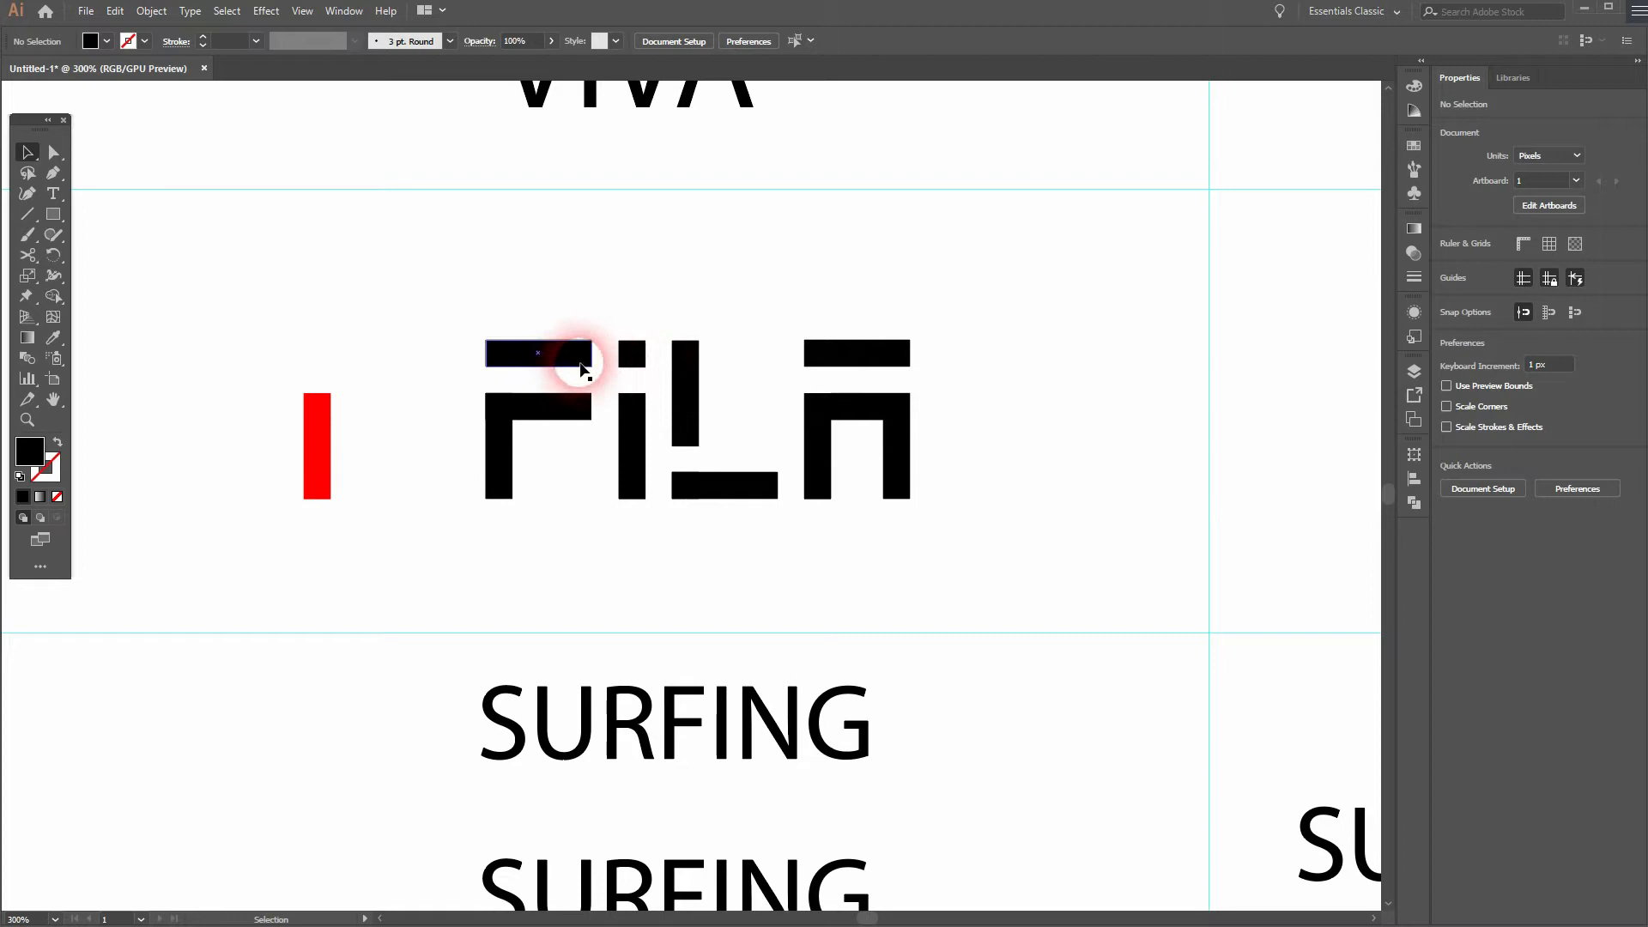
{"action": "left_click_drag", "start_coordinate": [580, 369], "coordinate": [539, 412]}
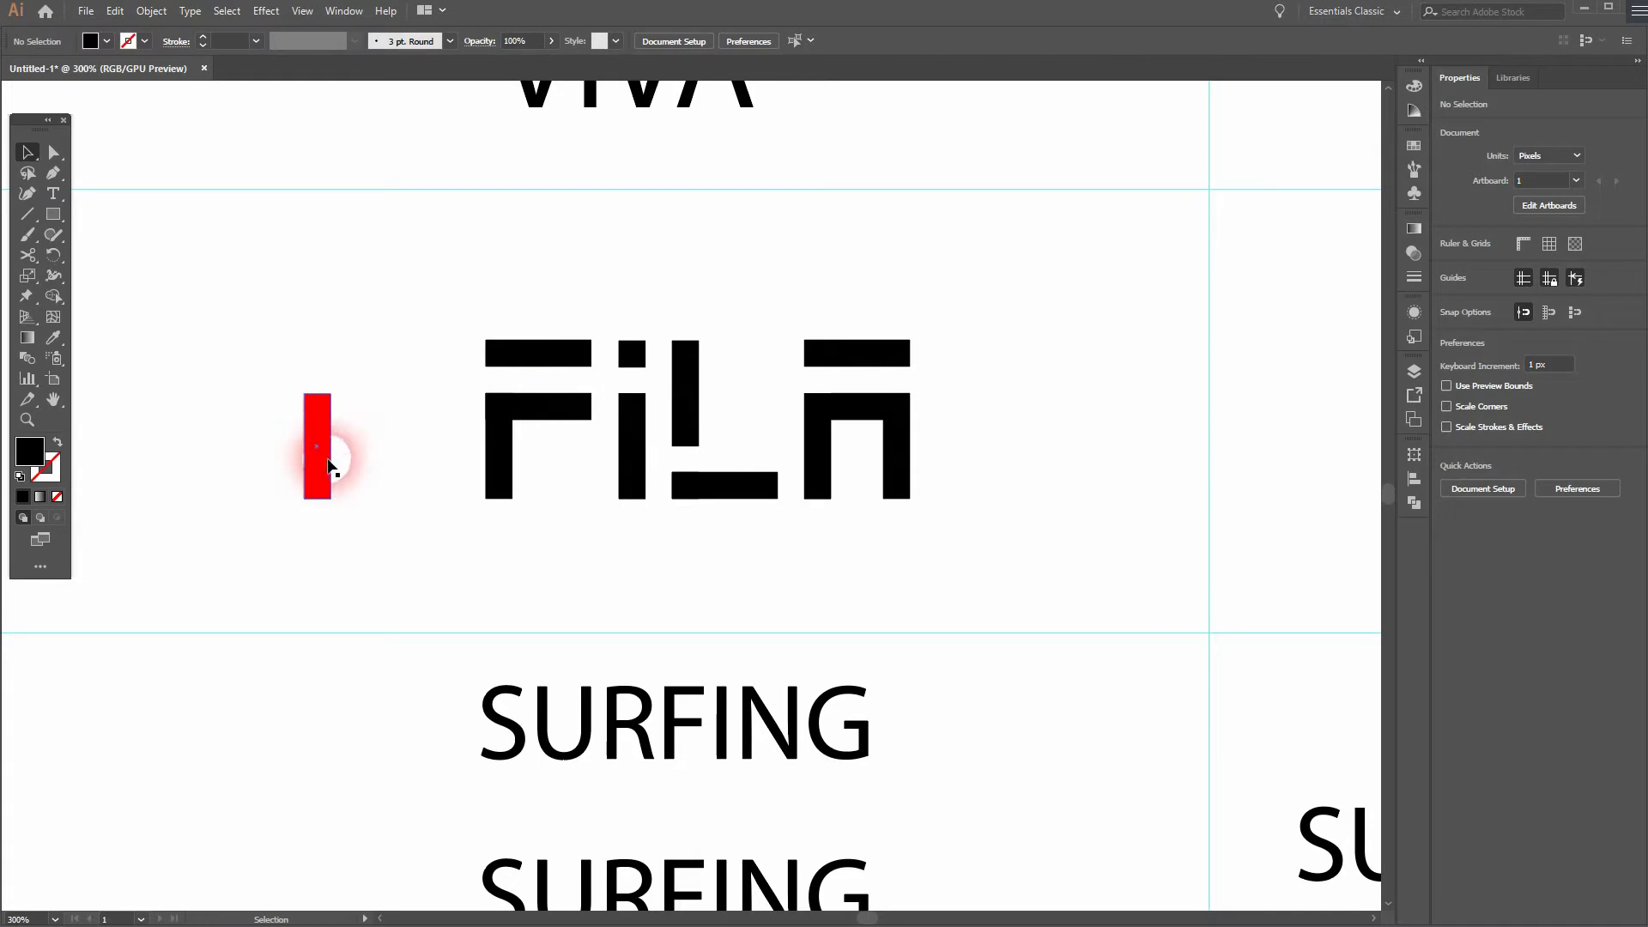
{"action": "left_click_drag", "start_coordinate": [319, 466], "coordinate": [1283, 432]}
{"action": "left_click_drag", "start_coordinate": [1145, 482], "coordinate": [804, 508]}
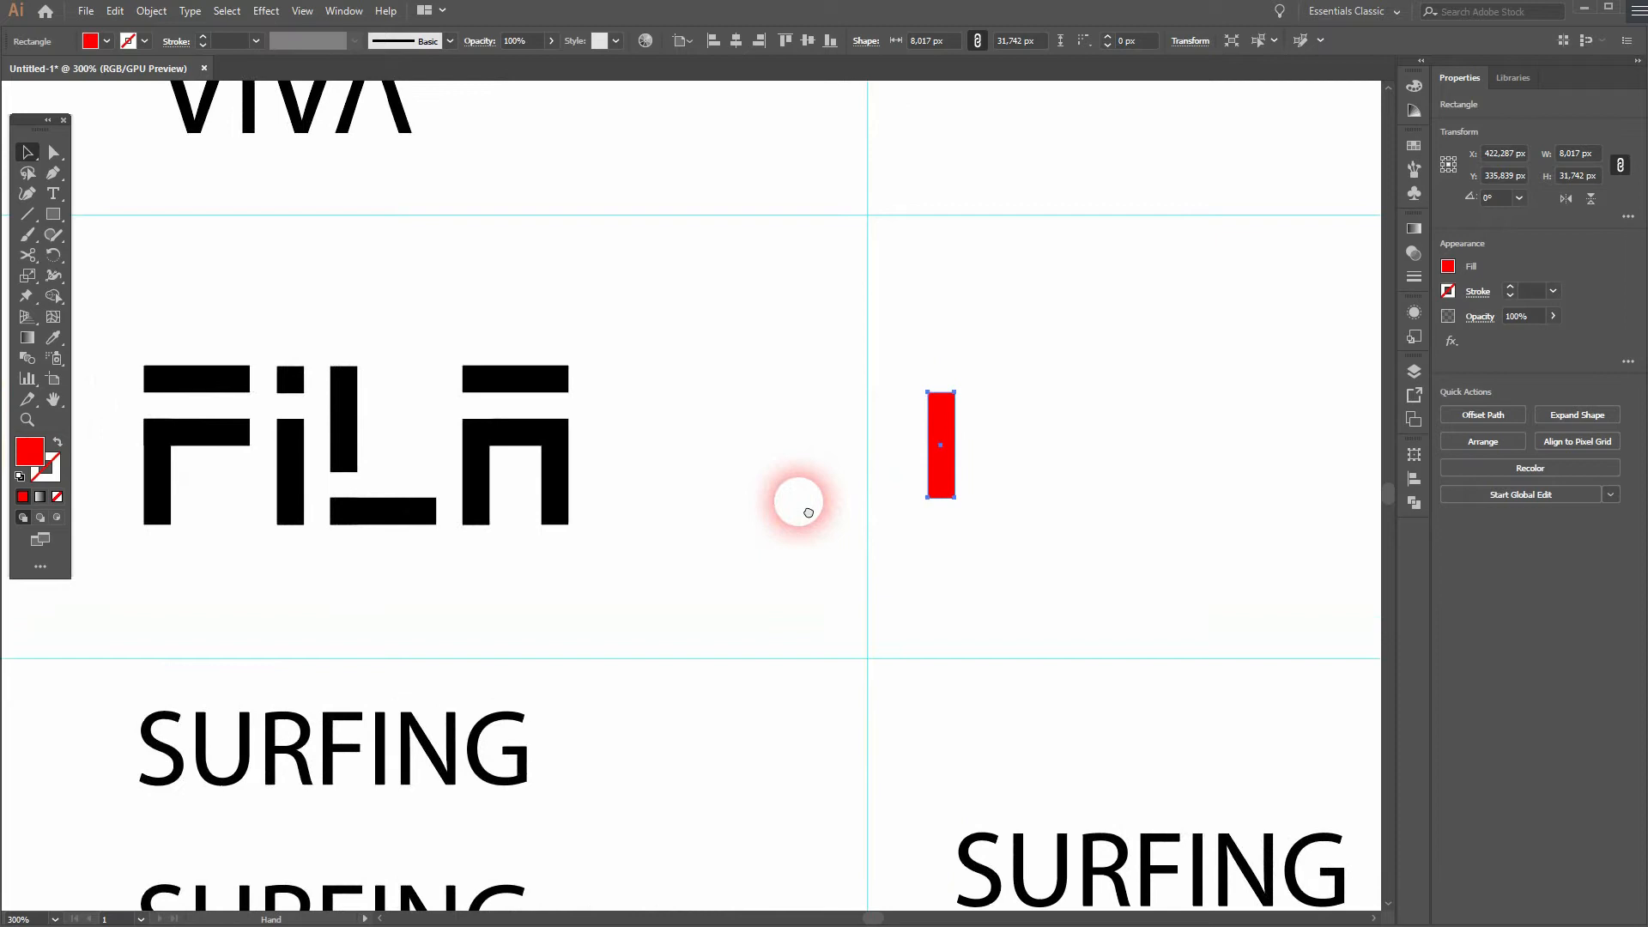
Duplicate the copied red bar to its right and fill the duplicate with black as the F's stem.
{"action": "left_click_drag", "start_coordinate": [941, 477], "coordinate": [1078, 492]}
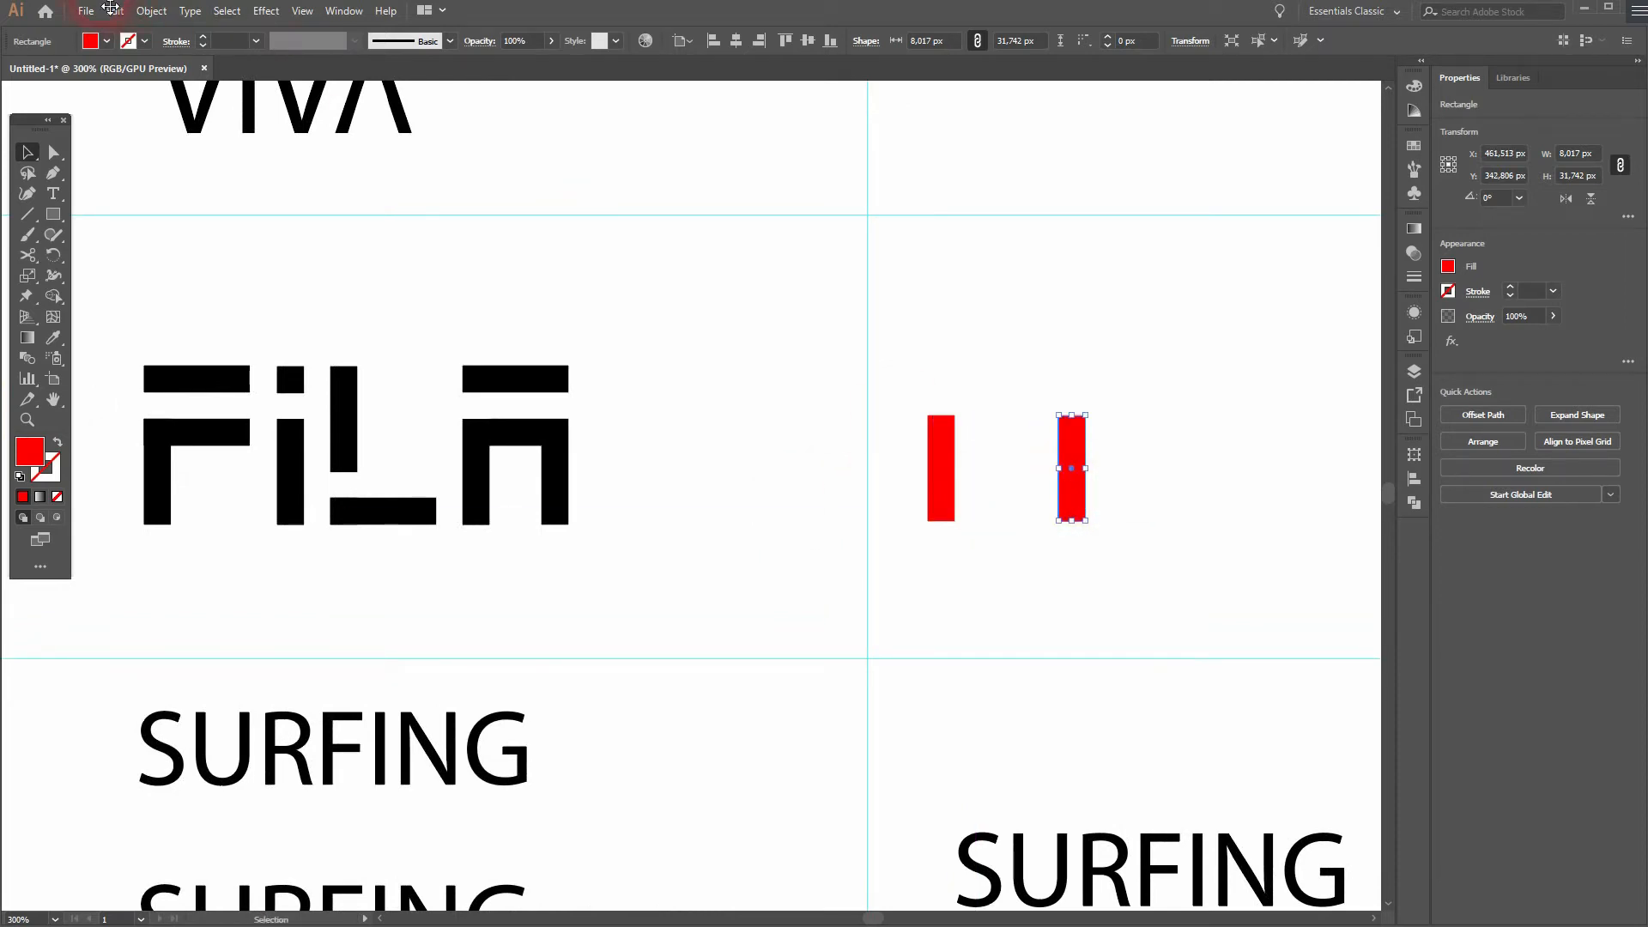
{"action": "left_click", "coordinate": [110, 43]}
{"action": "left_click", "coordinate": [68, 74]}
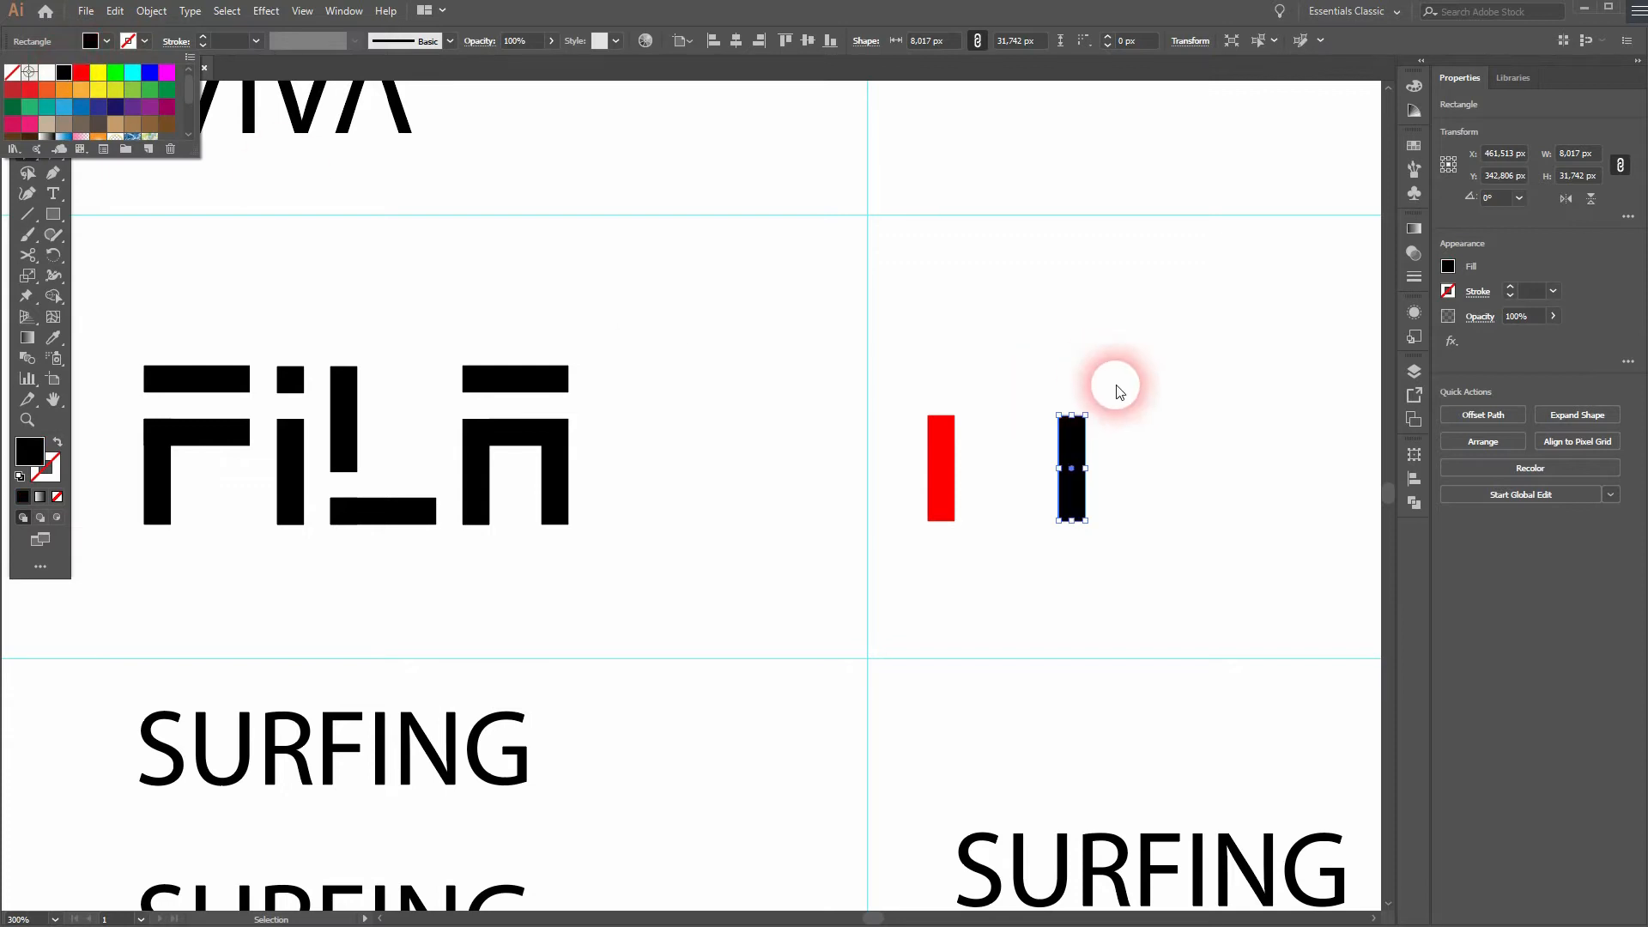
{"action": "left_click", "coordinate": [1104, 367]}
Place 90° rotated copies of the black stem as the F's detached top bar and its arm.
{"action": "left_click_drag", "start_coordinate": [1072, 450], "coordinate": [1221, 526]}
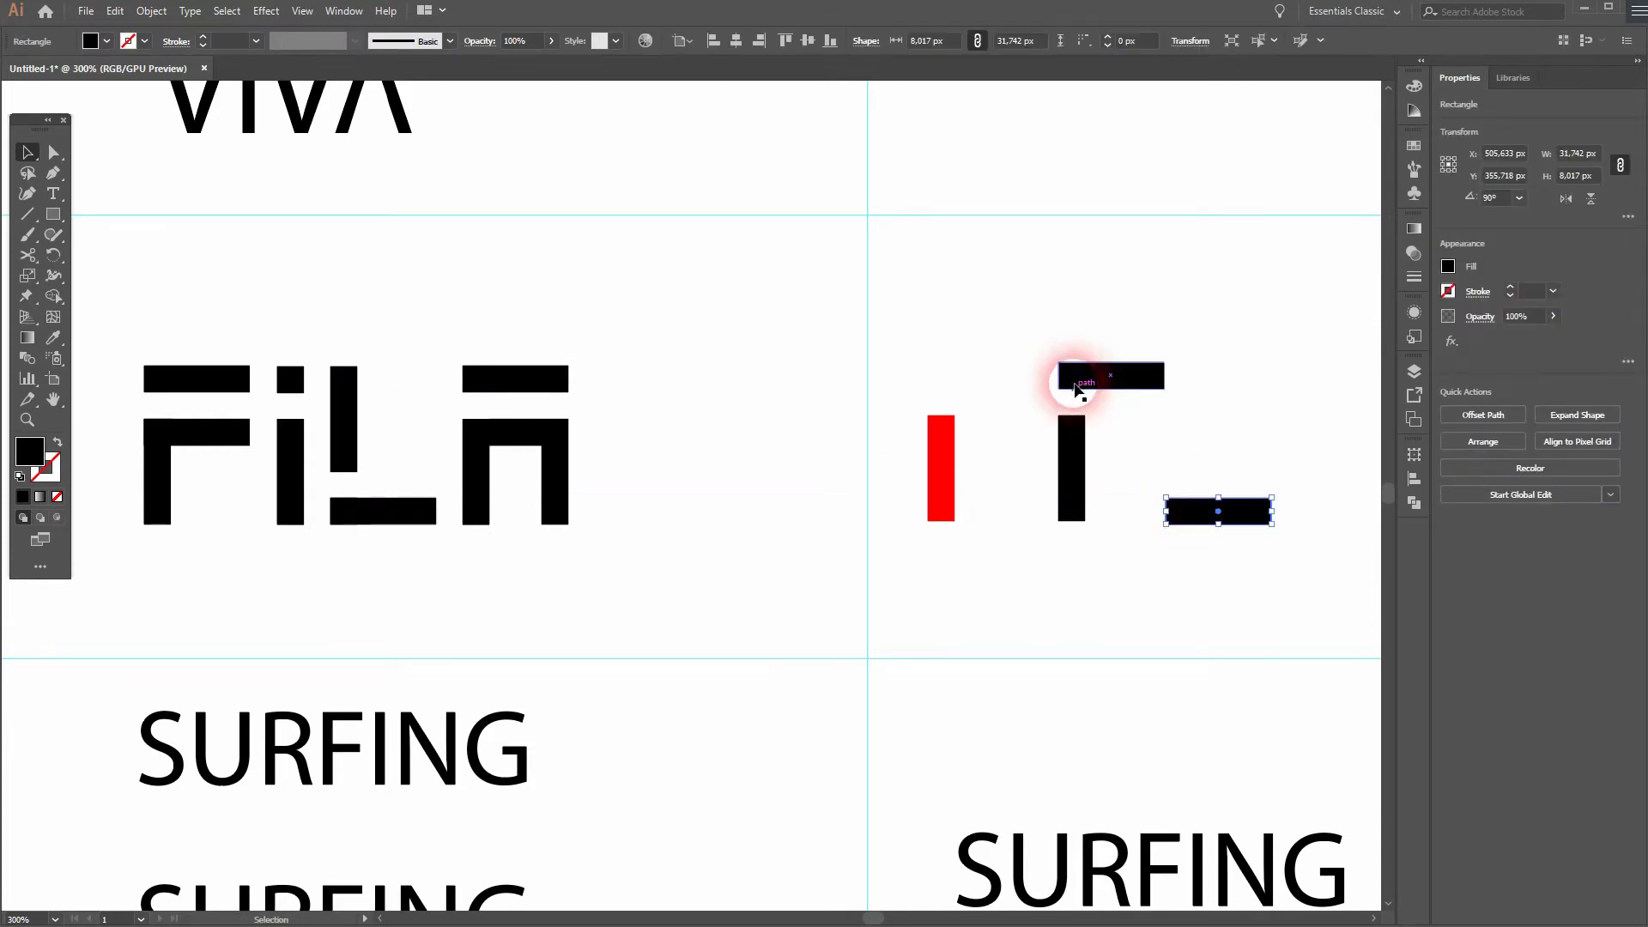
{"action": "left_click", "coordinate": [307, 14]}
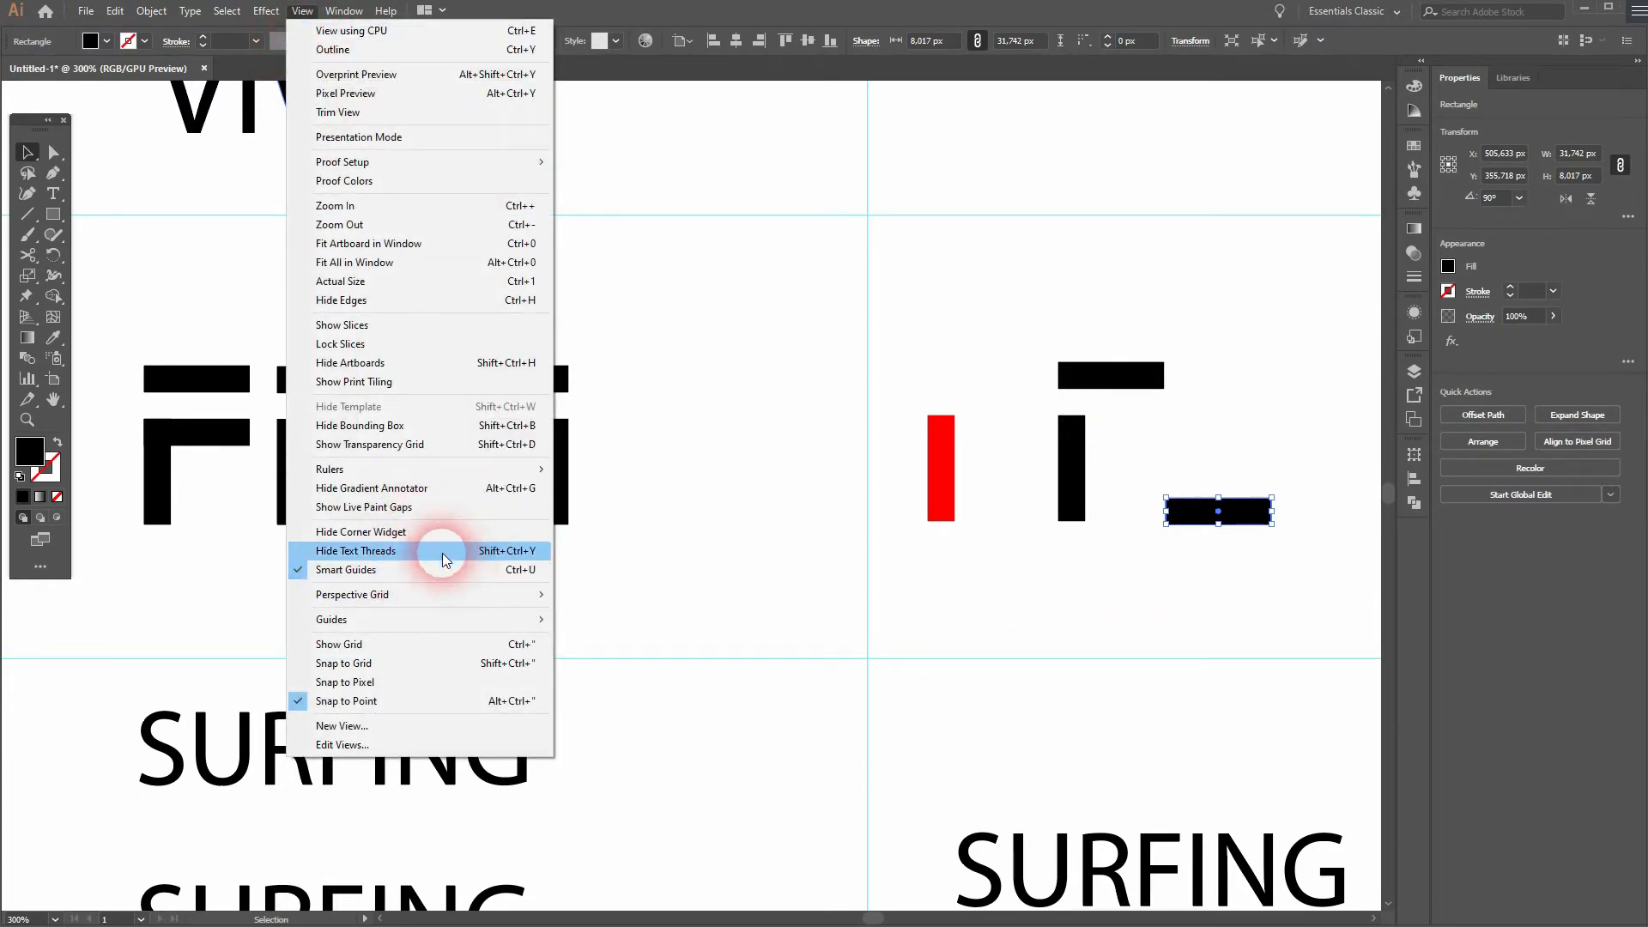
{"action": "left_click", "coordinate": [430, 699]}
{"action": "left_click", "coordinate": [1203, 444]}
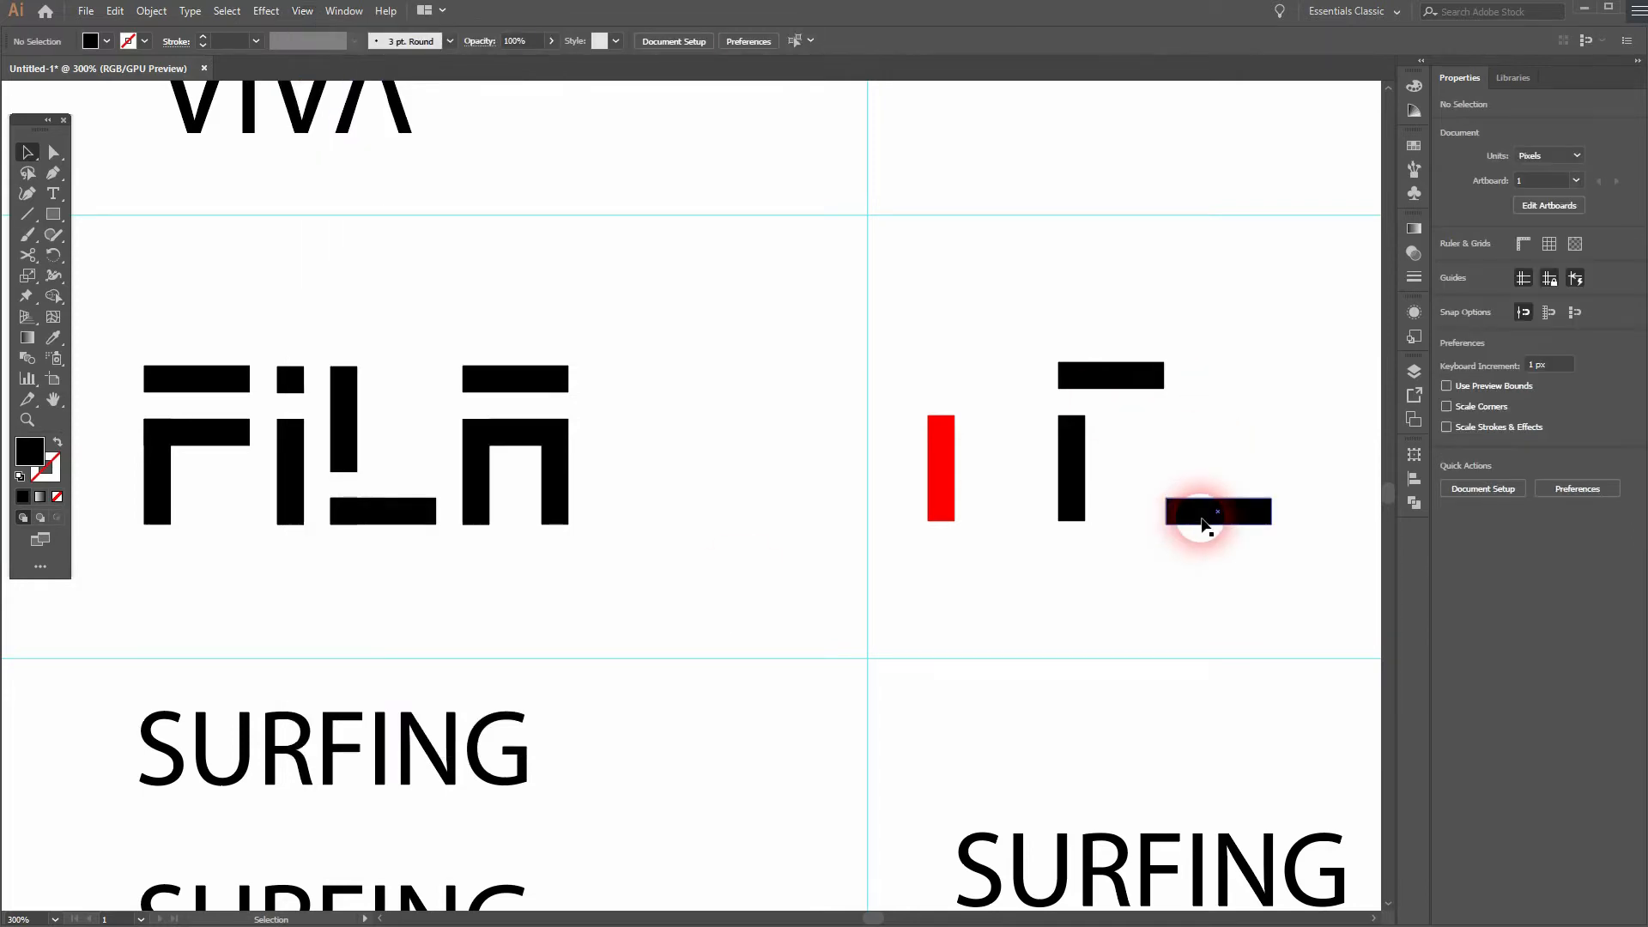
{"action": "left_click_drag", "start_coordinate": [1203, 520], "coordinate": [1095, 430]}
{"action": "left_click", "coordinate": [1251, 449]}
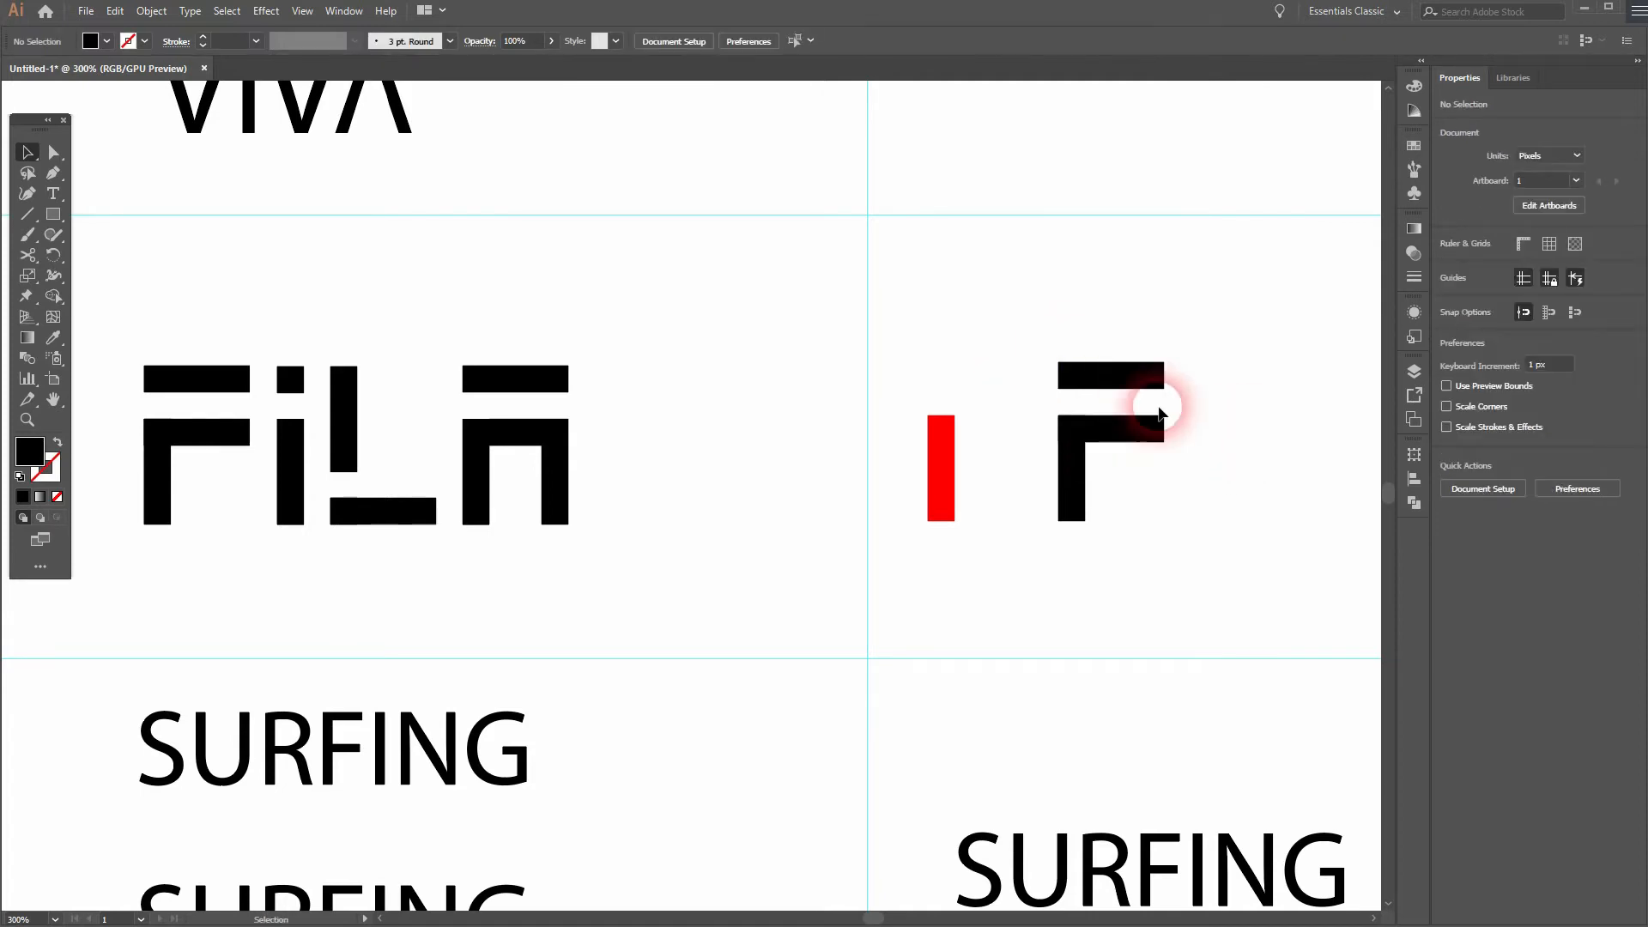
Copy the F's stem one red-bar width past its arm as the i's stem, using a temporary red spacer copy and deleting it.
{"action": "scroll", "coordinate": [1148, 421], "scroll_direction": "right", "scroll_amount": 2}
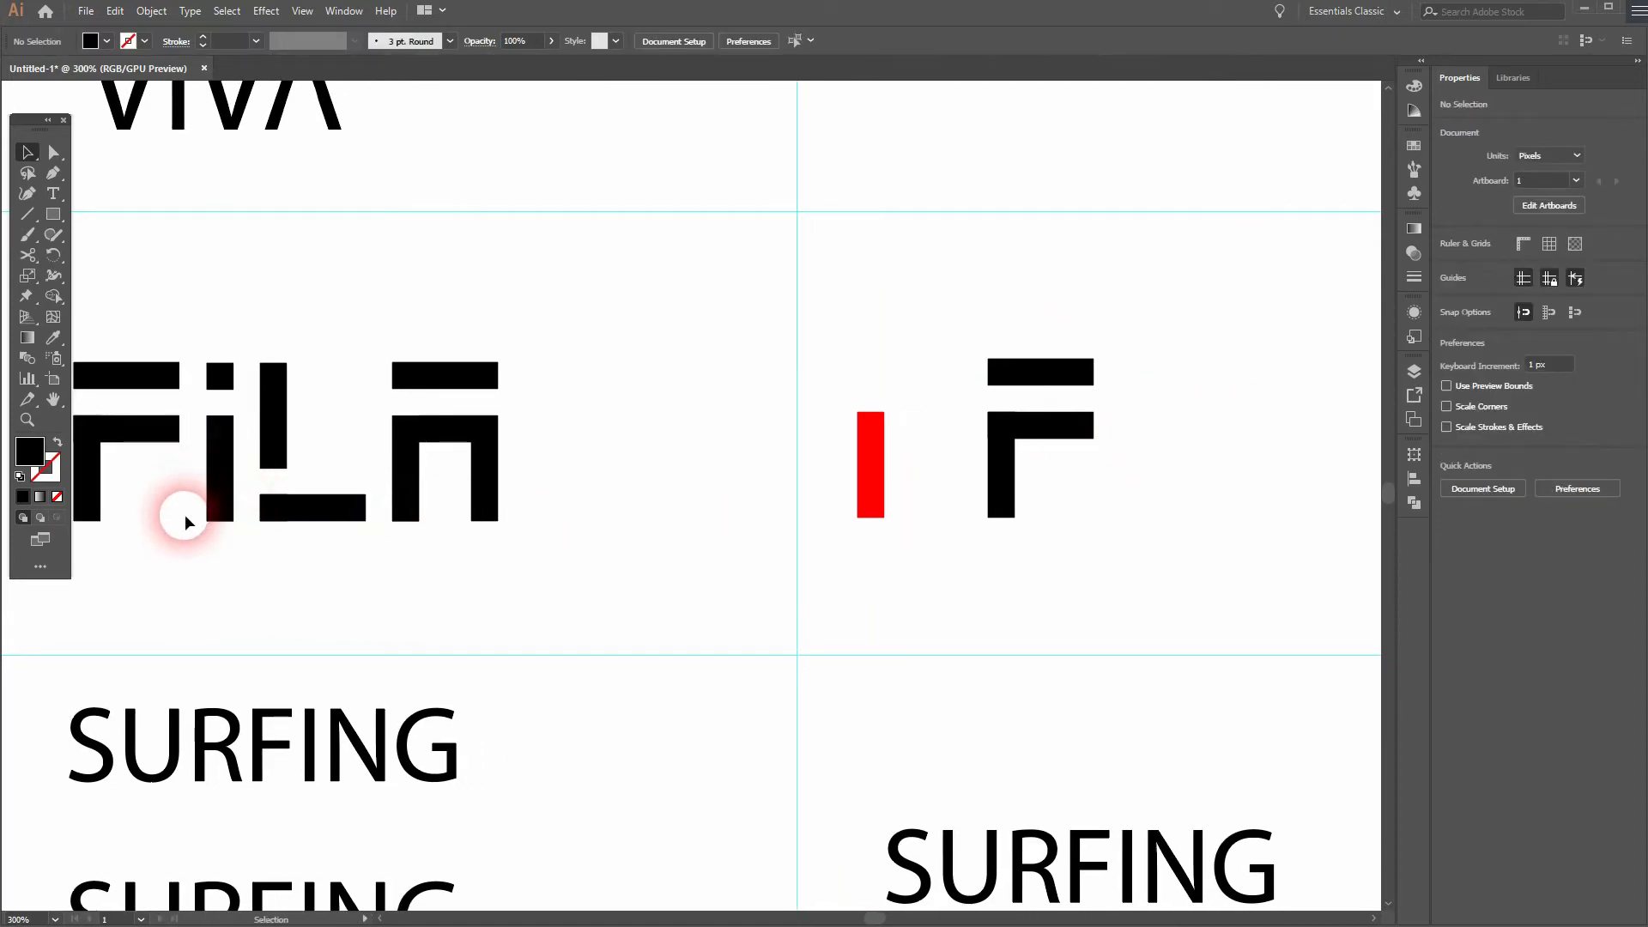
{"action": "left_click_drag", "start_coordinate": [875, 487], "coordinate": [1114, 485]}
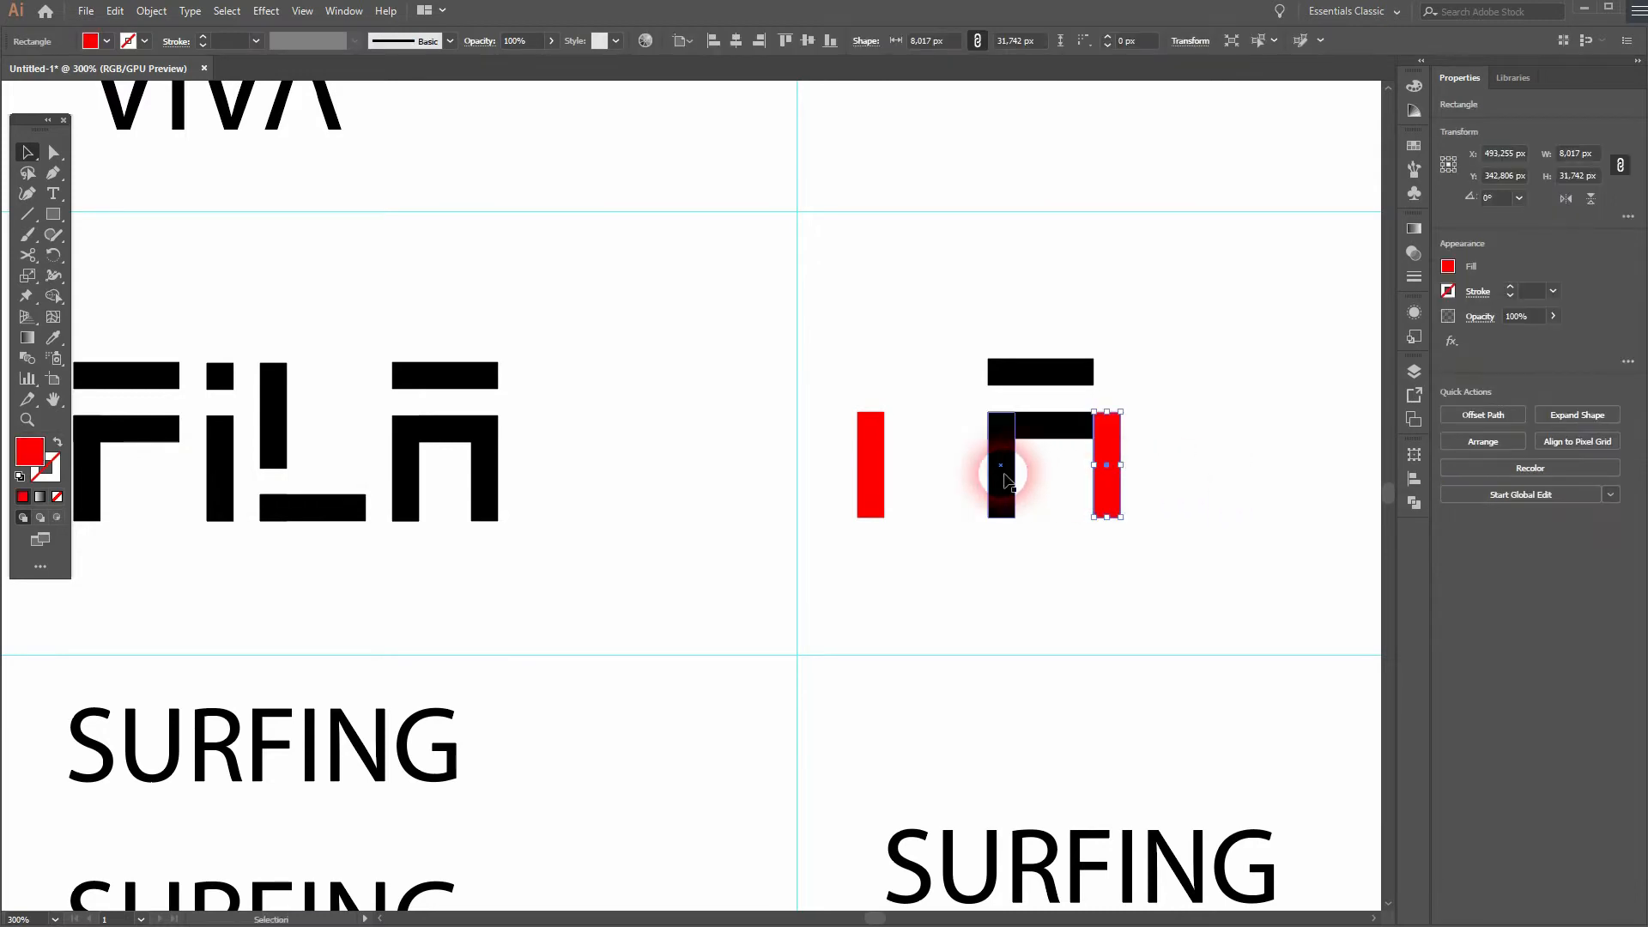
{"action": "left_click", "coordinate": [1009, 480]}
{"action": "left_click_drag", "start_coordinate": [1011, 490], "coordinate": [937, 591]}
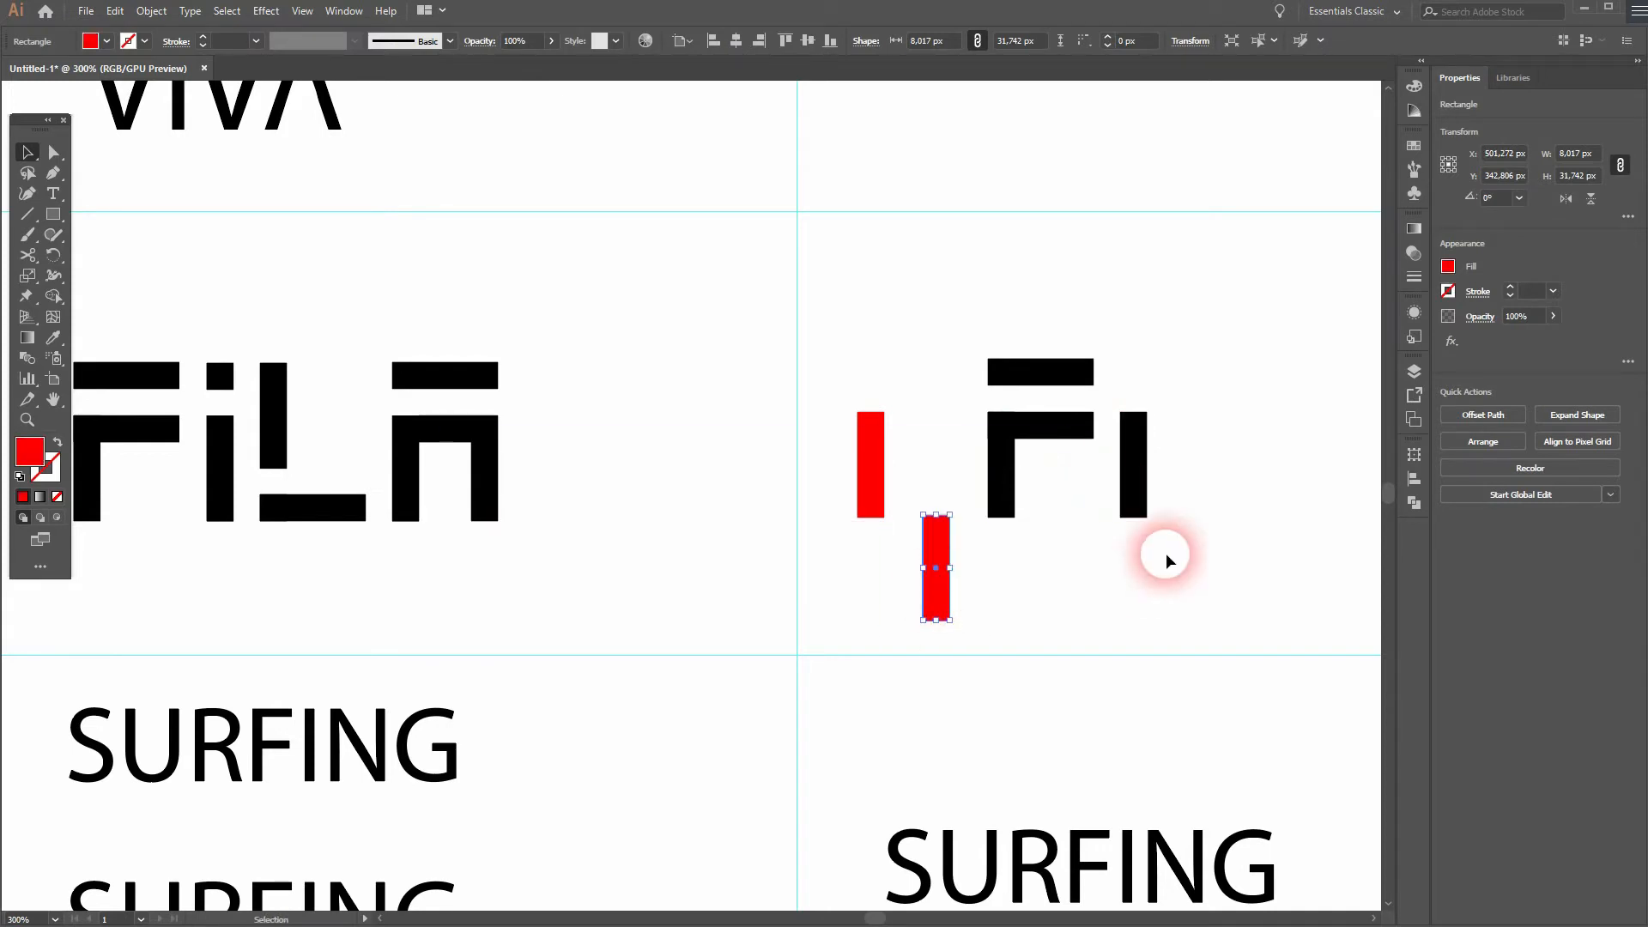
{"action": "key", "text": "Delete"}
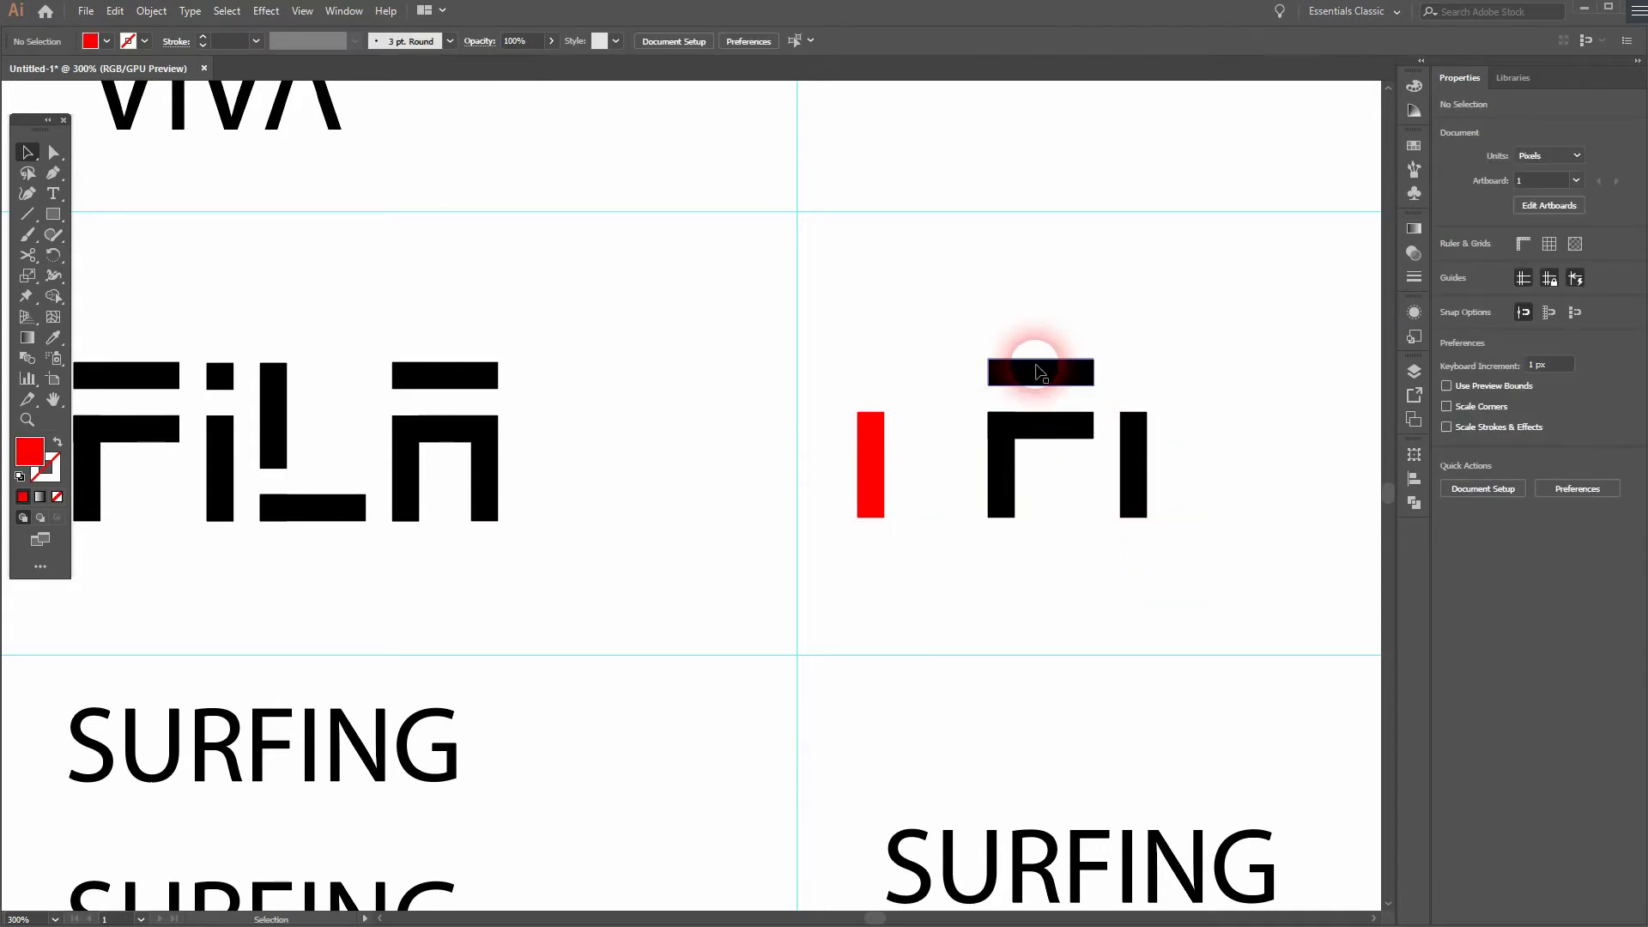
Copy the F's top bar above the i's stem and shorten it to an 8,017 px square dot.
{"action": "left_click_drag", "start_coordinate": [1027, 384], "coordinate": [1156, 382]}
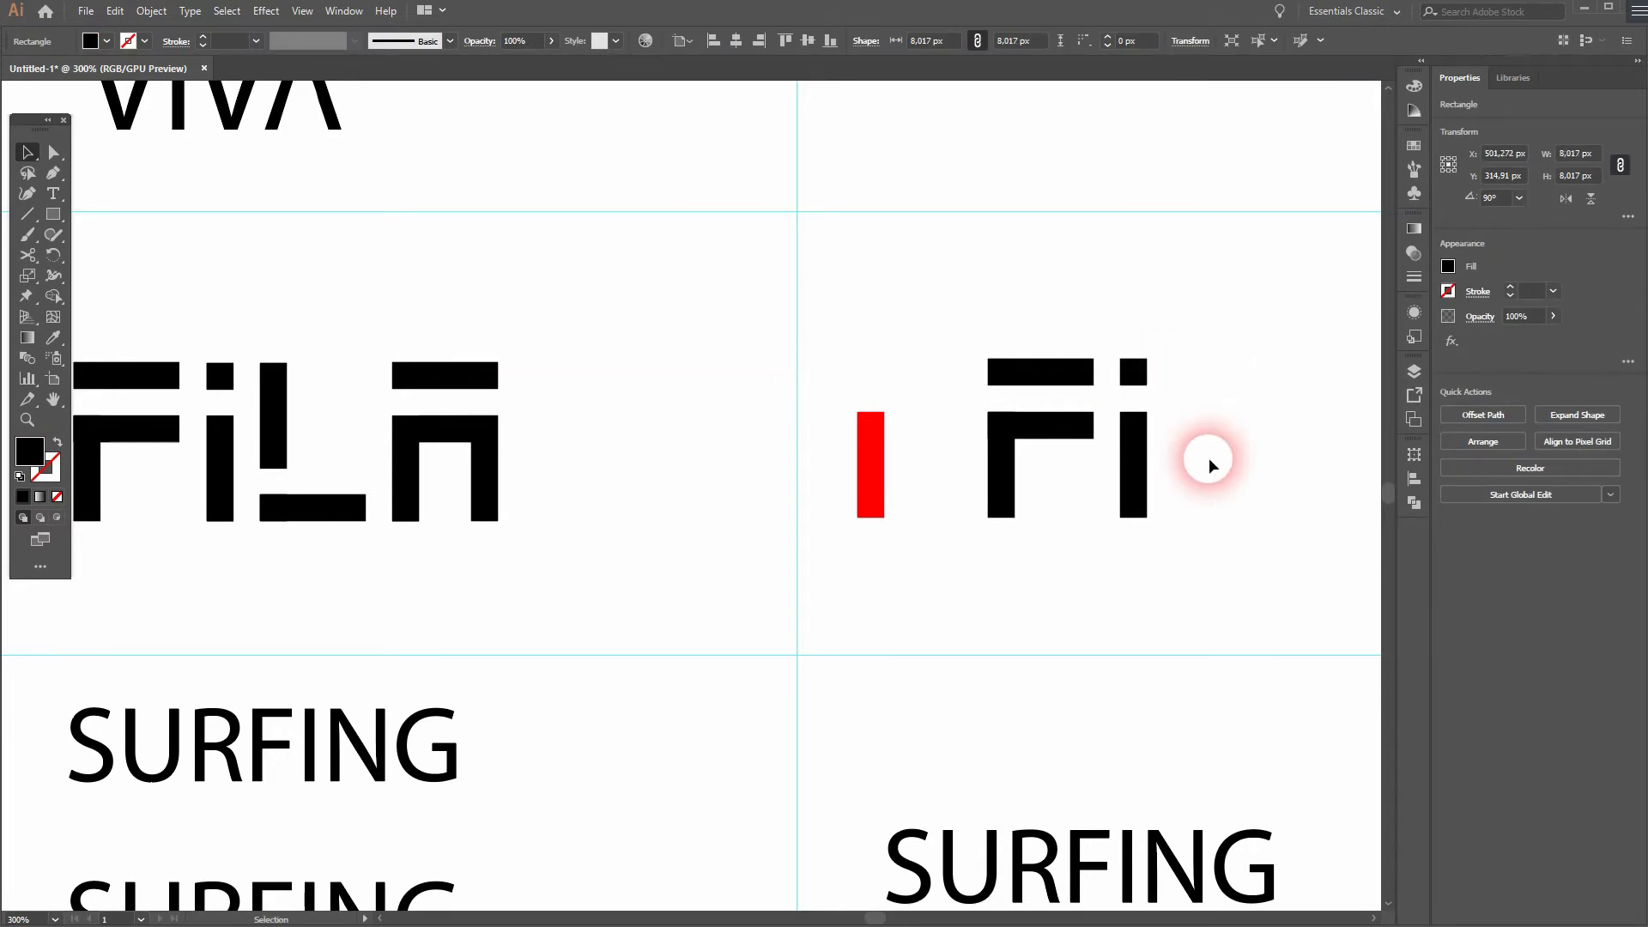
{"action": "left_click", "coordinate": [1208, 456]}
Copy the i's stem one red-bar width to its right for the L, removing the temporary red spacer.
{"action": "left_click_drag", "start_coordinate": [1154, 496], "coordinate": [1154, 496]}
{"action": "key", "text": "space"}
{"action": "left_click_drag", "start_coordinate": [1276, 510], "coordinate": [1019, 499]}
{"action": "mouse_move", "coordinate": [902, 466]}
{"action": "left_mouse_down"}
{"action": "mouse_move", "coordinate": [938, 464]}
{"action": "mouse_move", "coordinate": [903, 461]}
{"action": "left_mouse_up"}
{"action": "key", "text": "Delete"}
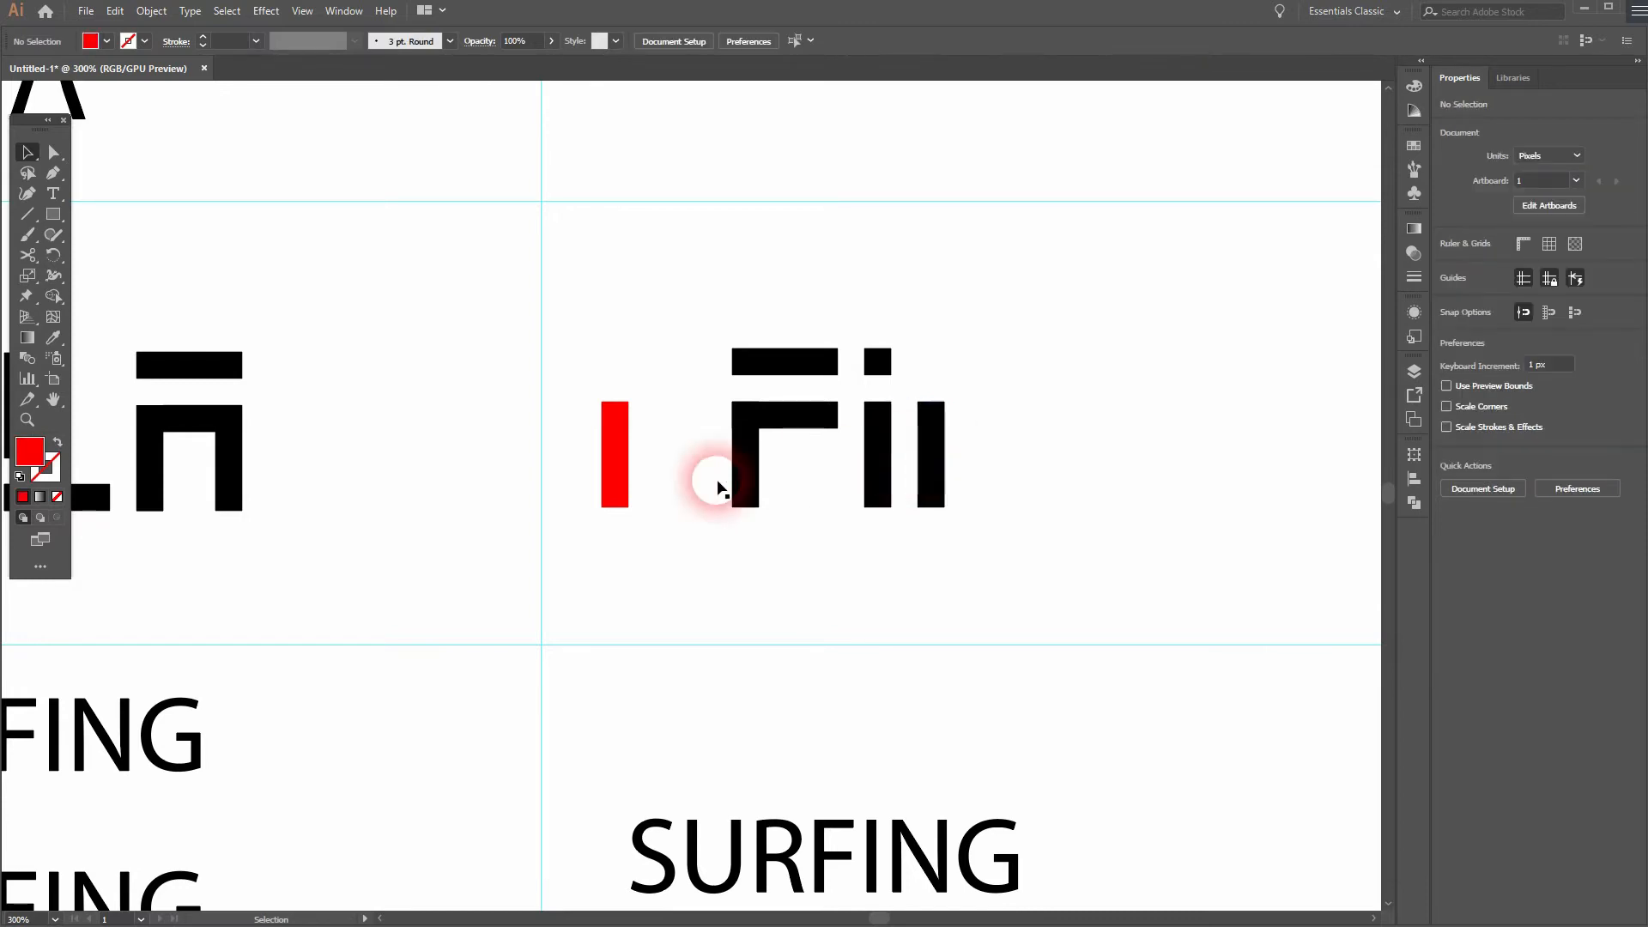
Move the L's stem straight up until its upper edge aligns with the top of the i's dot.
{"action": "key", "text": "space"}
{"action": "left_click_drag", "start_coordinate": [552, 471], "coordinate": [681, 504]}
{"action": "left_click_drag", "start_coordinate": [1064, 461], "coordinate": [1068, 422]}
{"action": "scroll", "coordinate": [1066, 420], "scroll_direction": "up", "scroll_amount": 3}
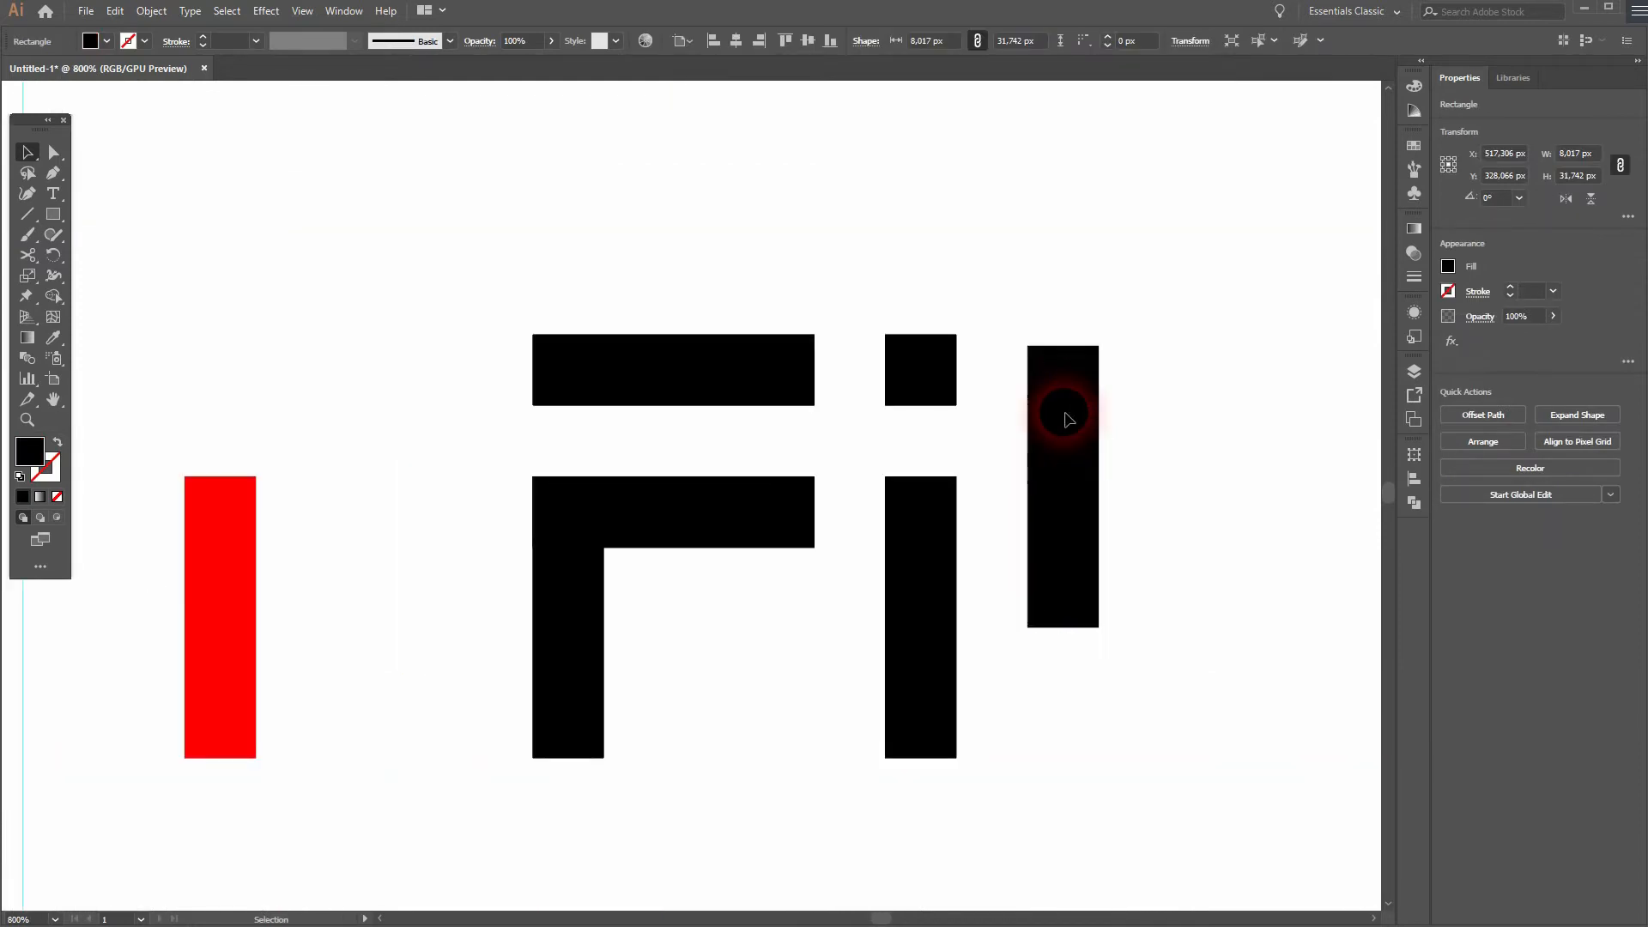
{"action": "left_click", "coordinate": [1066, 413], "text": "shift"}
{"action": "left_click", "coordinate": [1058, 383], "text": "shift"}
{"action": "left_click", "coordinate": [1057, 380], "text": "shift"}
{"action": "left_click", "coordinate": [1066, 365], "text": "shift"}
{"action": "left_click", "coordinate": [1059, 357], "text": "shift"}
{"action": "left_click", "coordinate": [1061, 409], "text": "shift"}
{"action": "left_click_drag", "start_coordinate": [1059, 402], "coordinate": [1059, 391]}
Copy the i's square dot below the L's stem and extend it to 31,742 px wide as the L's foot.
{"action": "left_click_drag", "start_coordinate": [941, 382], "coordinate": [1059, 725]}
{"action": "scroll", "coordinate": [1142, 697], "scroll_direction": "down", "scroll_amount": 3}
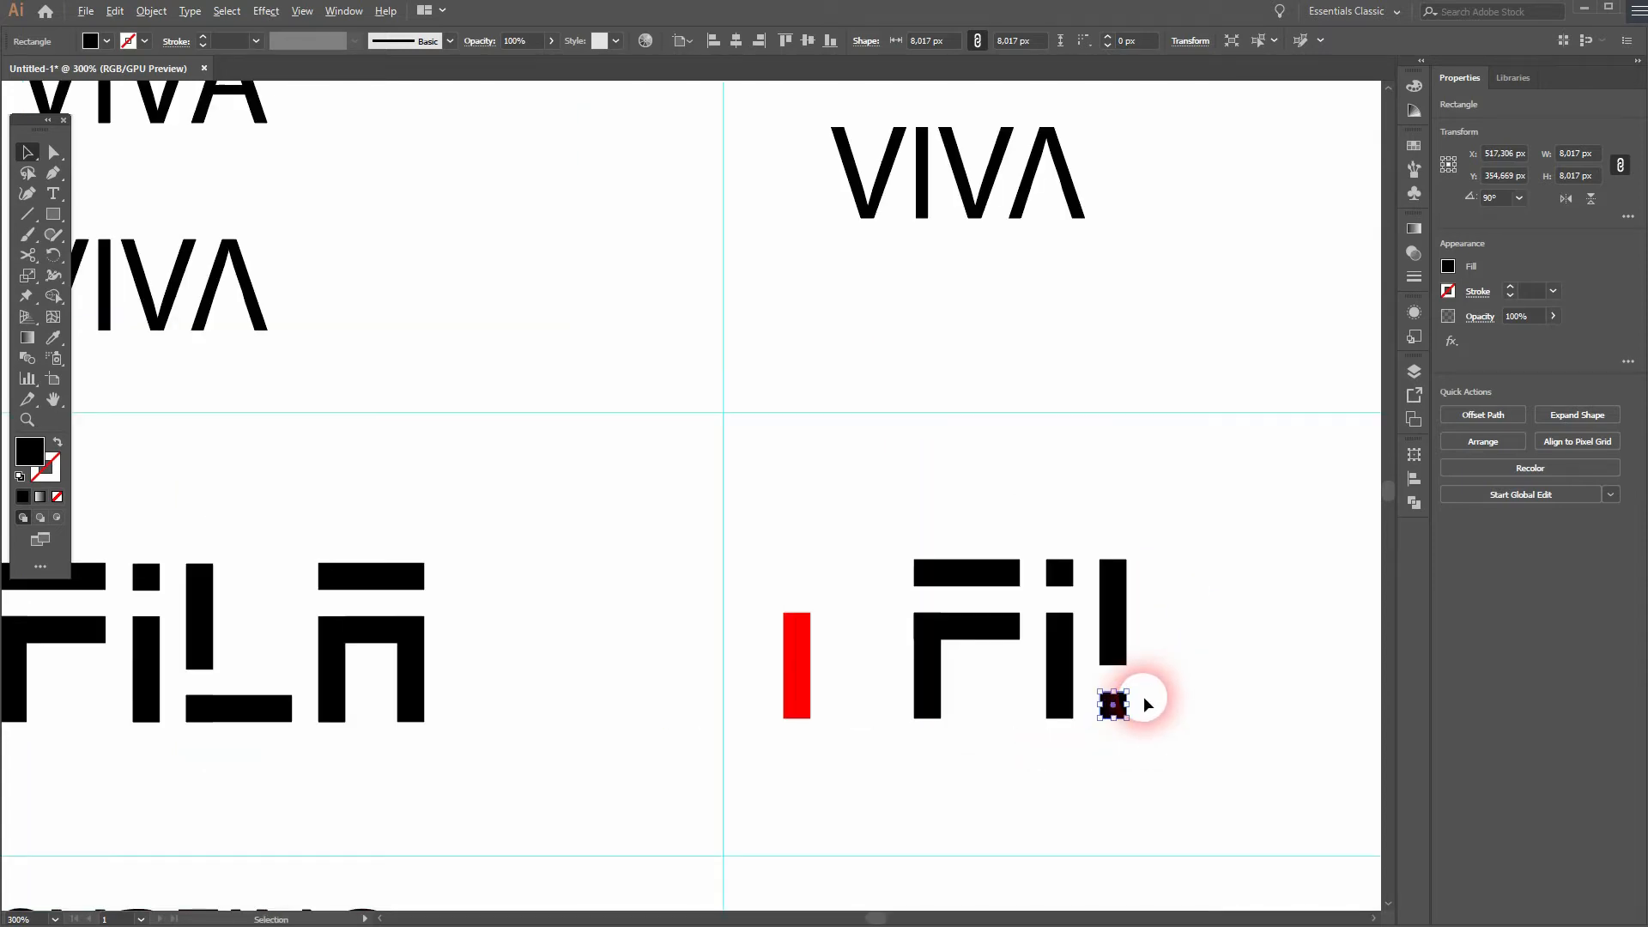
{"action": "scroll", "coordinate": [1142, 687], "scroll_direction": "down", "scroll_amount": 2}
{"action": "left_click", "coordinate": [668, 566]}
{"action": "left_click_drag", "start_coordinate": [669, 568], "coordinate": [1029, 609]}
{"action": "key", "text": "space"}
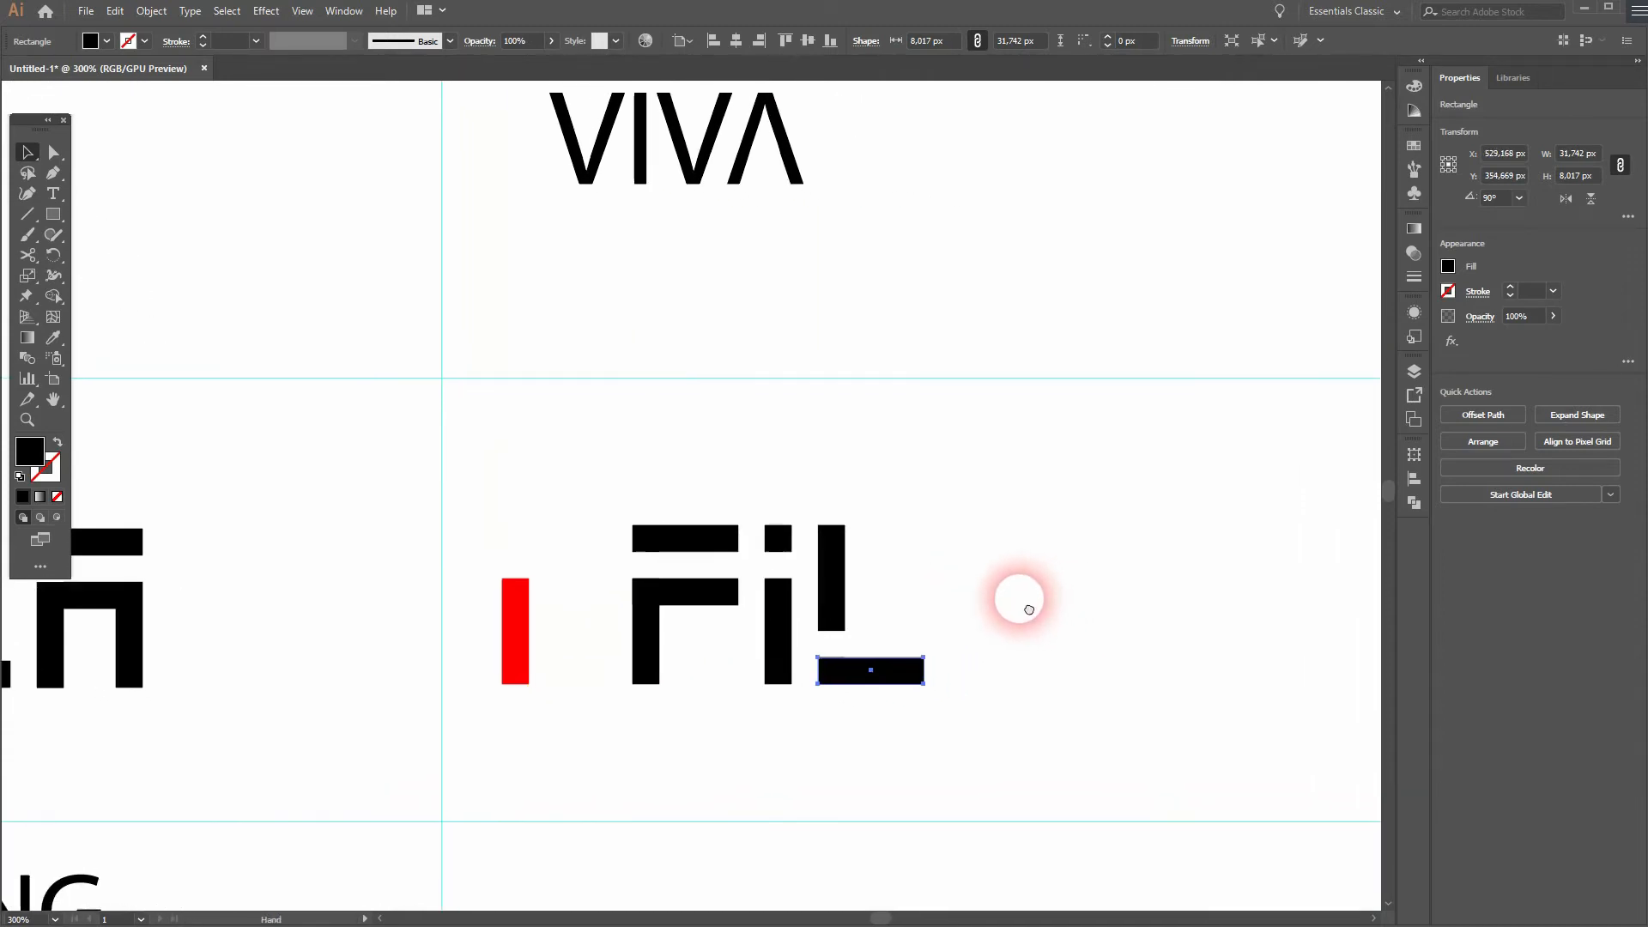
Copy the F's stem one red-bar width past the L's foot as the A's left leg, deleting the temporary red spacer.
{"action": "left_click", "coordinate": [515, 652]}
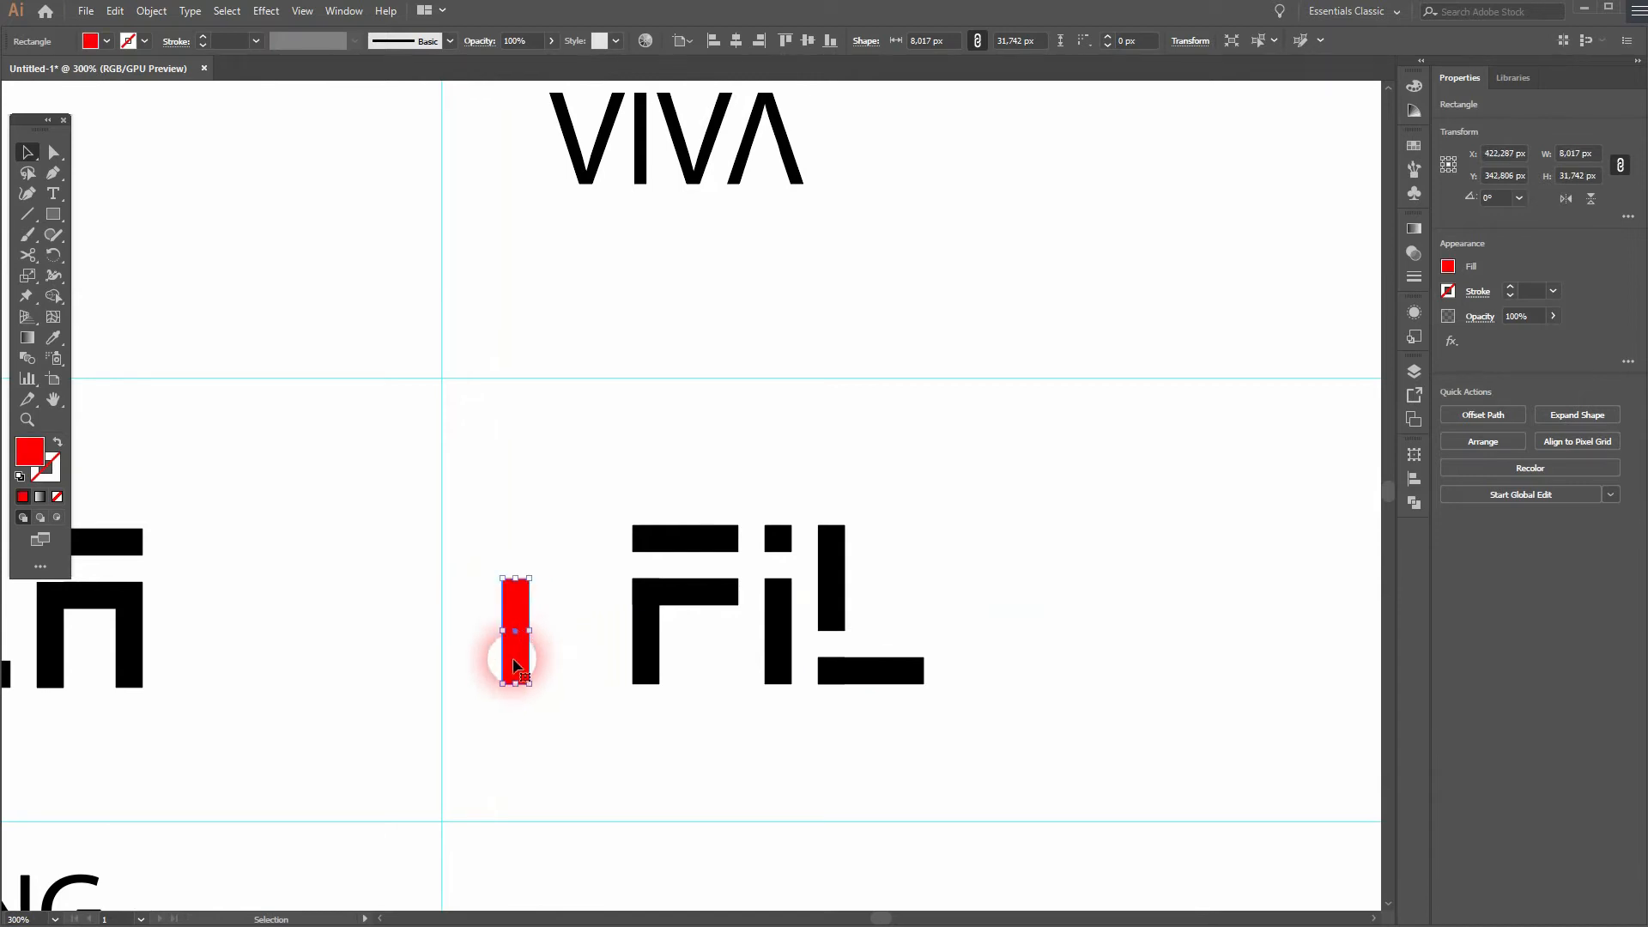
{"action": "left_click_drag", "start_coordinate": [515, 657], "coordinate": [938, 658]}
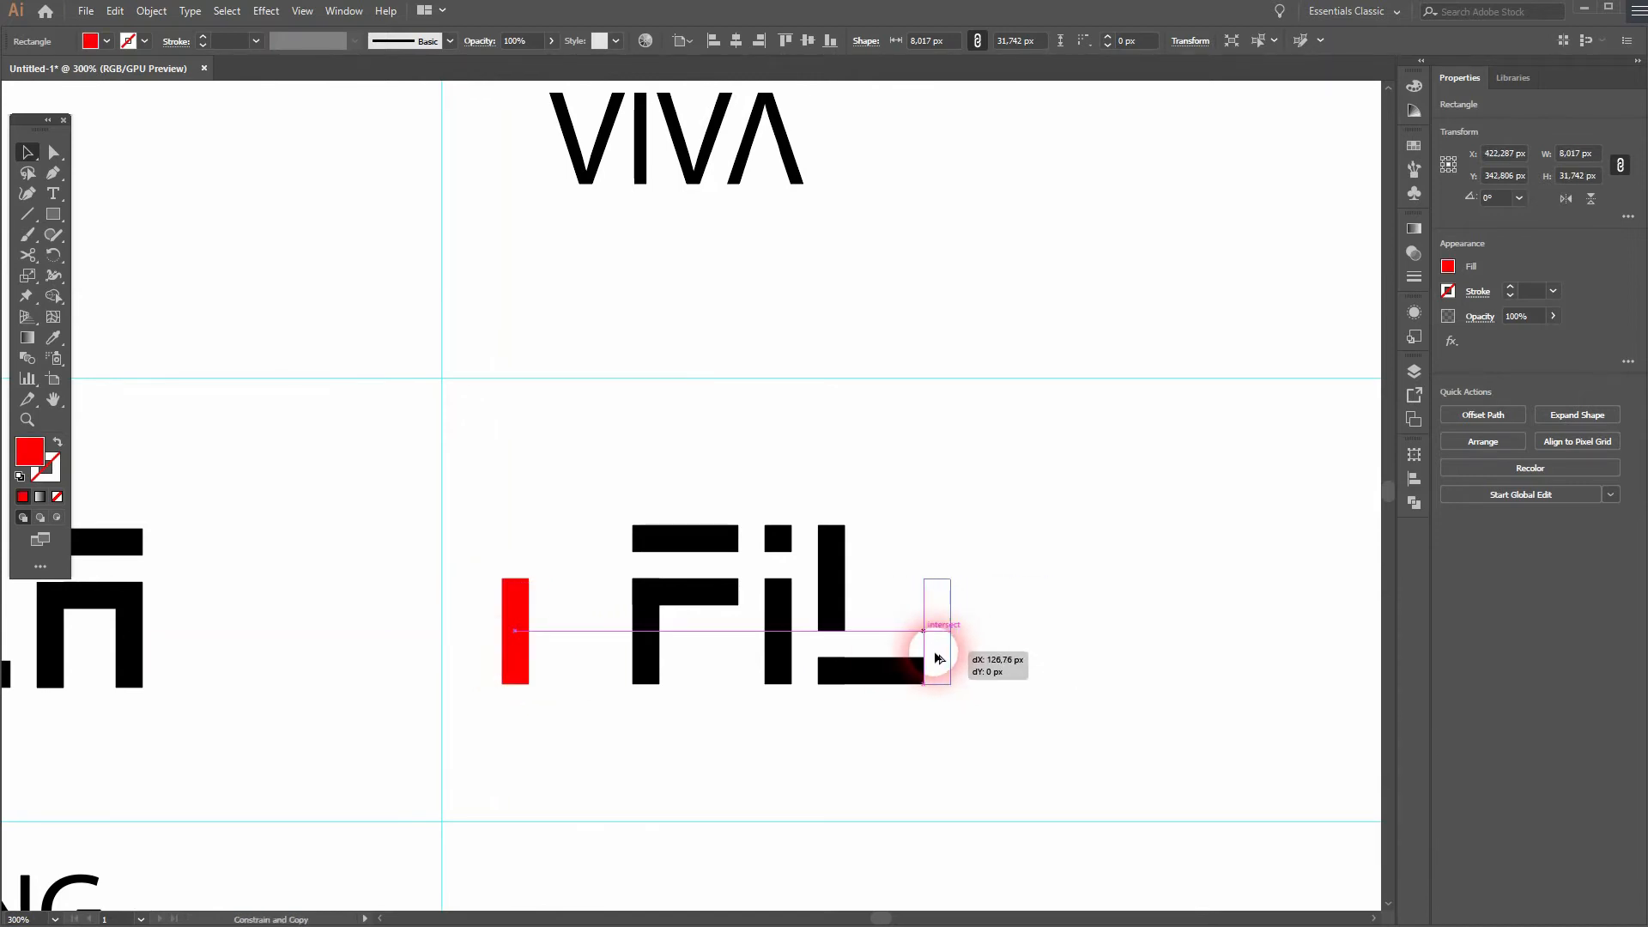
{"action": "left_click", "coordinate": [652, 635]}
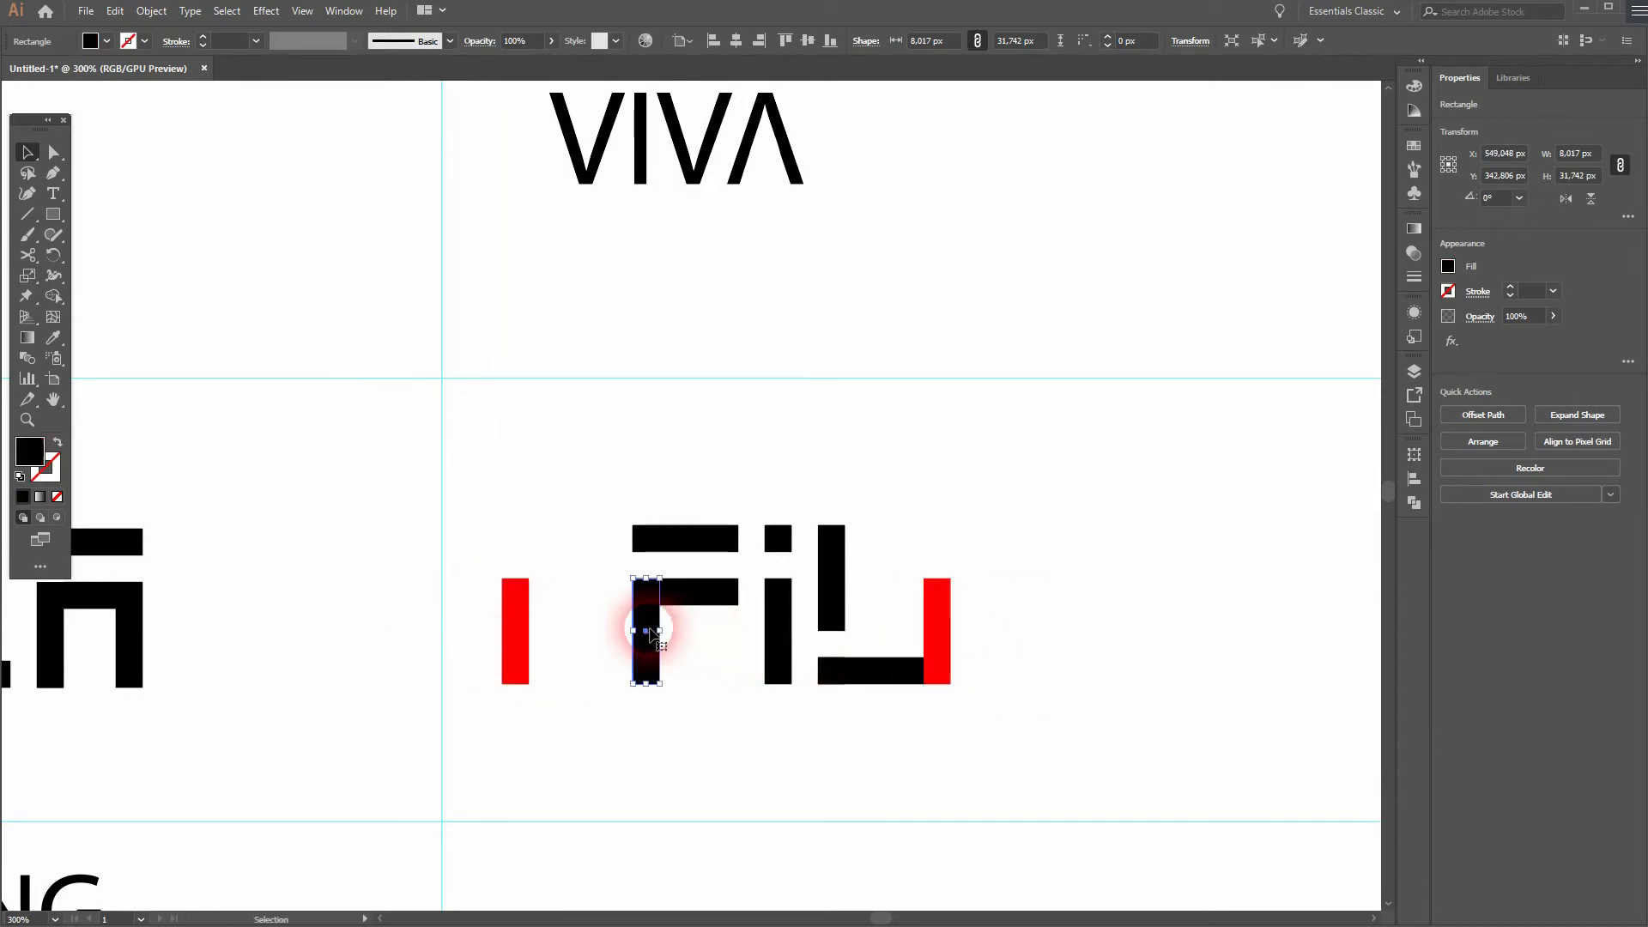
{"action": "left_click_drag", "start_coordinate": [648, 616], "coordinate": [968, 640]}
{"action": "left_click", "coordinate": [929, 627]}
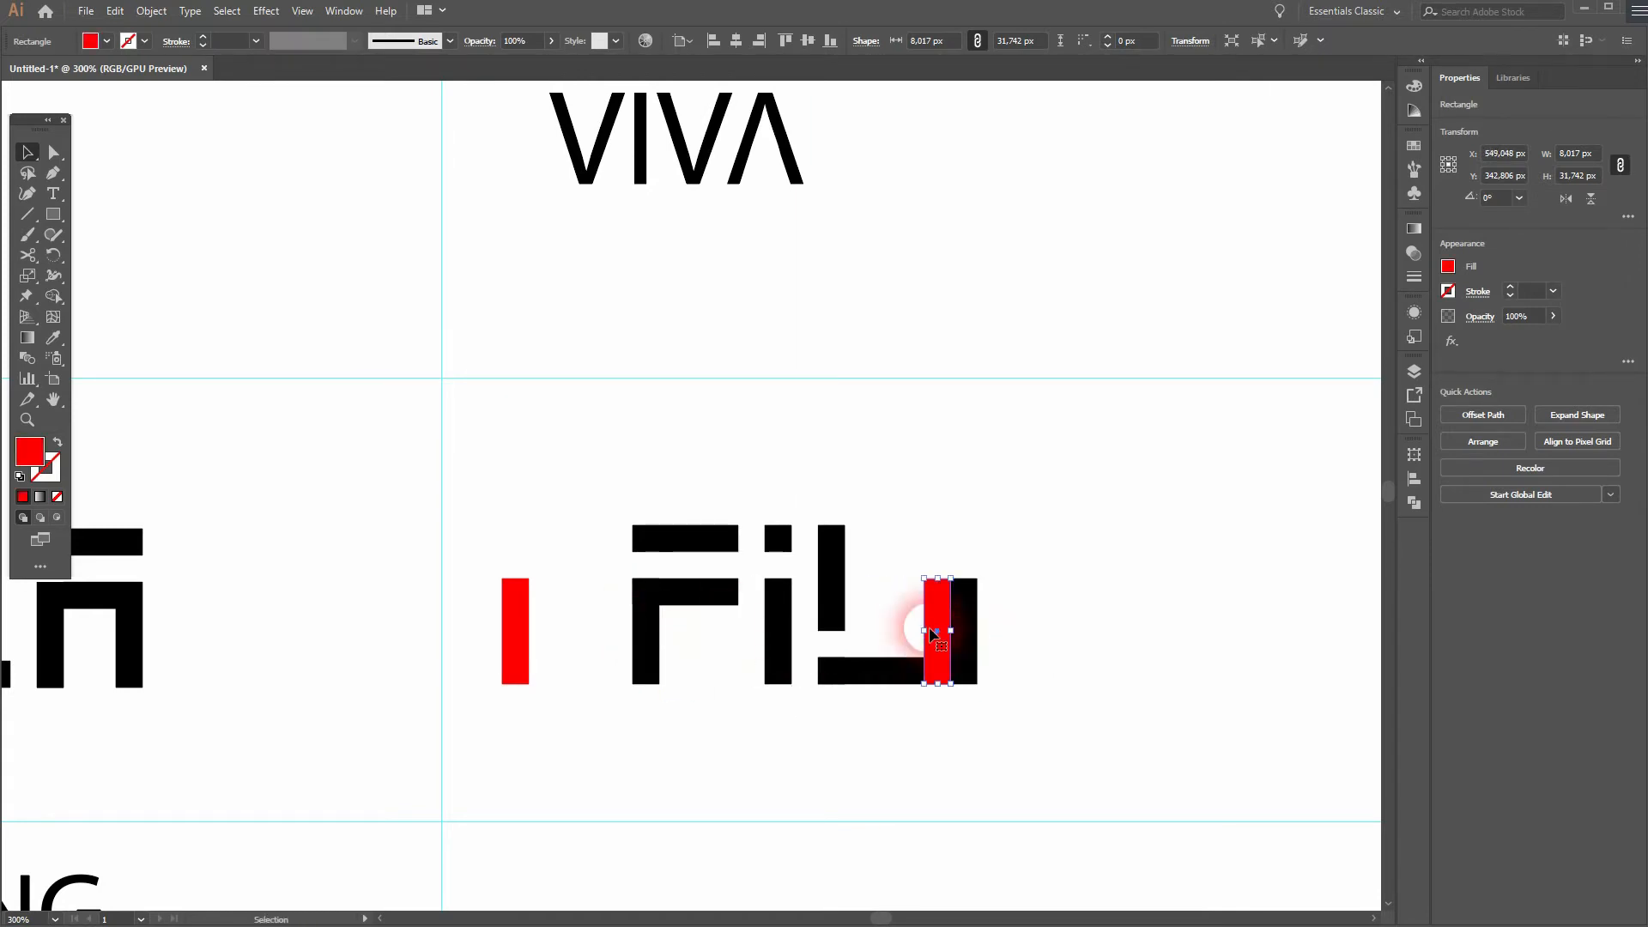
{"action": "key", "text": "Delete"}
Copy the F's top bar above the A's left leg, aligned with the leg's outer edge.
{"action": "left_click", "coordinate": [645, 538]}
{"action": "left_click", "coordinate": [963, 551]}
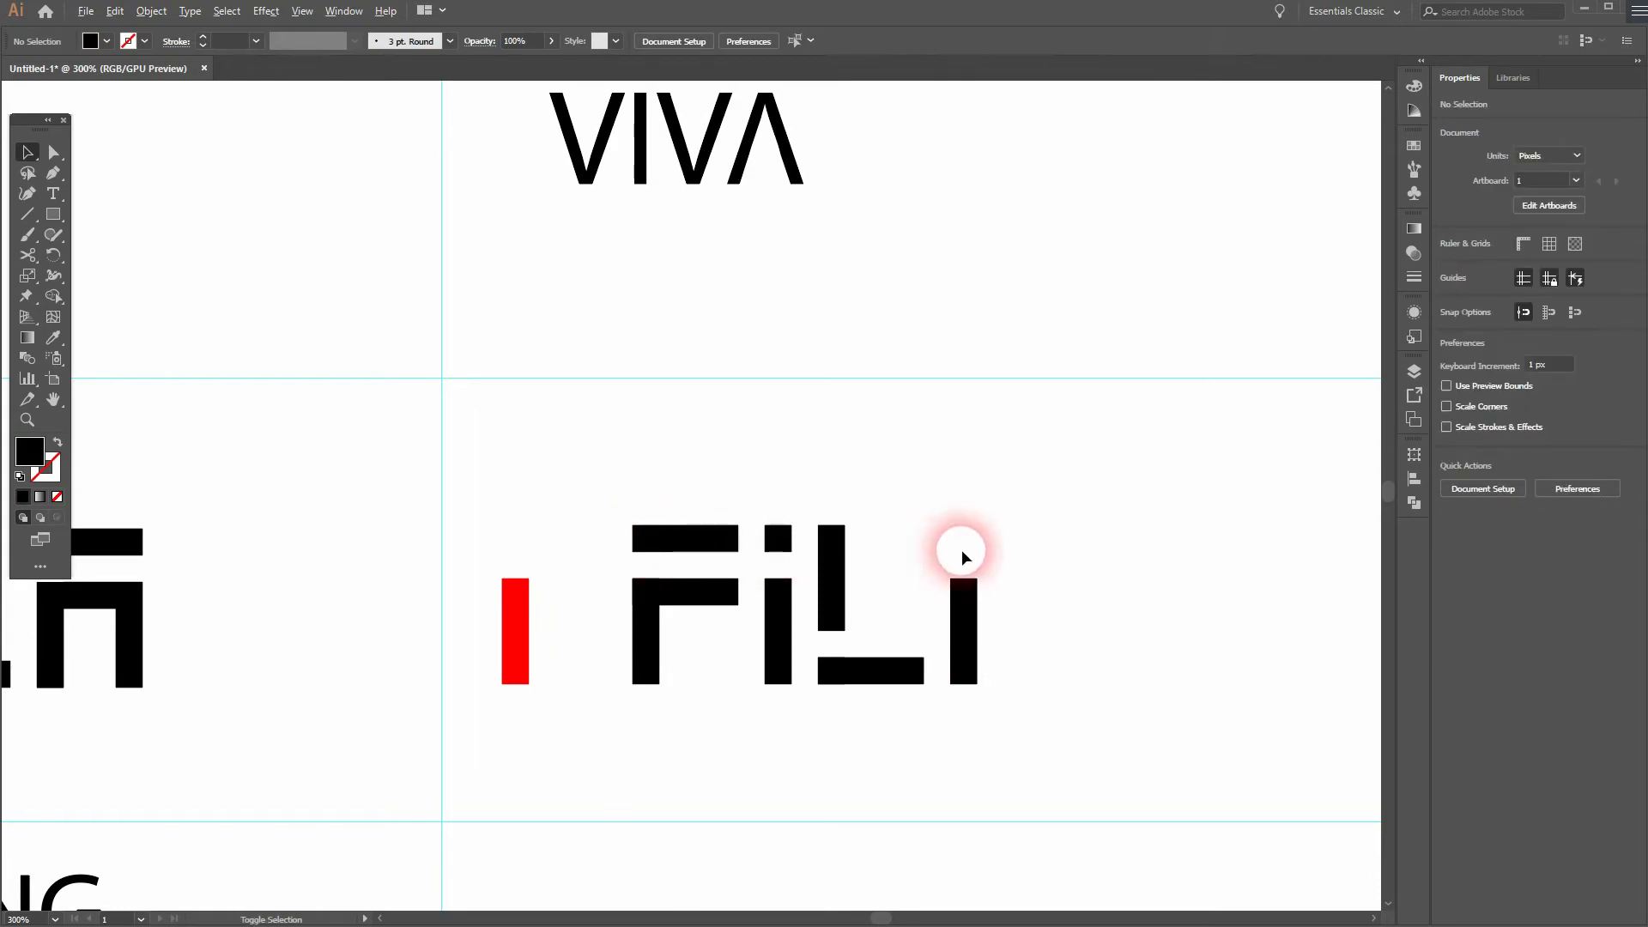
{"action": "left_click", "coordinate": [678, 552]}
{"action": "left_click_drag", "start_coordinate": [677, 551], "coordinate": [966, 551]}
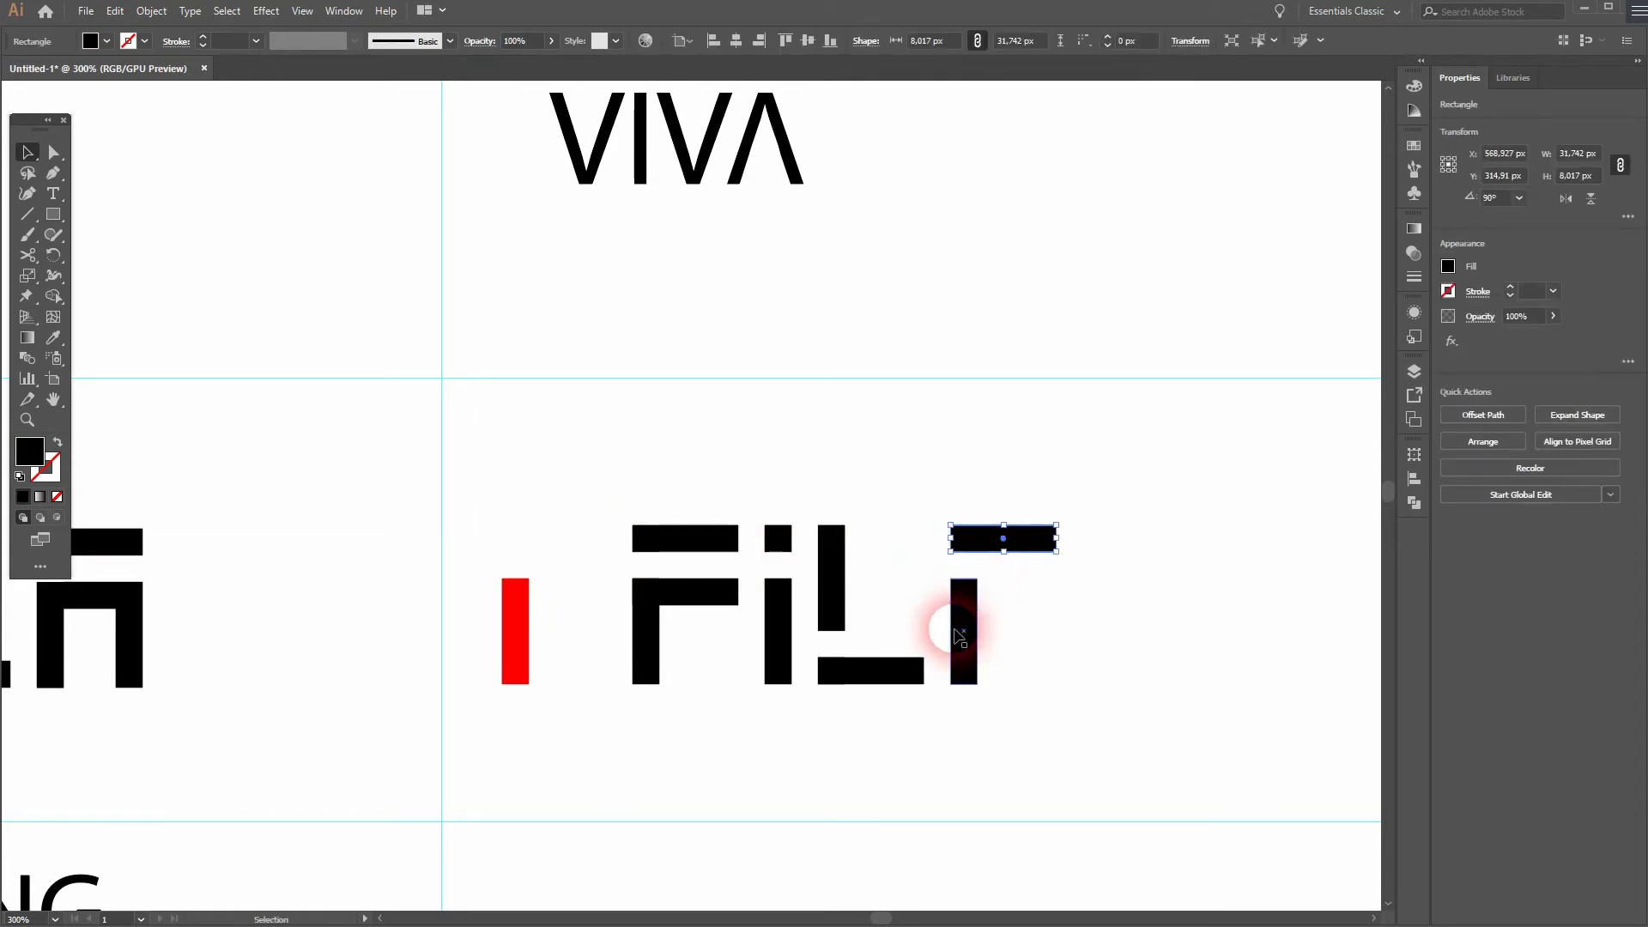
Complete the A with a copy of its left leg on the other side and a horizontal bar joining both legs.
{"action": "left_click_drag", "start_coordinate": [974, 654], "coordinate": [1056, 658]}
{"action": "left_click", "coordinate": [893, 644]}
{"action": "left_click_drag", "start_coordinate": [893, 643], "coordinate": [1000, 631]}
{"action": "left_click_drag", "start_coordinate": [1120, 532], "coordinate": [1113, 578]}
{"action": "left_click", "coordinate": [1039, 724]}
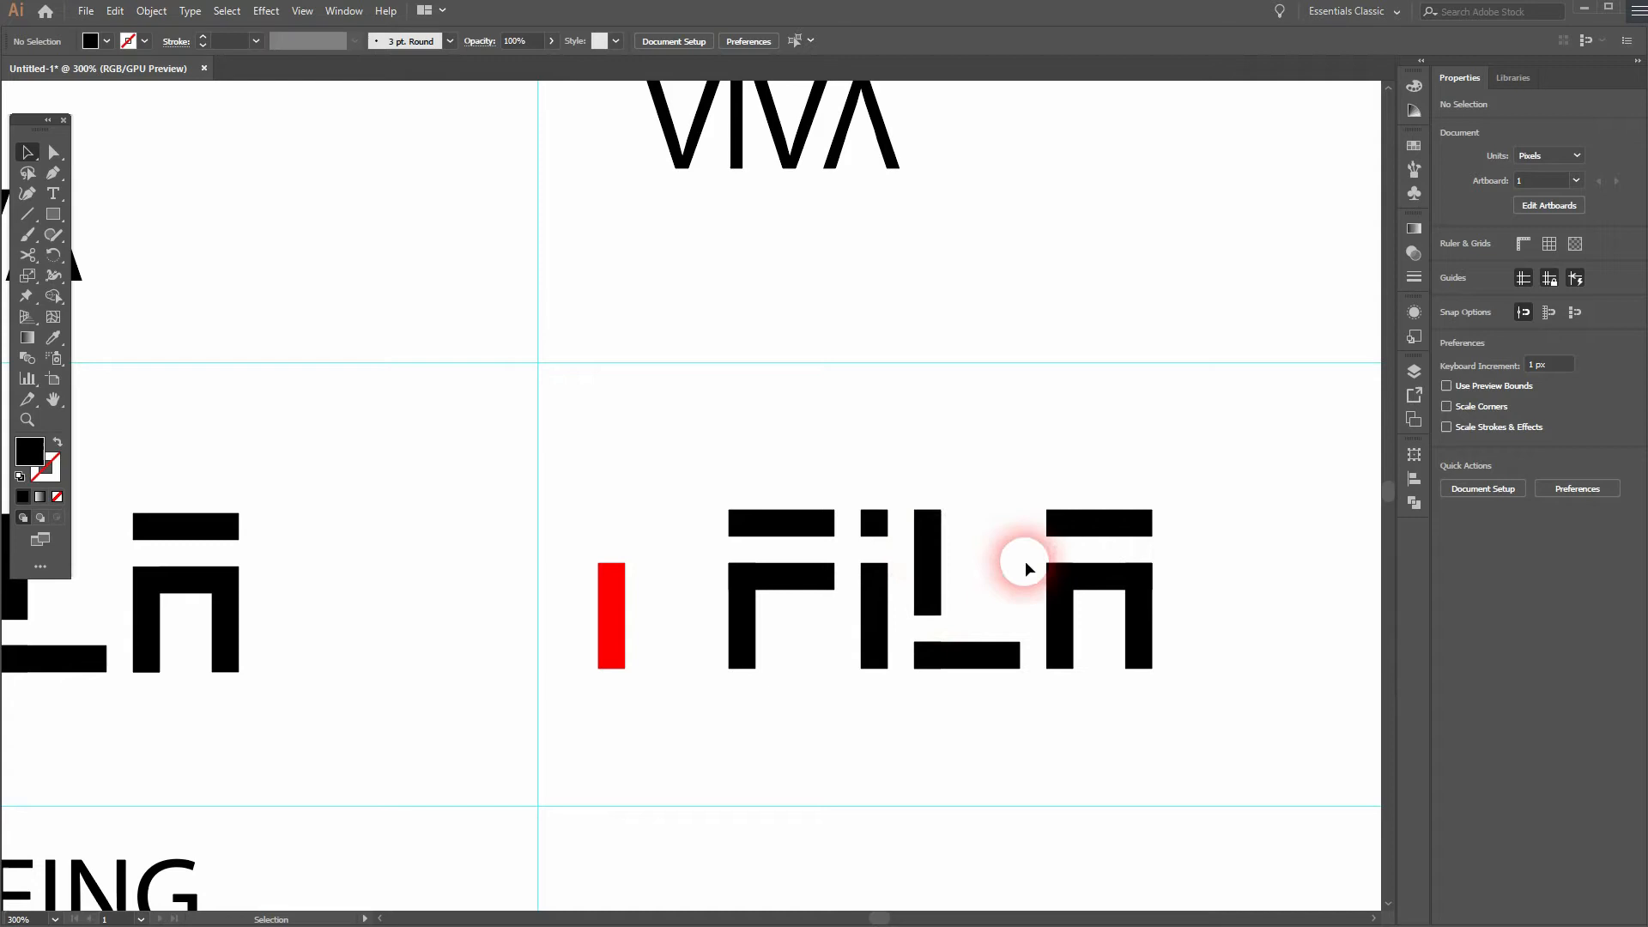
Convert the SURFING text in the cell below the new FILA logo to outlines.
{"action": "left_click_drag", "start_coordinate": [379, 700], "coordinate": [949, 383]}
{"action": "left_click_drag", "start_coordinate": [824, 683], "coordinate": [919, 544]}
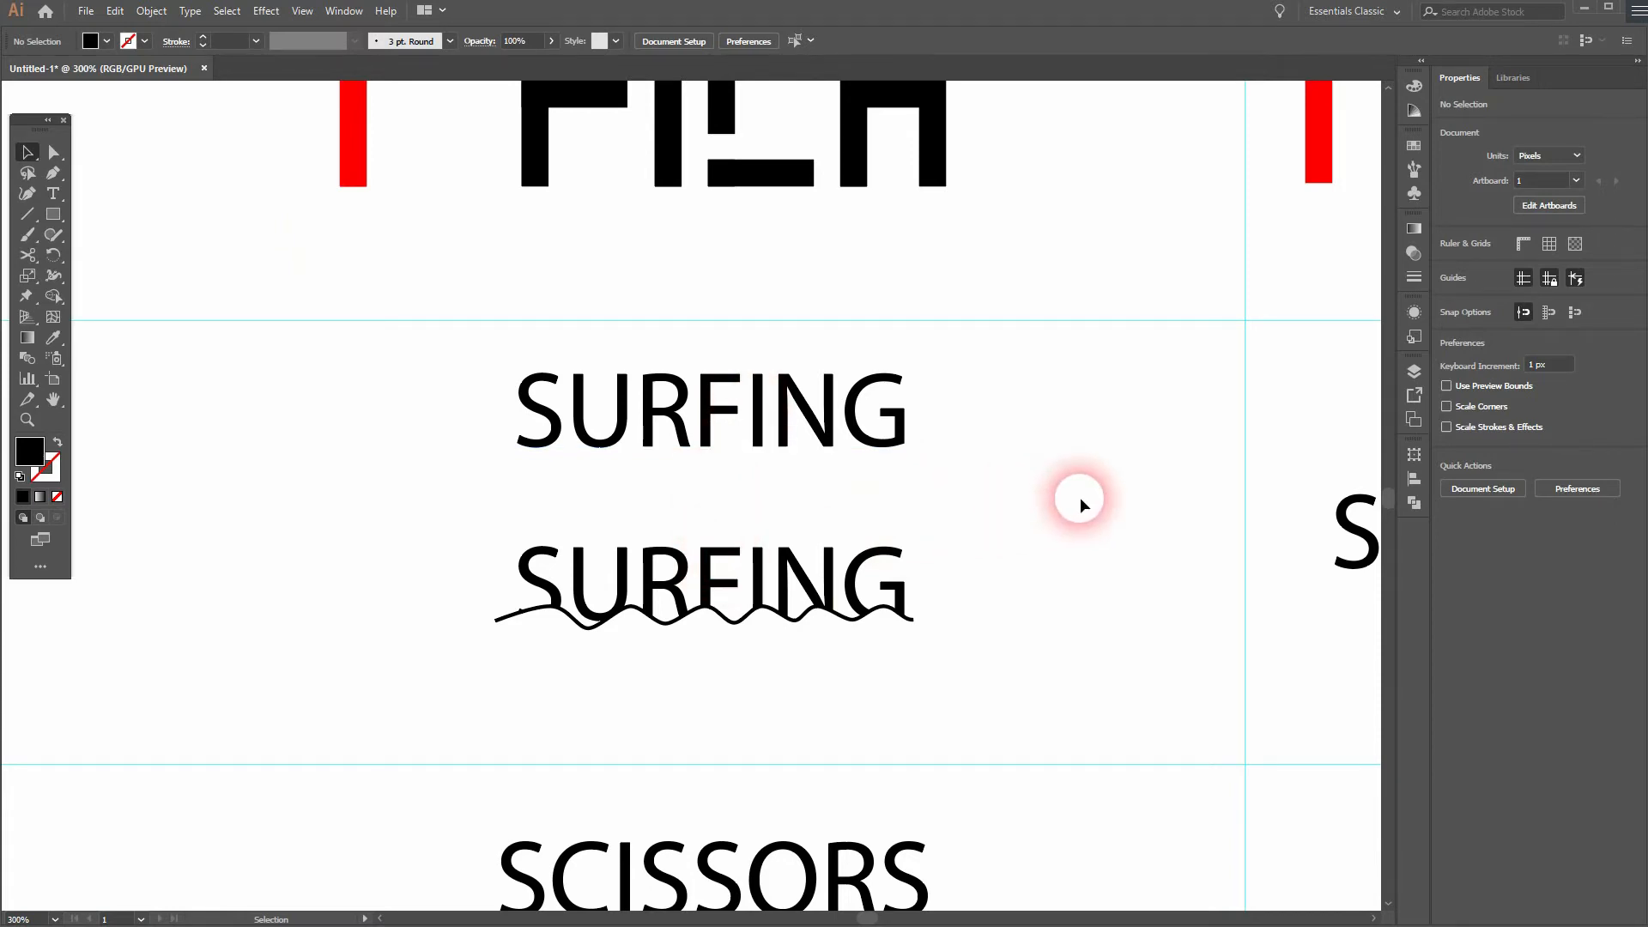
{"action": "left_click_drag", "start_coordinate": [1122, 506], "coordinate": [570, 489]}
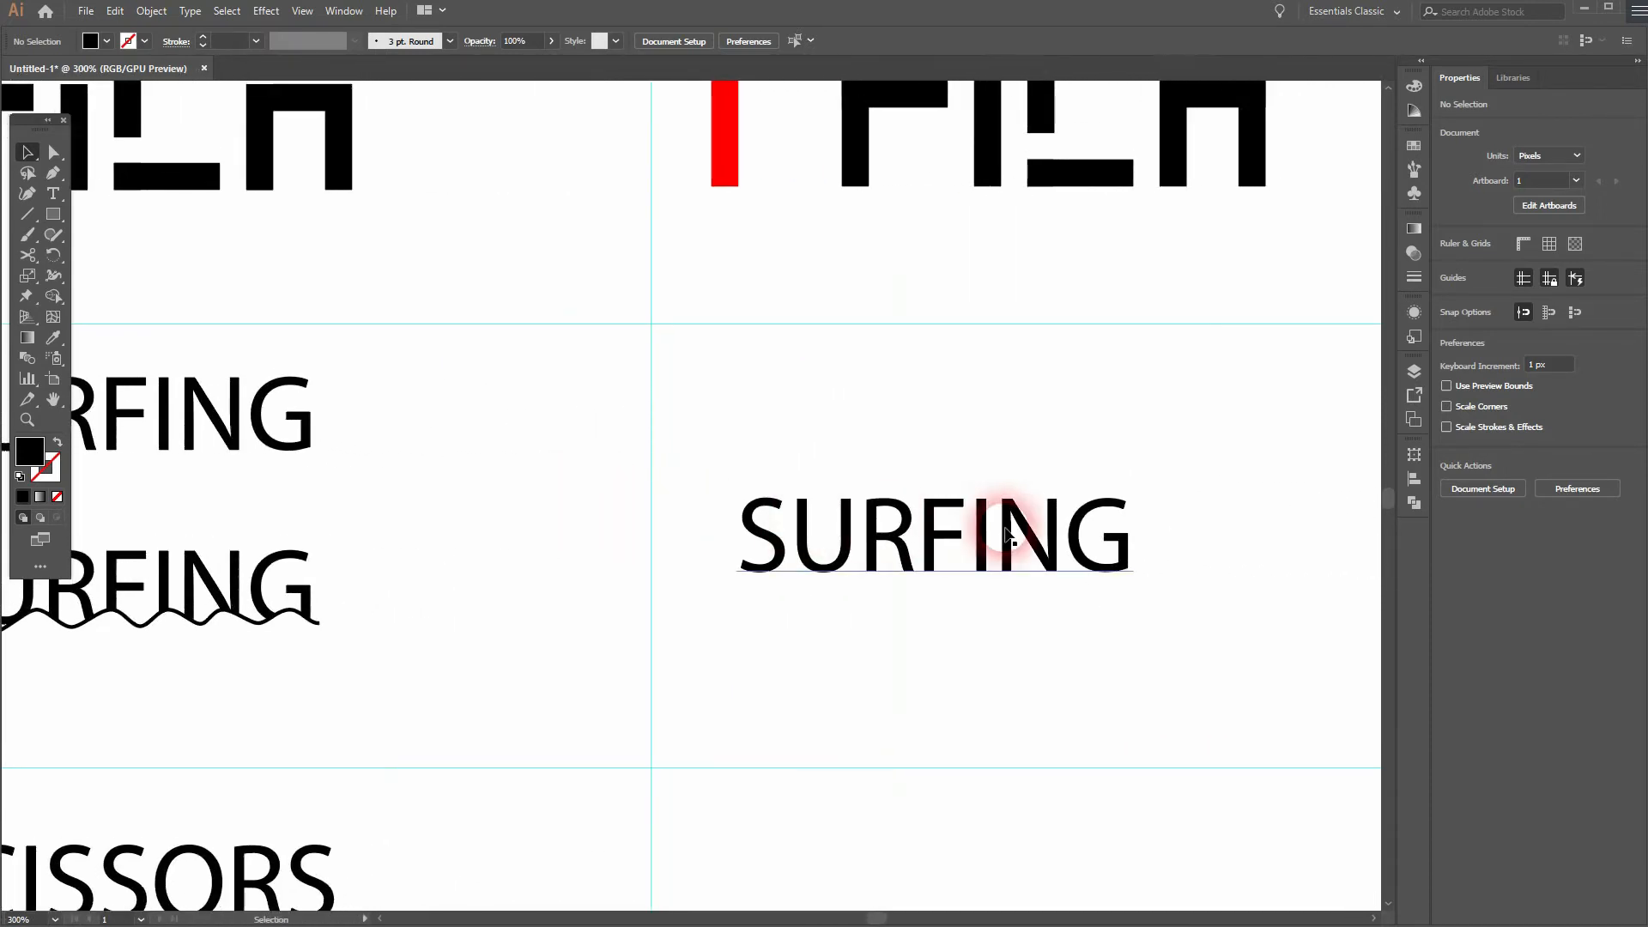
{"action": "left_click", "coordinate": [1009, 535]}
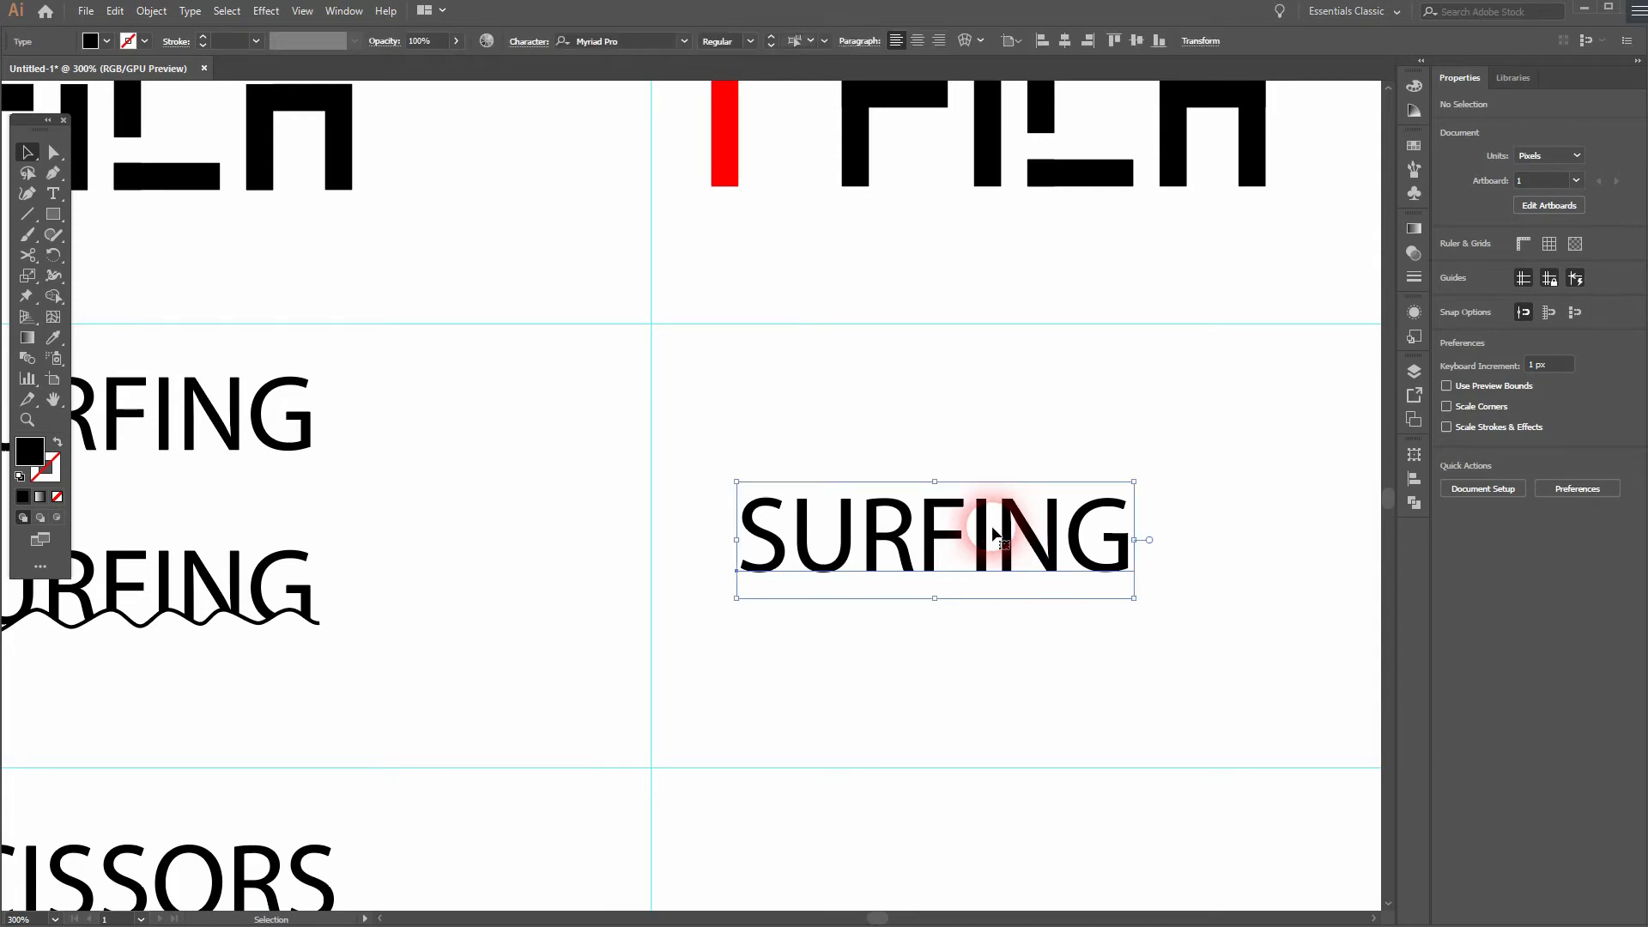
{"action": "right_click", "coordinate": [996, 532]}
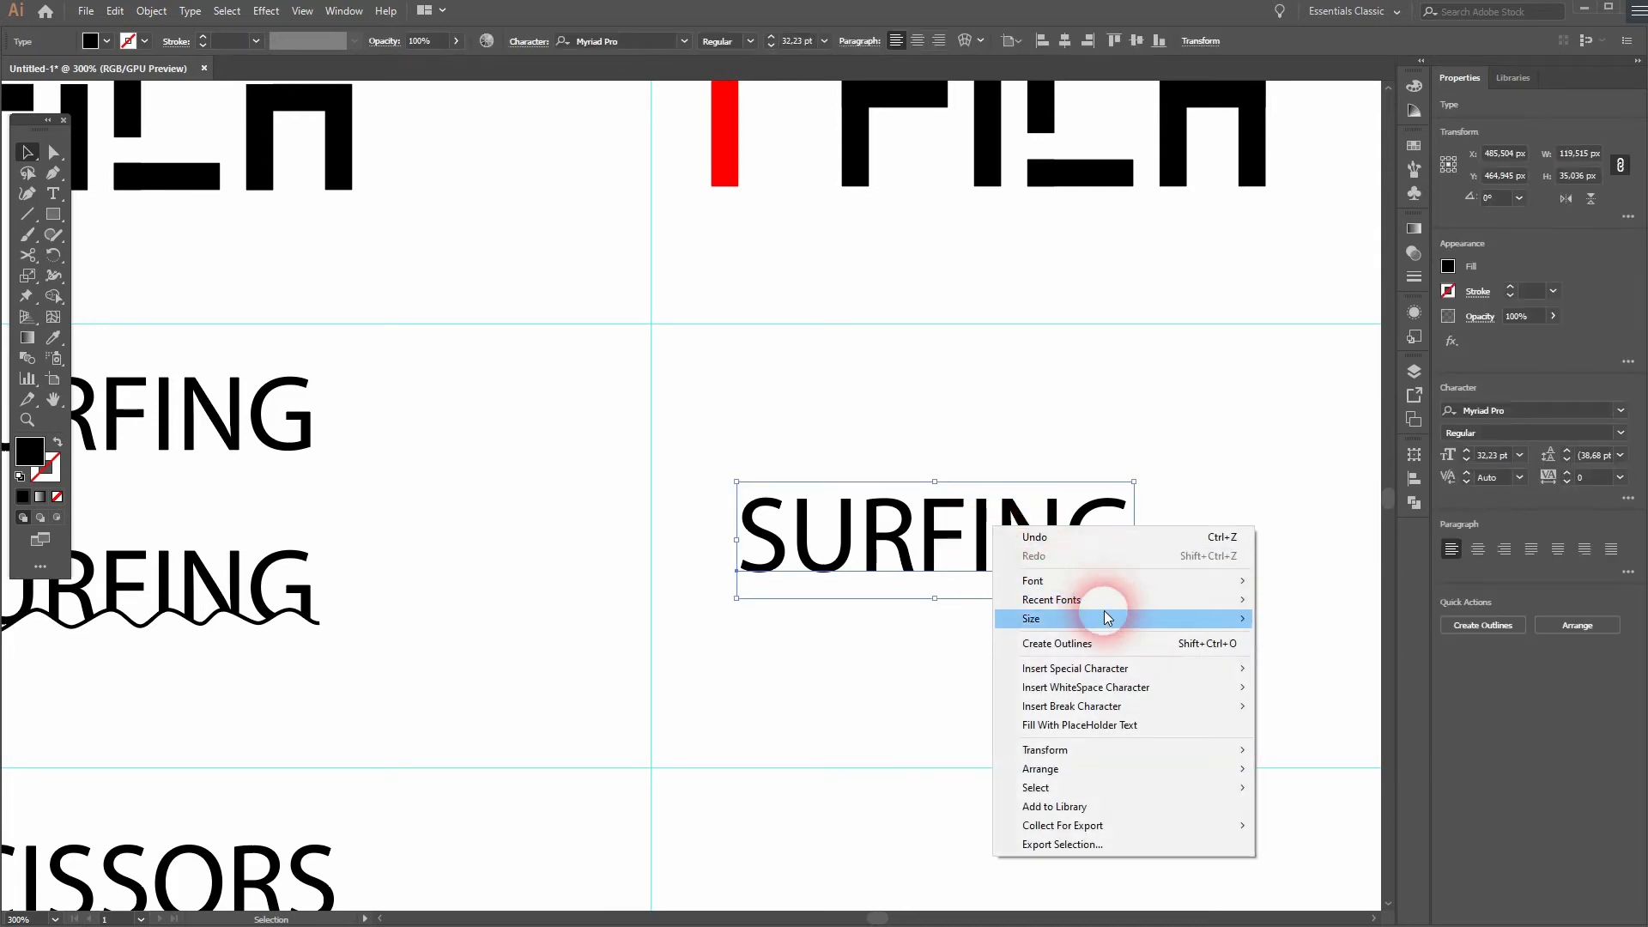
{"action": "left_click", "coordinate": [1105, 637]}
{"action": "left_click", "coordinate": [895, 674]}
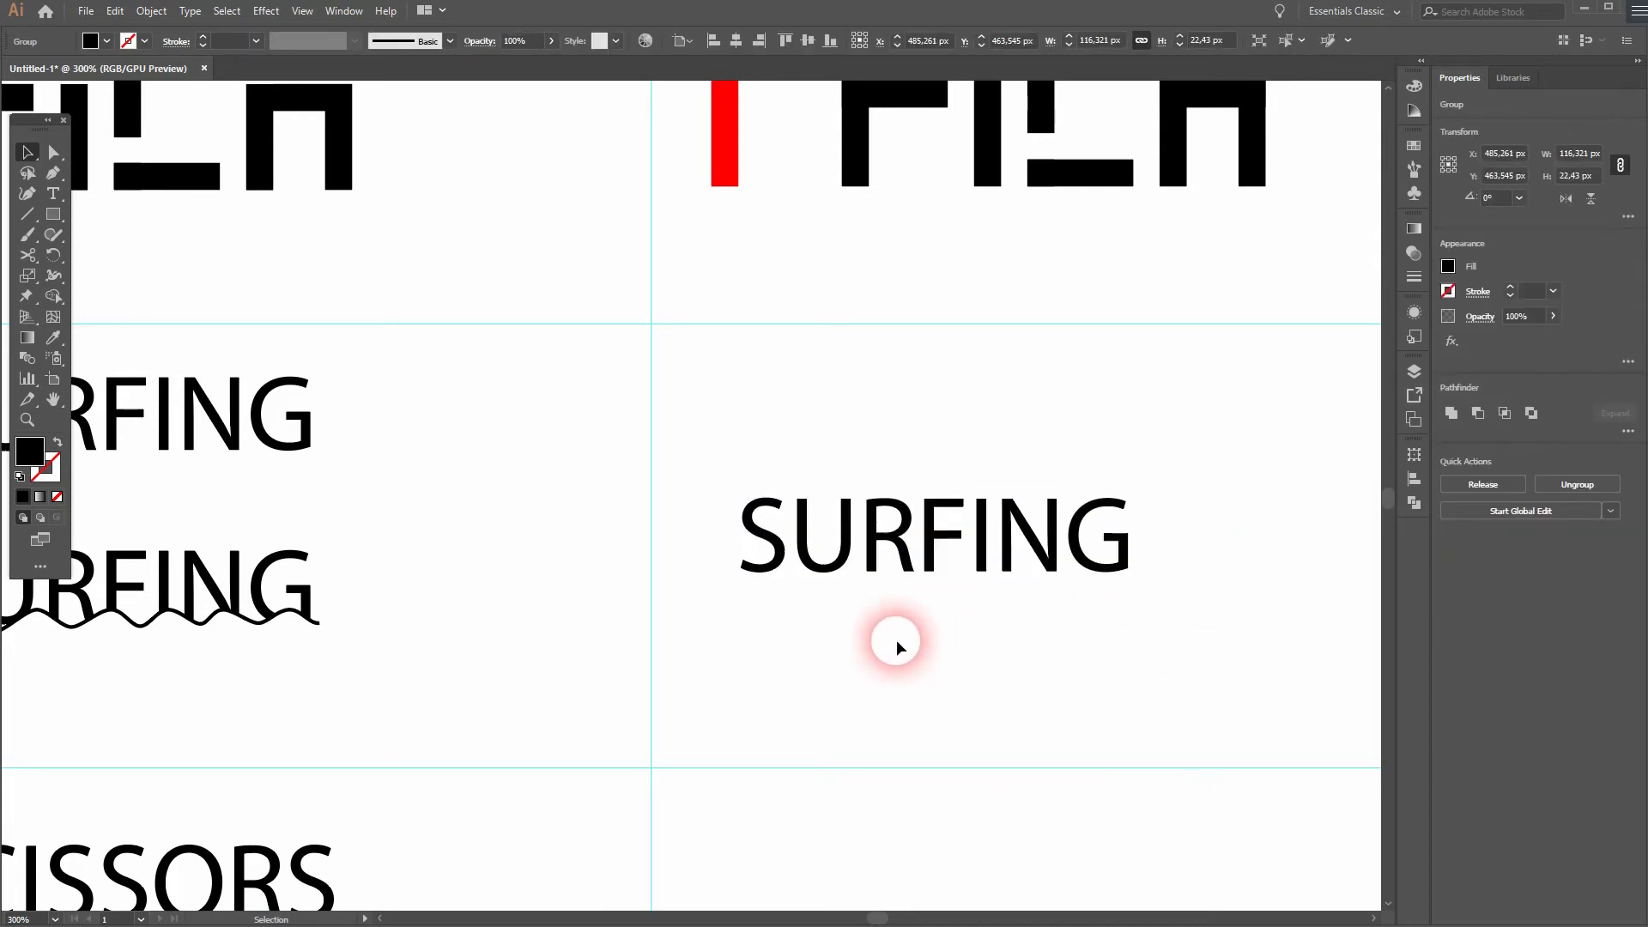
Draw a wavy path with the Pen tool across the lower part of SURFING, from before the S to past the G.
{"action": "left_click", "coordinate": [53, 172]}
{"action": "scroll", "coordinate": [735, 601], "scroll_direction": "up", "scroll_amount": 2}
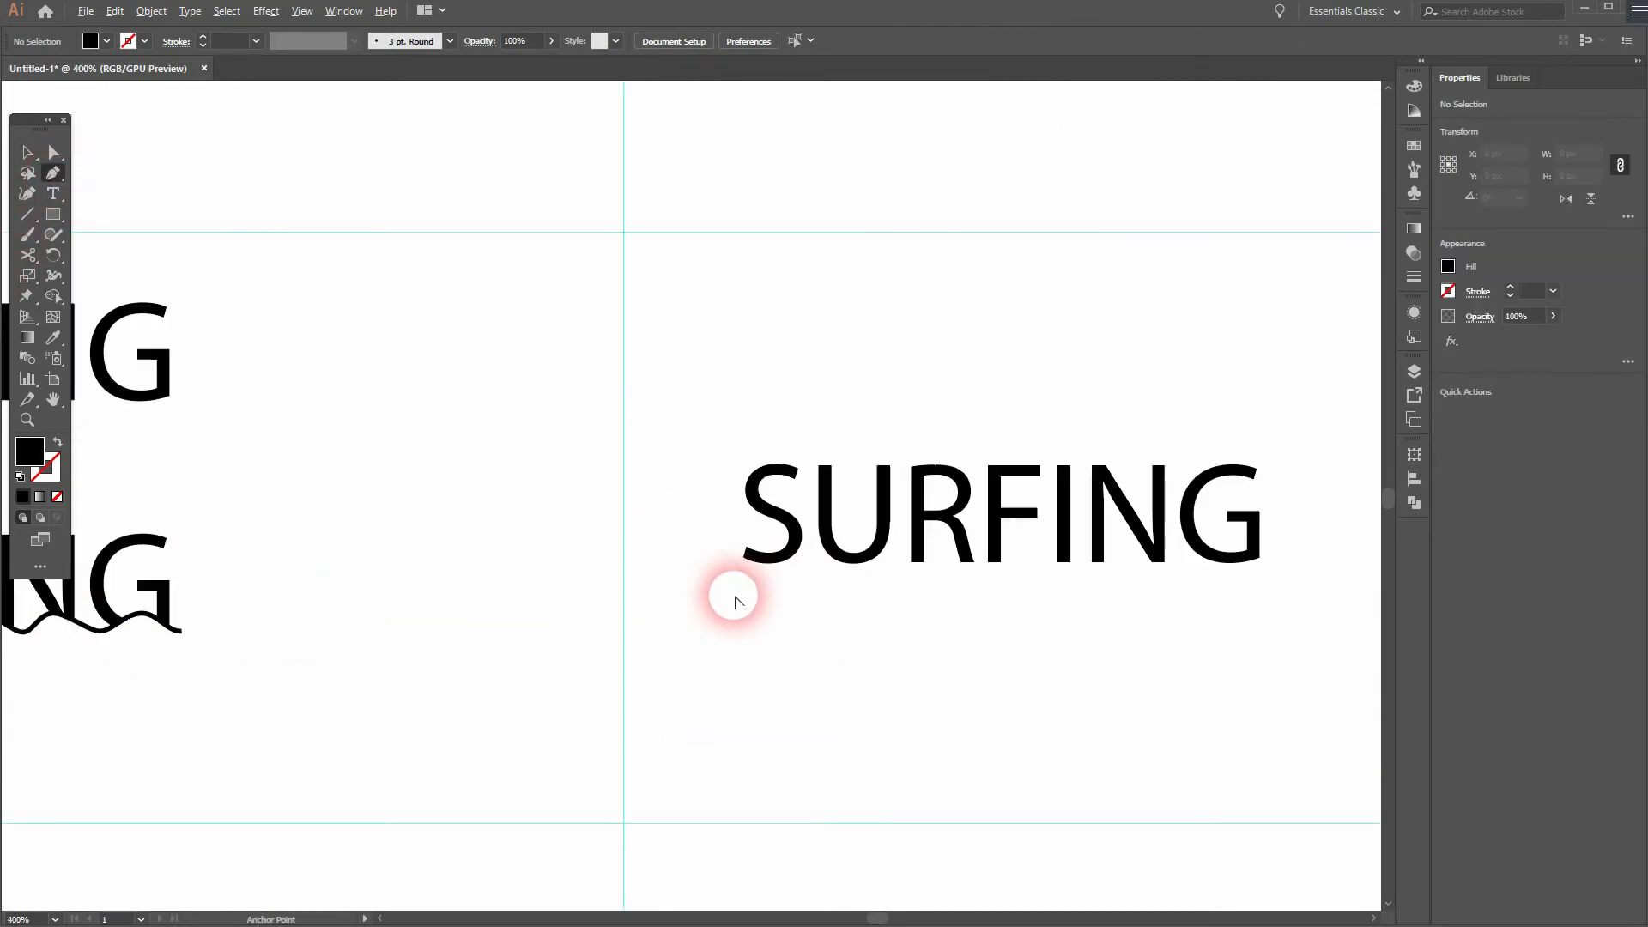
{"action": "left_click", "coordinate": [725, 550]}
{"action": "left_click_drag", "start_coordinate": [811, 508], "coordinate": [1094, 547]}
{"action": "left_click_drag", "start_coordinate": [1155, 507], "coordinate": [1178, 508]}
{"action": "mouse_move", "coordinate": [1282, 539]}
{"action": "left_mouse_down"}
{"action": "mouse_move", "coordinate": [1215, 546]}
{"action": "mouse_move", "coordinate": [1252, 552]}
{"action": "left_mouse_up"}
{"action": "left_click_drag", "start_coordinate": [1289, 510], "coordinate": [1125, 525]}
{"action": "left_click_drag", "start_coordinate": [1164, 491], "coordinate": [1181, 482]}
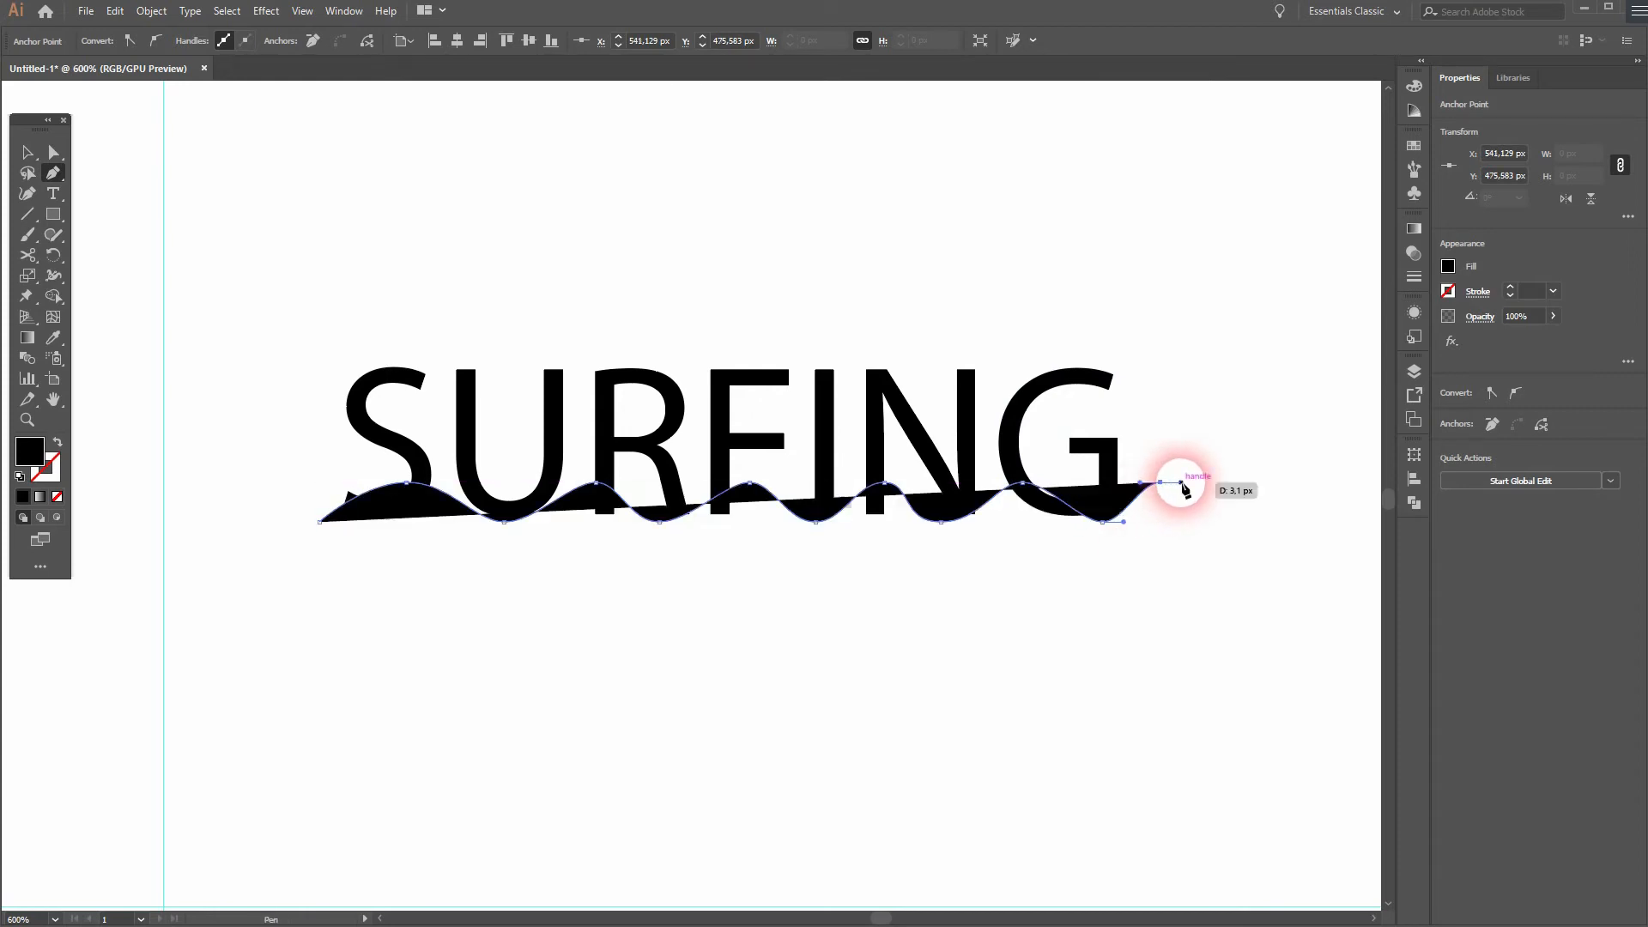
{"action": "left_click", "coordinate": [26, 155]}
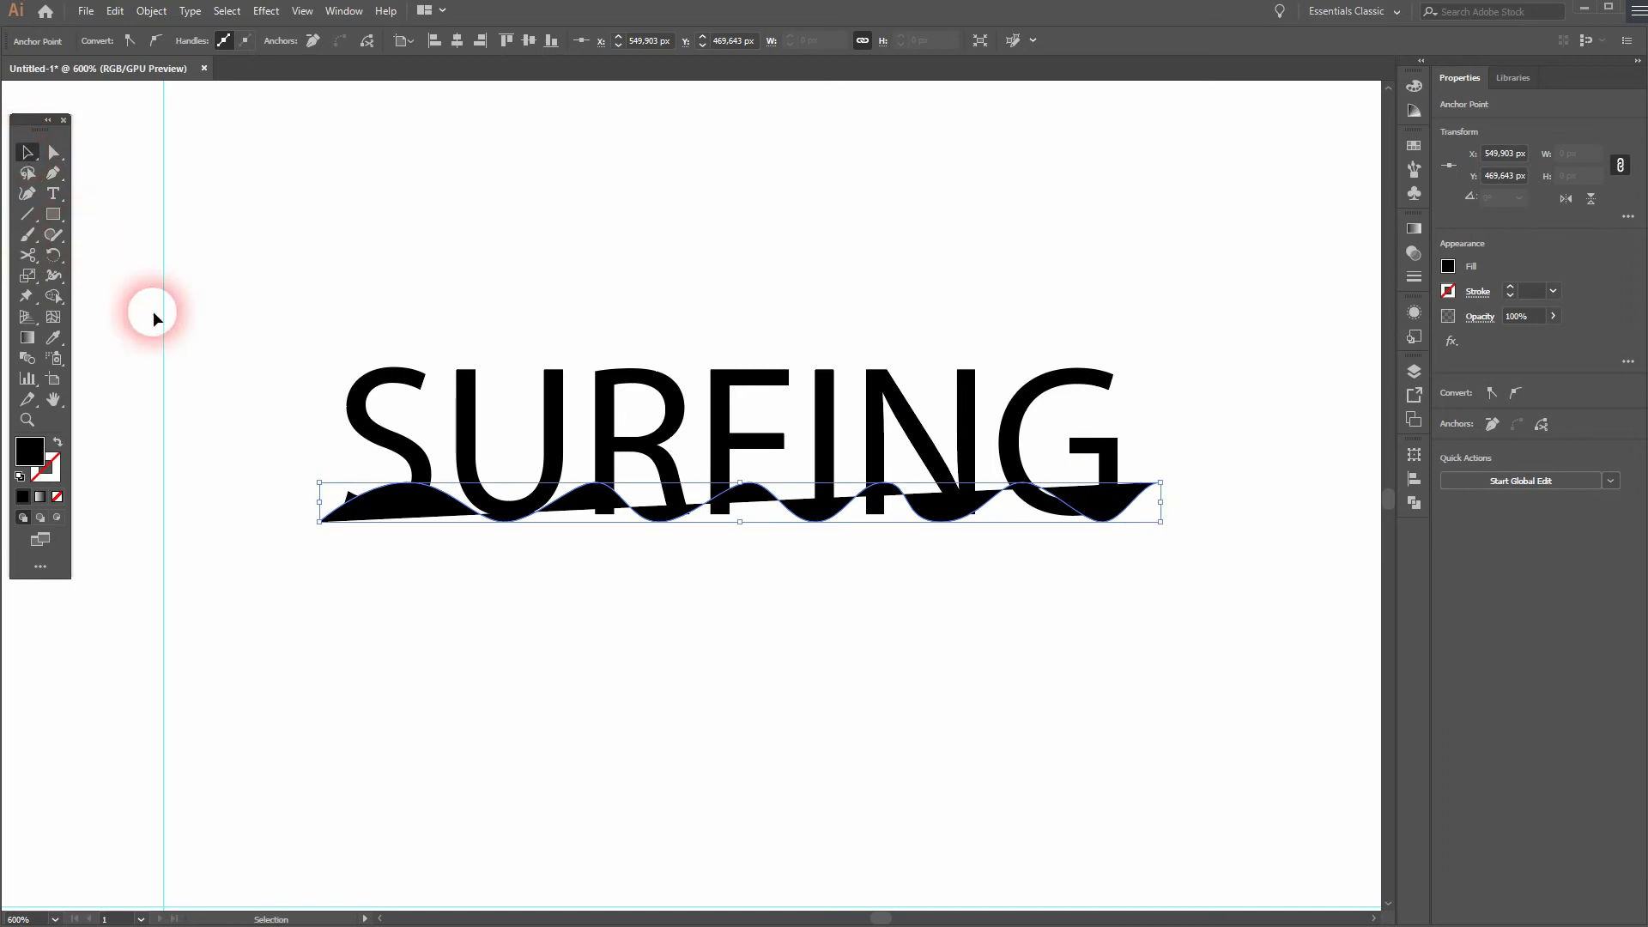
Swap the wave's fill and stroke, and remove the parts of SURFING's letters below the wave with the Shape Builder tool.
{"action": "left_click", "coordinate": [377, 500]}
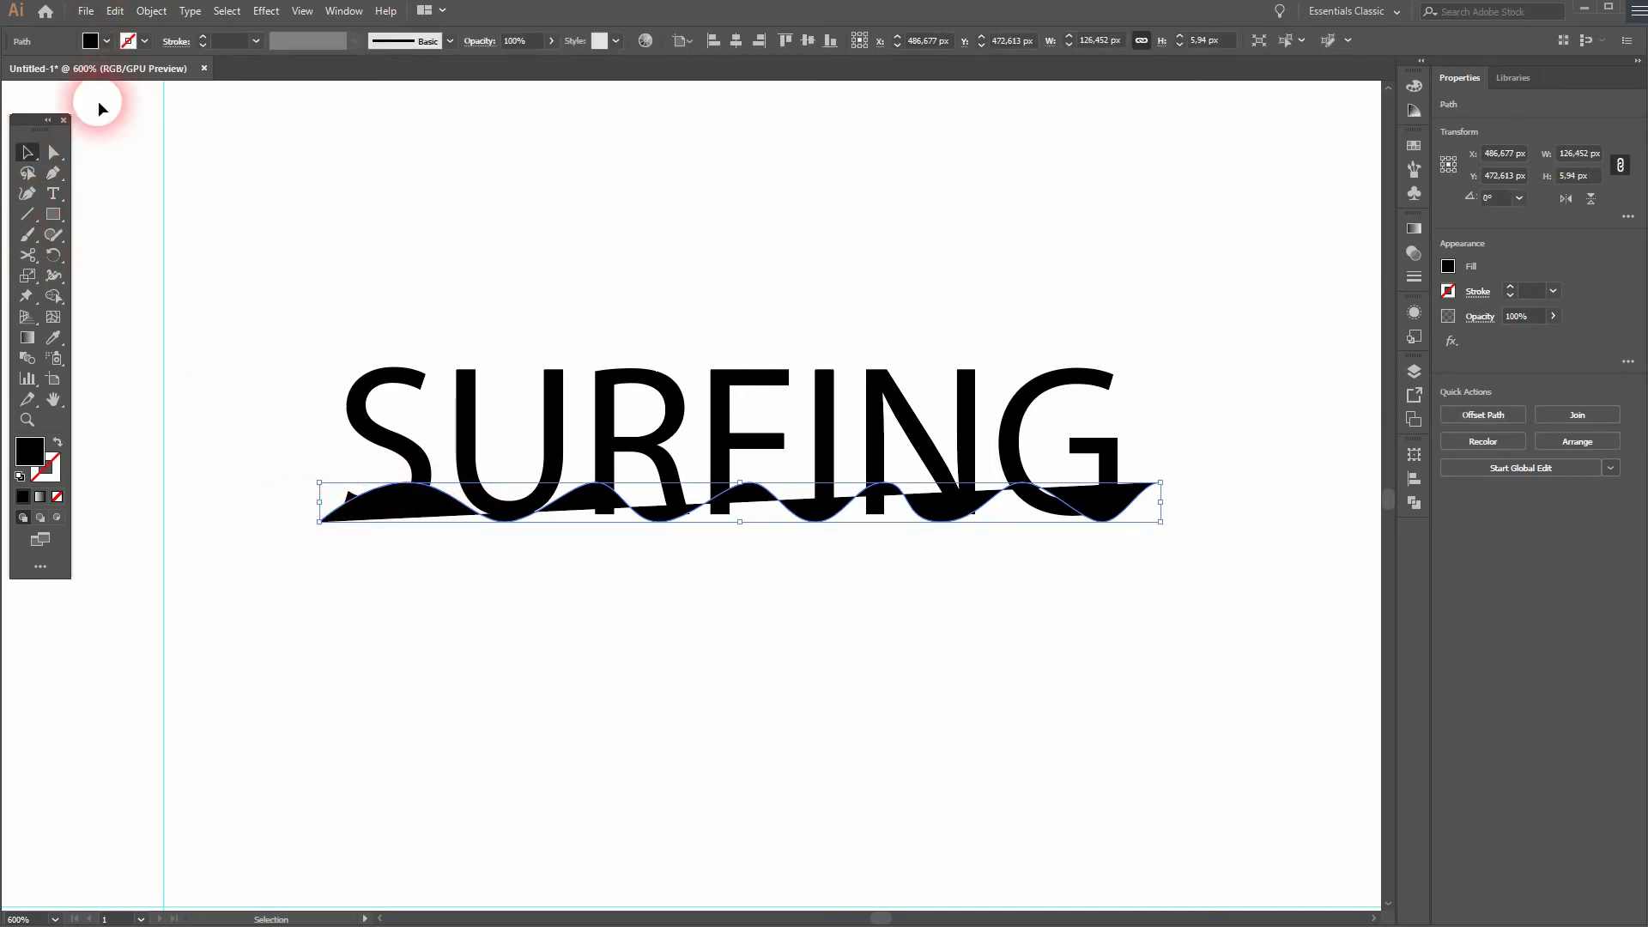
{"action": "left_click", "coordinate": [60, 443]}
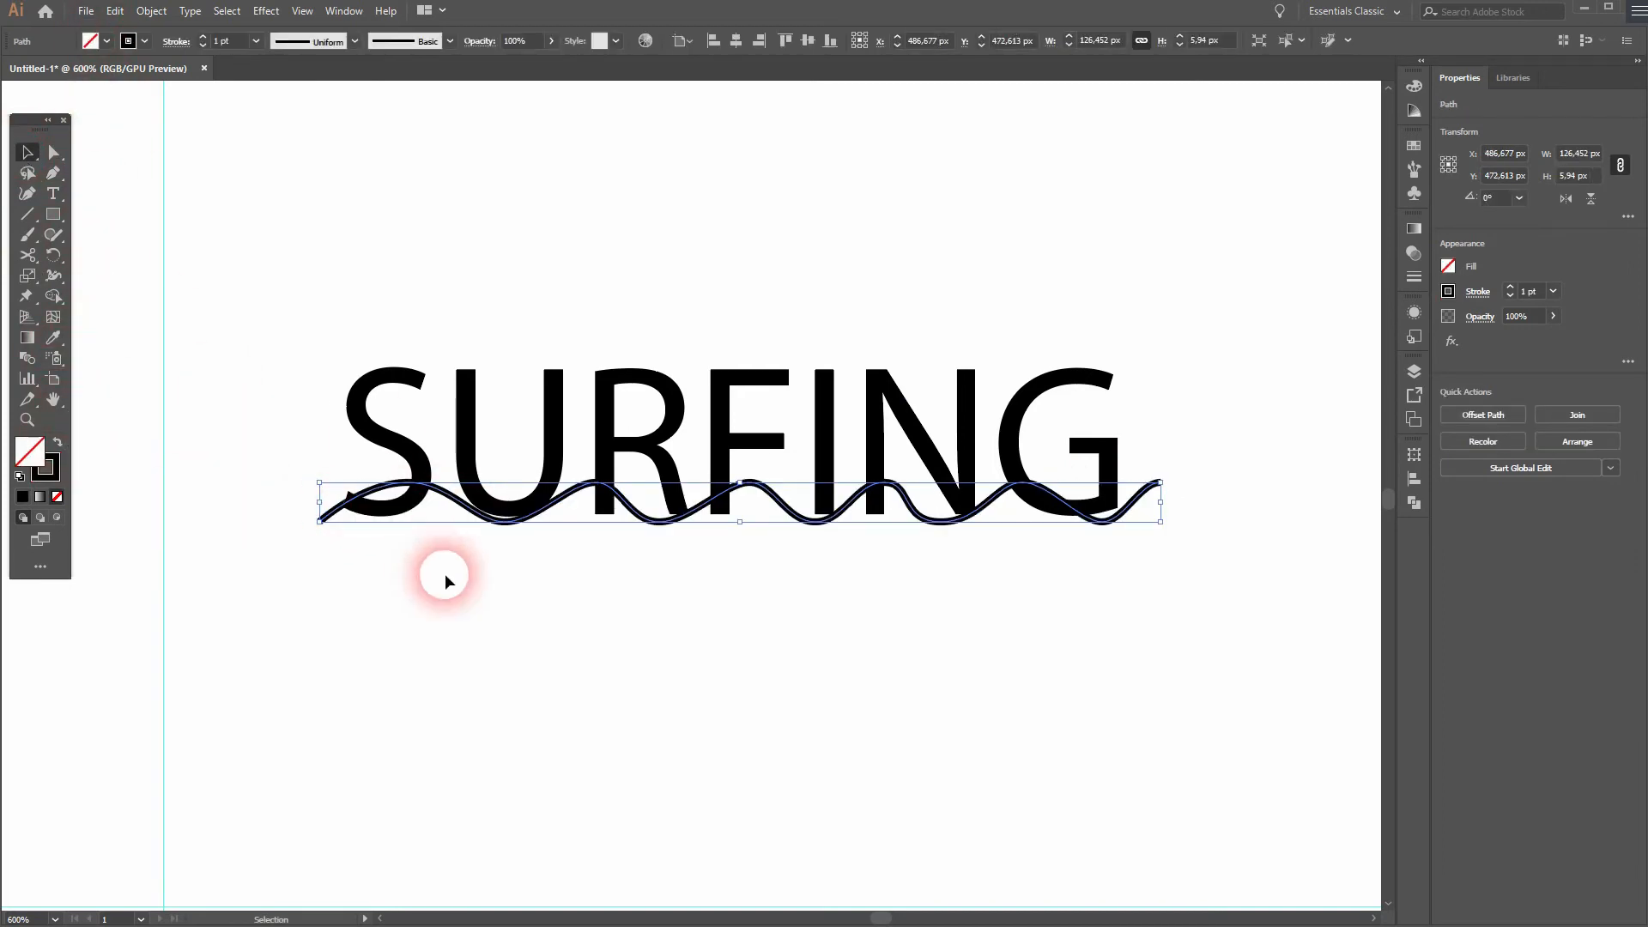
{"action": "left_click", "coordinate": [300, 577]}
{"action": "left_click_drag", "start_coordinate": [301, 577], "coordinate": [1150, 312]}
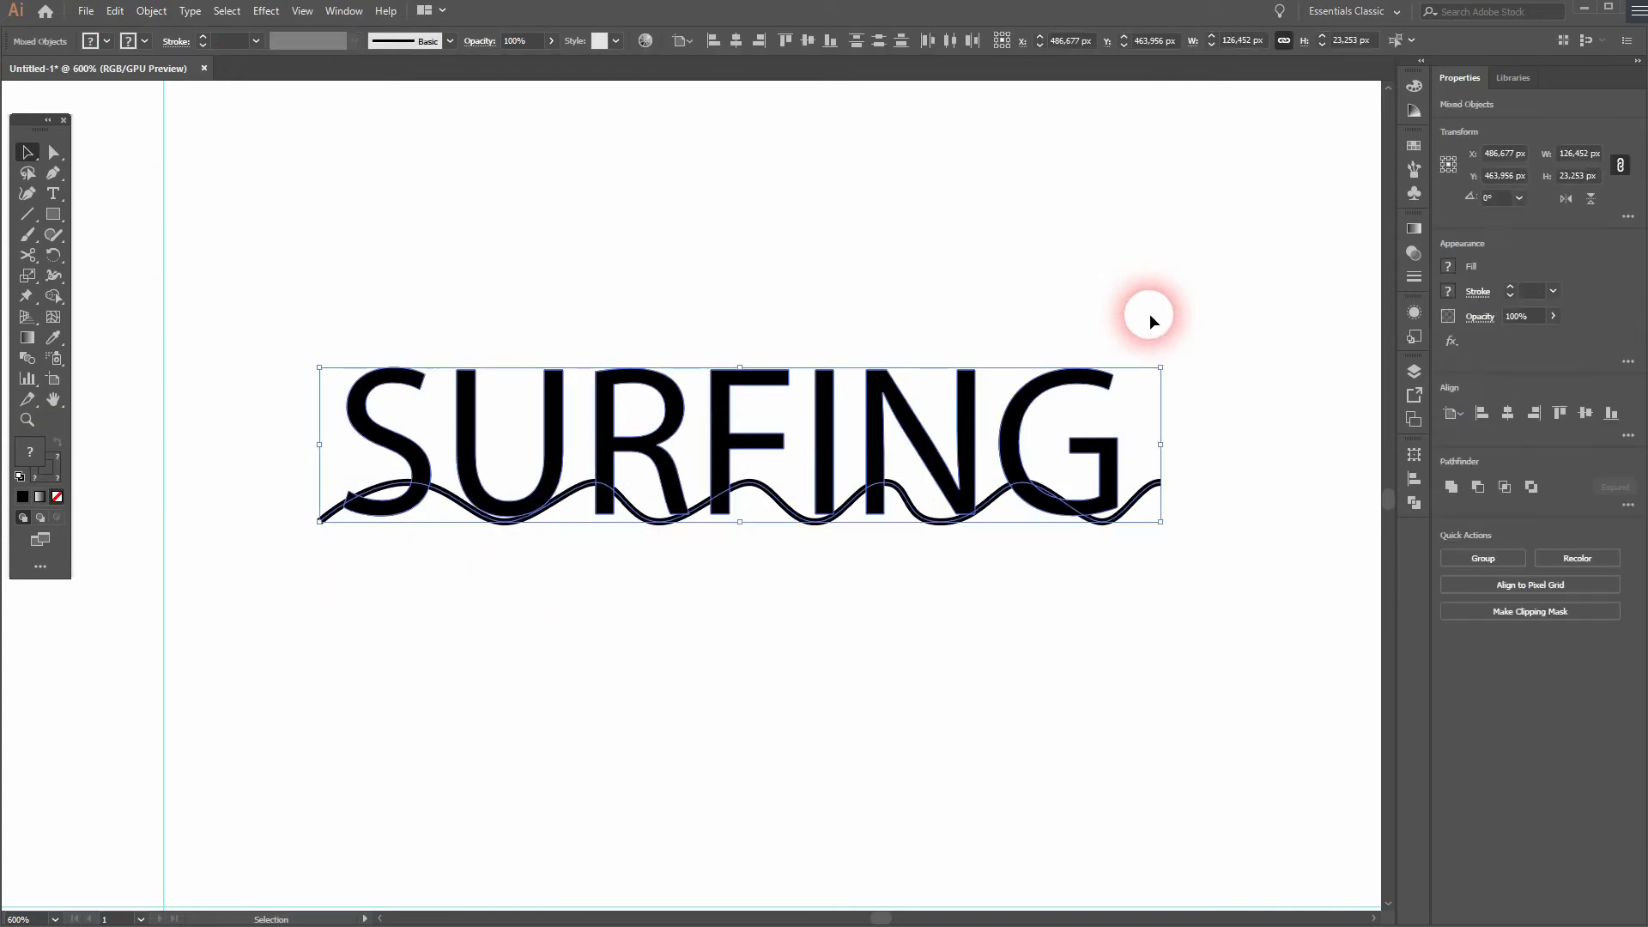
{"action": "left_click", "coordinate": [53, 296]}
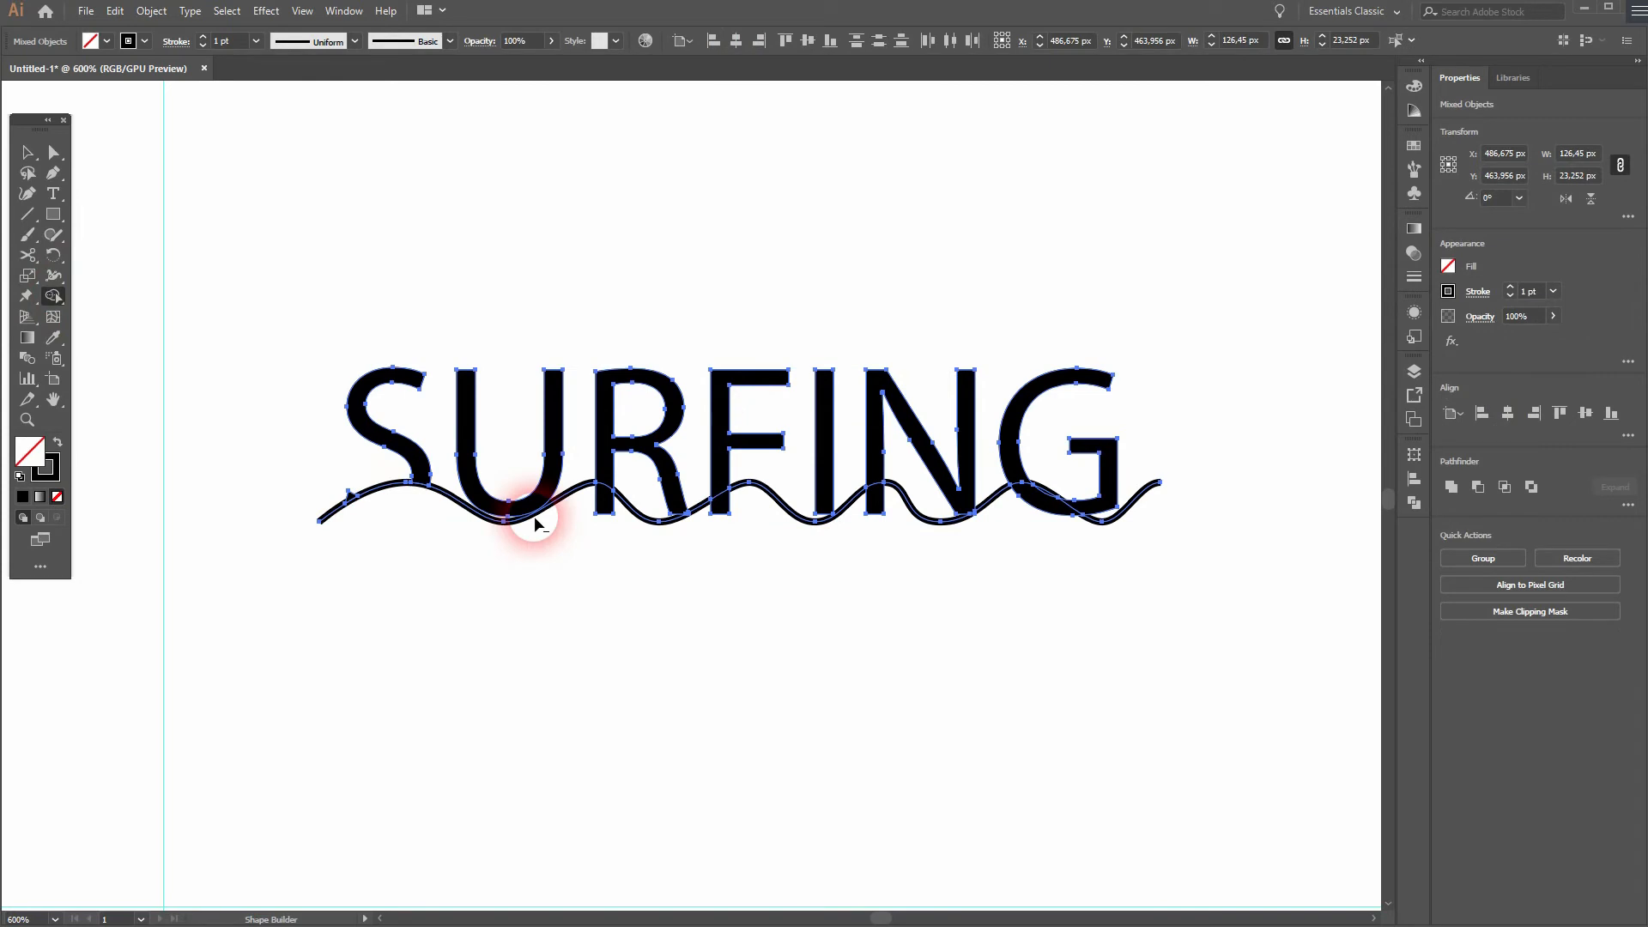
{"action": "scroll", "coordinate": [626, 532], "scroll_direction": "up", "scroll_amount": 2}
{"action": "left_click", "coordinate": [805, 477], "text": "alt"}
{"action": "left_click", "coordinate": [1111, 474], "text": "alt"}
{"action": "scroll", "coordinate": [864, 486], "scroll_direction": "right", "scroll_amount": 5}
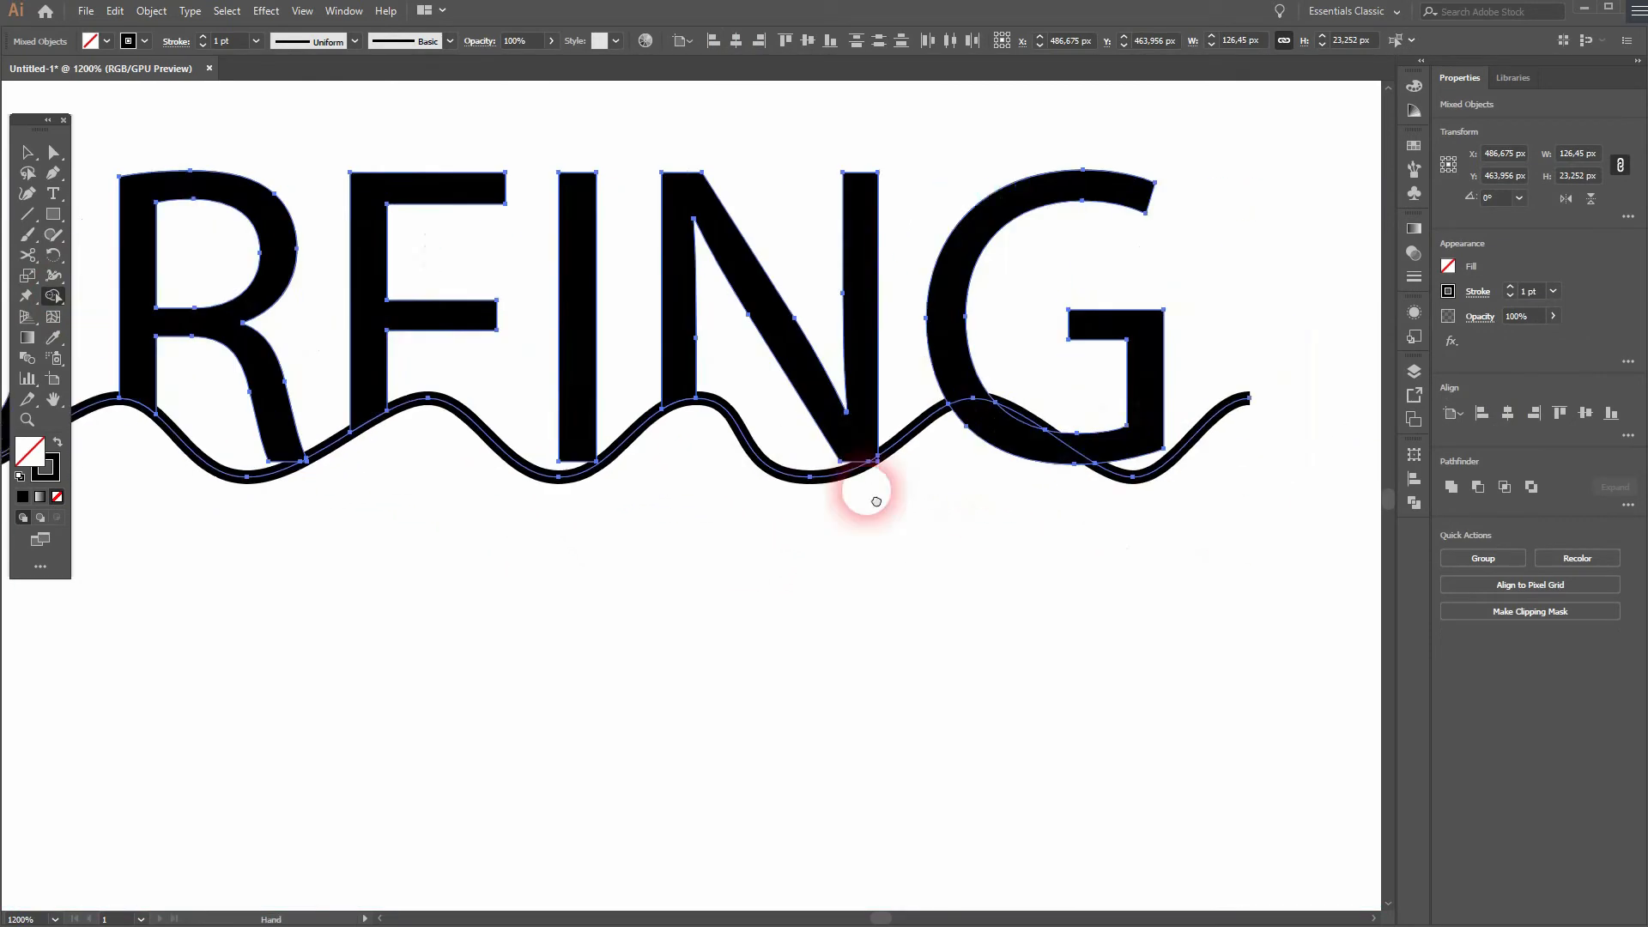
{"action": "left_click", "coordinate": [28, 154]}
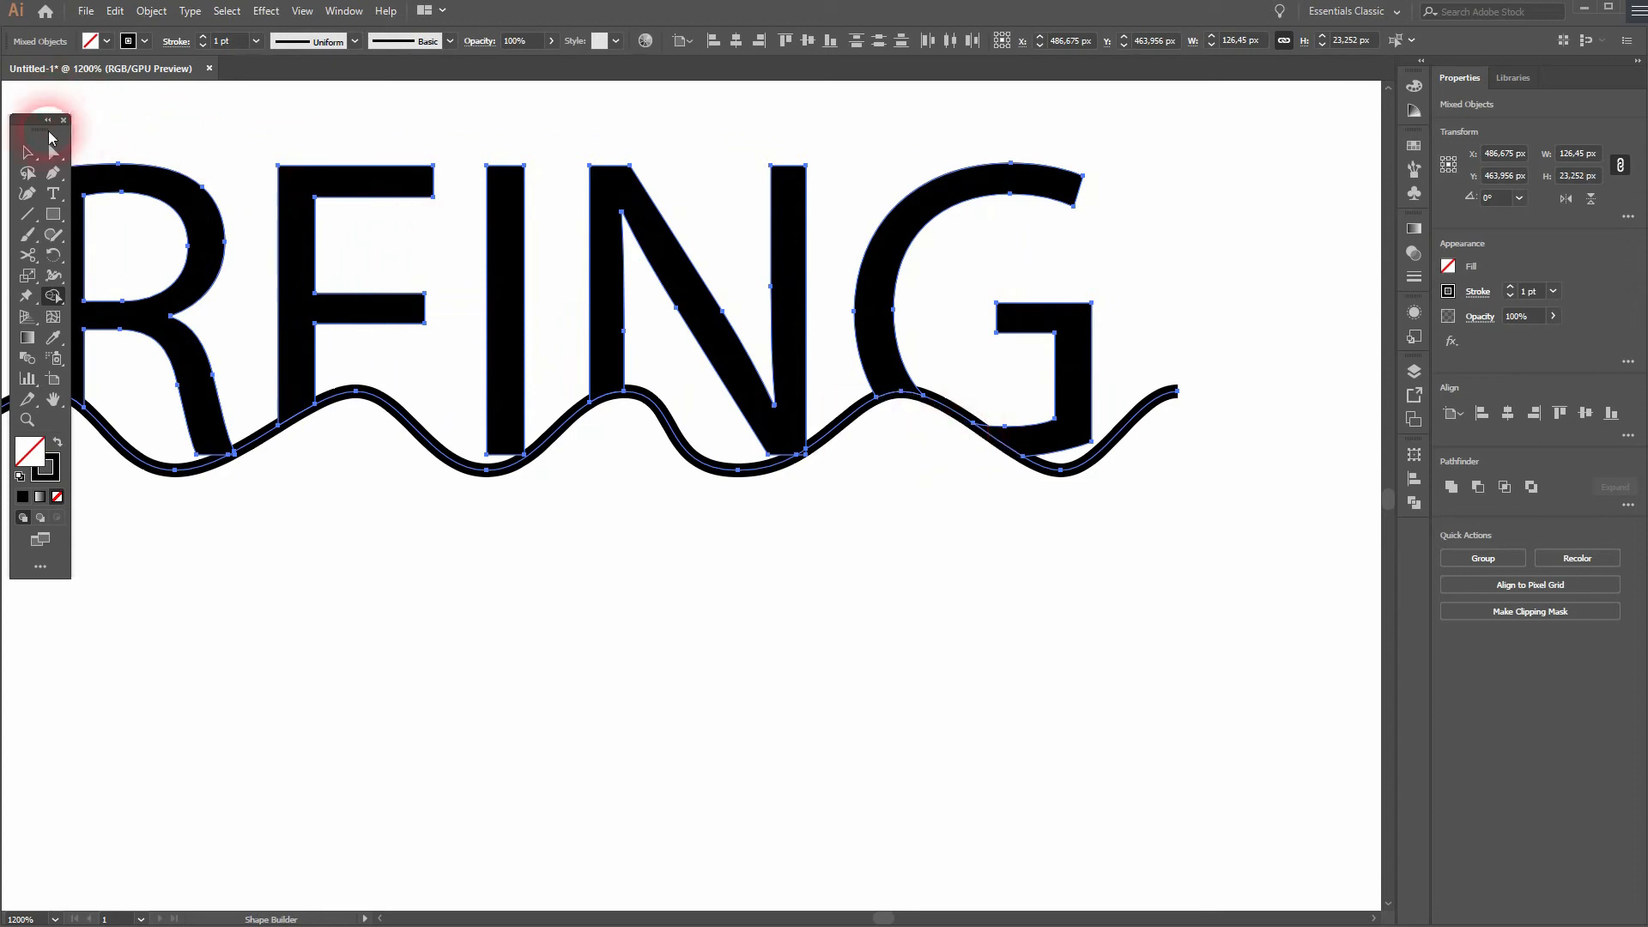
{"action": "left_click", "coordinate": [477, 599]}
Cut the wave path under SURFING and paste it back in front at the same place.
{"action": "scroll", "coordinate": [414, 512], "scroll_direction": "down", "scroll_amount": 4}
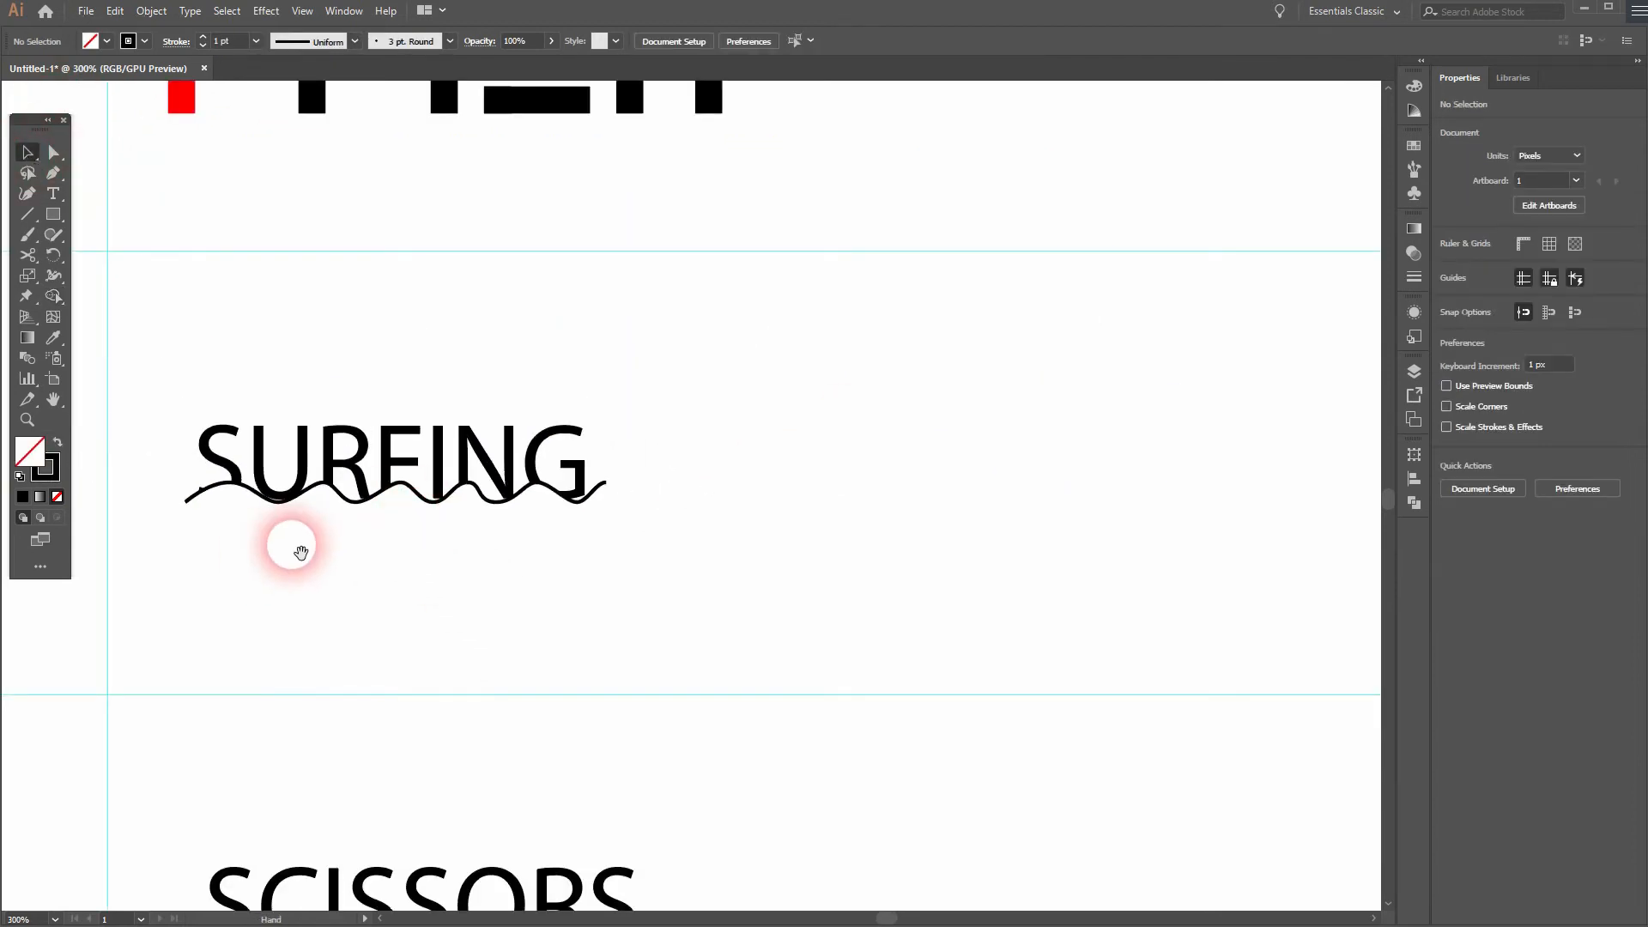
{"action": "left_click_drag", "start_coordinate": [292, 544], "coordinate": [790, 499]}
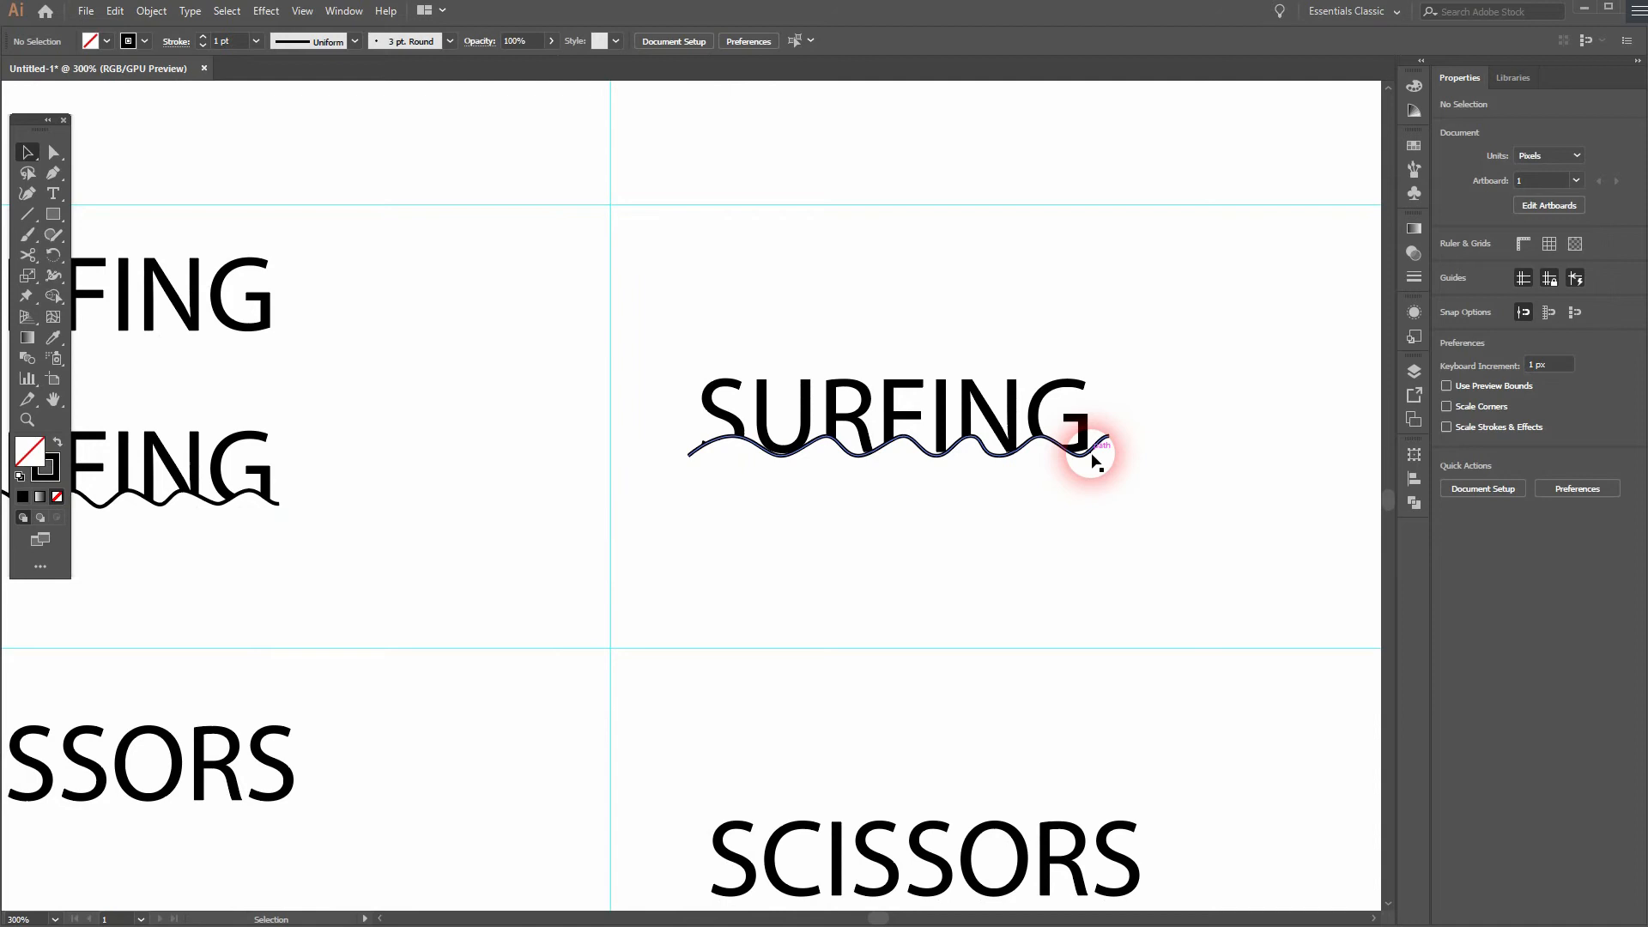
{"action": "left_click", "coordinate": [691, 458]}
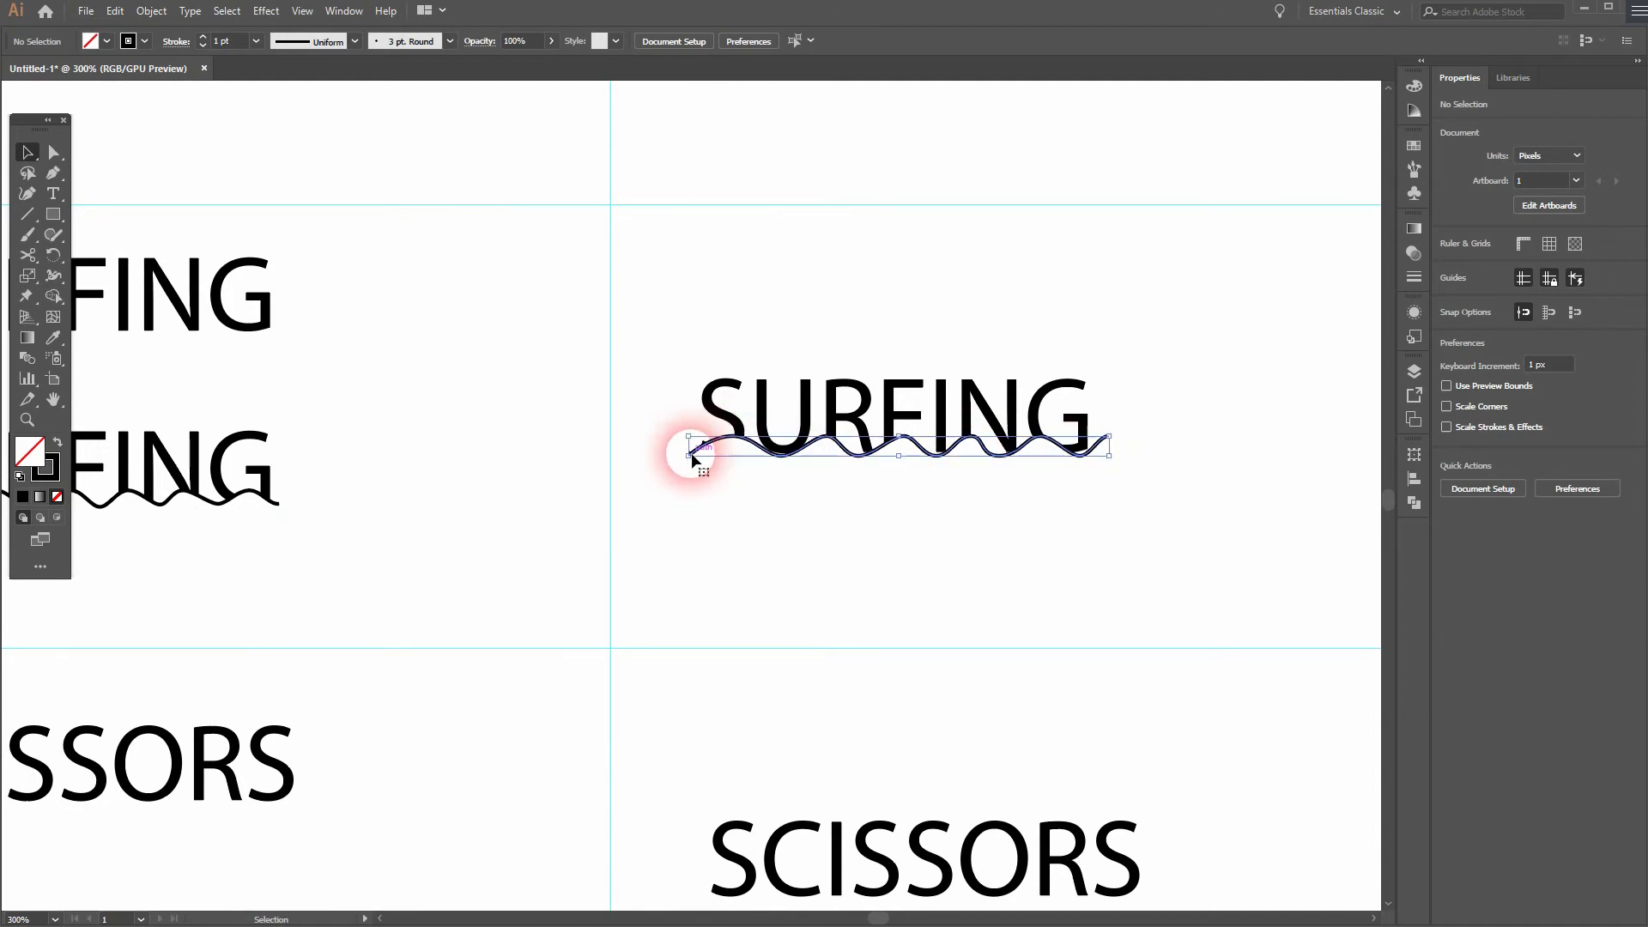
{"action": "left_click", "coordinate": [1057, 436]}
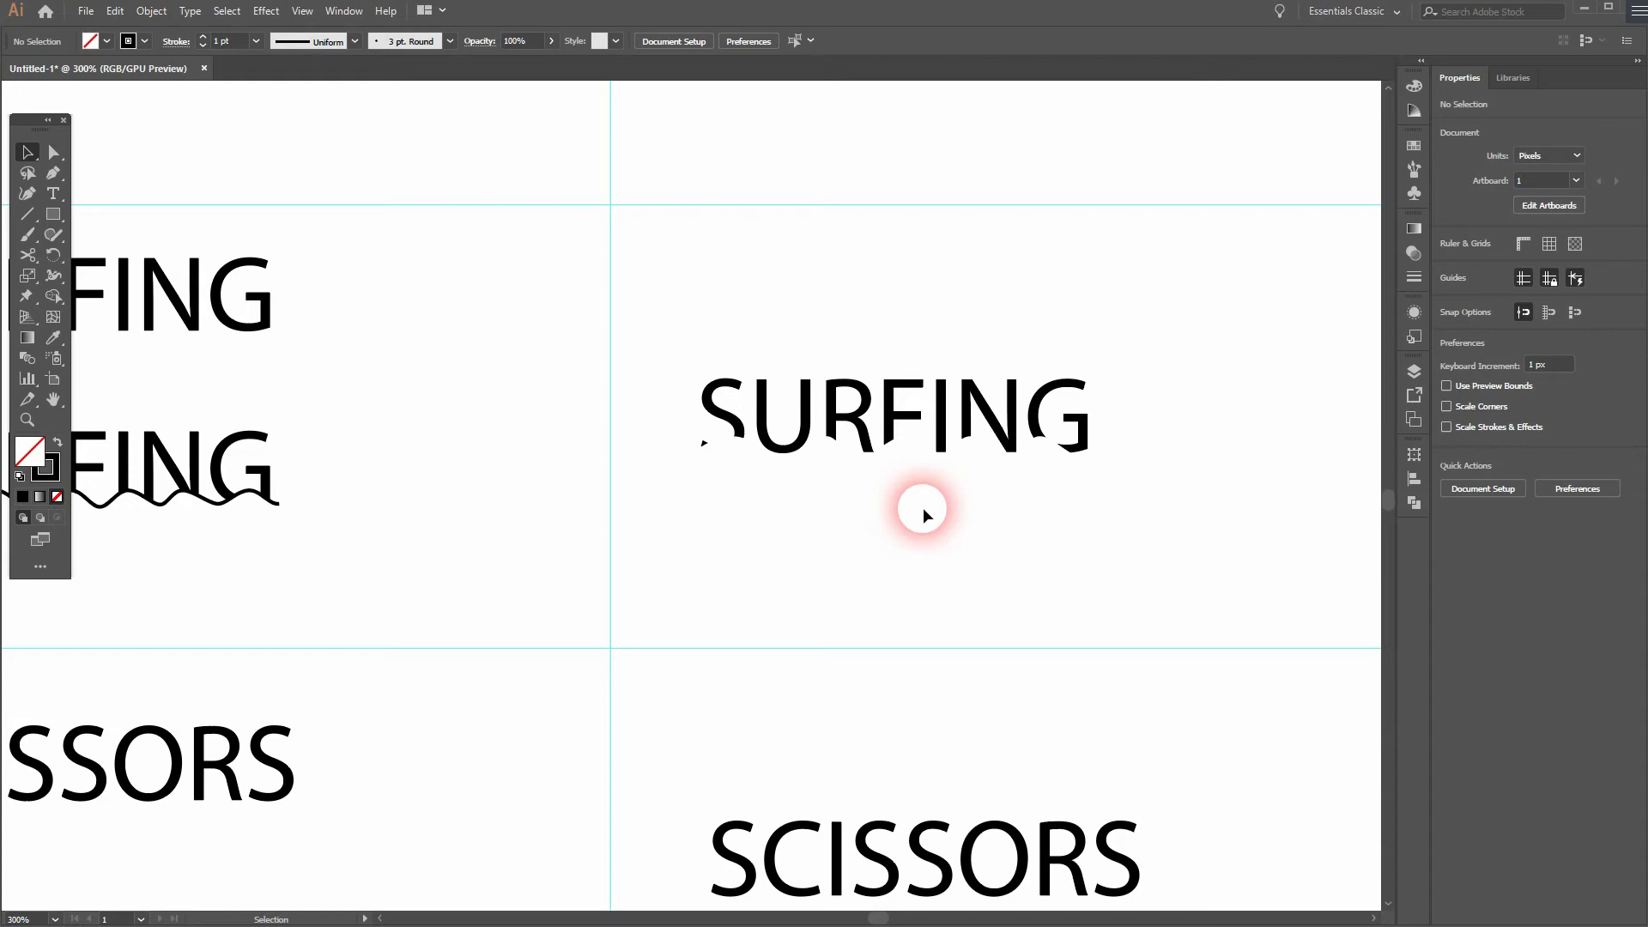
{"action": "key", "text": "ctrl+f"}
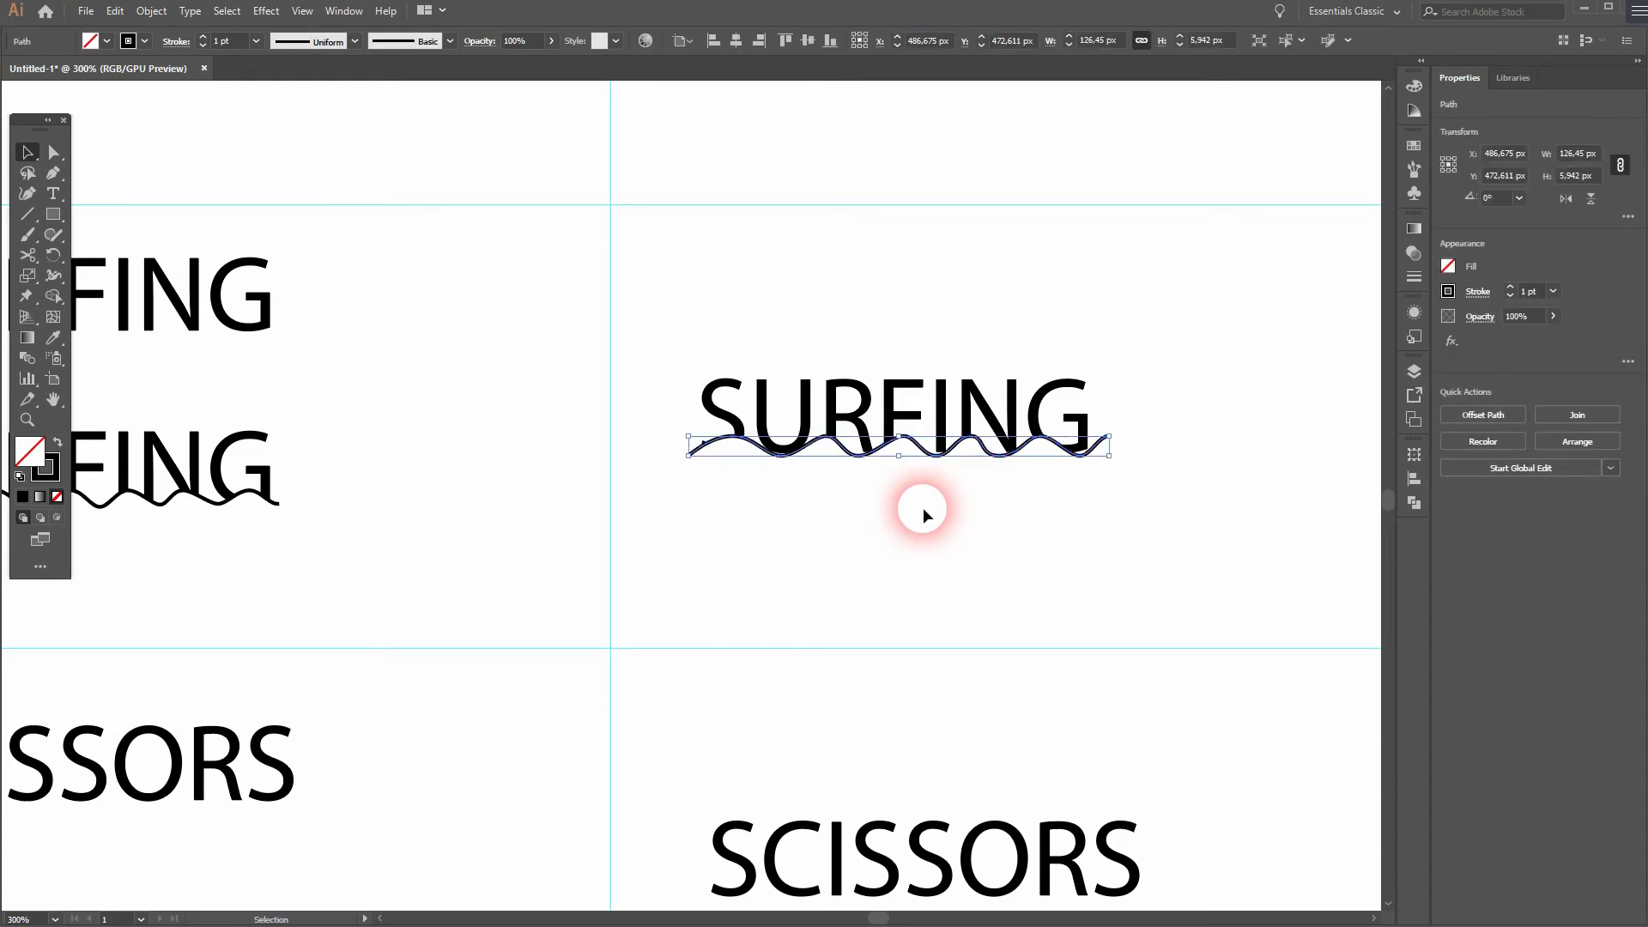
{"action": "left_click", "coordinate": [878, 524]}
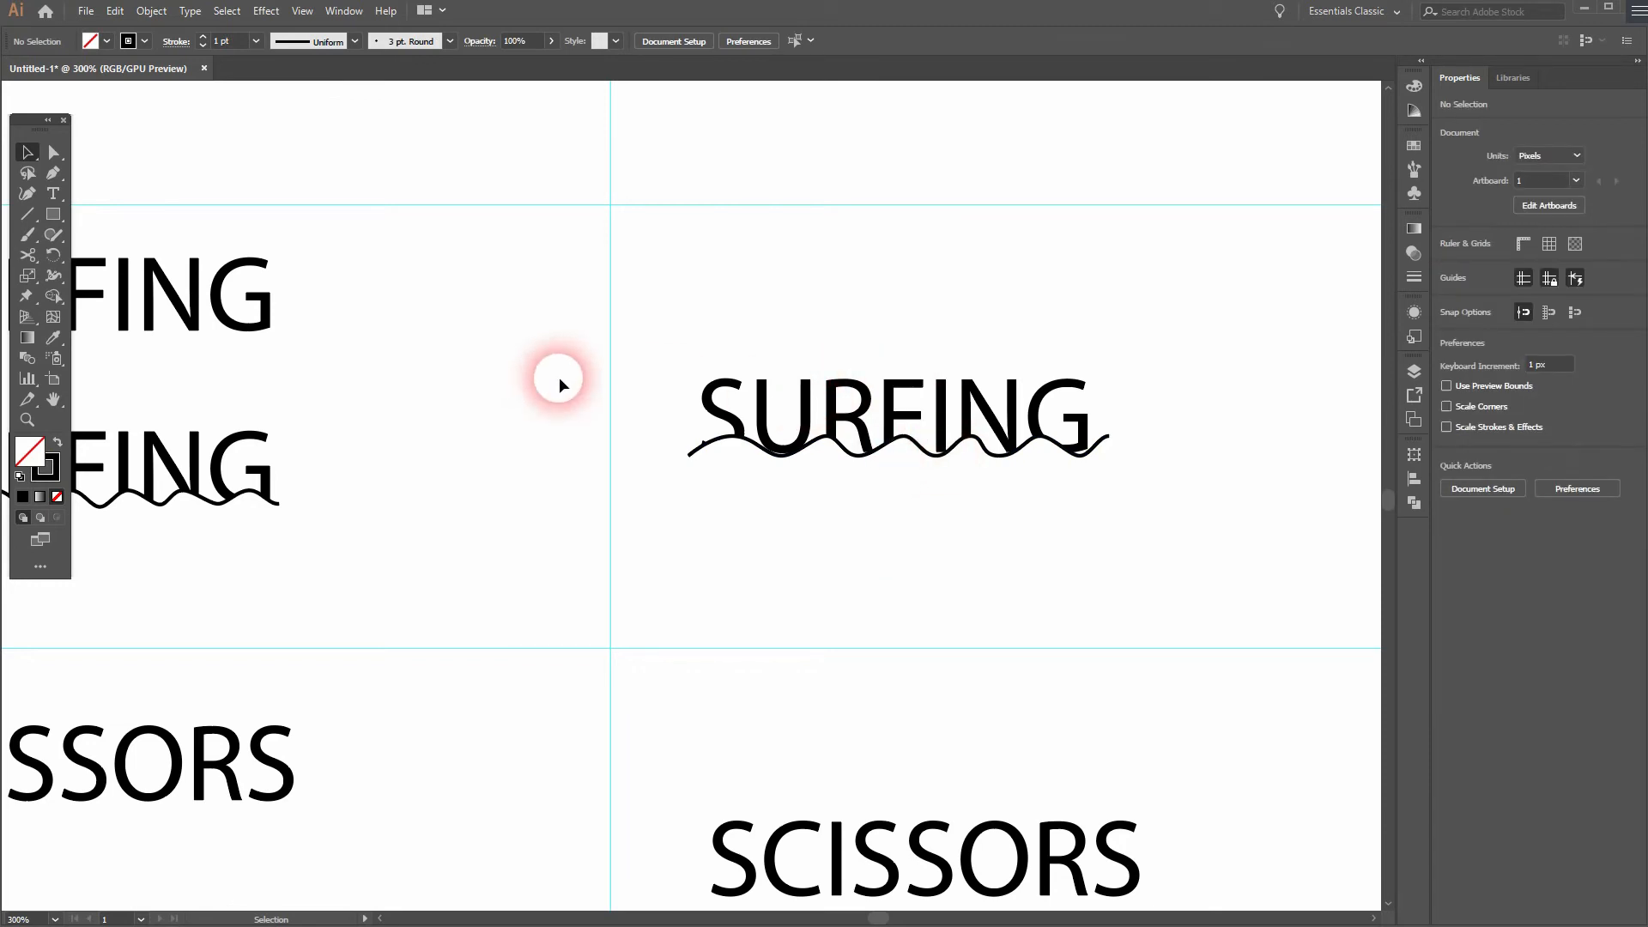
Draw a gently rising straight line, about 149 px wide and 14 px high, across the middle of the SCISSORS text below the new SURFING logo.
{"action": "left_click_drag", "start_coordinate": [354, 560], "coordinate": [890, 284]}
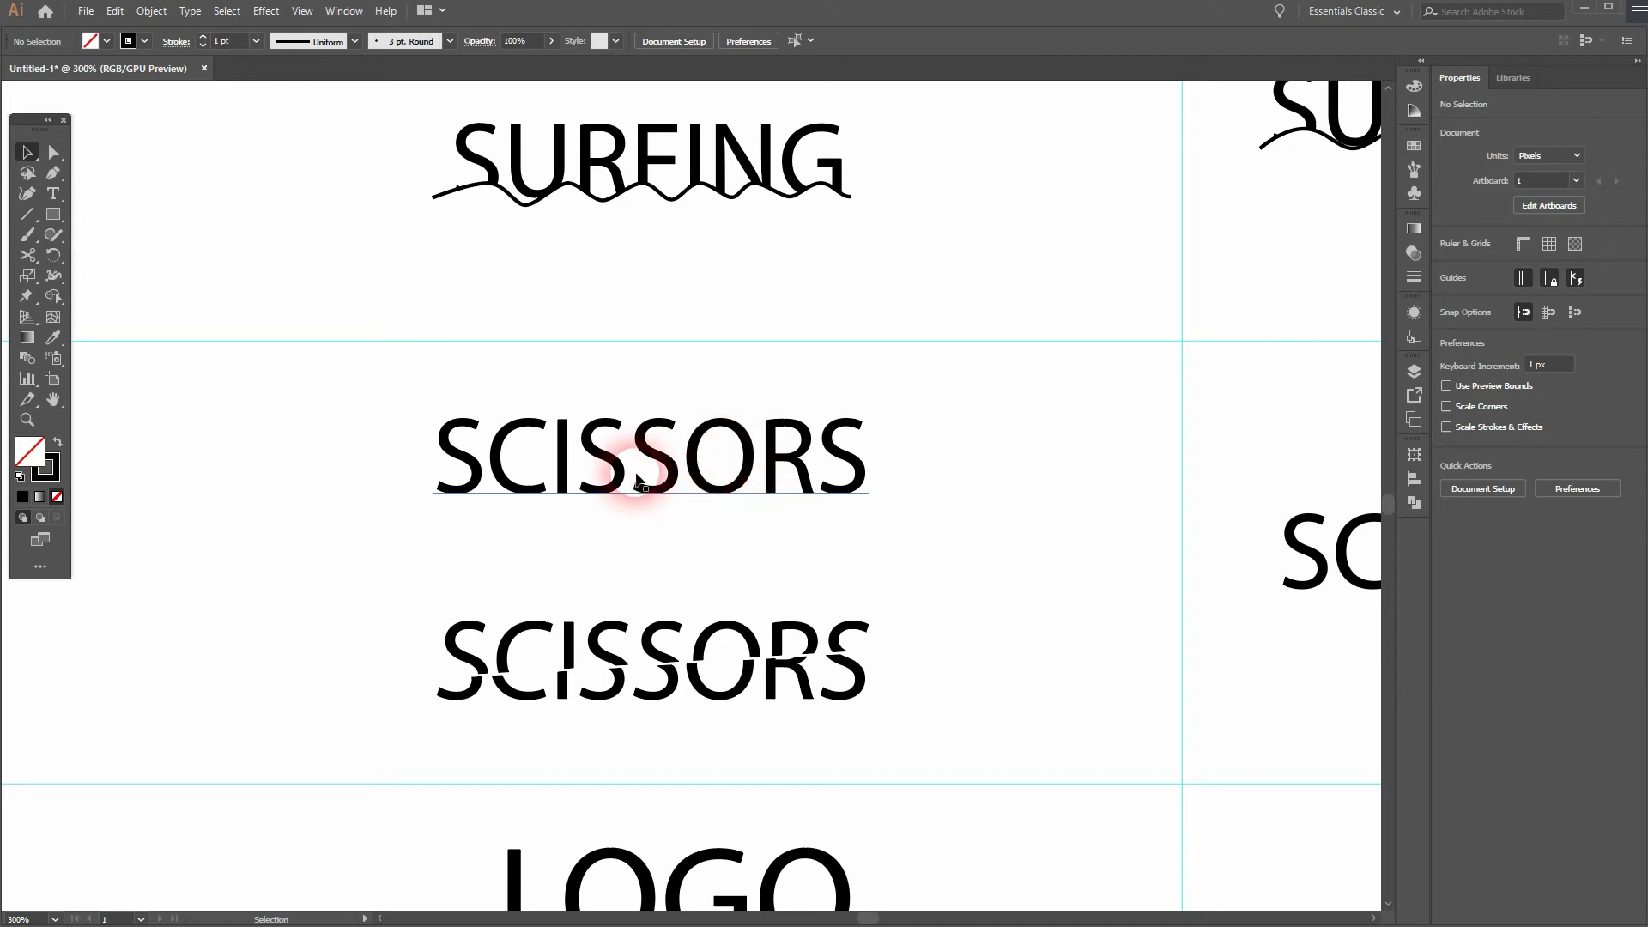
{"action": "left_click", "coordinate": [845, 457]}
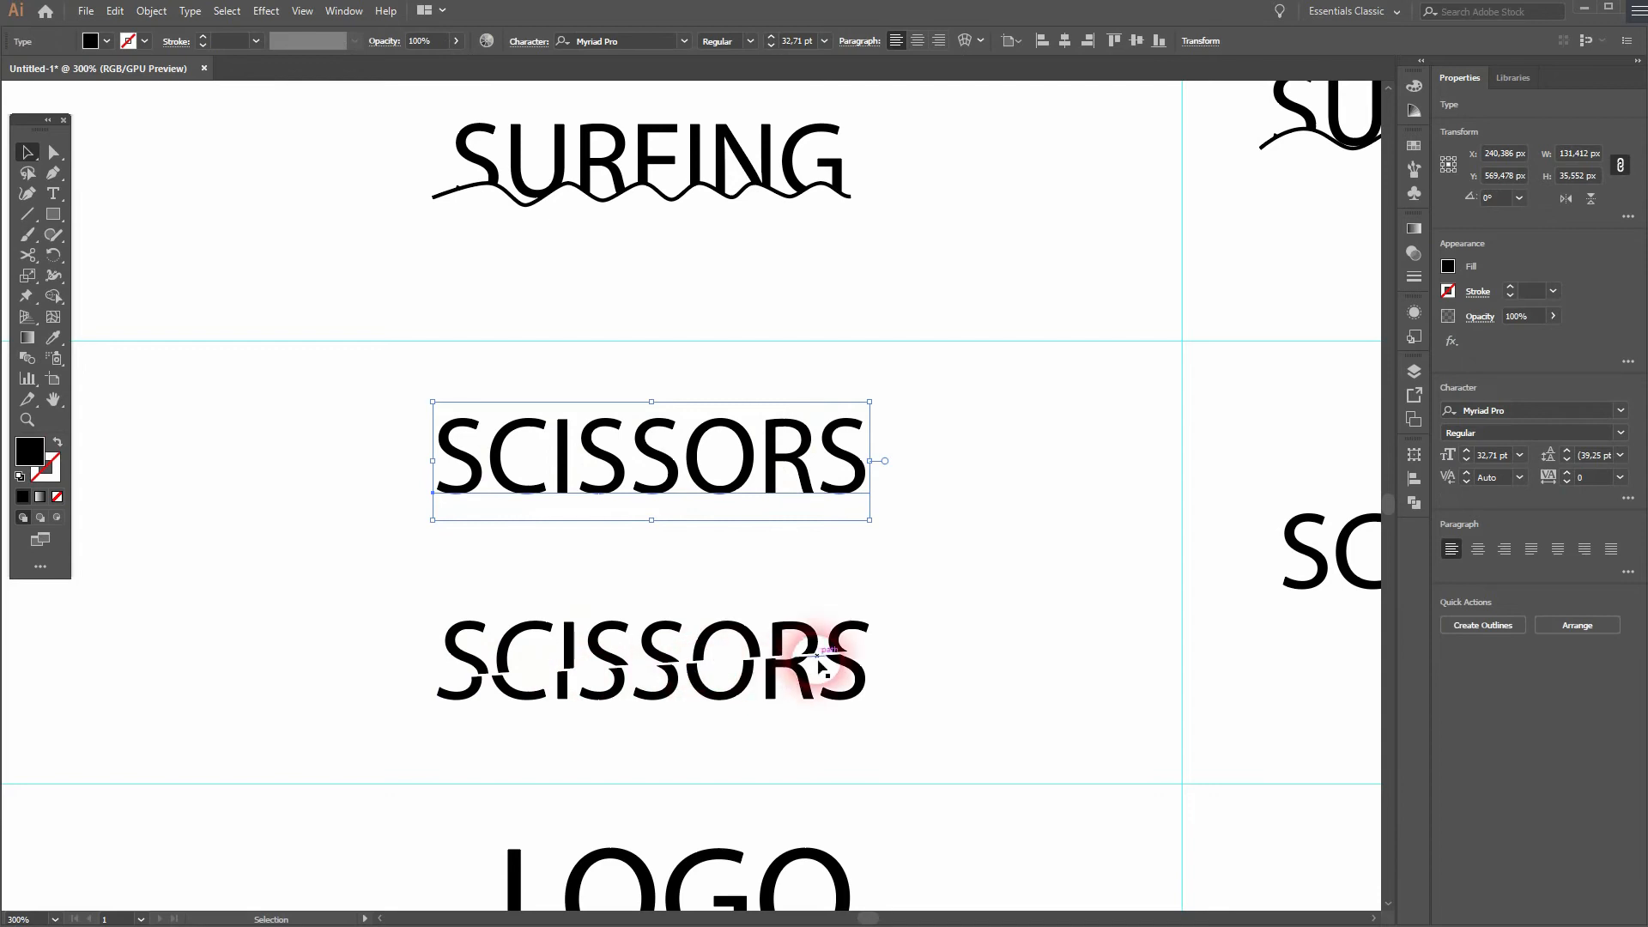
{"action": "left_click", "coordinate": [1012, 595]}
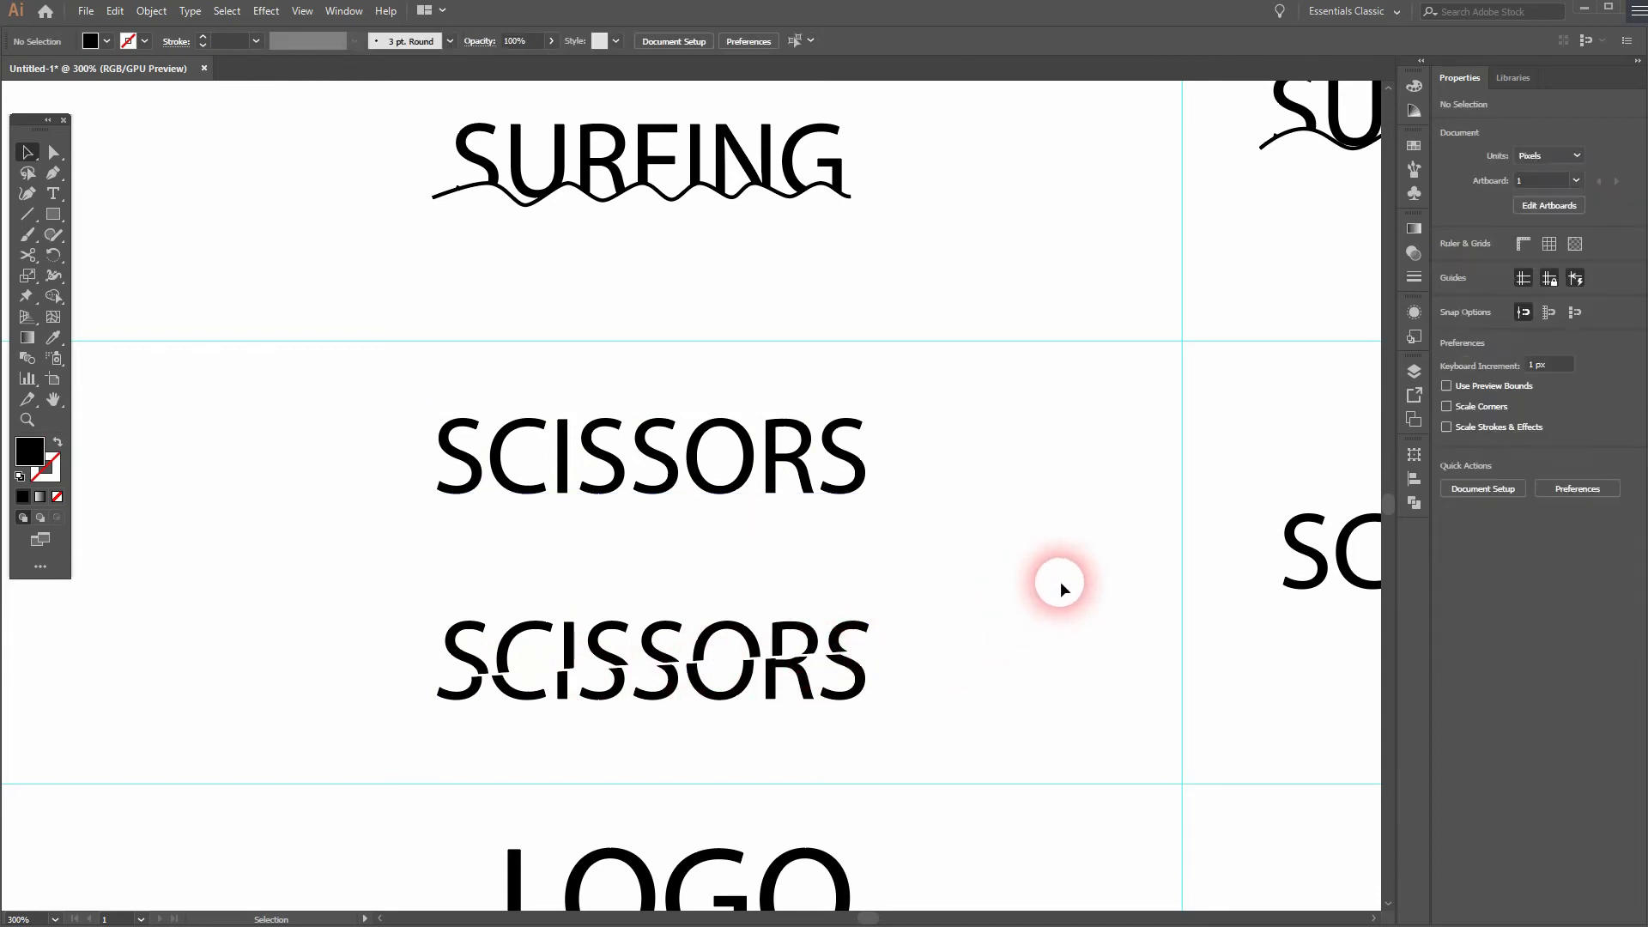
{"action": "left_click_drag", "start_coordinate": [1067, 565], "coordinate": [661, 541]}
{"action": "left_click", "coordinate": [27, 214]}
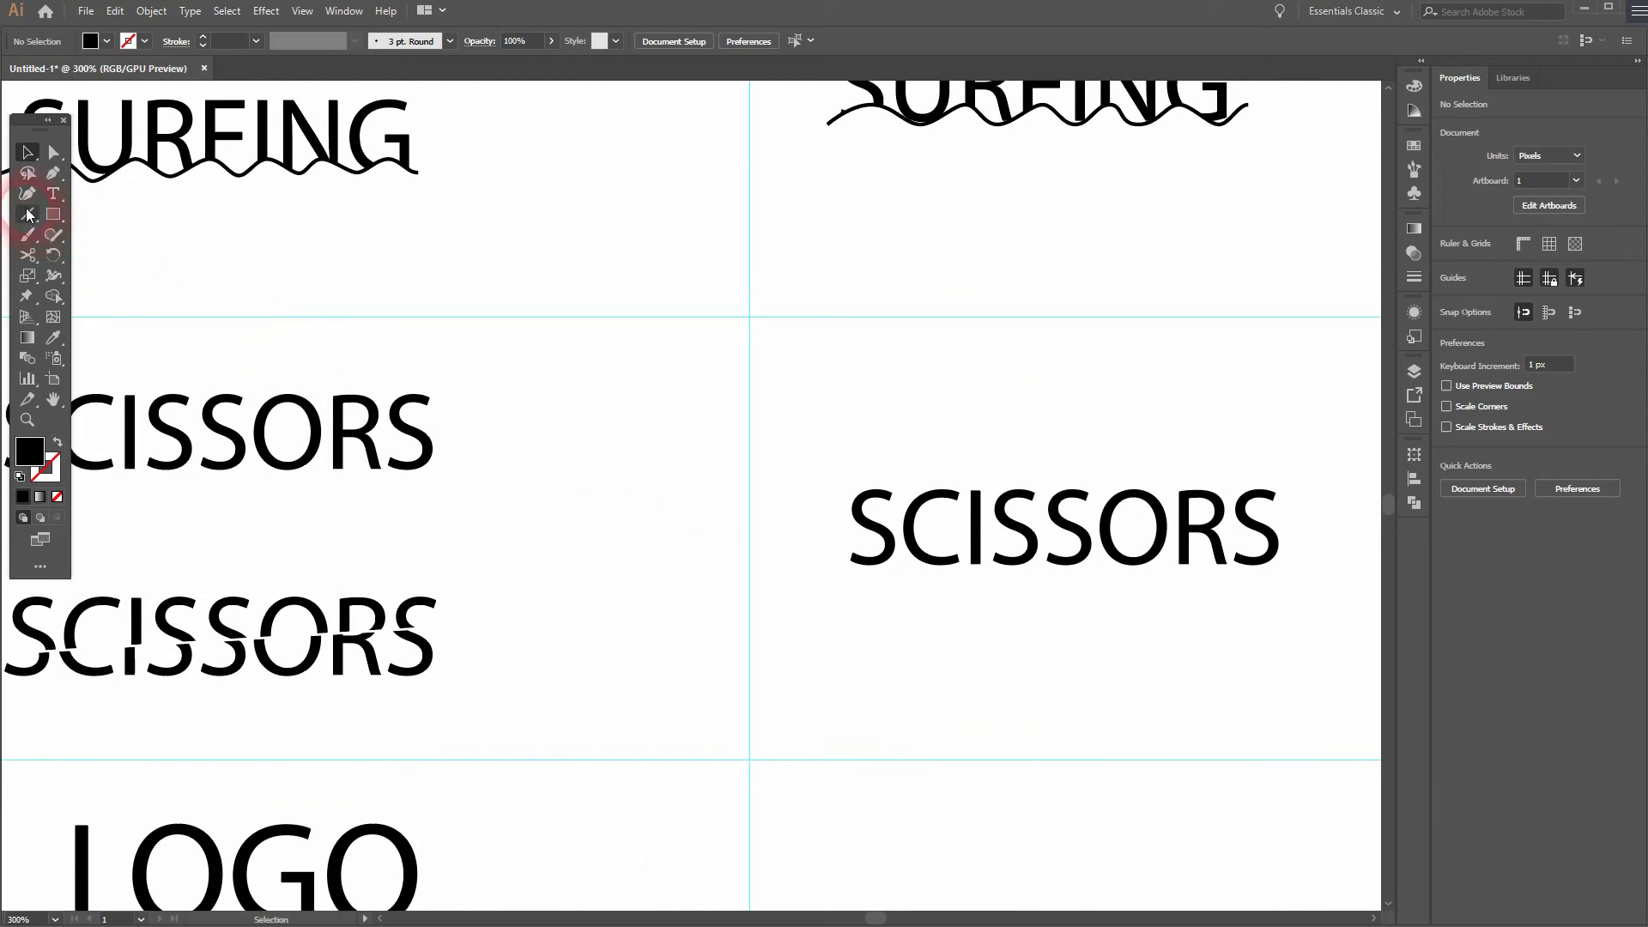
{"action": "left_click", "coordinate": [127, 222]}
{"action": "left_click_drag", "start_coordinate": [816, 545], "coordinate": [1312, 500]}
{"action": "left_click", "coordinate": [27, 151]}
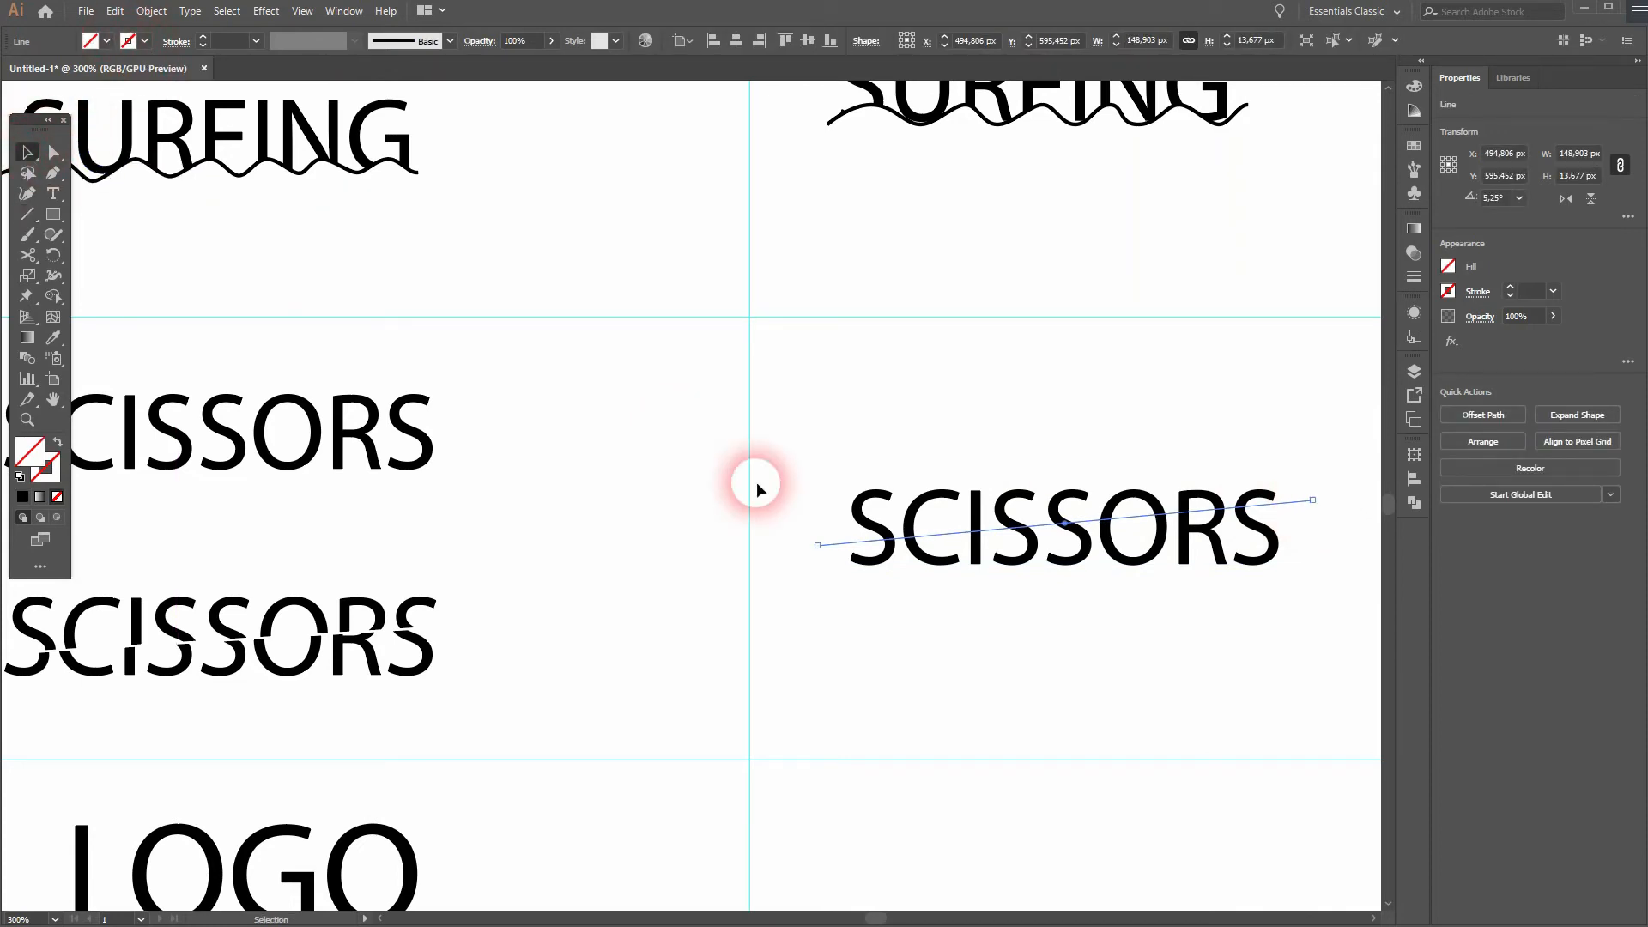
Convert the SCISSORS text crossed by the line to outlines.
{"action": "left_click", "coordinate": [1068, 540]}
{"action": "right_click", "coordinate": [1104, 559]}
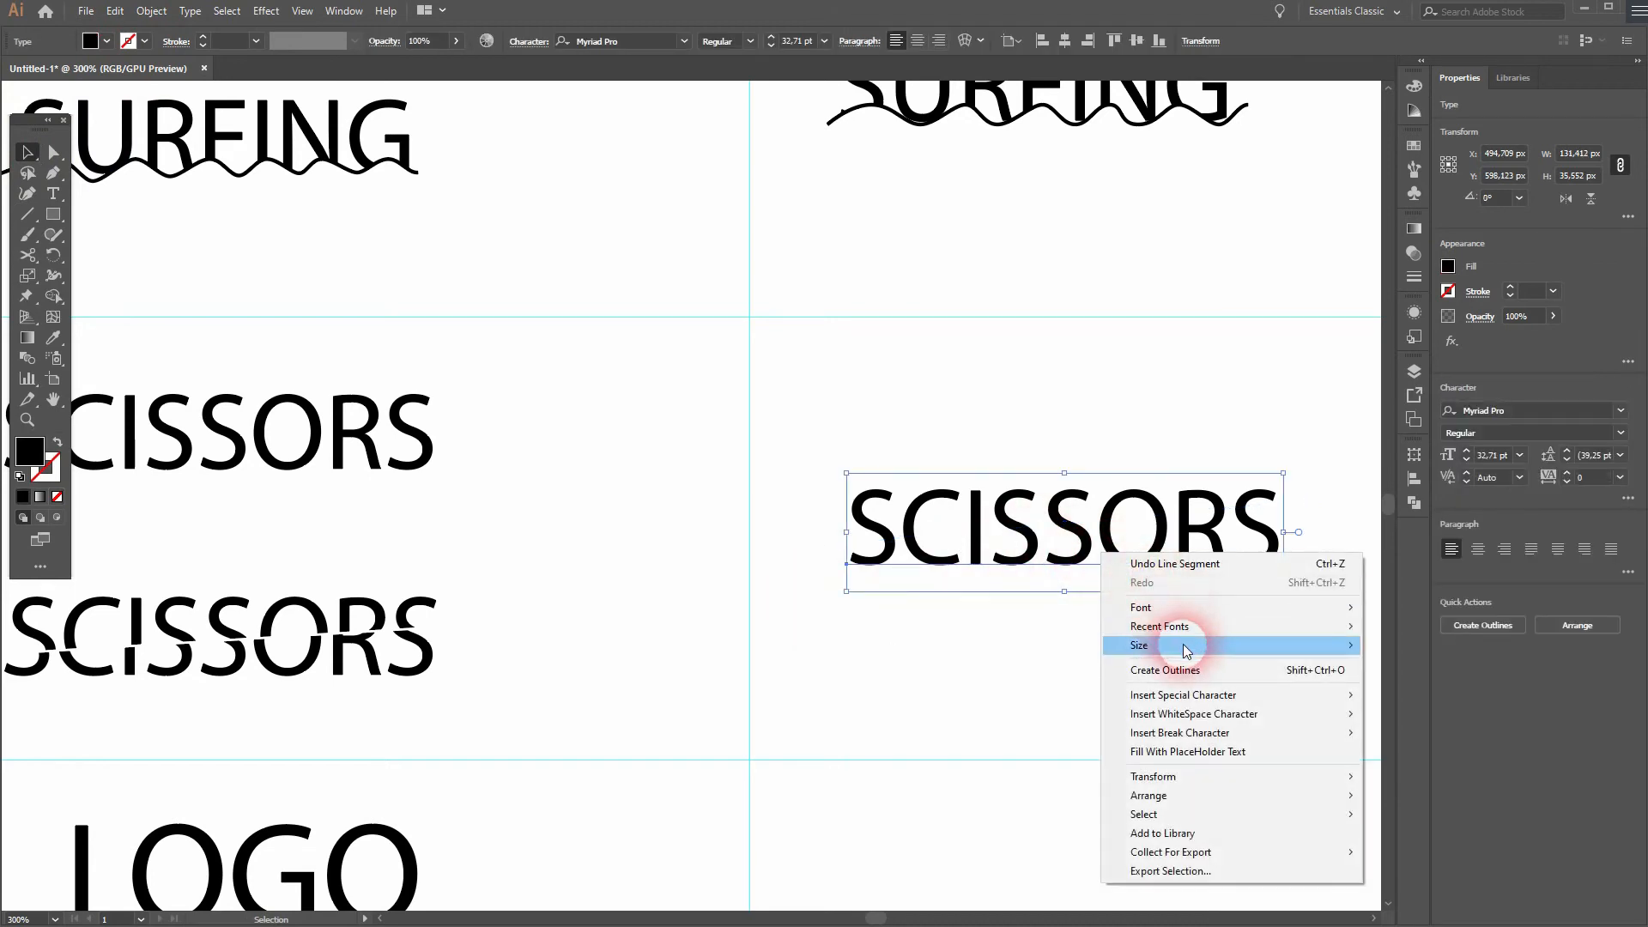
{"action": "left_click", "coordinate": [1199, 670]}
Select the outlined SCISSORS with its crossing line for the Shape Builder tool and set the fill to red.
{"action": "left_click_drag", "start_coordinate": [802, 592], "coordinate": [1340, 424]}
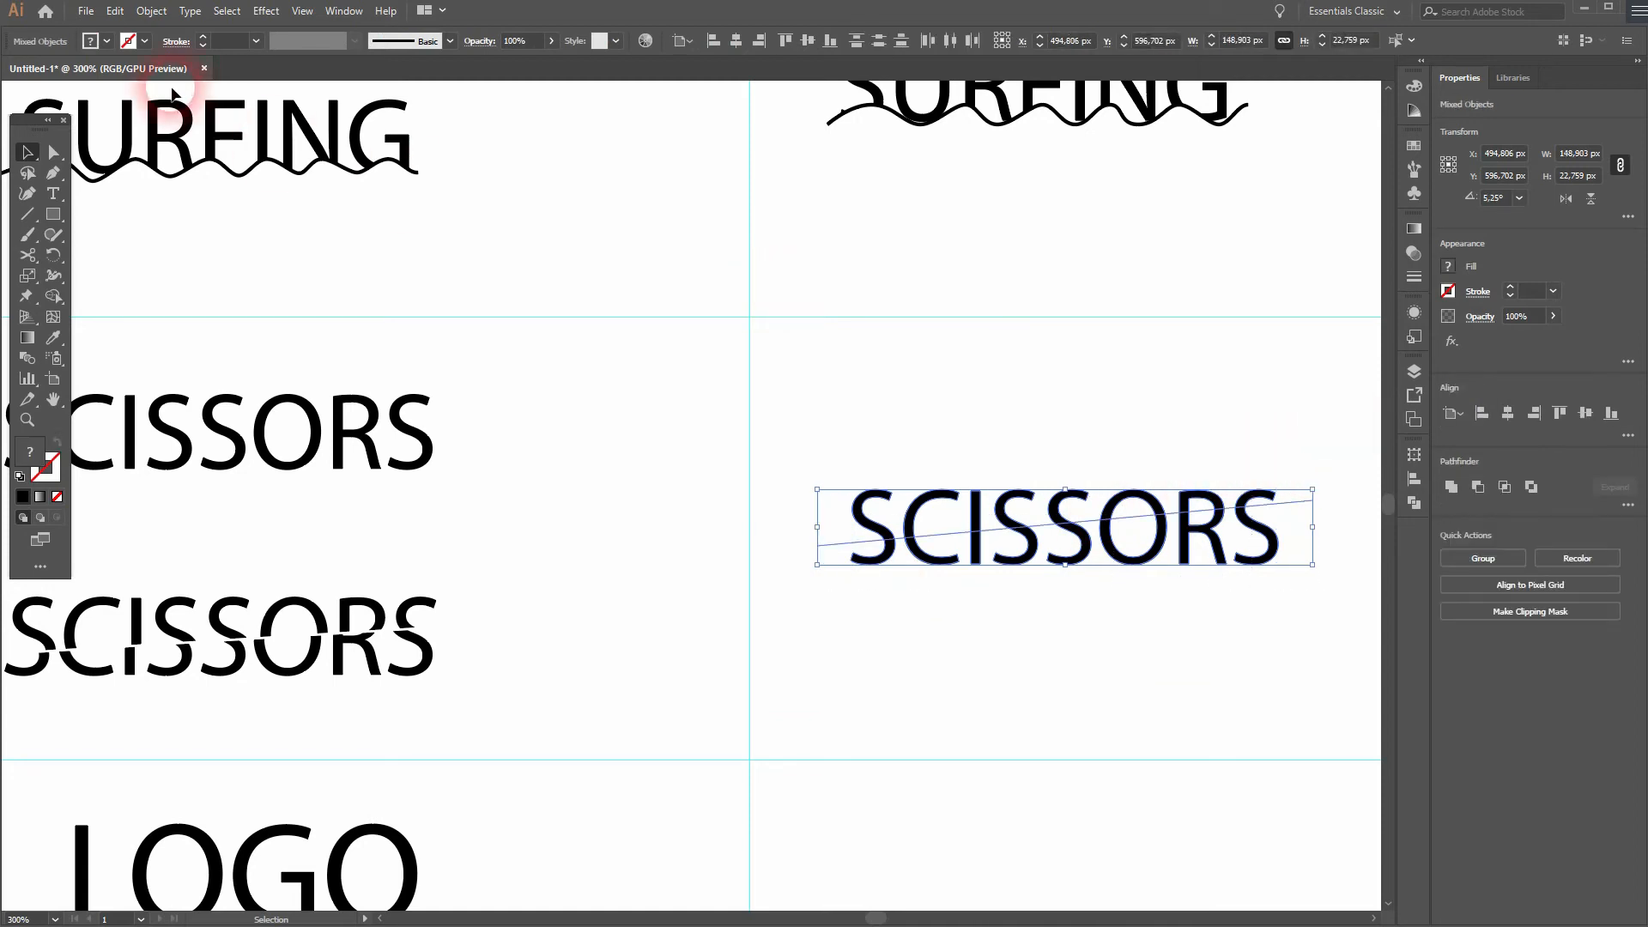
{"action": "left_click_drag", "start_coordinate": [53, 296], "coordinate": [107, 298]}
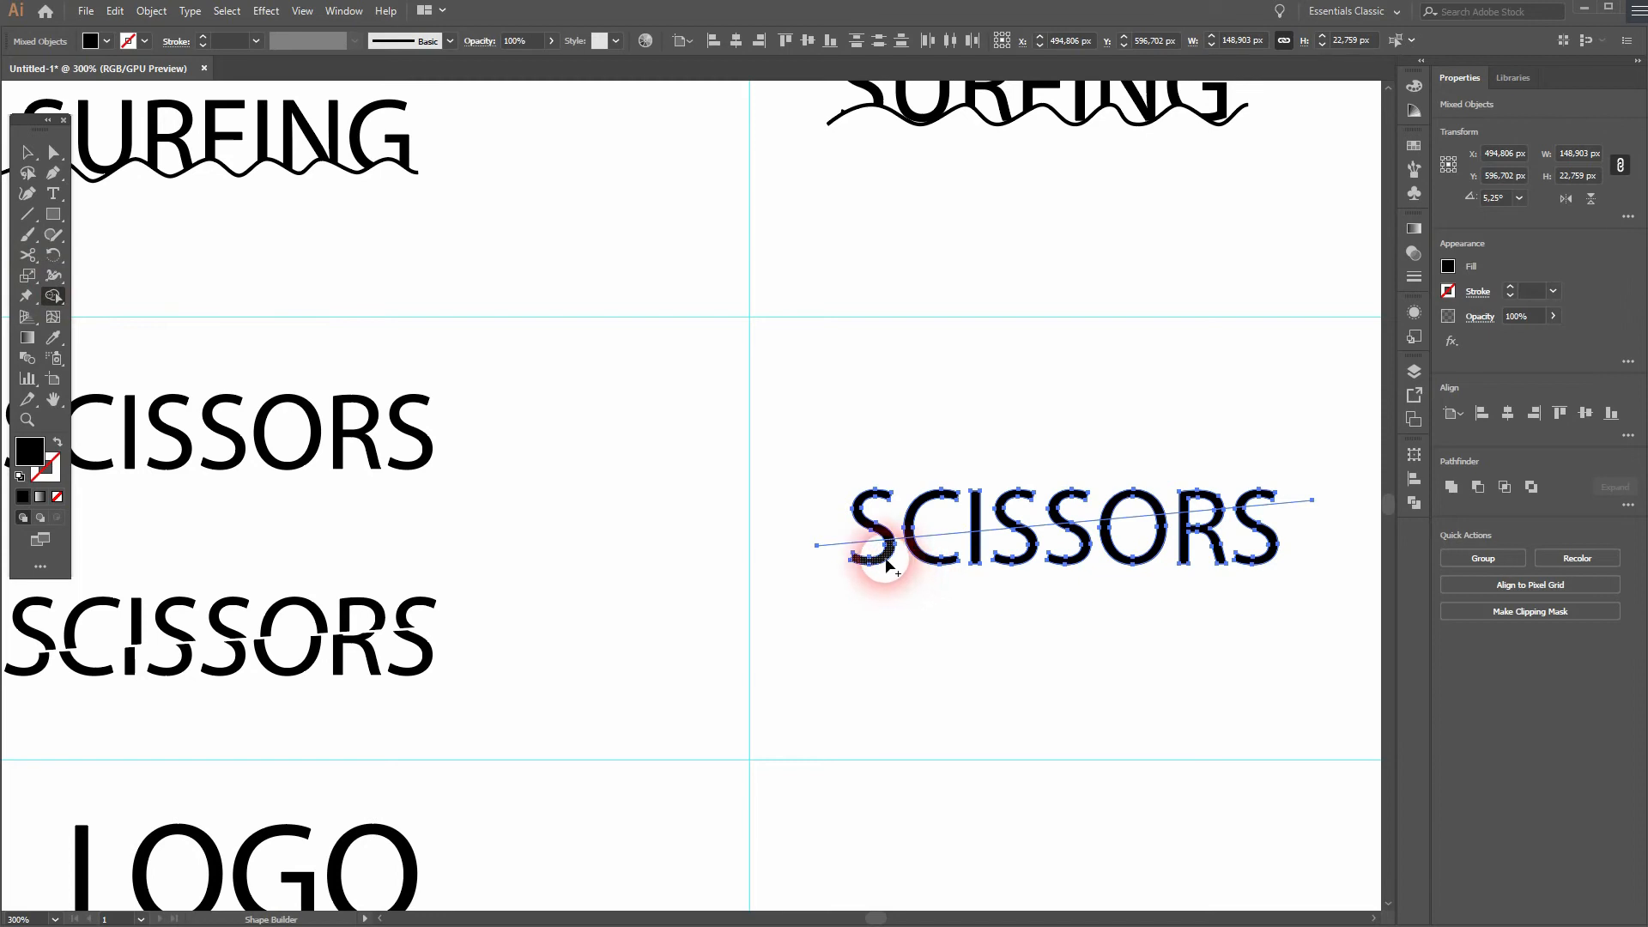
{"action": "left_click_drag", "start_coordinate": [888, 565], "coordinate": [925, 564]}
{"action": "scroll", "coordinate": [923, 562], "scroll_direction": "up", "scroll_amount": 3}
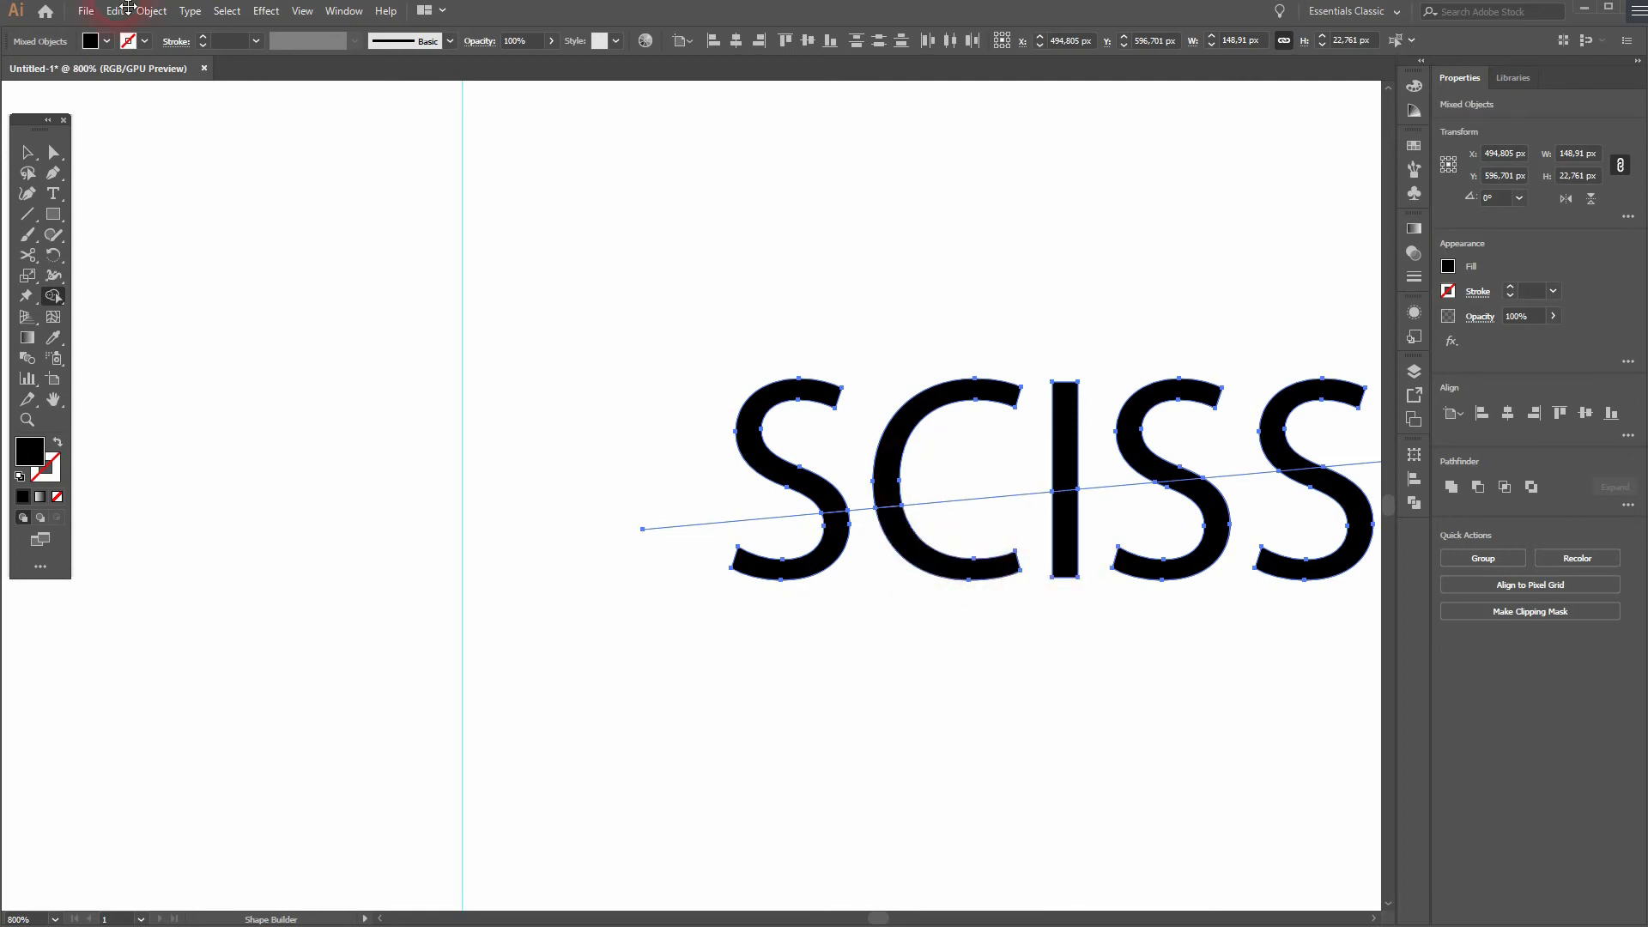
{"action": "left_click", "coordinate": [107, 41]}
{"action": "left_click", "coordinate": [85, 76]}
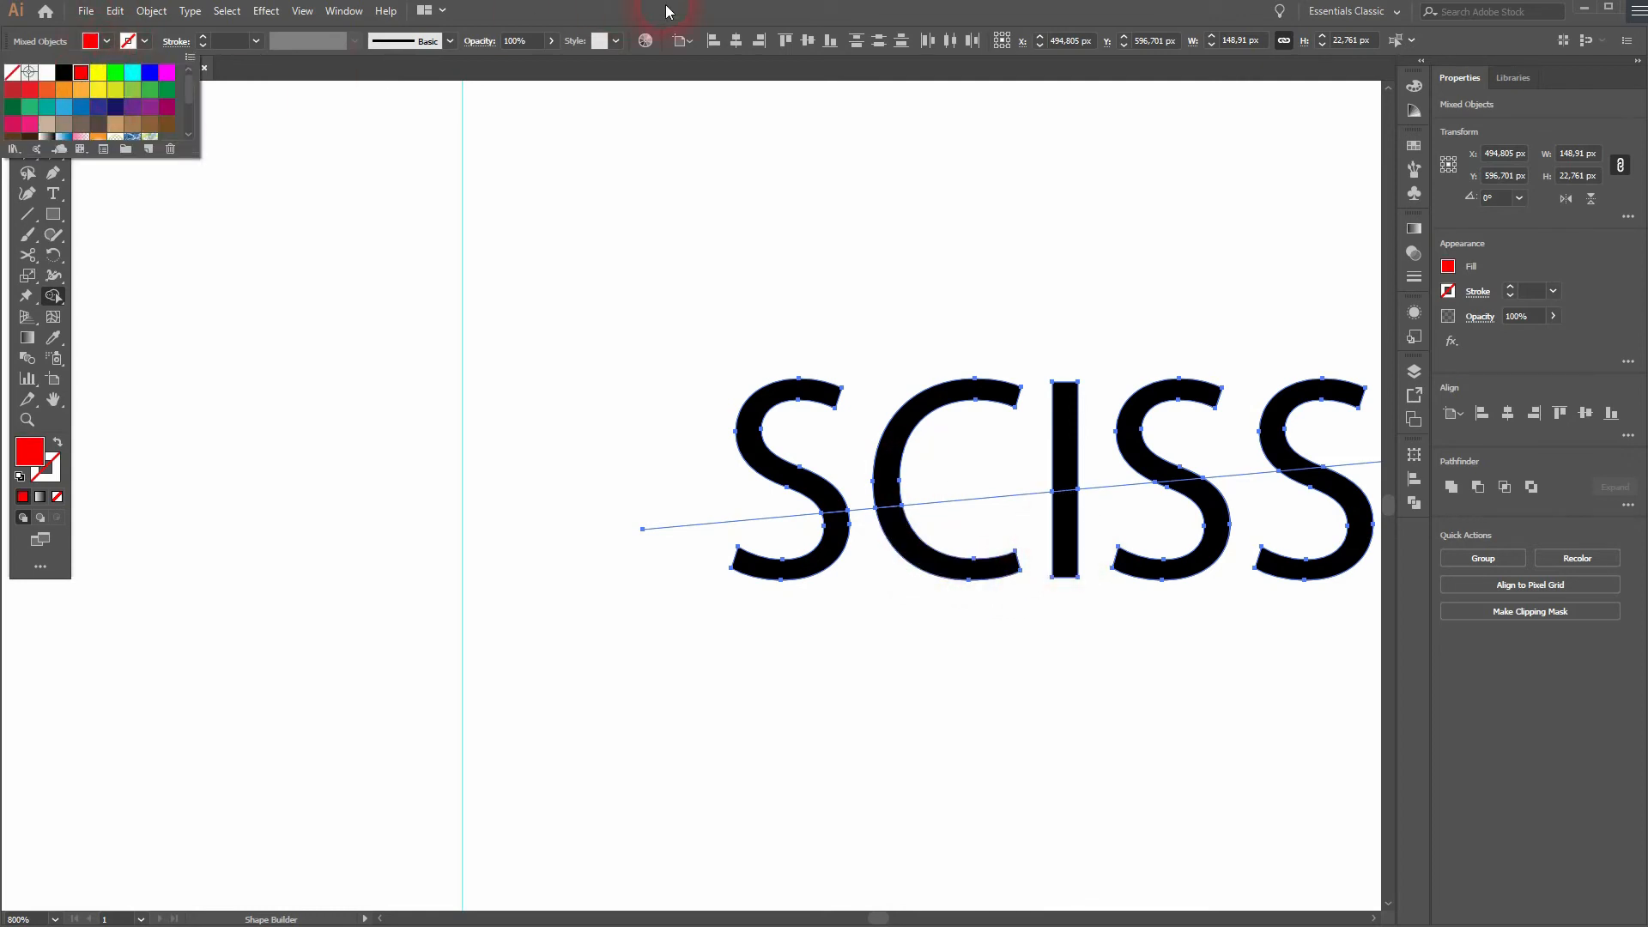
{"action": "left_click", "coordinate": [691, 172]}
Fill the part of every SCISSORS letter below the slanted line with red using the Shape Builder tool.
{"action": "left_click", "coordinate": [820, 562]}
{"action": "left_click", "coordinate": [953, 553]}
{"action": "left_click", "coordinate": [1064, 537]}
{"action": "left_click", "coordinate": [1154, 559]}
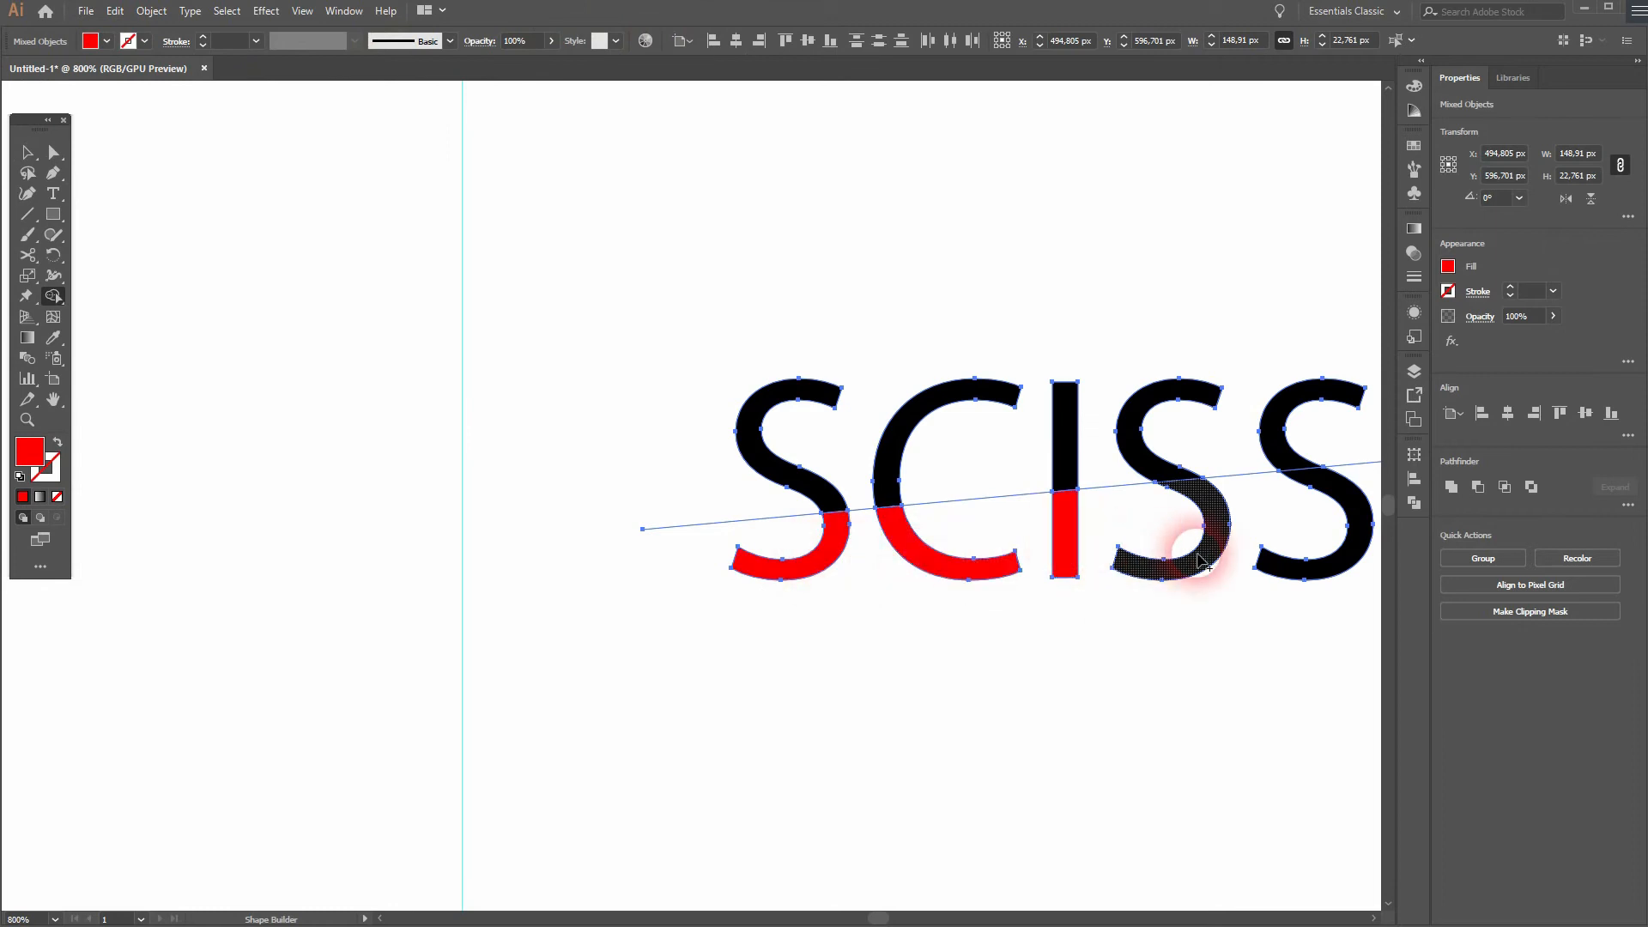
{"action": "left_click", "coordinate": [1317, 571]}
{"action": "left_click_drag", "start_coordinate": [1319, 573], "coordinate": [601, 515]}
{"action": "left_click", "coordinate": [754, 466]}
{"action": "left_click", "coordinate": [912, 472]}
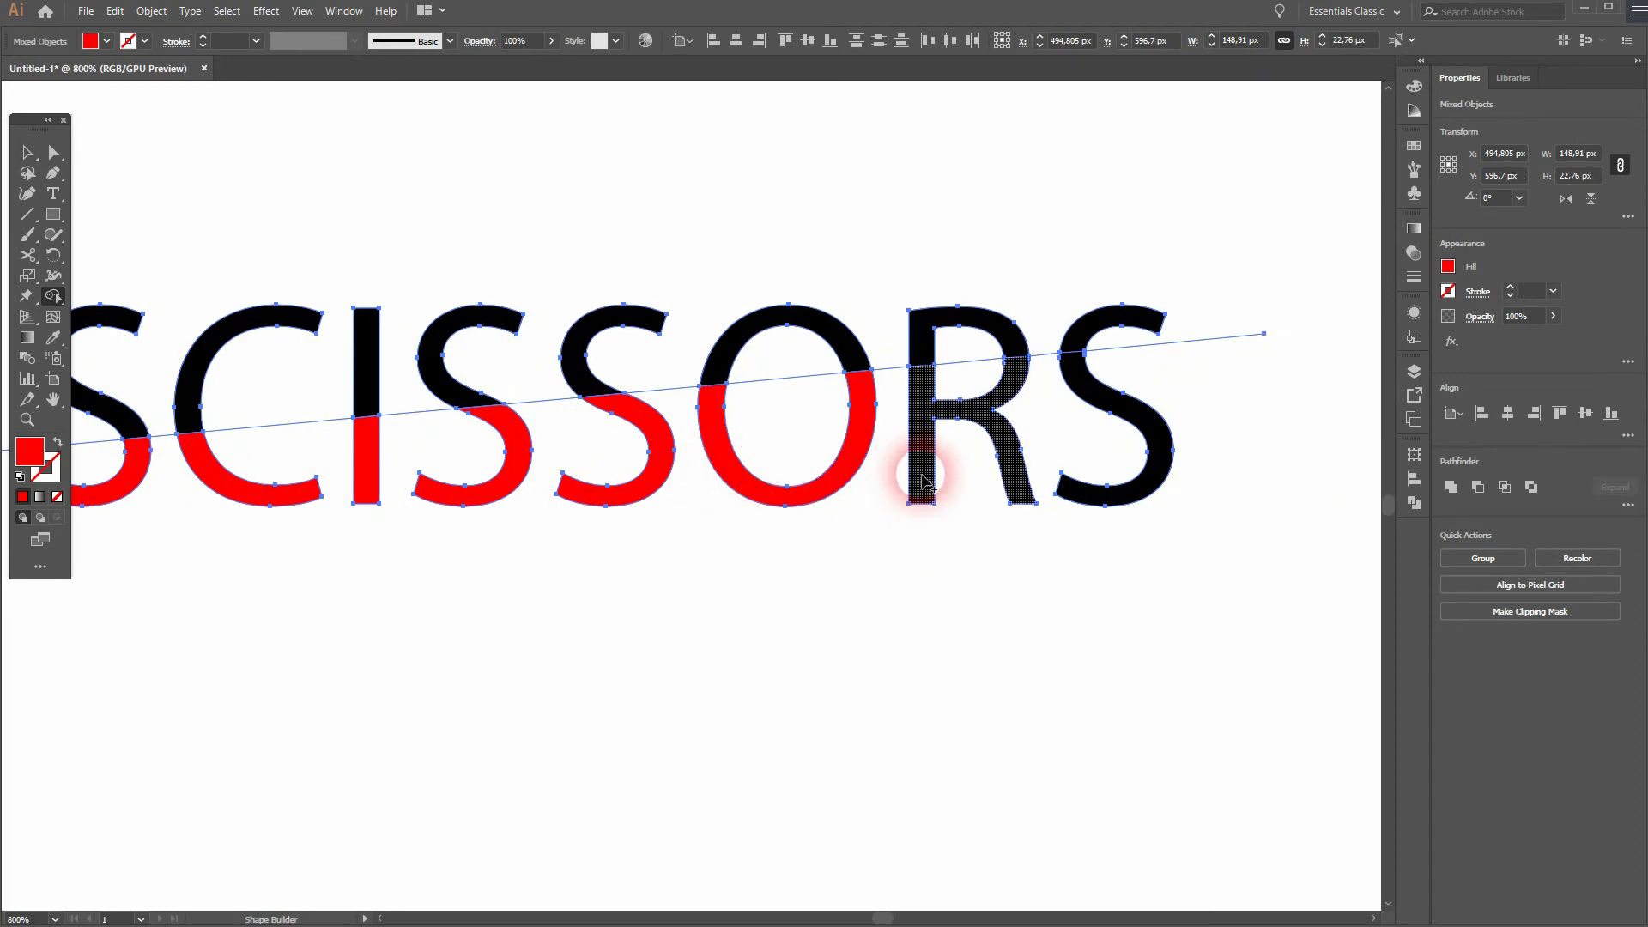
{"action": "left_click", "coordinate": [1120, 488]}
{"action": "left_click", "coordinate": [27, 153]}
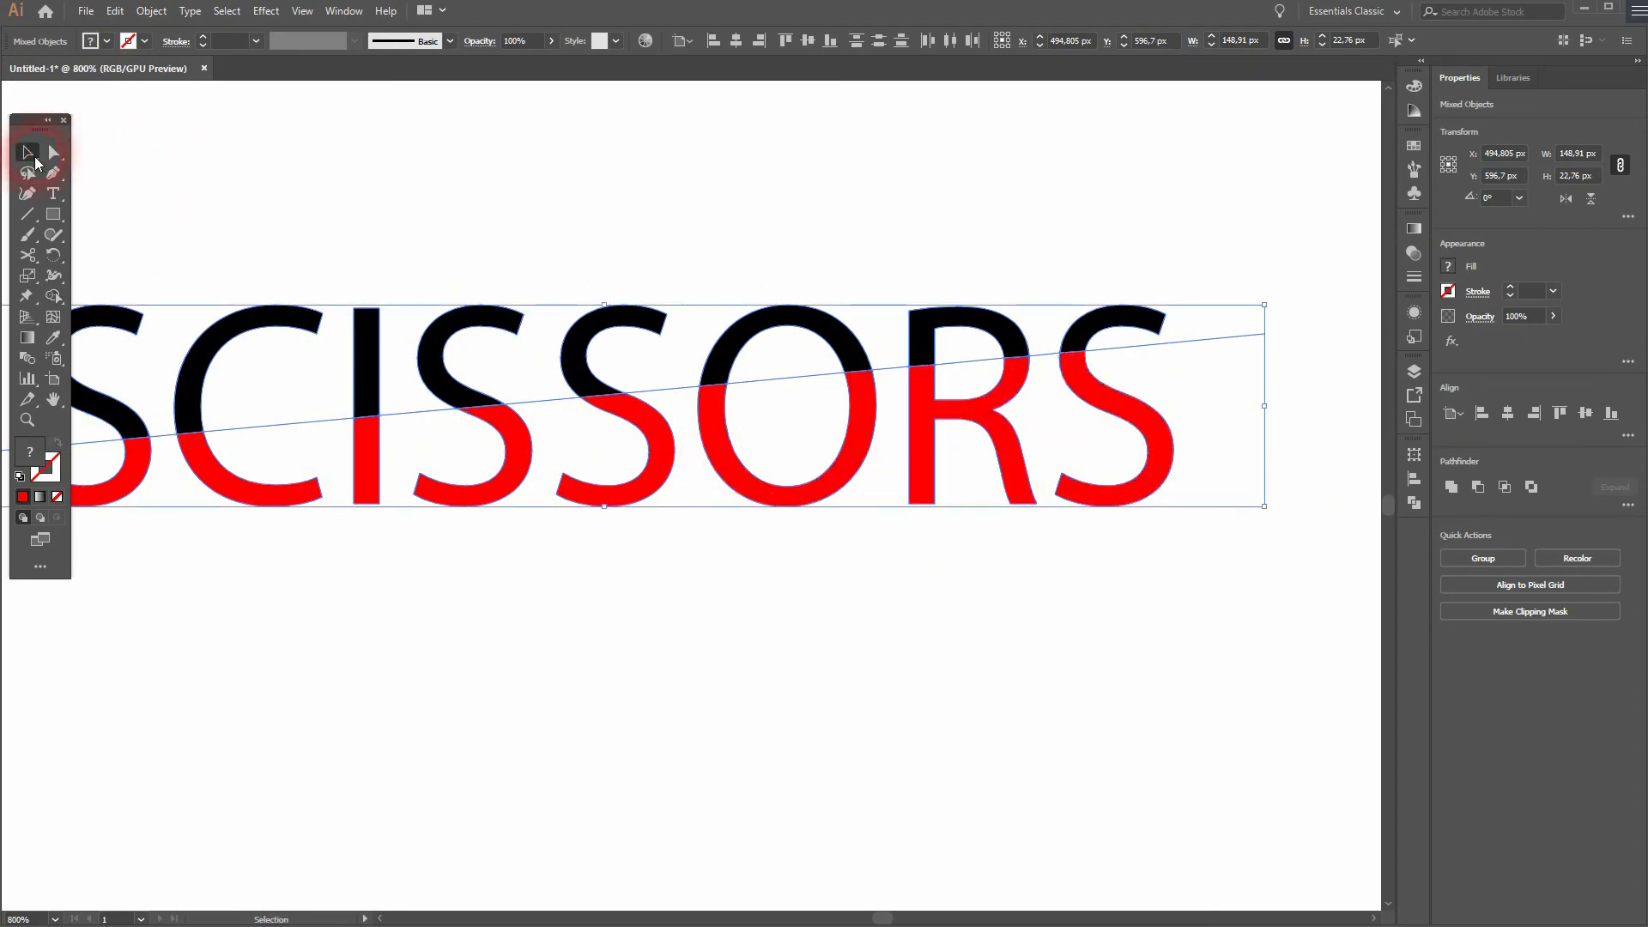
{"action": "left_click", "coordinate": [475, 631]}
Delete all leftover segments of the slanted line before, inside, between and after the SCISSORS letters.
{"action": "scroll", "coordinate": [424, 591], "scroll_direction": "down", "scroll_amount": 3}
{"action": "scroll", "coordinate": [424, 590], "scroll_direction": "left", "scroll_amount": 5}
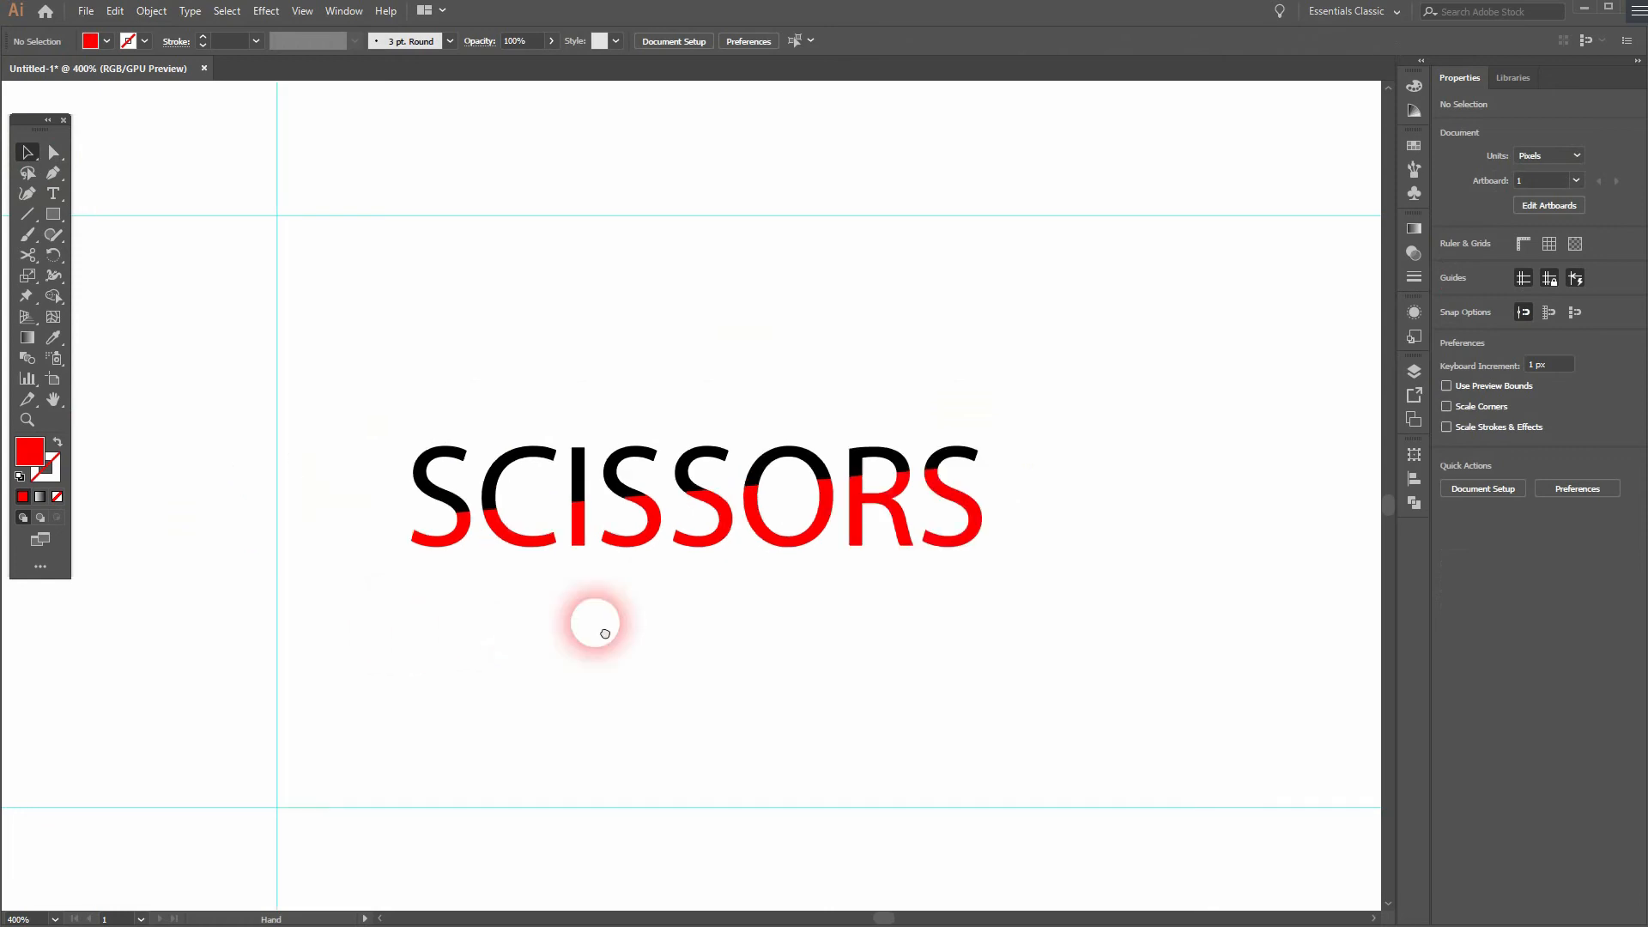
{"action": "left_click", "coordinate": [485, 520]}
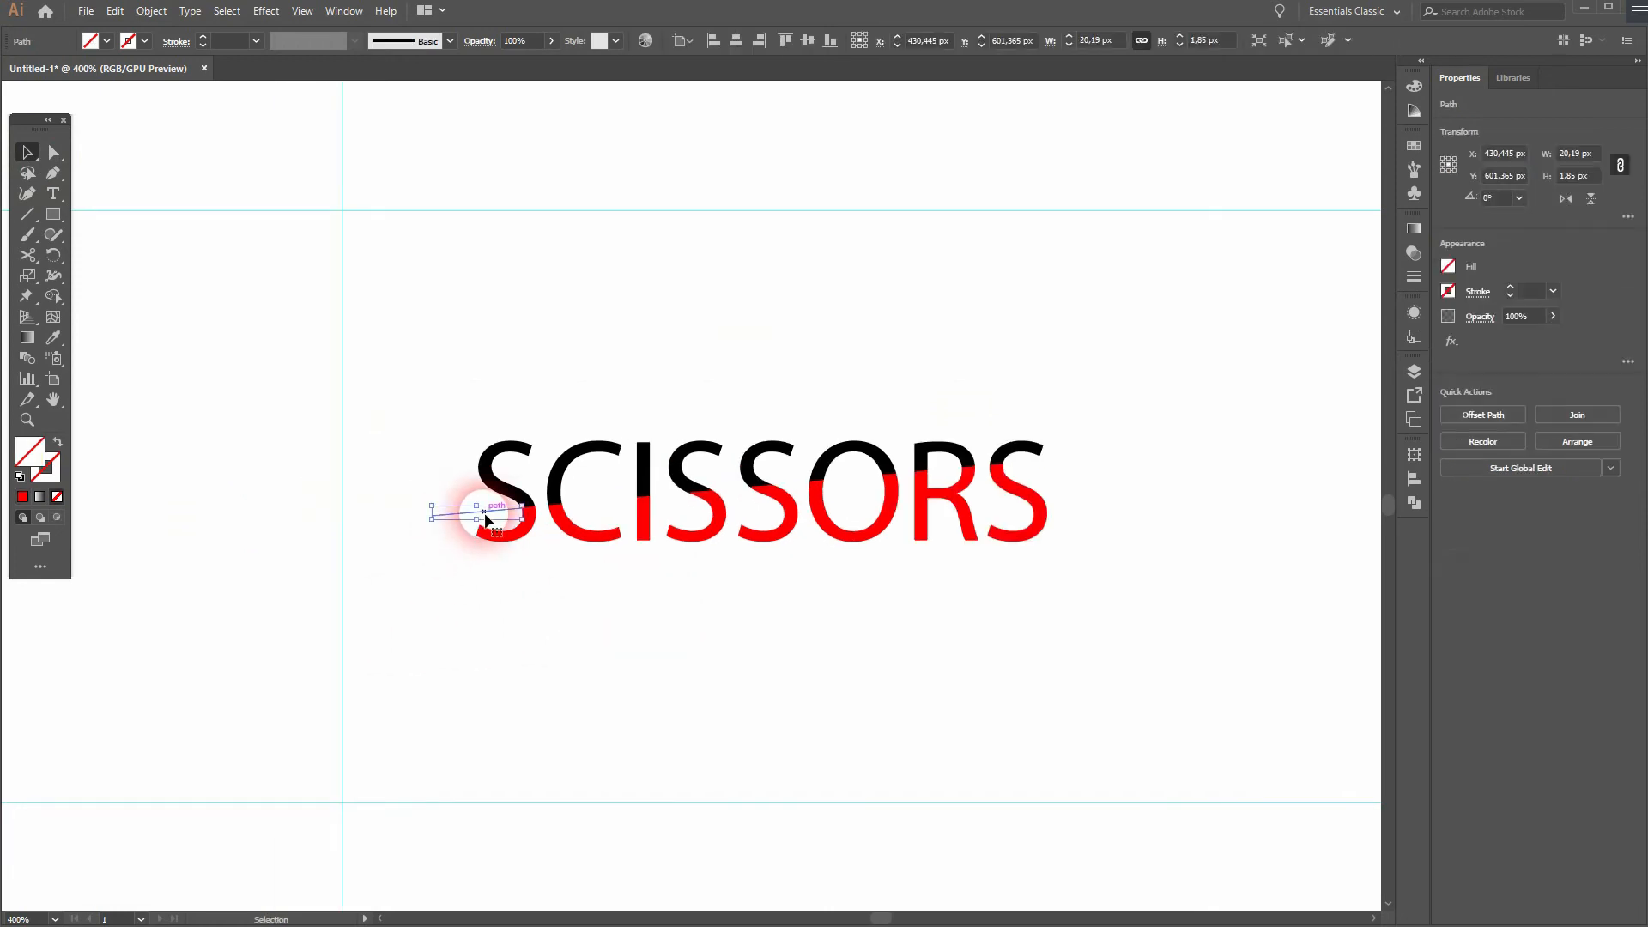
{"action": "key", "text": "Delete"}
{"action": "left_click", "coordinate": [633, 506]}
{"action": "key", "text": "Delete"}
{"action": "left_click", "coordinate": [665, 498]}
{"action": "key", "text": "Delete"}
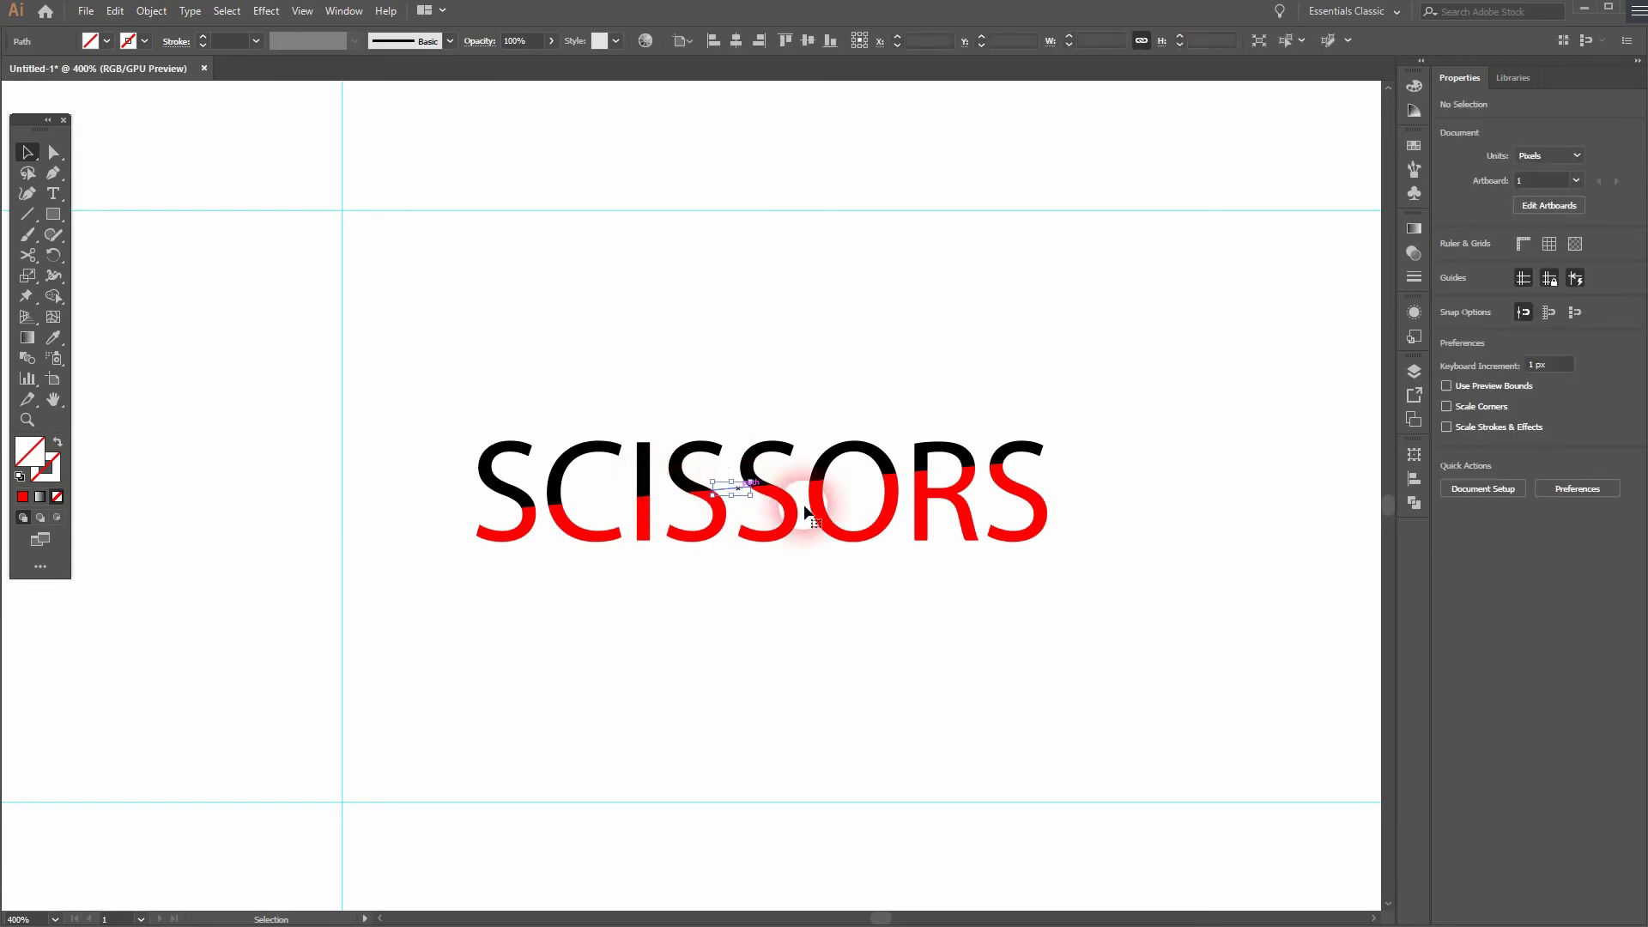
{"action": "left_click", "coordinate": [797, 489]}
{"action": "key", "text": "Delete"}
{"action": "left_click", "coordinate": [848, 479]}
{"action": "key", "text": "Delete"}
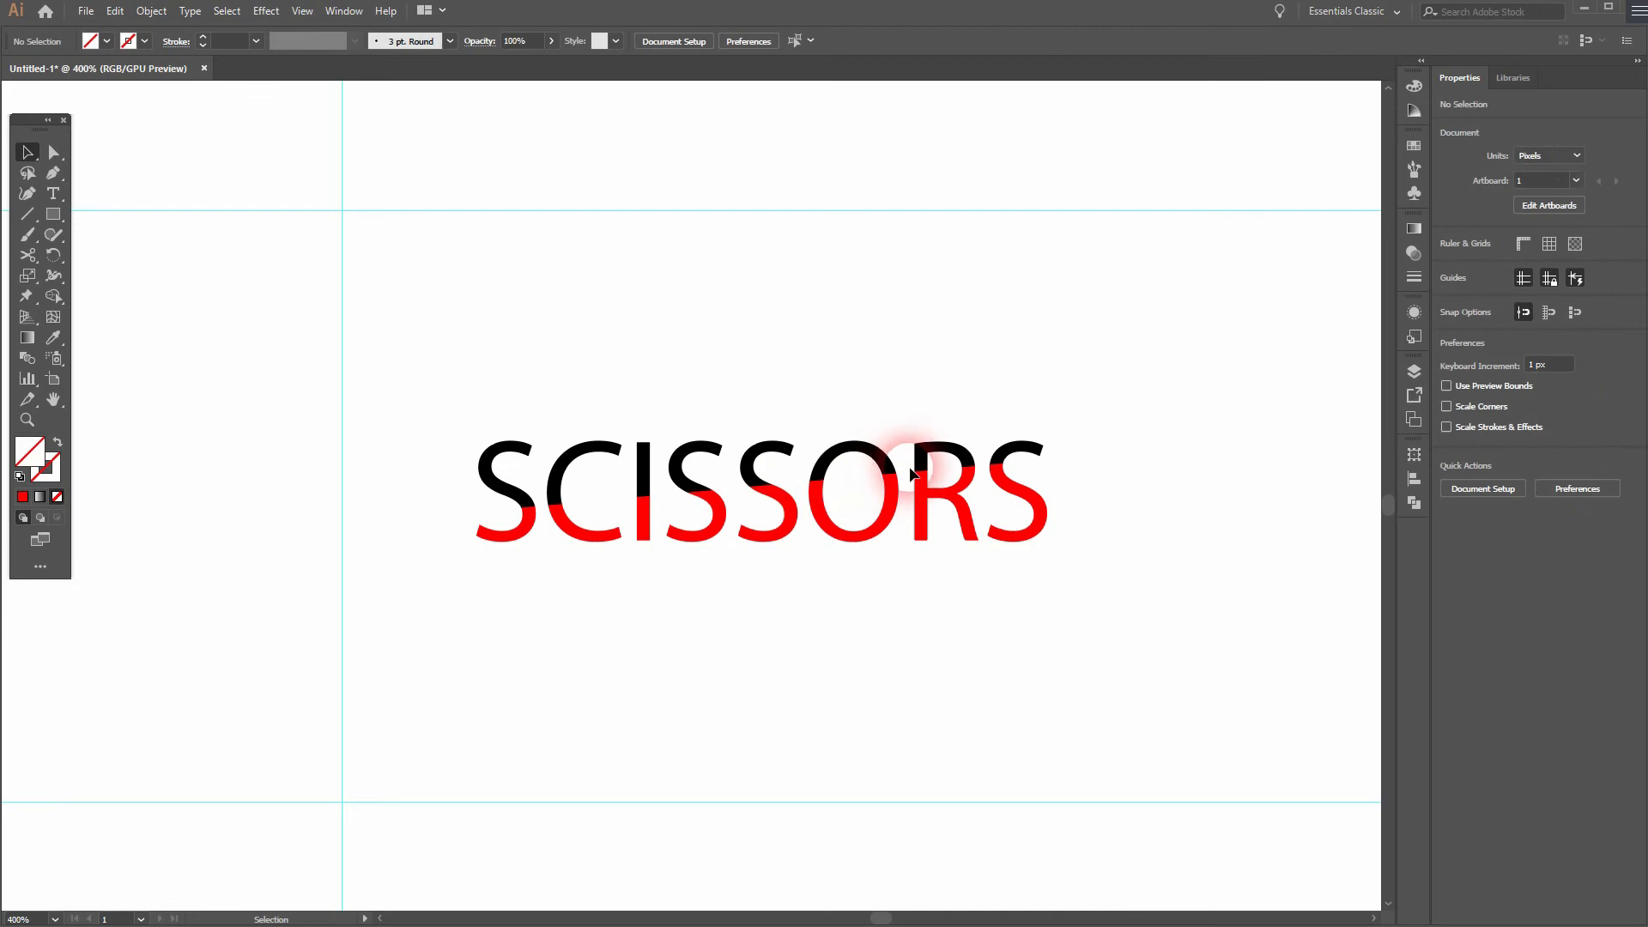
{"action": "left_click", "coordinate": [895, 472]}
{"action": "key", "text": "Delete"}
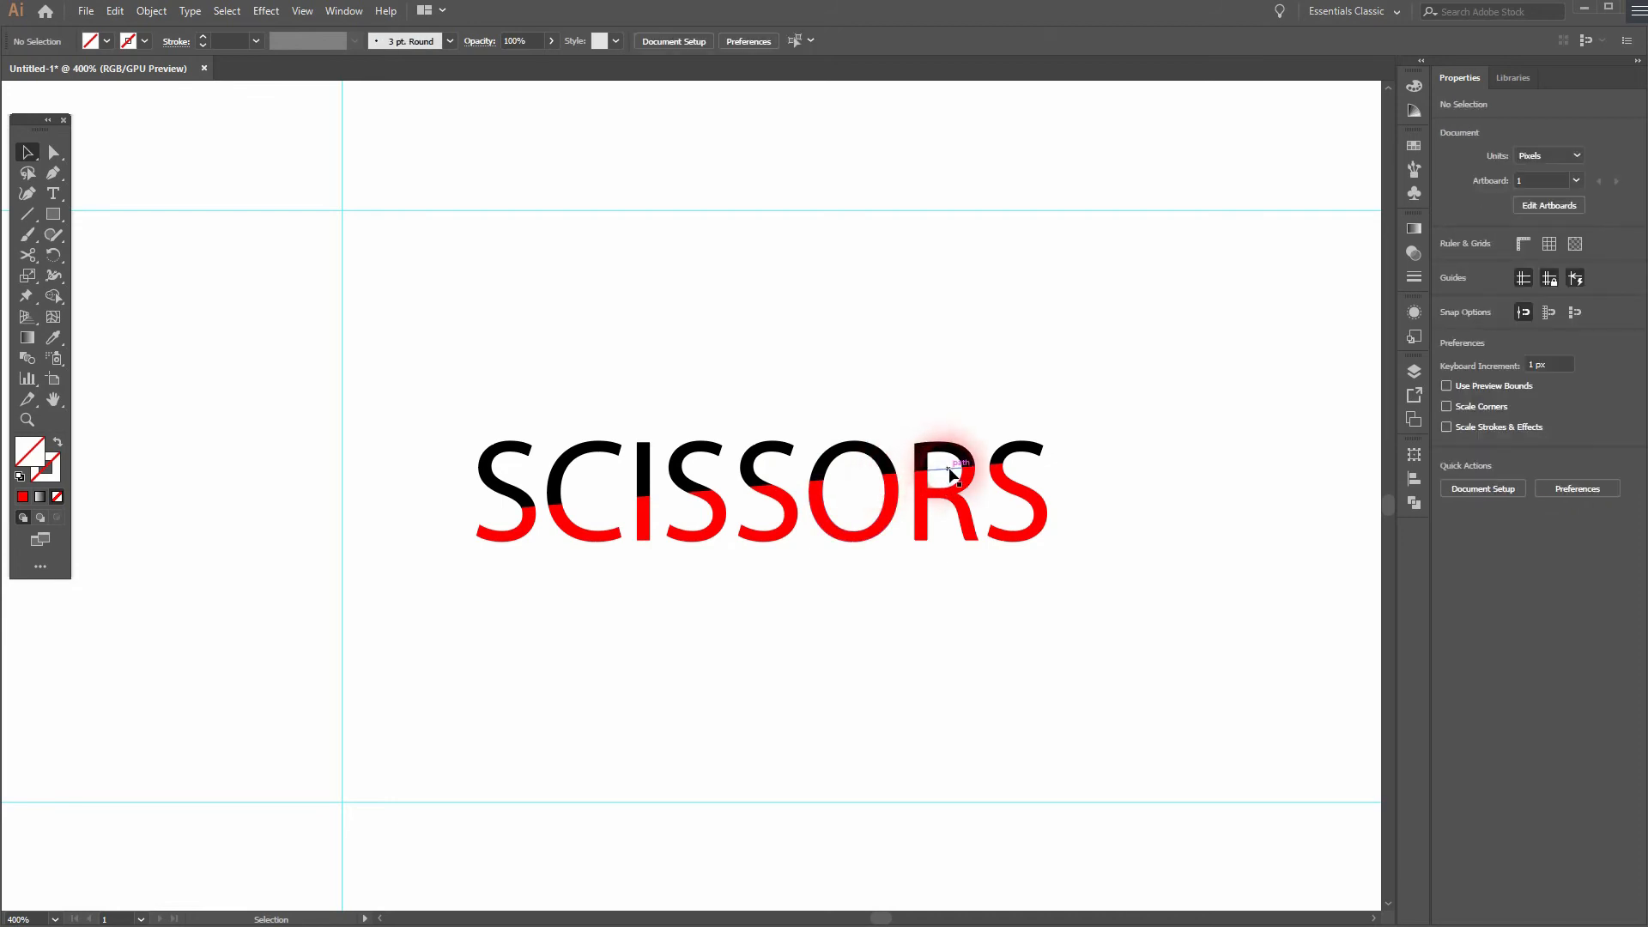
{"action": "left_click", "coordinate": [1015, 460]}
{"action": "key", "text": "Delete"}
{"action": "left_click", "coordinate": [992, 468]}
{"action": "key", "text": "Delete"}
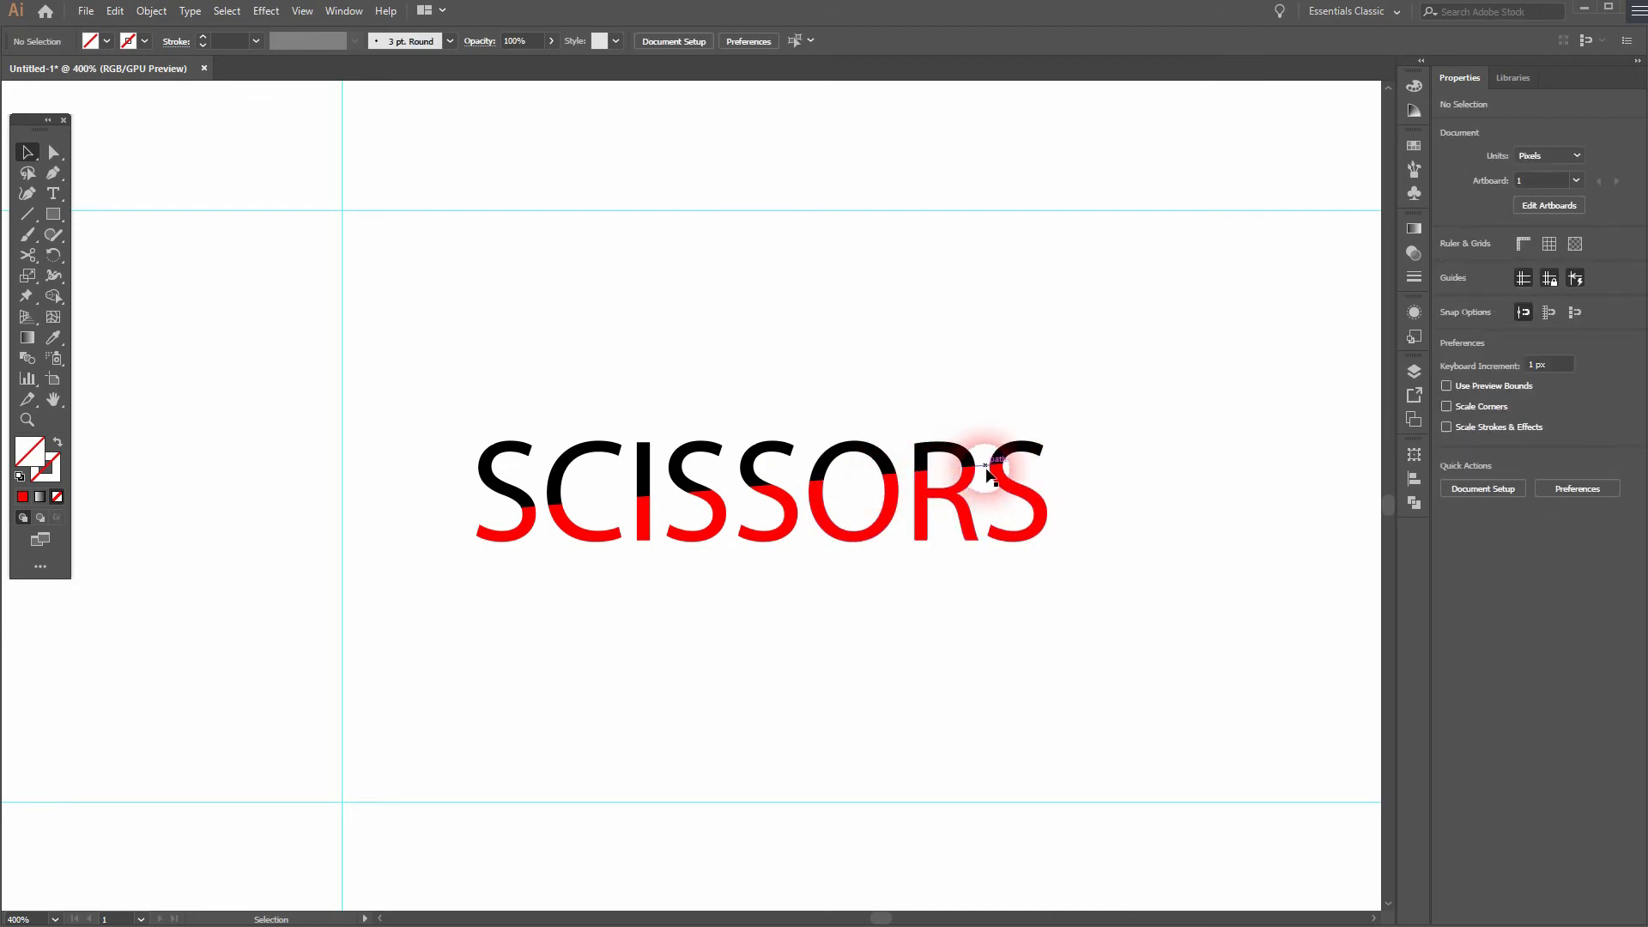
{"action": "left_click", "coordinate": [984, 464]}
{"action": "key", "text": "Delete"}
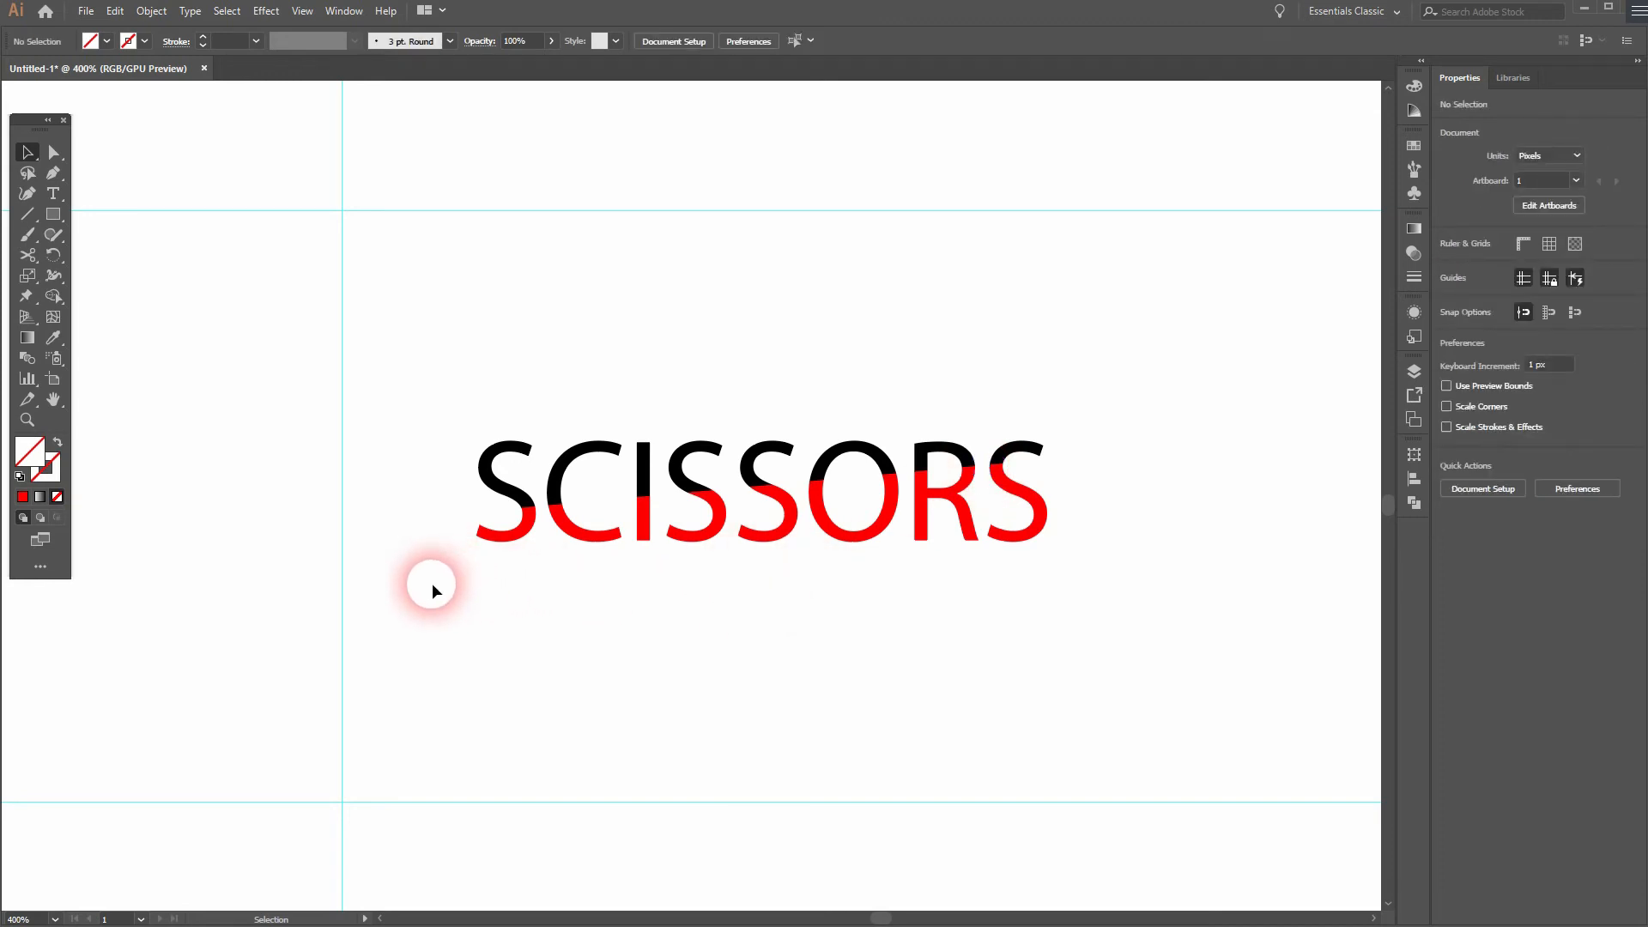
Ungroup the two-coloured SCISSORS lettering into separate pieces.
{"action": "left_click_drag", "start_coordinate": [557, 538], "coordinate": [554, 526]}
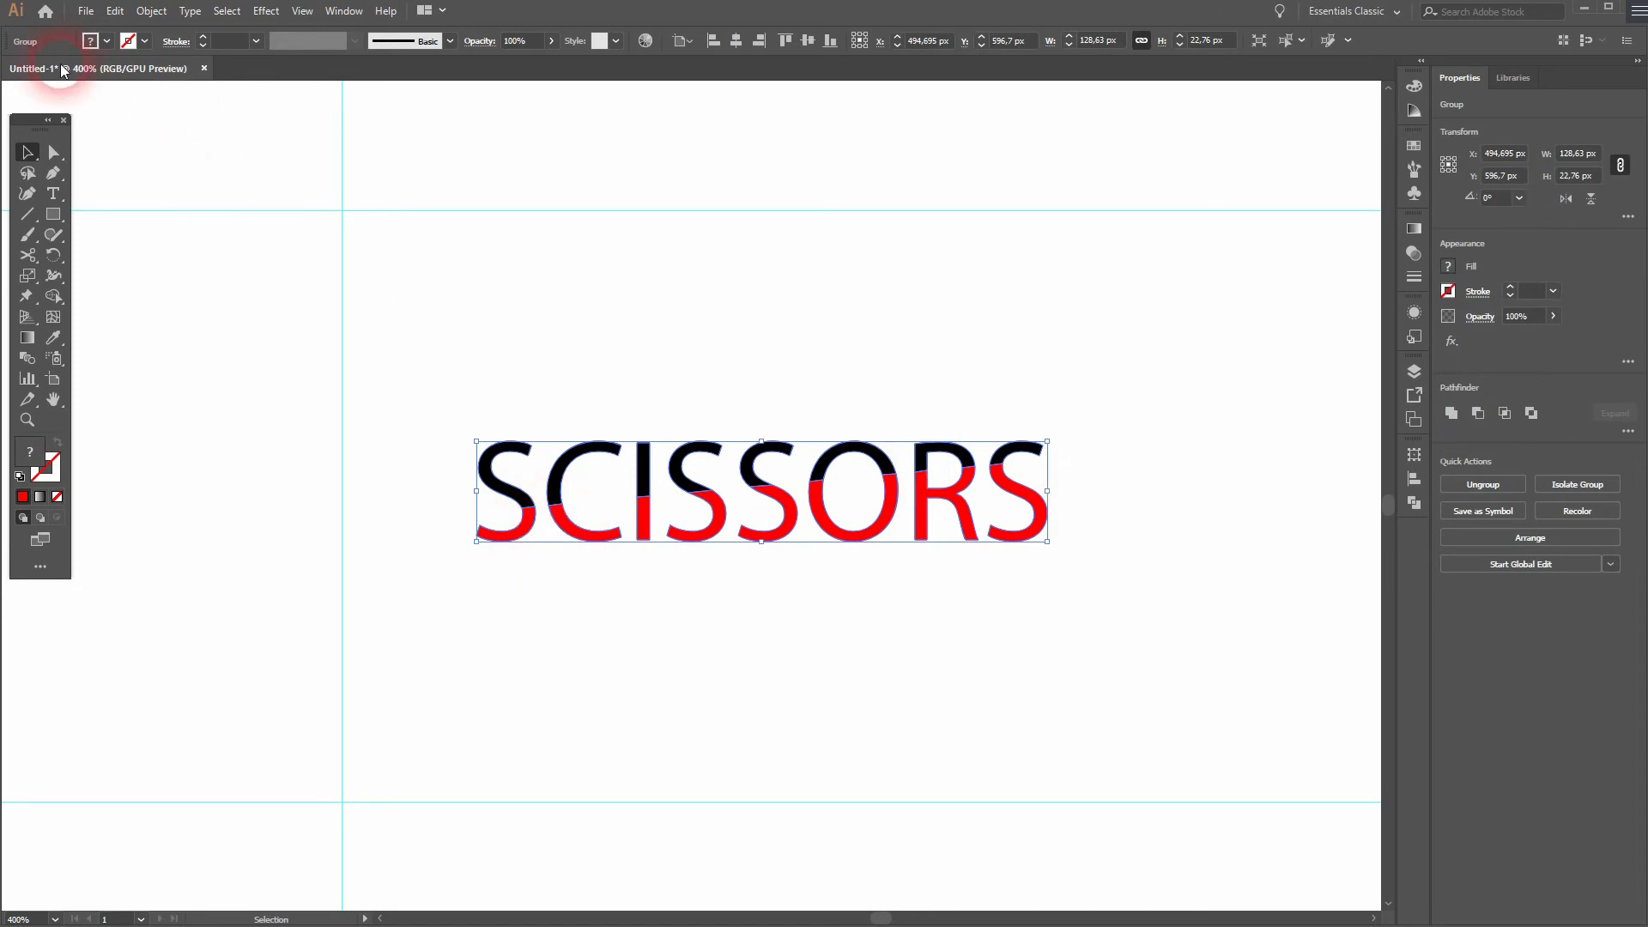
{"action": "left_click", "coordinate": [163, 12]}
{"action": "left_click", "coordinate": [235, 113]}
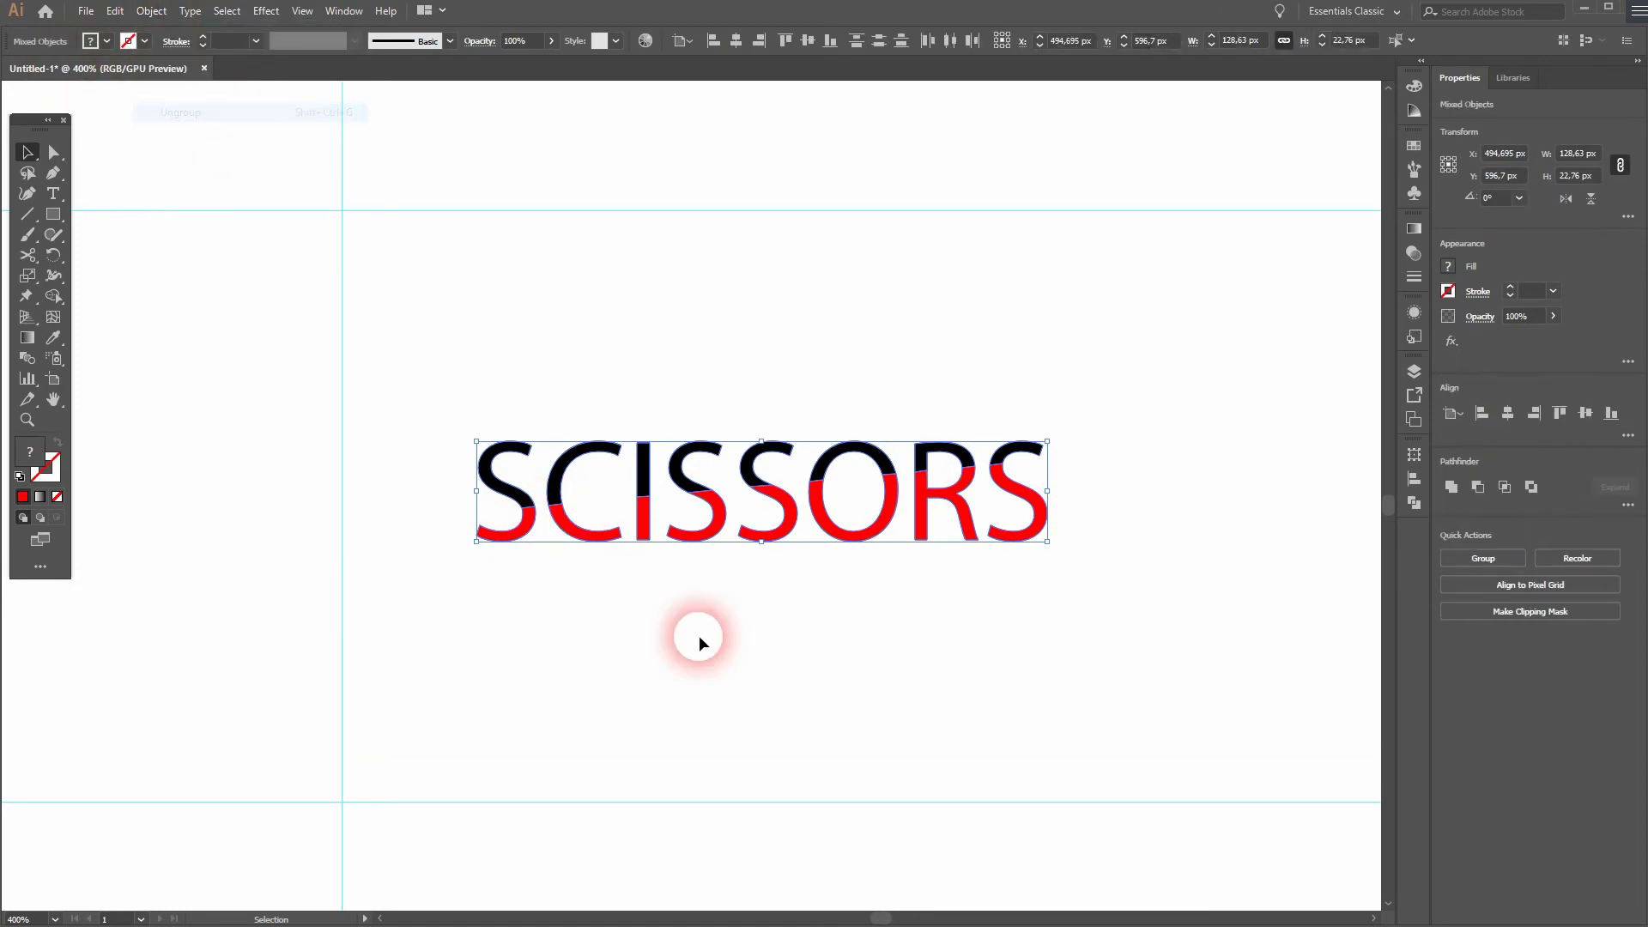
{"action": "left_click", "coordinate": [677, 630]}
Move the black upper piece of the first S up and to the left, clear of its red lower piece.
{"action": "double_click", "coordinate": [485, 463]}
{"action": "double_click", "coordinate": [611, 362]}
{"action": "left_click_drag", "start_coordinate": [501, 448], "coordinate": [438, 347]}
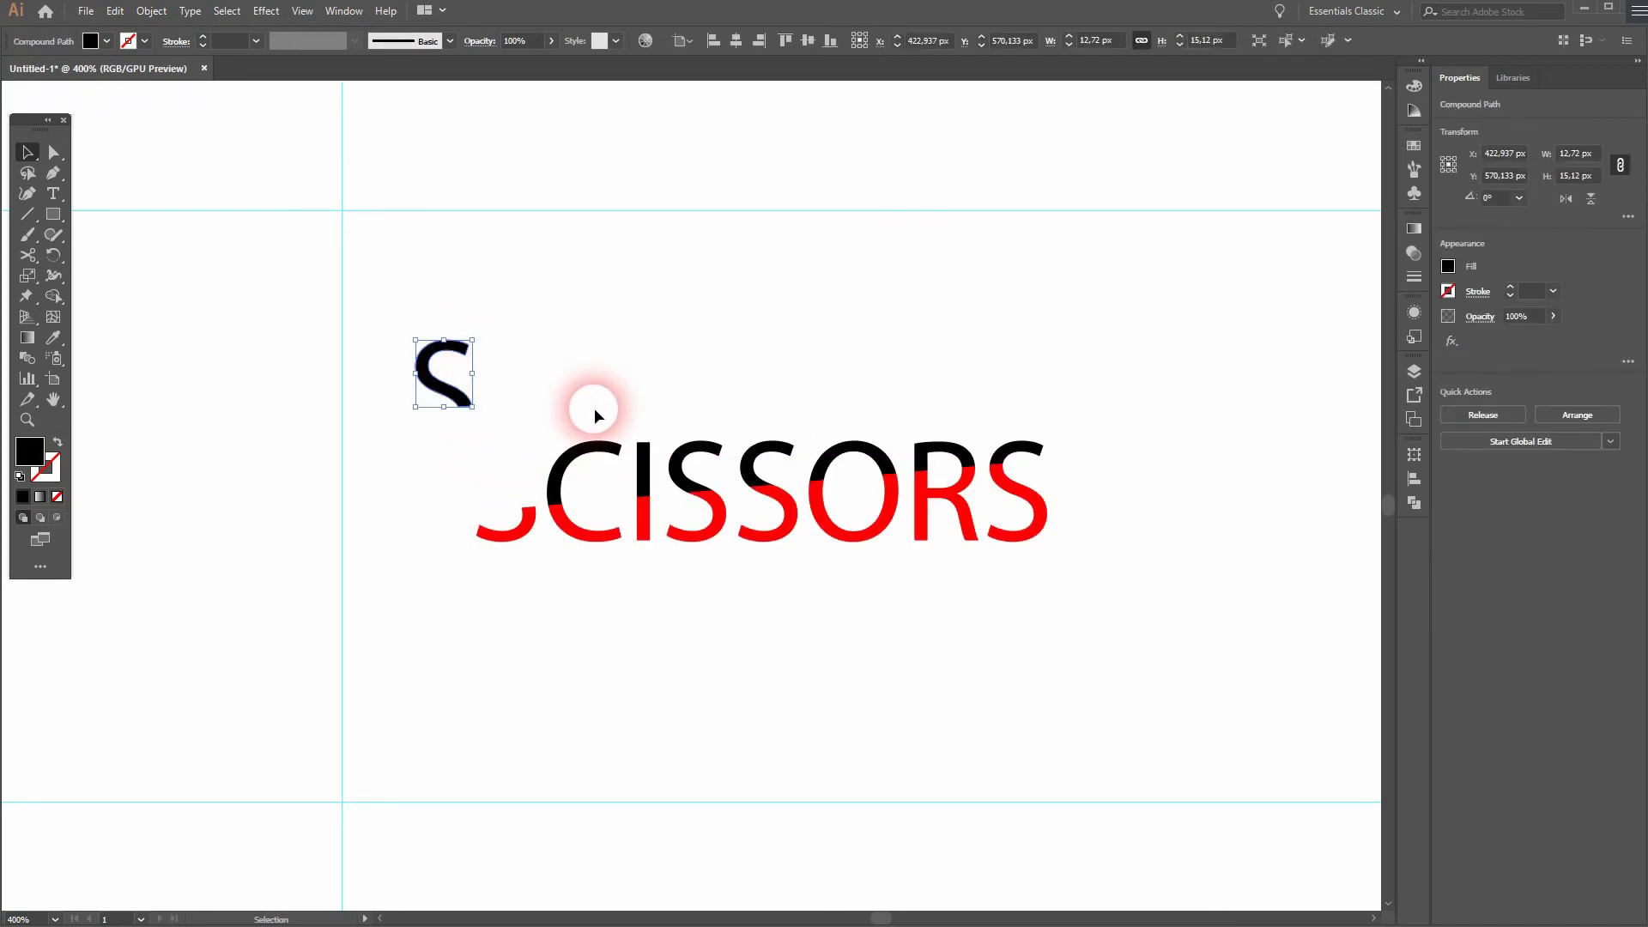
Undo the move of the first S's black upper piece.
{"action": "key", "text": "a"}
{"action": "key", "text": "ctrl+z"}
{"action": "key", "text": "v"}
Shift the black upper pieces of all SCISSORS letters together 3 px to the right and 1 px up.
{"action": "left_click_drag", "start_coordinate": [471, 381], "coordinate": [1088, 451]}
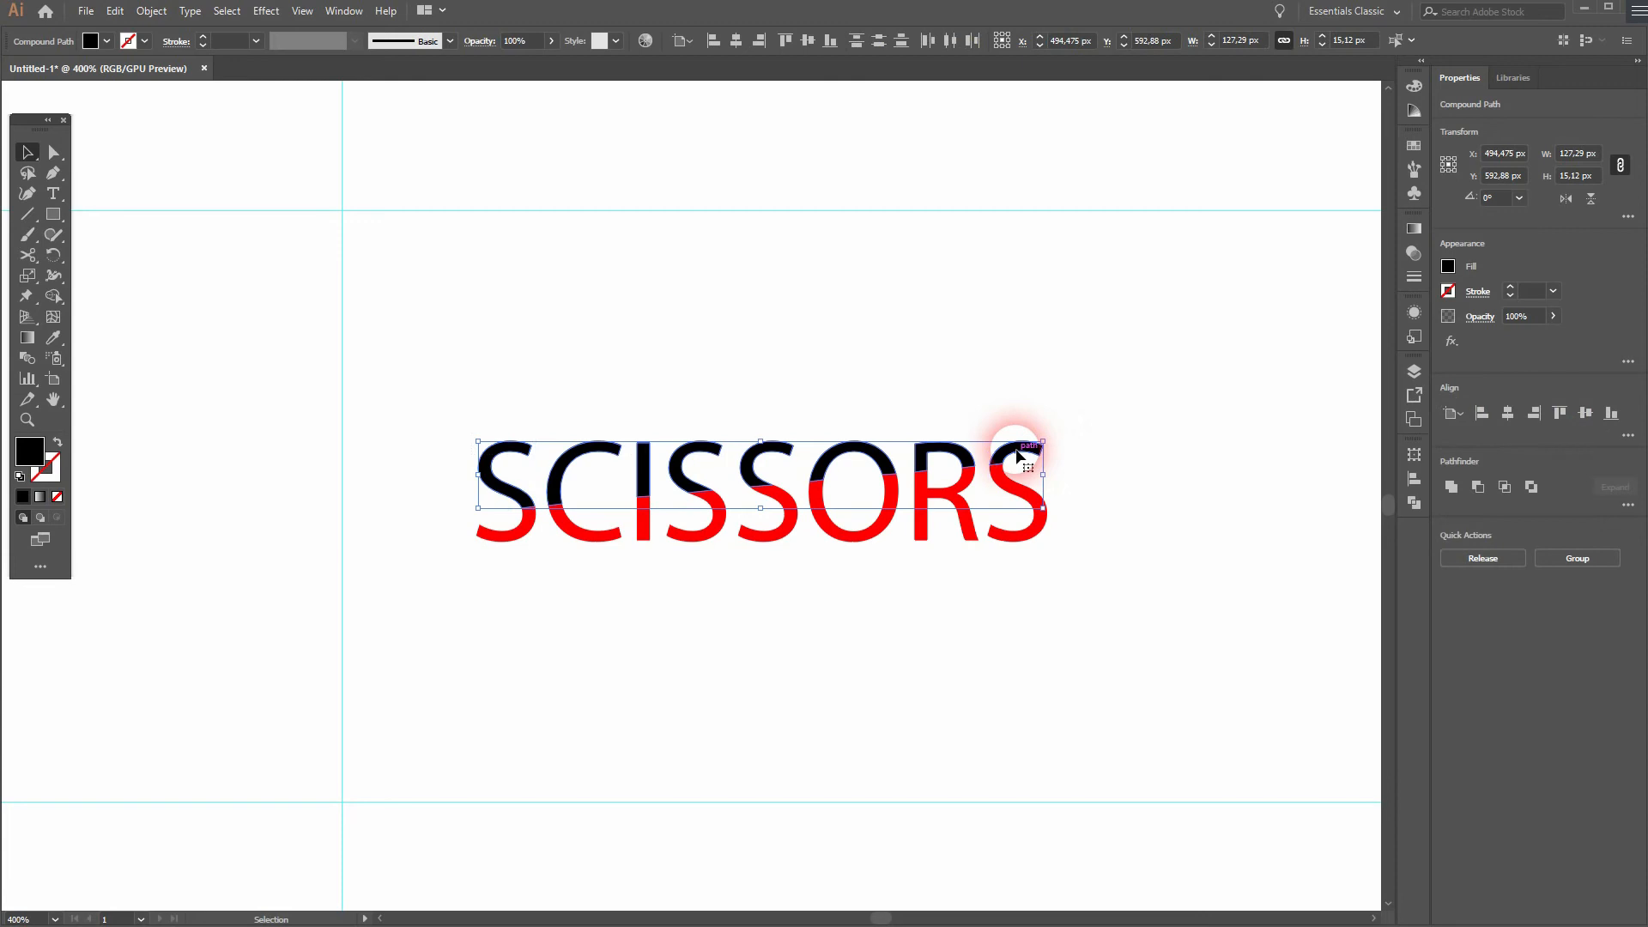
{"action": "key", "text": "Right"}
{"action": "key", "text": "Up"}
{"action": "key", "text": "Right"}
{"action": "key", "text": "Up"}
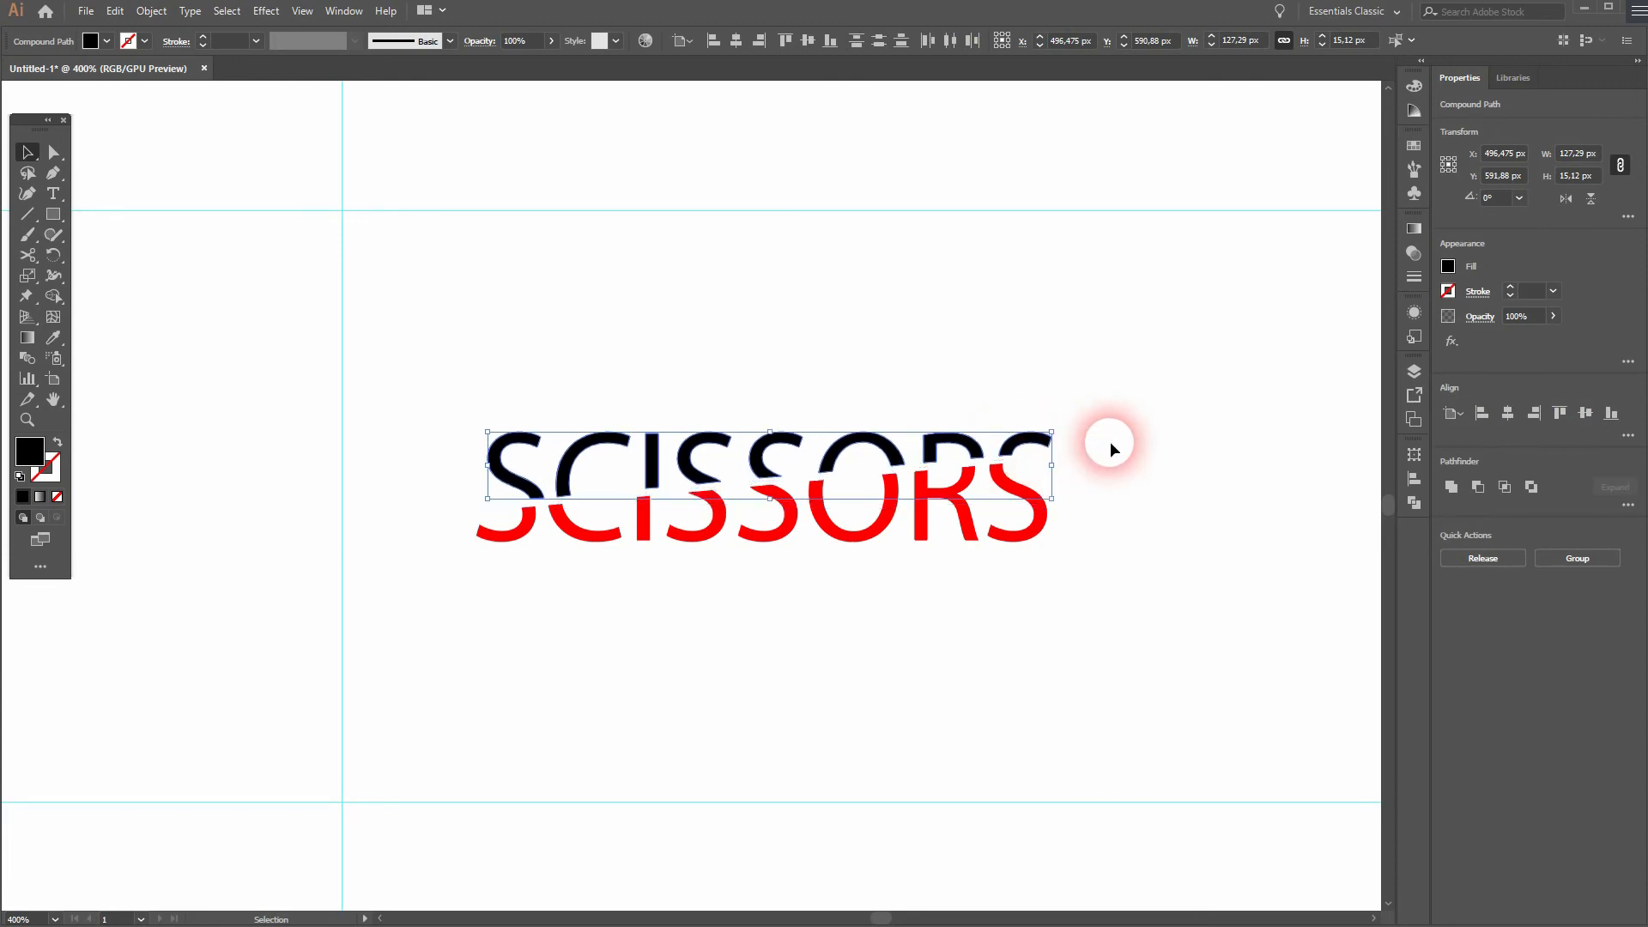
{"action": "key", "text": "Right"}
{"action": "key", "text": "Down"}
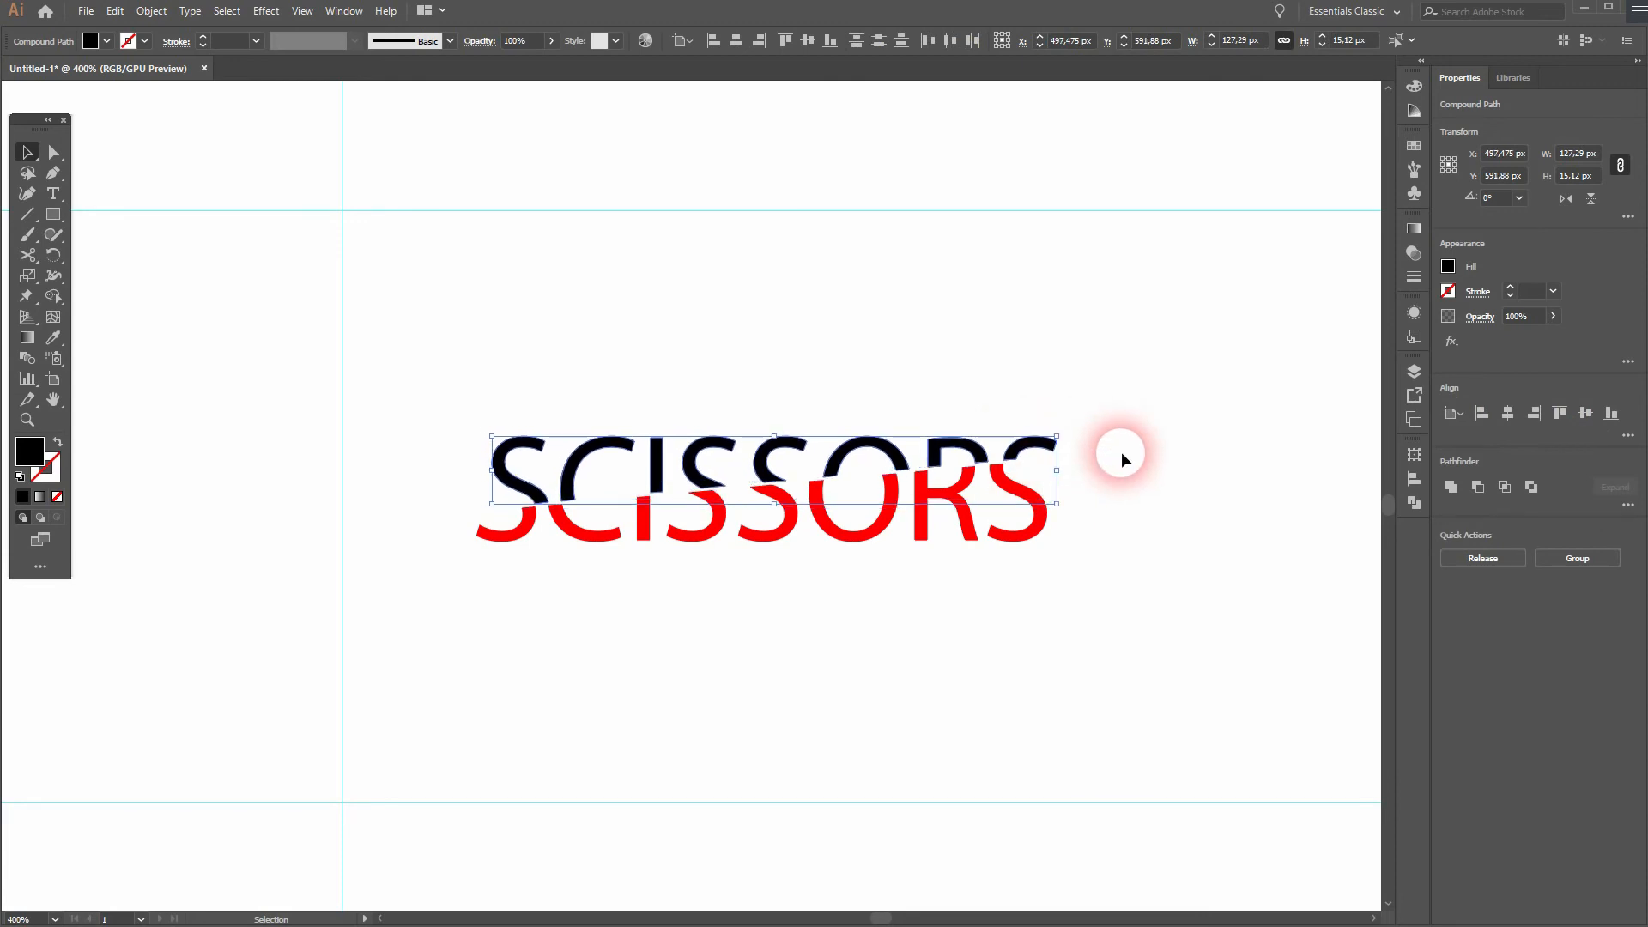
{"action": "left_click", "coordinate": [1121, 451]}
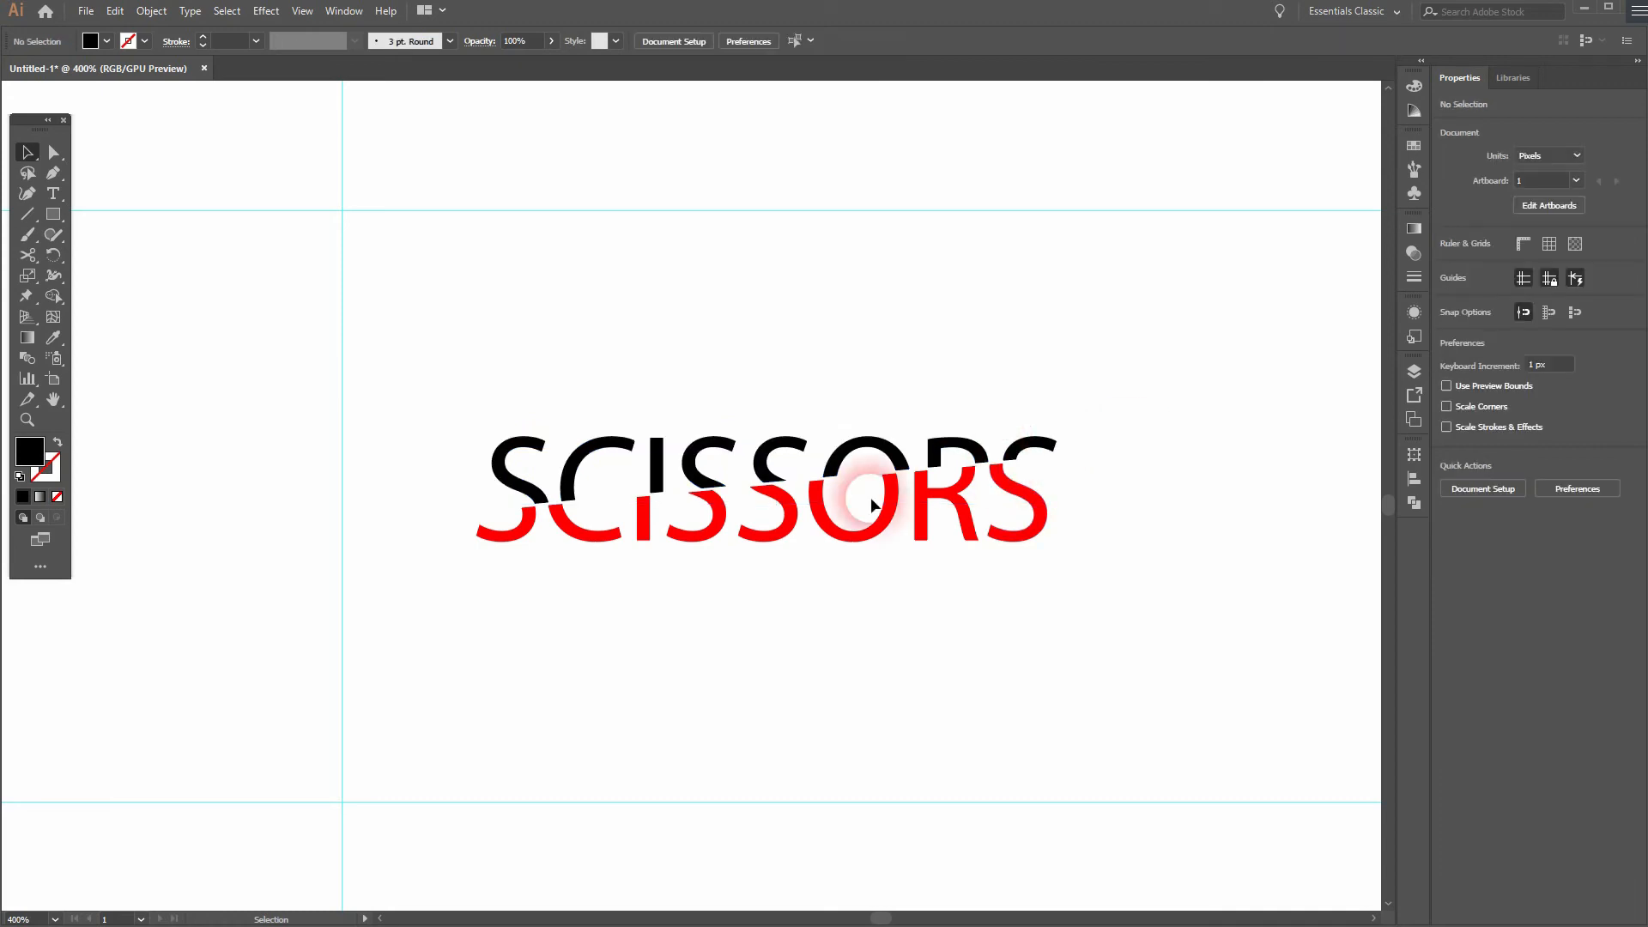
Fill all upper and lower pieces of the SCISSORS lettering with black.
{"action": "left_click_drag", "start_coordinate": [396, 570], "coordinate": [1207, 369]}
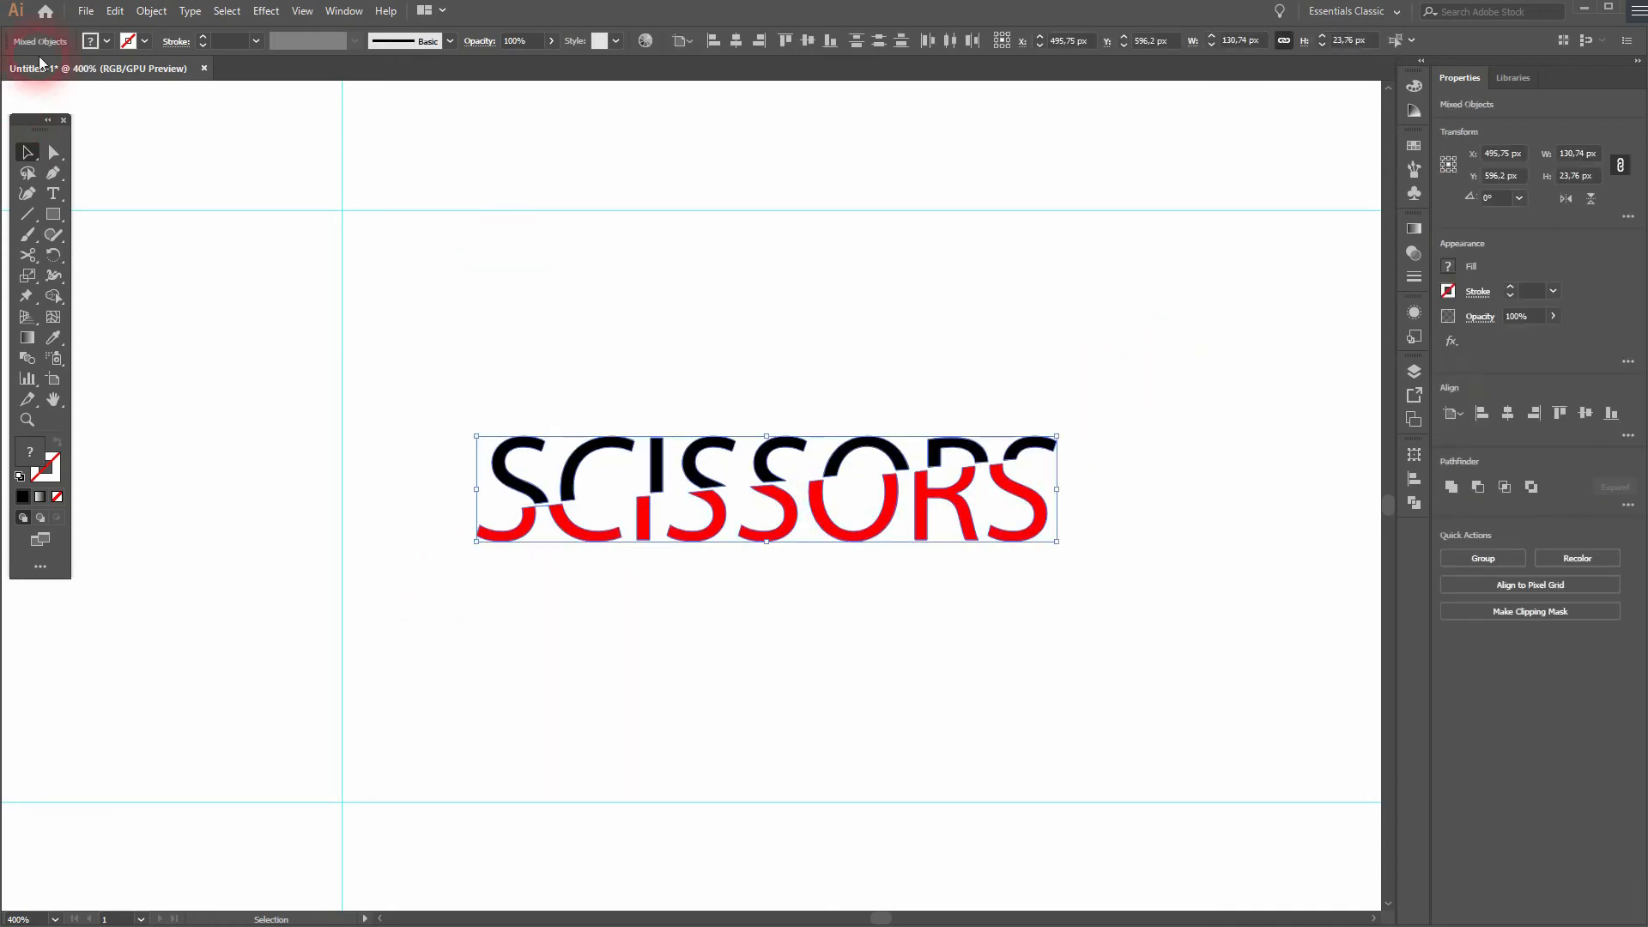
{"action": "left_click", "coordinate": [106, 41]}
{"action": "left_click", "coordinate": [67, 90]}
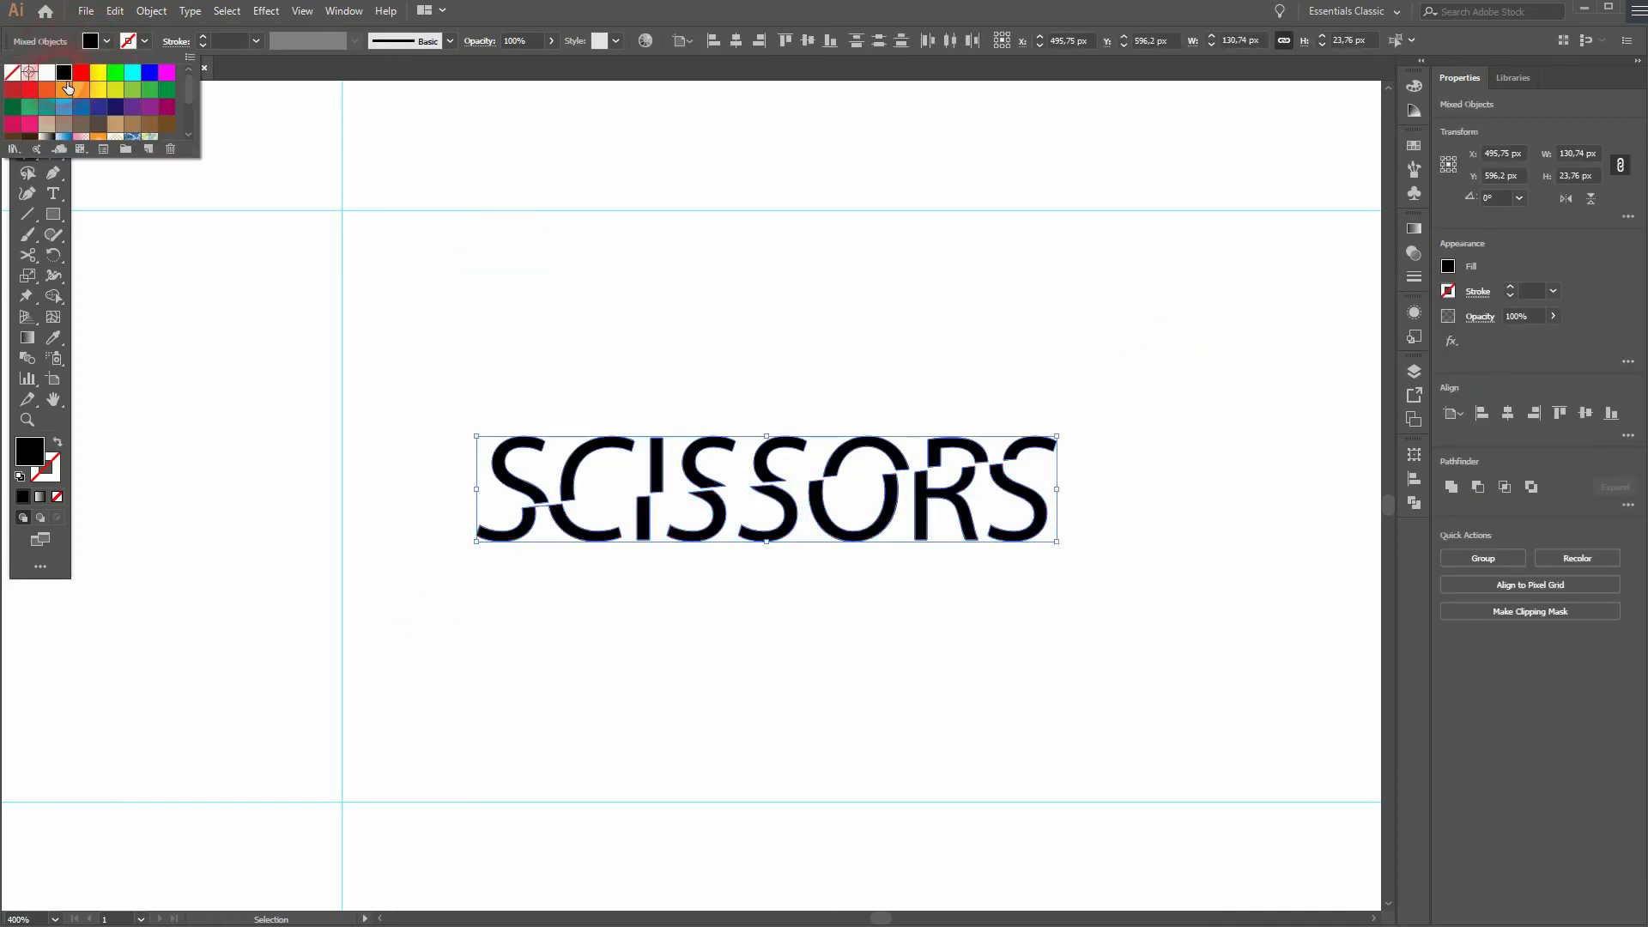
{"action": "left_click", "coordinate": [604, 335]}
{"action": "left_click", "coordinate": [605, 333]}
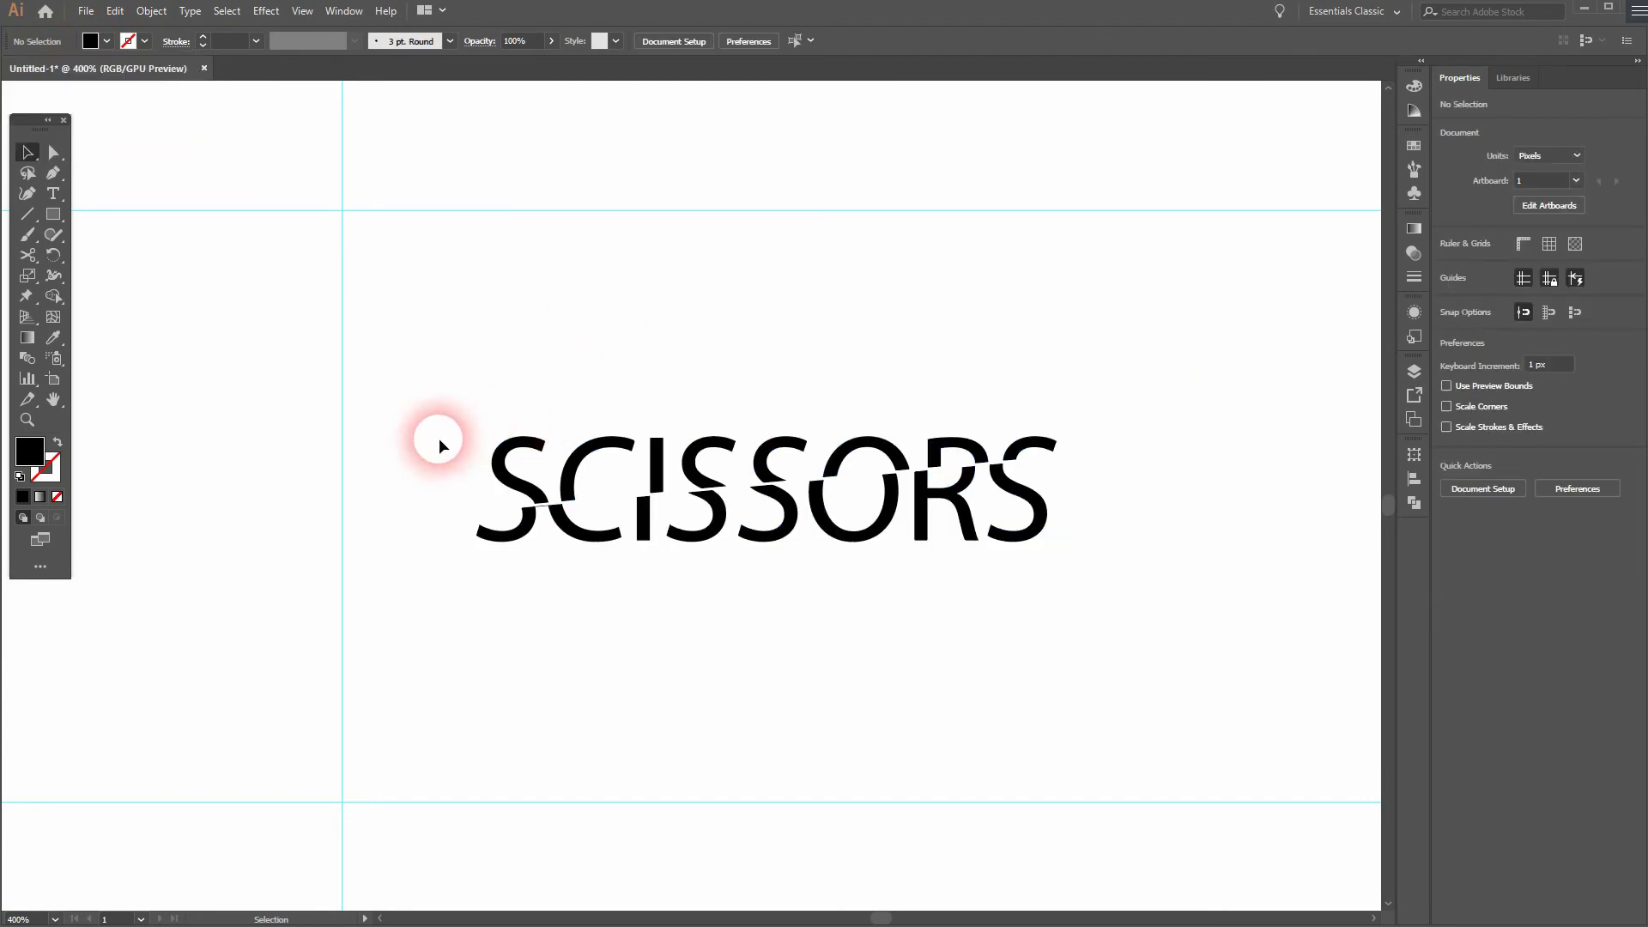
Place a copy of the intact LOGO text in the empty area to the right of the two LOGO examples.
{"action": "key", "text": "space"}
{"action": "left_click_drag", "start_coordinate": [292, 573], "coordinate": [1053, 254]}
{"action": "left_click_drag", "start_coordinate": [605, 593], "coordinate": [884, 305]}
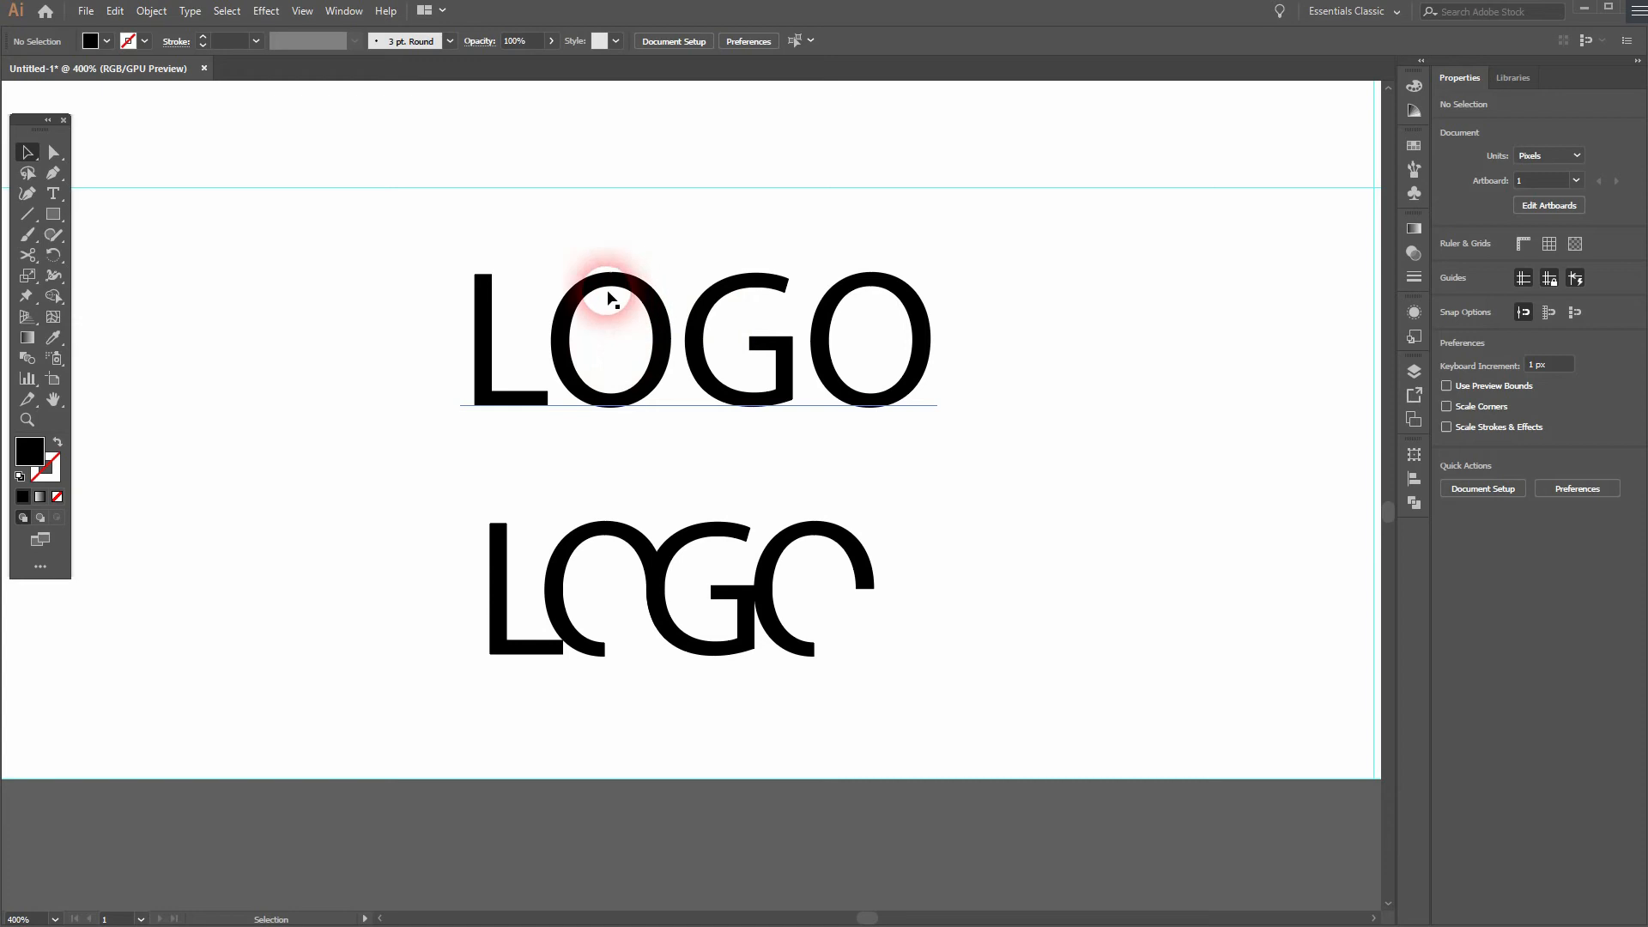
{"action": "left_click_drag", "start_coordinate": [1067, 547], "coordinate": [746, 498]}
{"action": "left_click_drag", "start_coordinate": [133, 644], "coordinate": [704, 203]}
{"action": "left_click_drag", "start_coordinate": [600, 270], "coordinate": [997, 288]}
{"action": "left_click", "coordinate": [1196, 331]}
{"action": "left_click_drag", "start_coordinate": [1195, 331], "coordinate": [773, 320]}
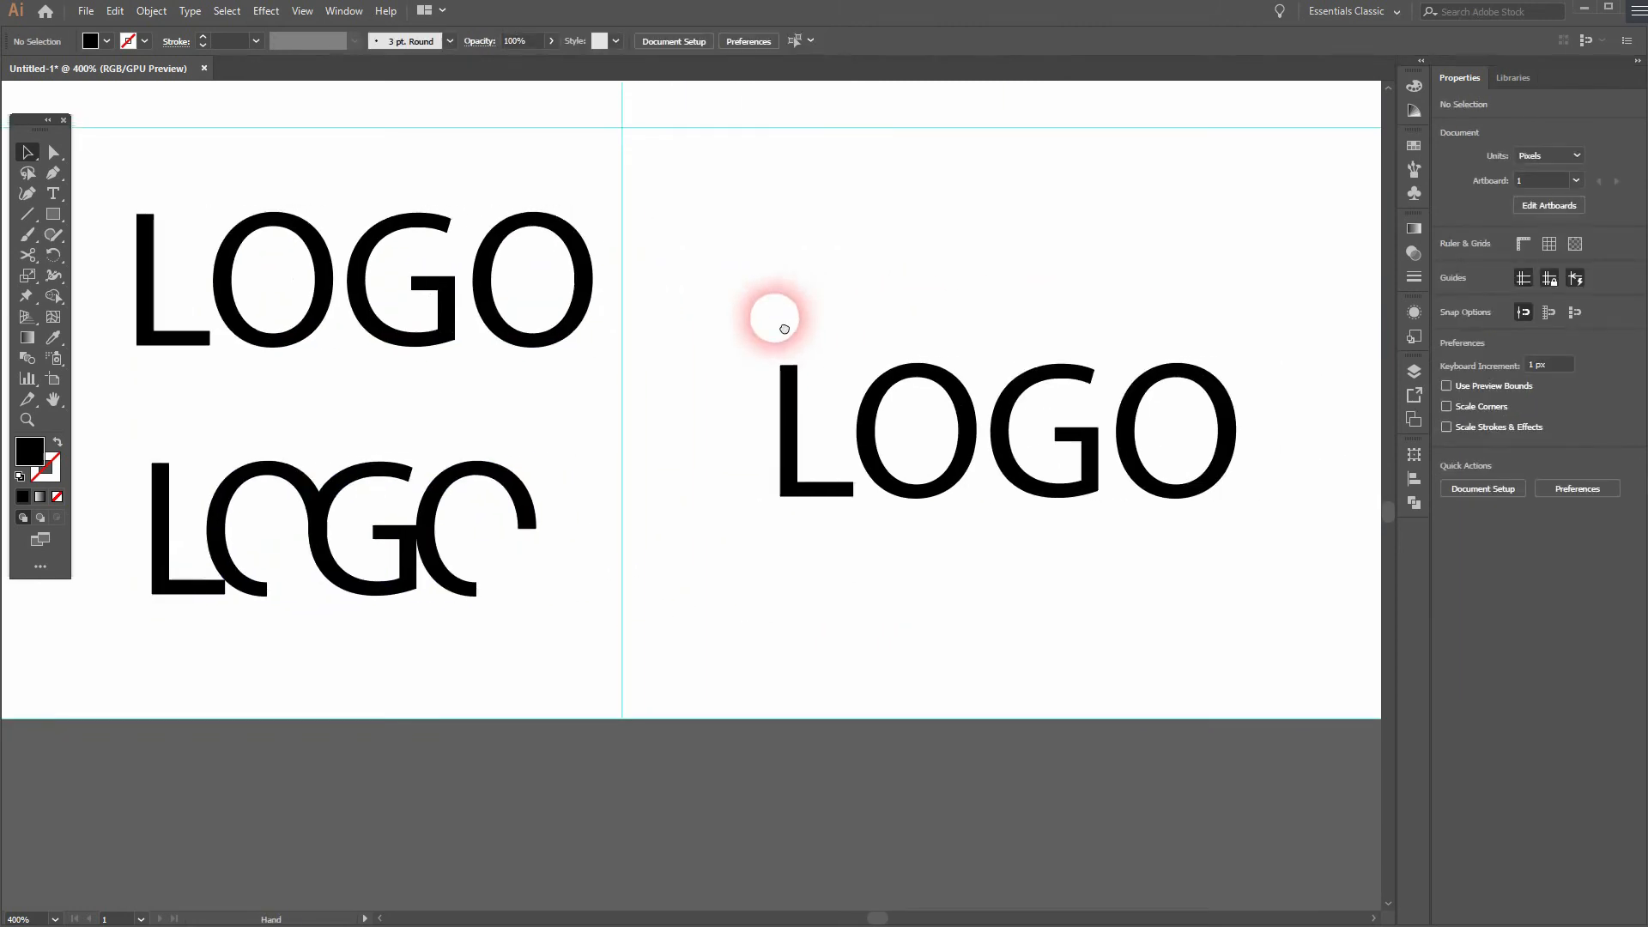
Convert the copied LOGO text to outlines and ungroup it into separate letters.
{"action": "left_click", "coordinate": [940, 453]}
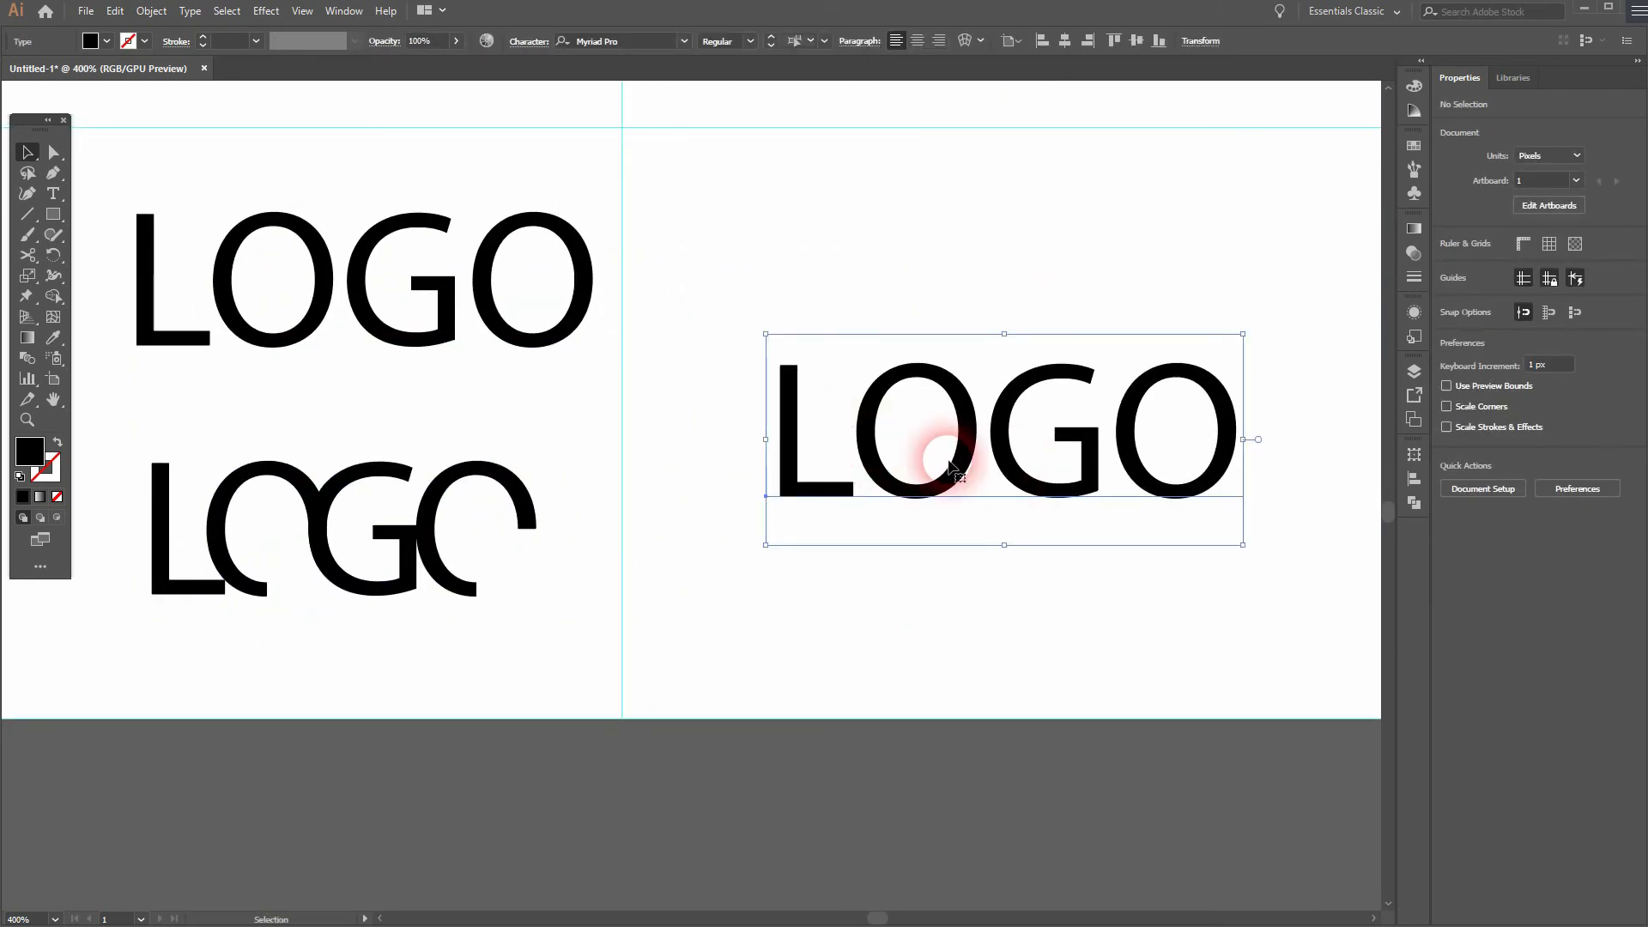
{"action": "right_click", "coordinate": [970, 421]}
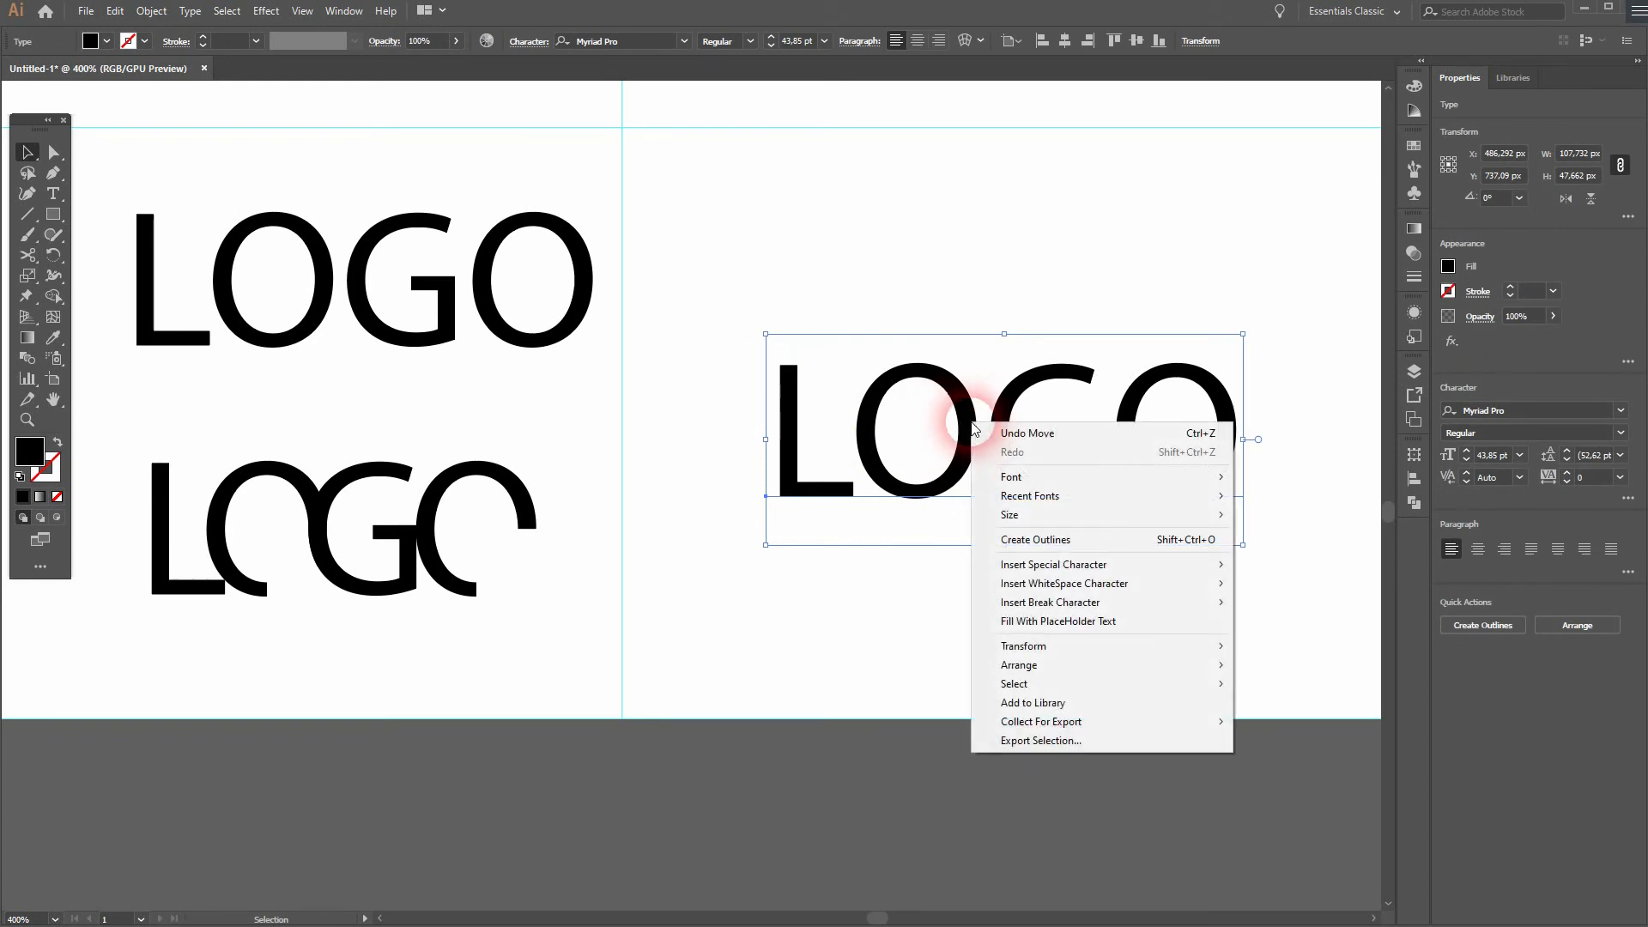
{"action": "left_click", "coordinate": [1102, 548]}
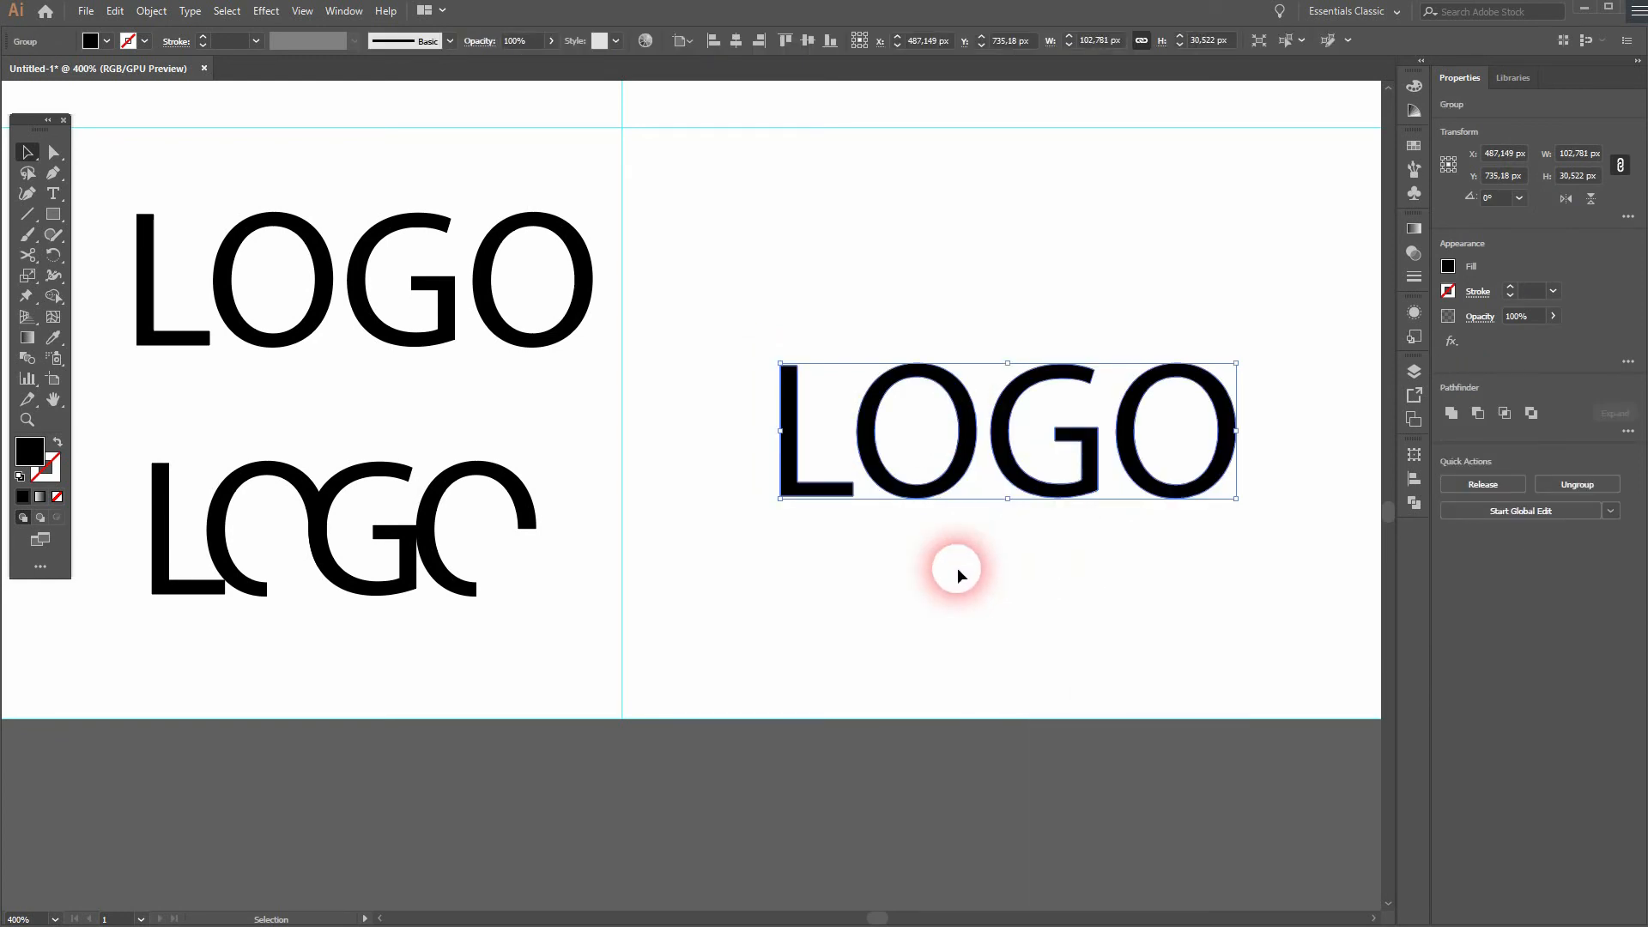
{"action": "left_click", "coordinate": [151, 10]}
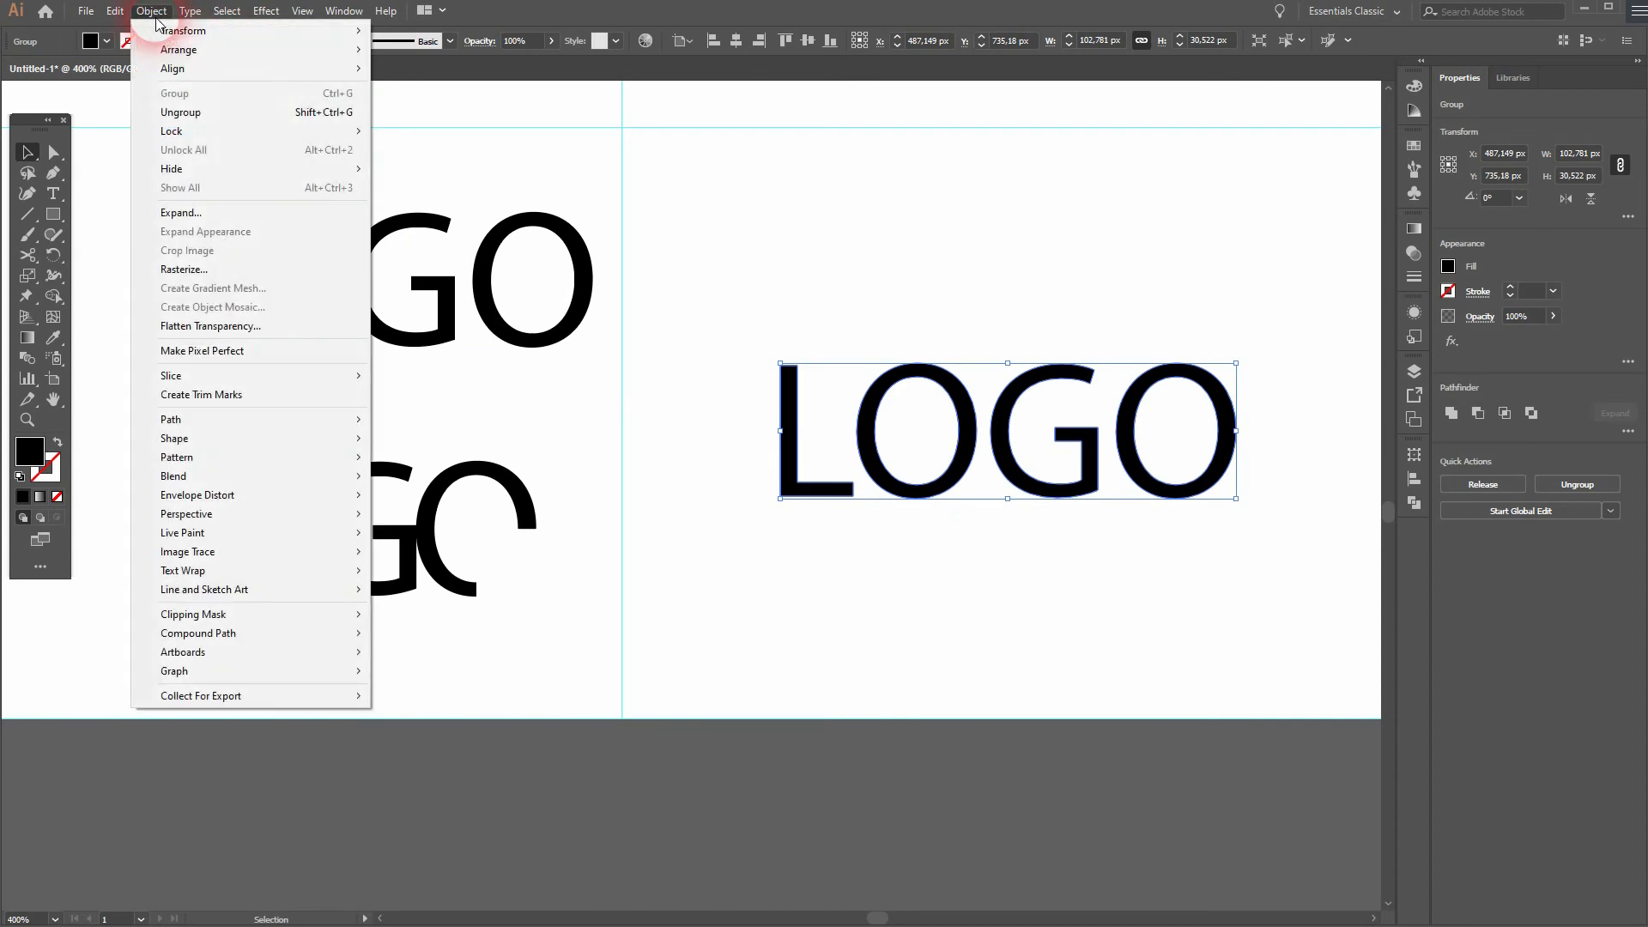
{"action": "left_click", "coordinate": [231, 111]}
{"action": "left_click", "coordinate": [913, 552]}
Move the L to the right until its foot meets the first O.
{"action": "left_click", "coordinate": [845, 493]}
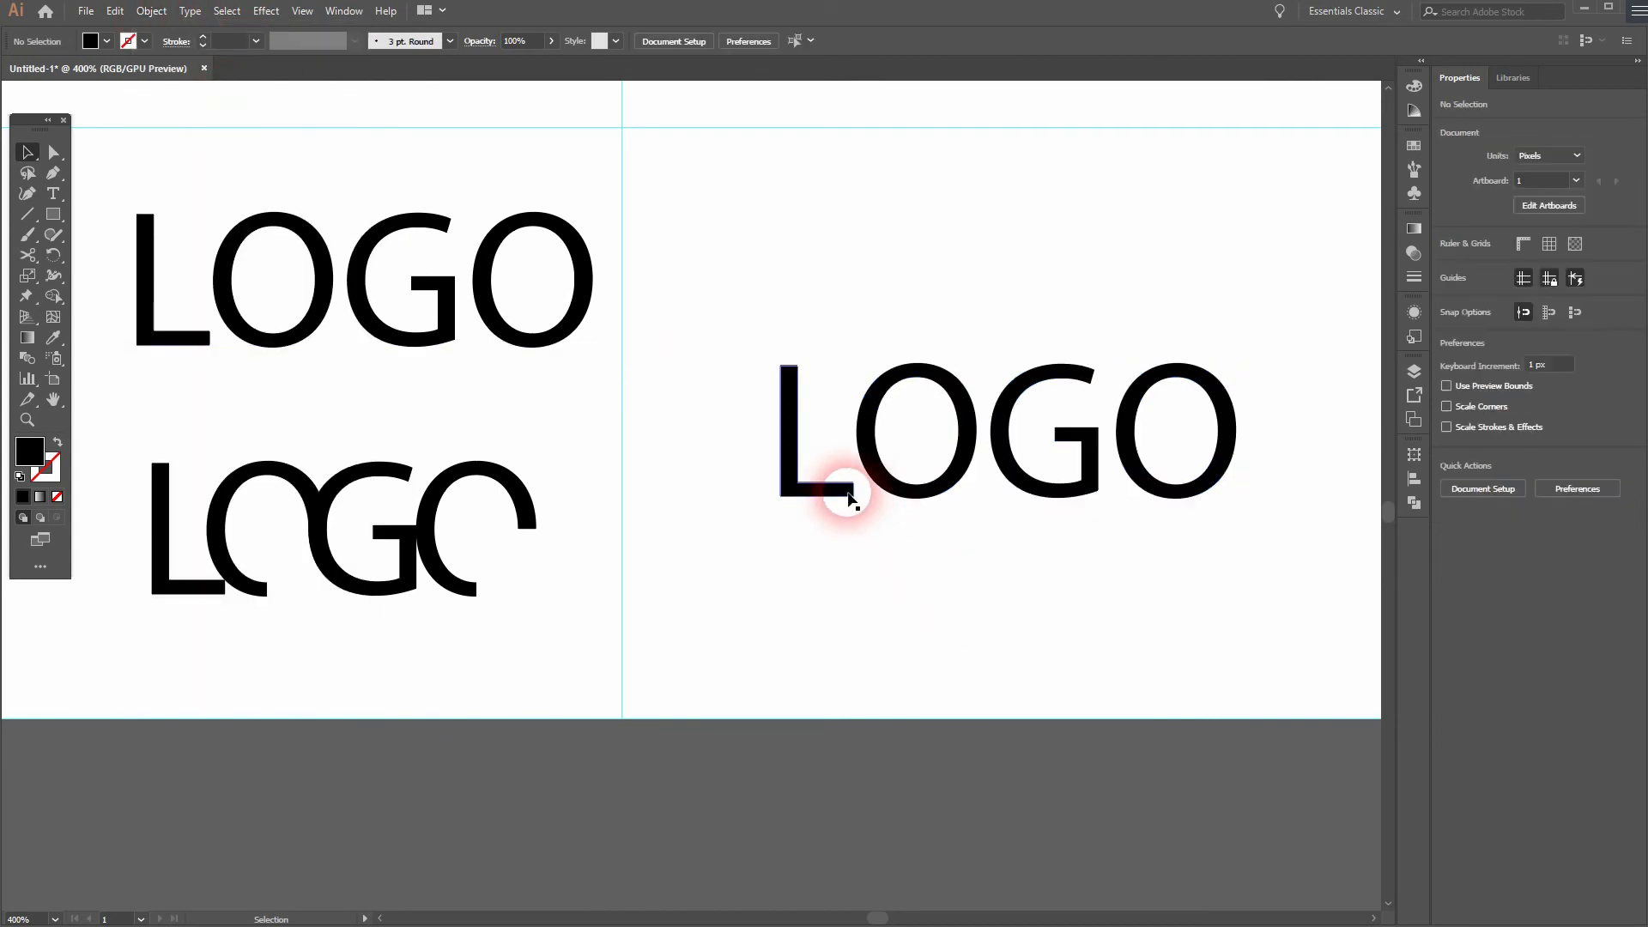
{"action": "key", "text": "a"}
{"action": "left_click_drag", "start_coordinate": [852, 487], "coordinate": [875, 490]}
{"action": "left_click", "coordinate": [976, 513]}
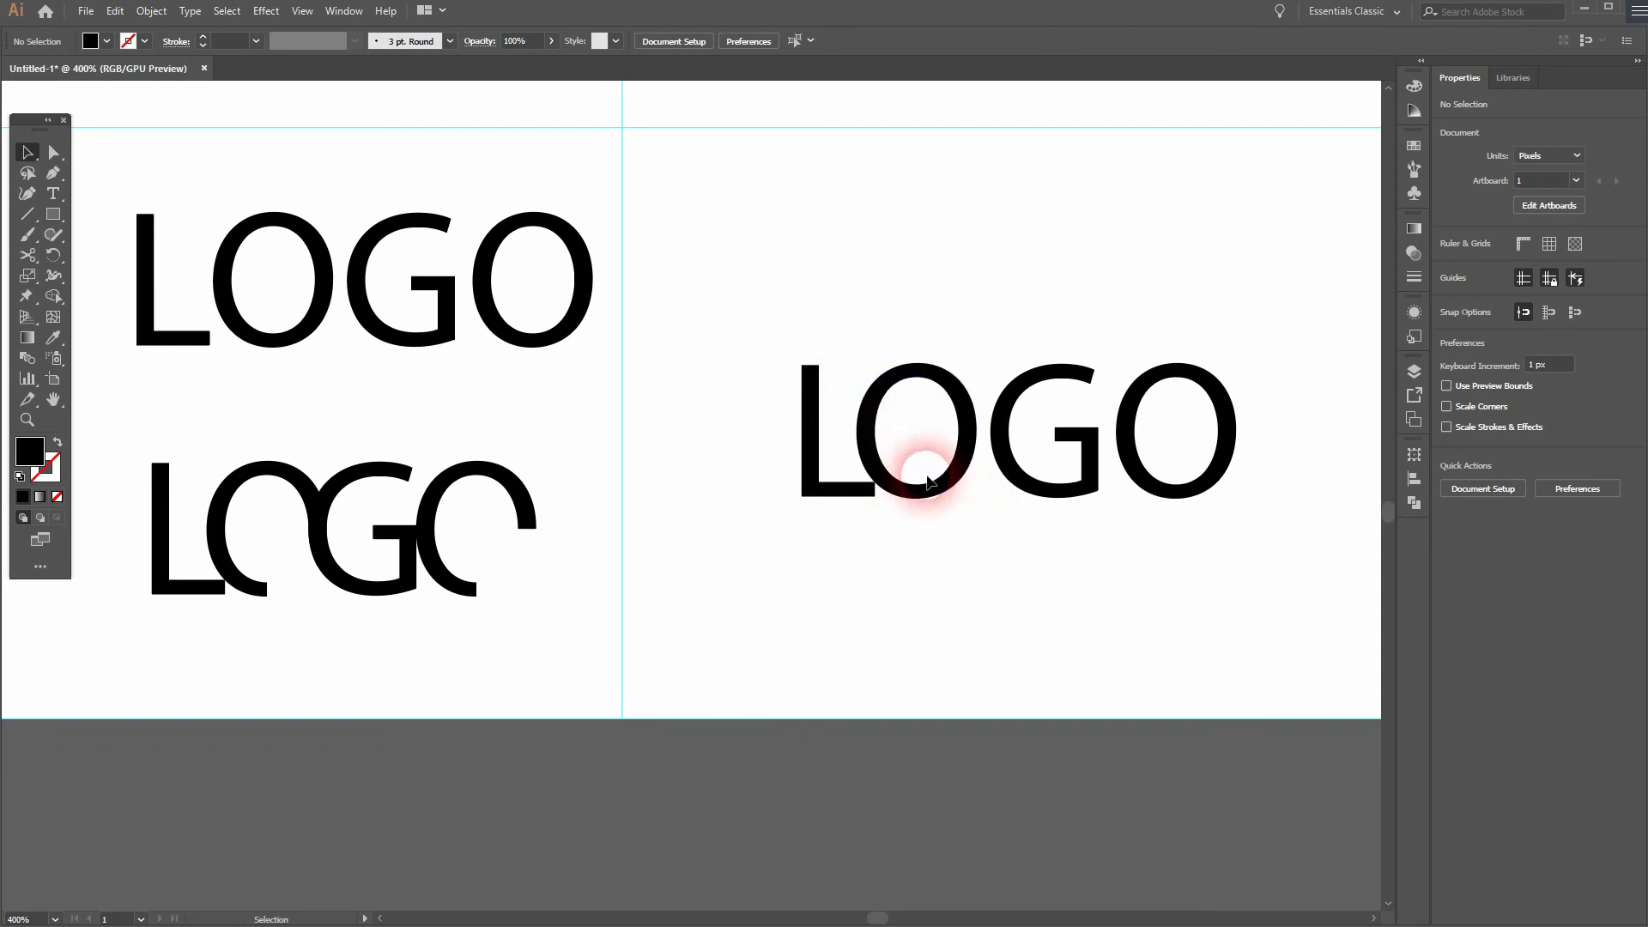
Move the L and first O together to the right so the O's right stroke overlaps the G's left stroke.
{"action": "left_click_drag", "start_coordinate": [785, 518], "coordinate": [870, 378]}
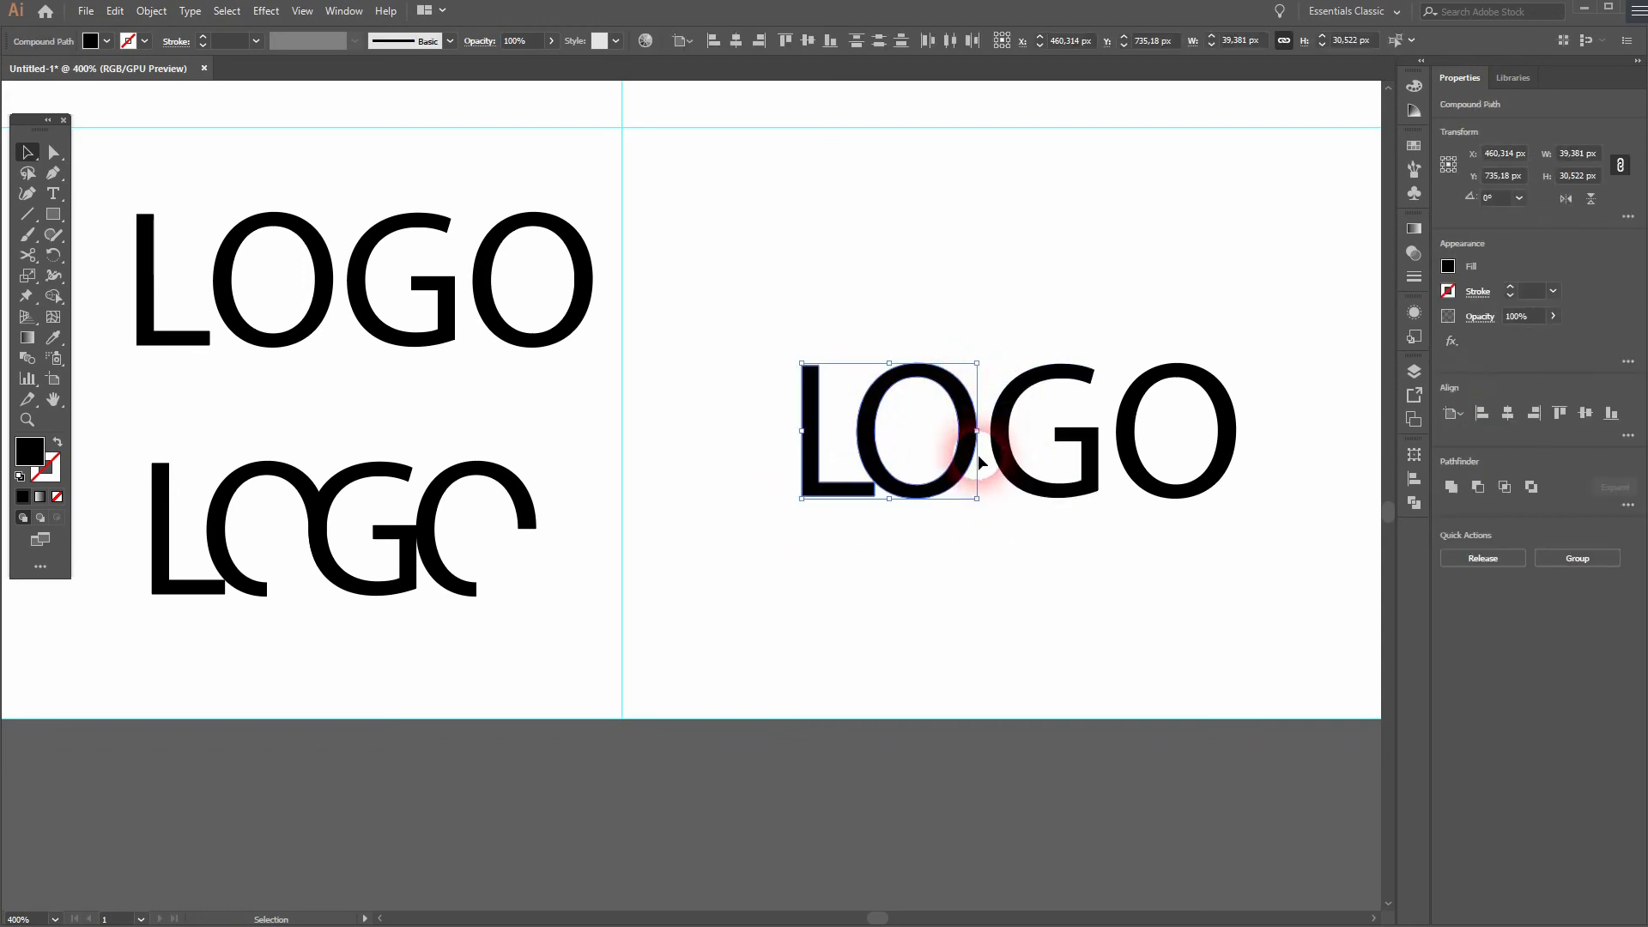
{"action": "key", "text": "ctrl"}
{"action": "mouse_move", "coordinate": [978, 438]}
{"action": "left_mouse_down"}
{"action": "mouse_move", "coordinate": [953, 434]}
{"action": "mouse_move", "coordinate": [998, 437]}
{"action": "left_mouse_up"}
{"action": "left_click", "coordinate": [1073, 518]}
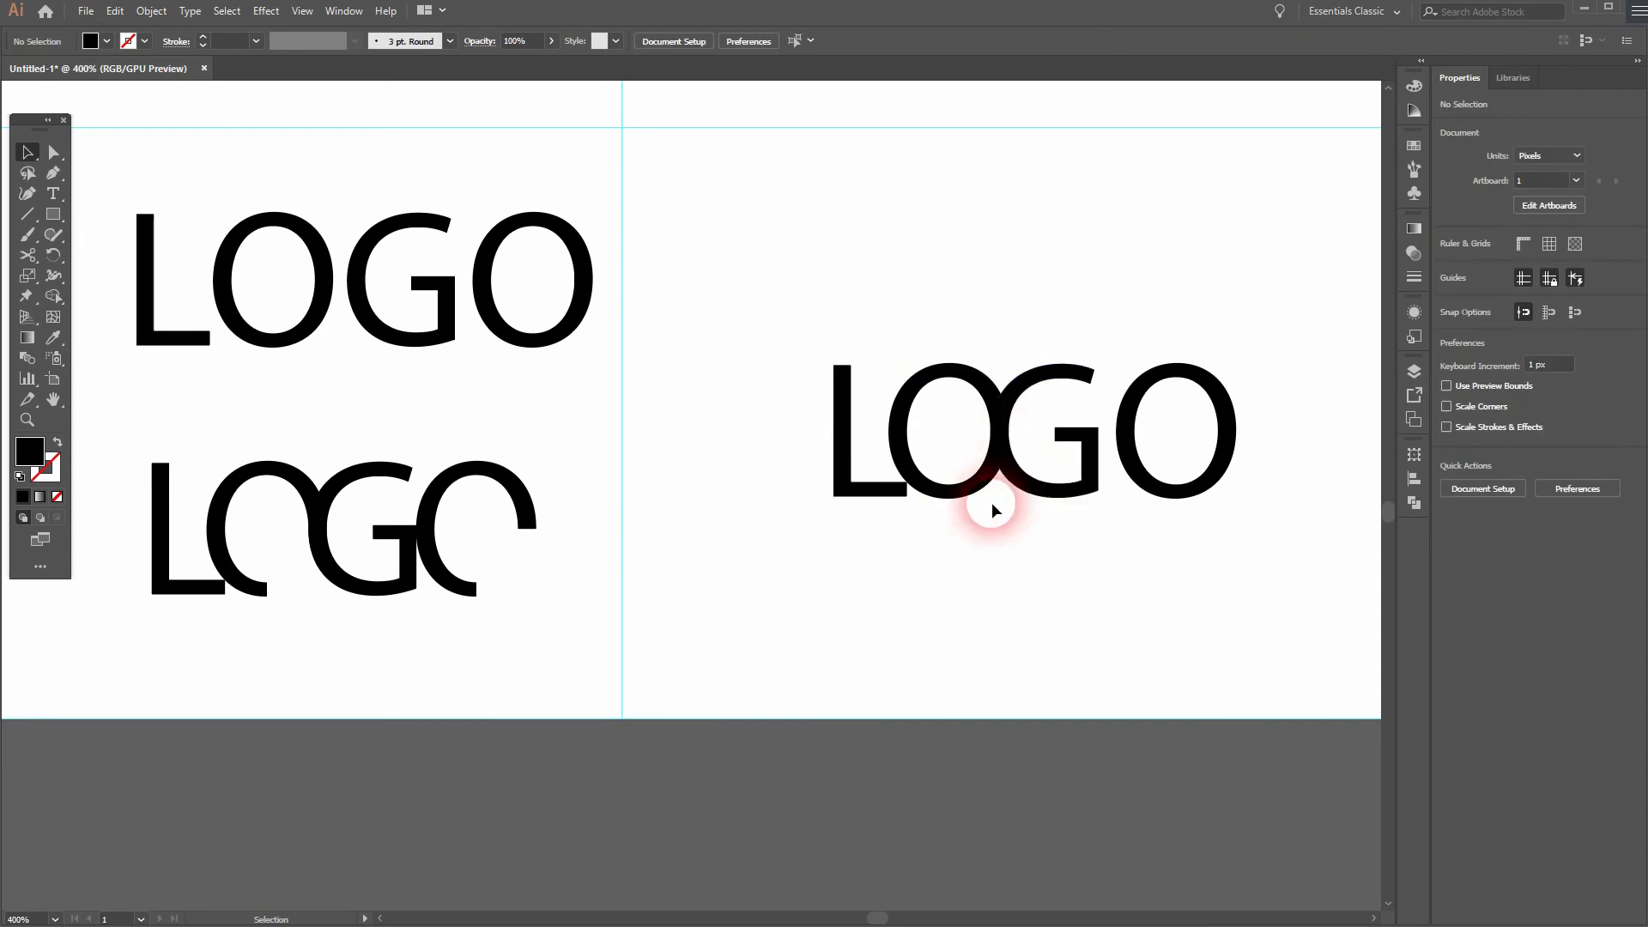
{"action": "key", "text": "a"}
{"action": "left_click", "coordinate": [1087, 447]}
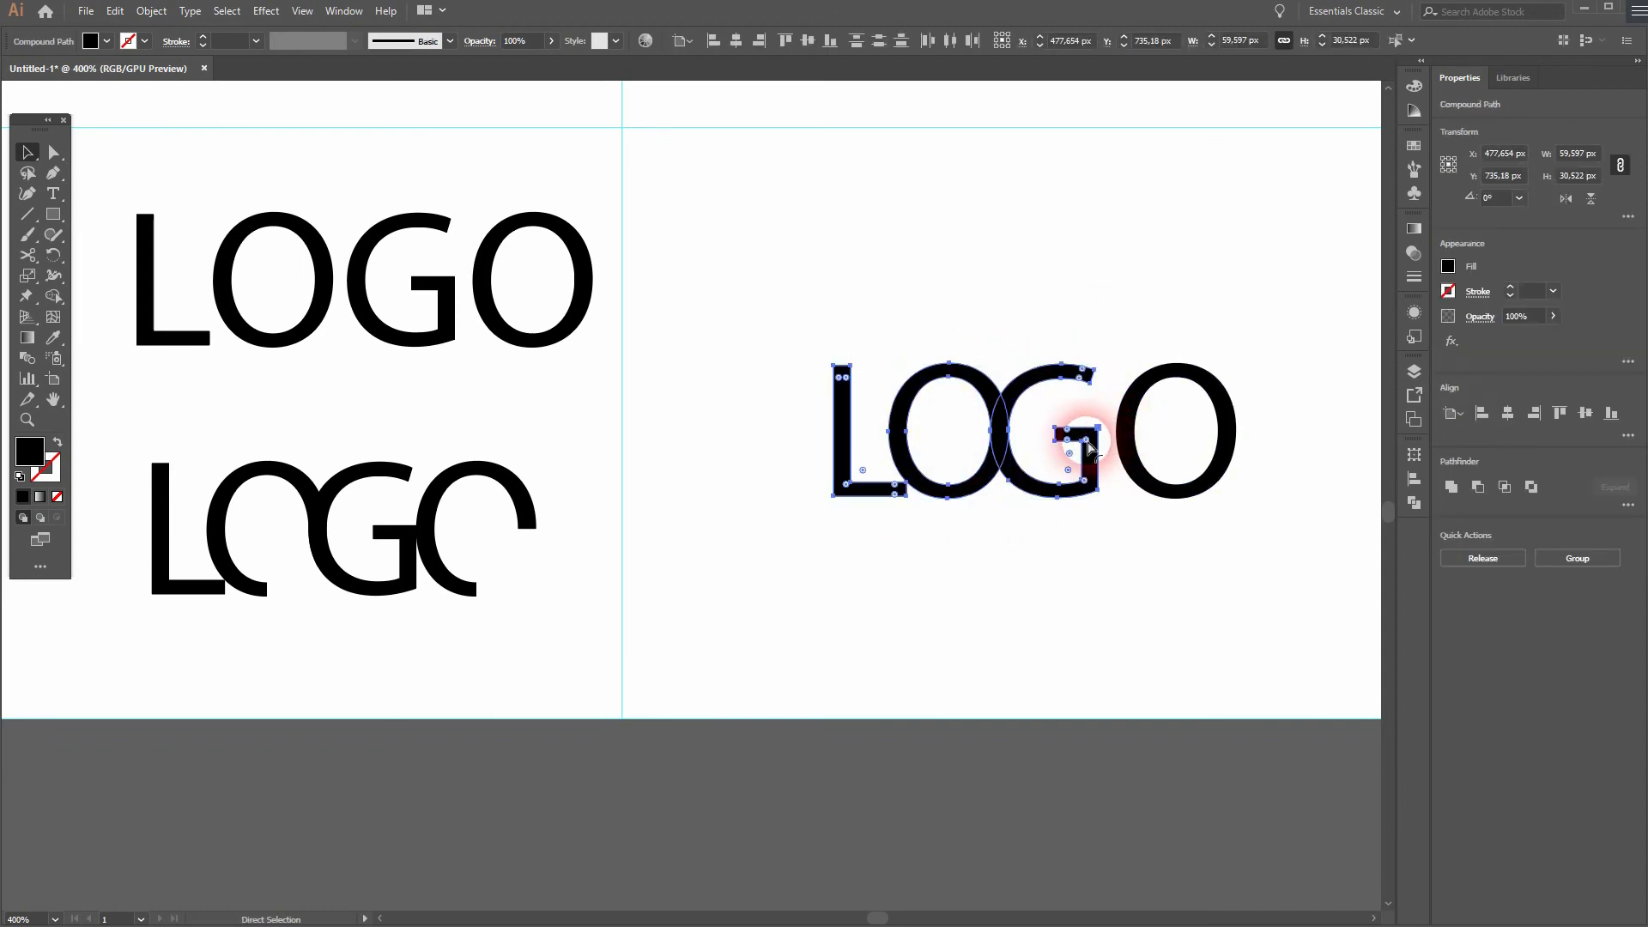
{"action": "key", "text": "v"}
{"action": "left_click", "coordinate": [1134, 524]}
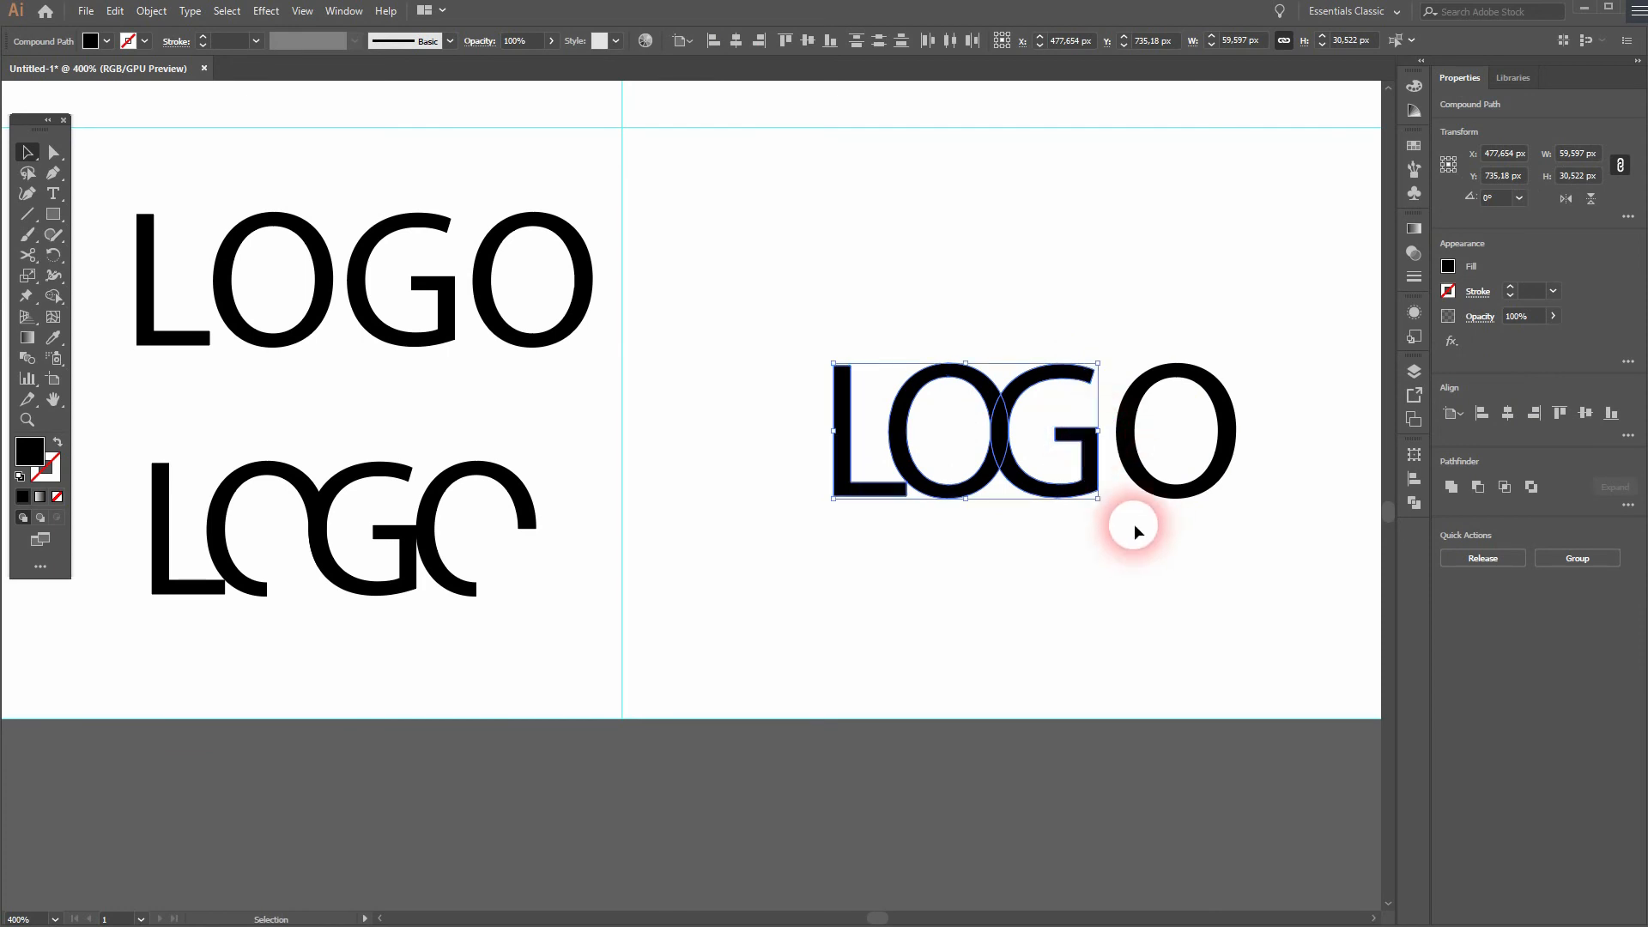
Move the last O to the left until it touches the right edge of the G.
{"action": "left_click", "coordinate": [1134, 439]}
{"action": "key", "text": "a"}
{"action": "left_click", "coordinate": [1117, 436]}
{"action": "left_click_drag", "start_coordinate": [1117, 439], "coordinate": [1099, 434]}
{"action": "key", "text": "v"}
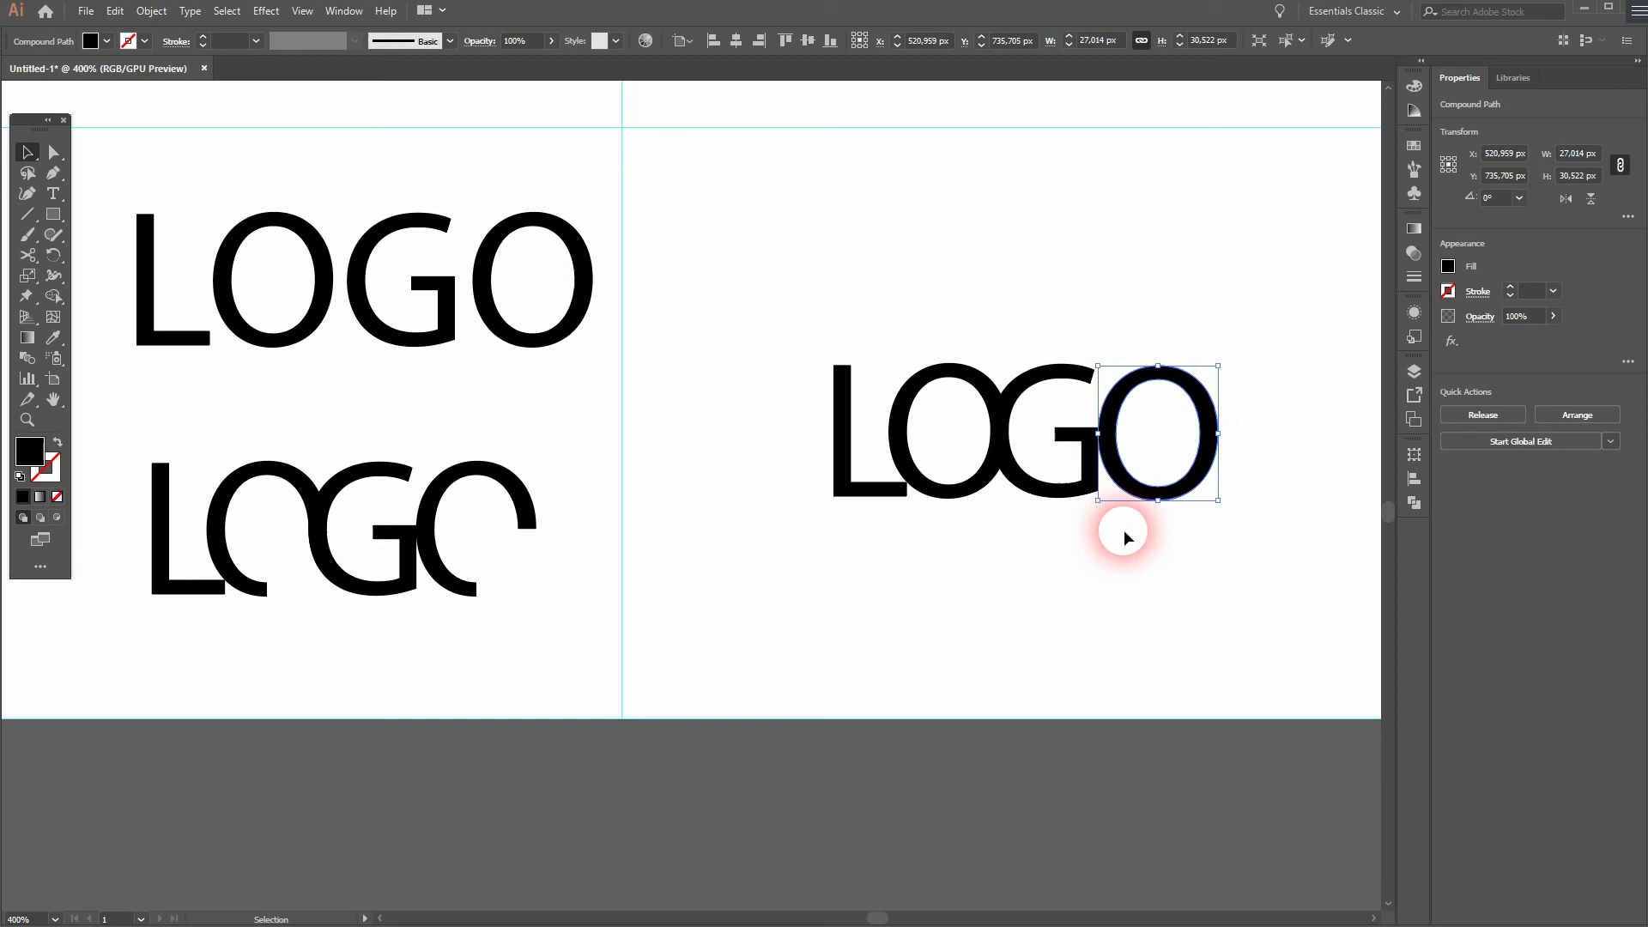
{"action": "left_click", "coordinate": [1140, 518]}
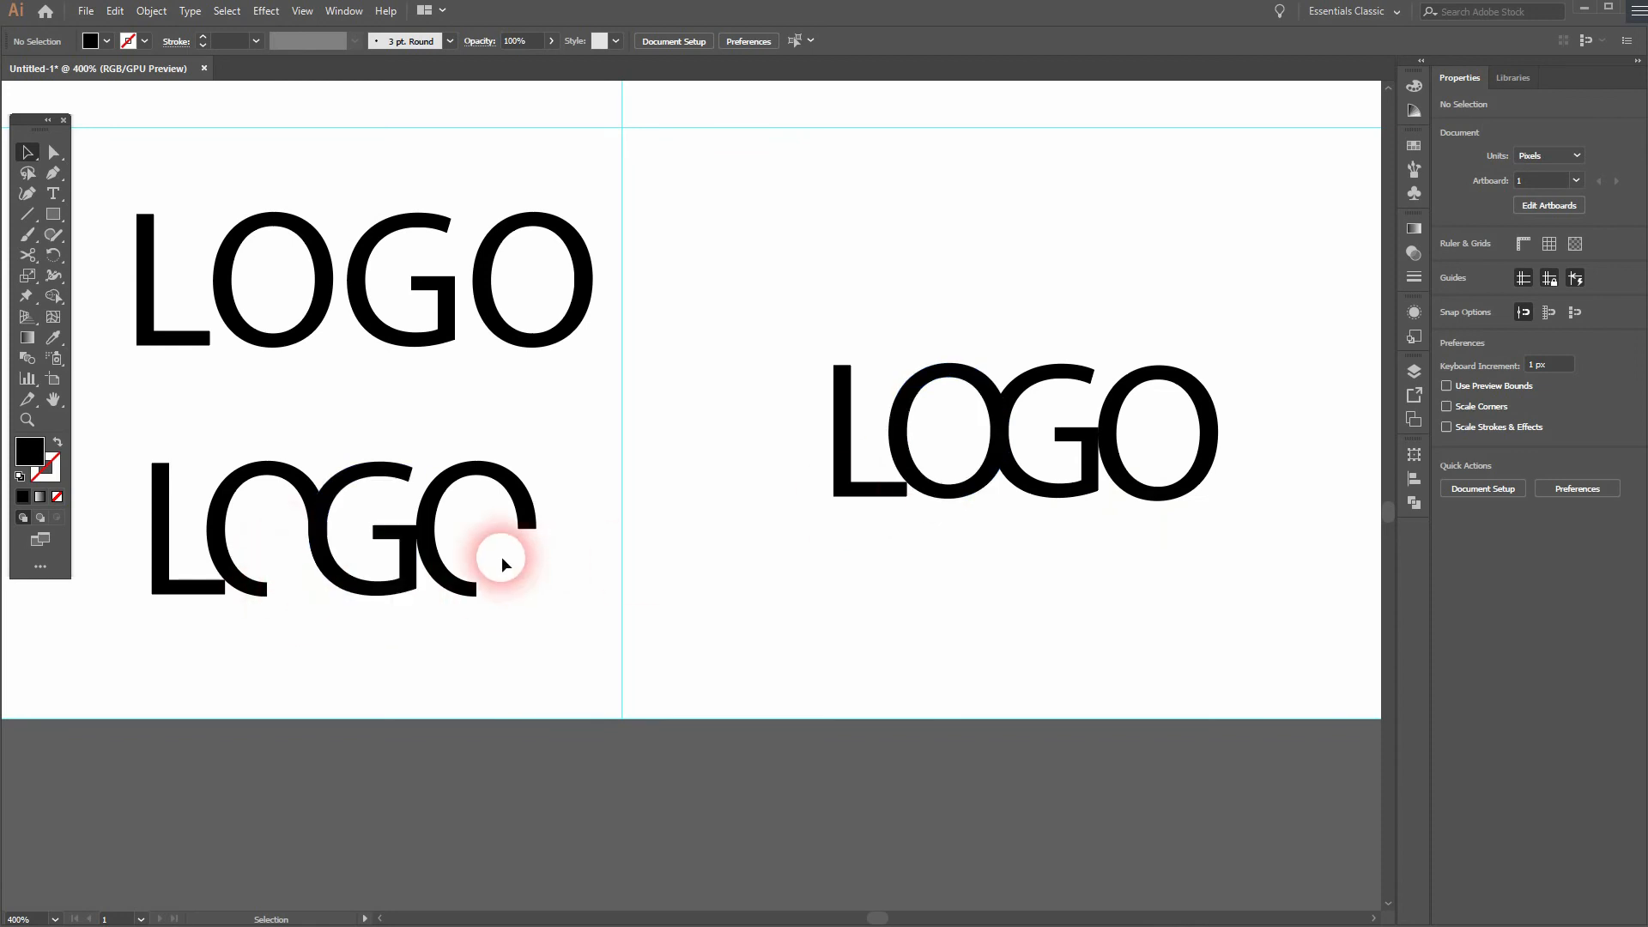
Draw a red rectangle of about 13 × 15 px over the lower-right quarter of the first O.
{"action": "left_click", "coordinate": [58, 212]}
{"action": "left_click_drag", "start_coordinate": [59, 212], "coordinate": [119, 213]}
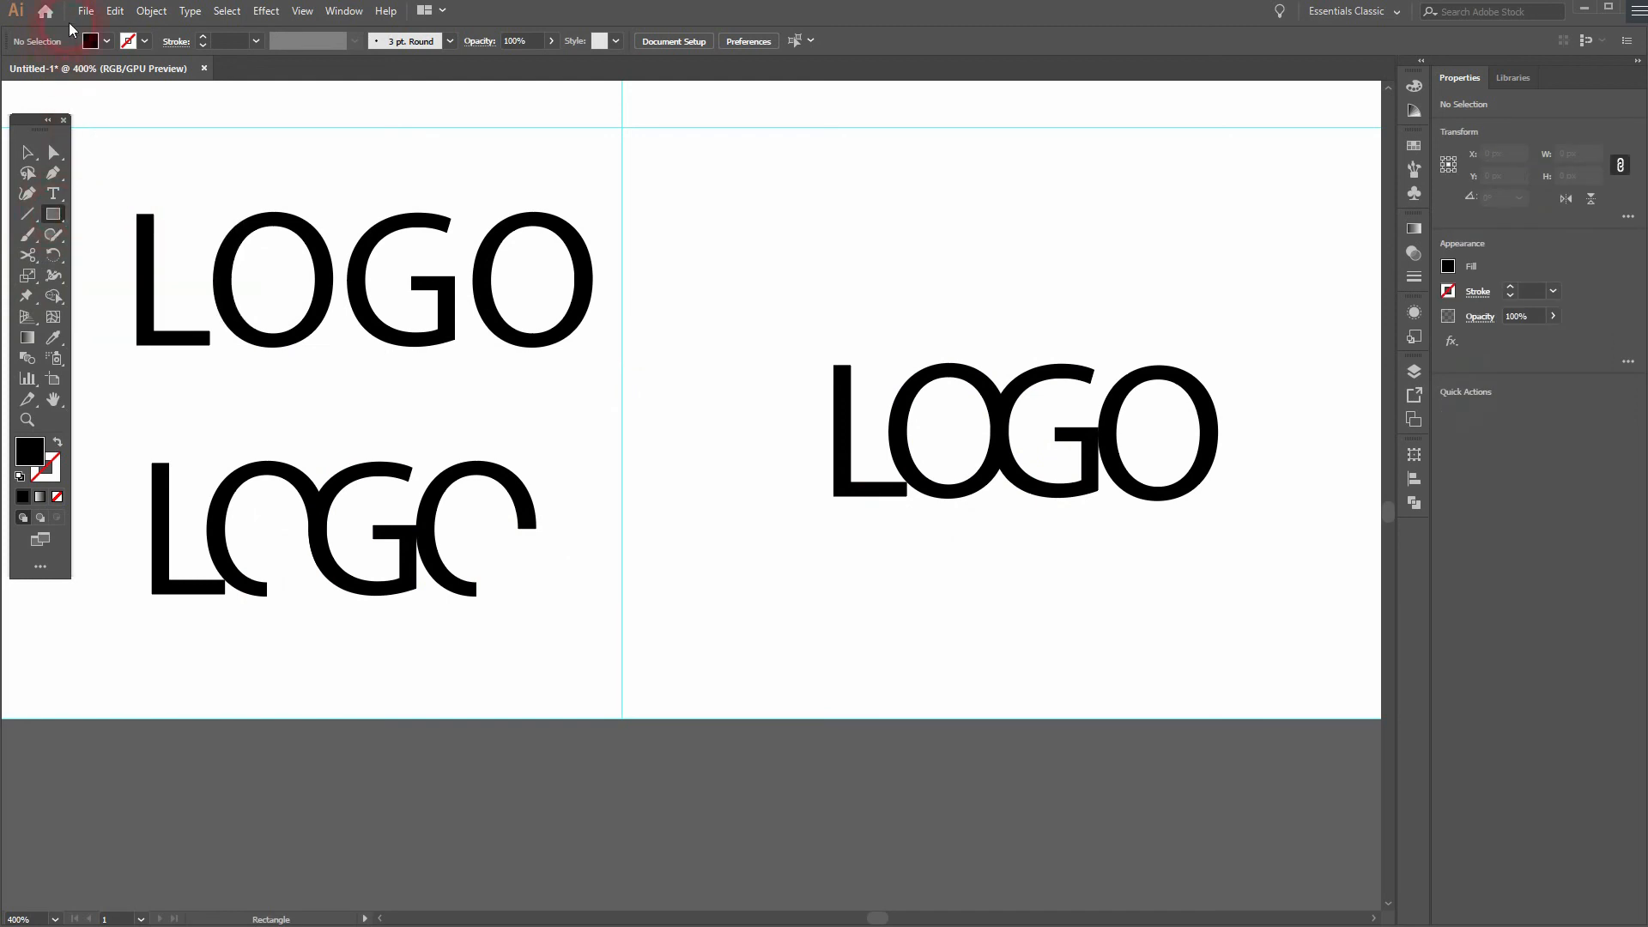
{"action": "left_click", "coordinate": [106, 41]}
{"action": "left_click", "coordinate": [892, 40]}
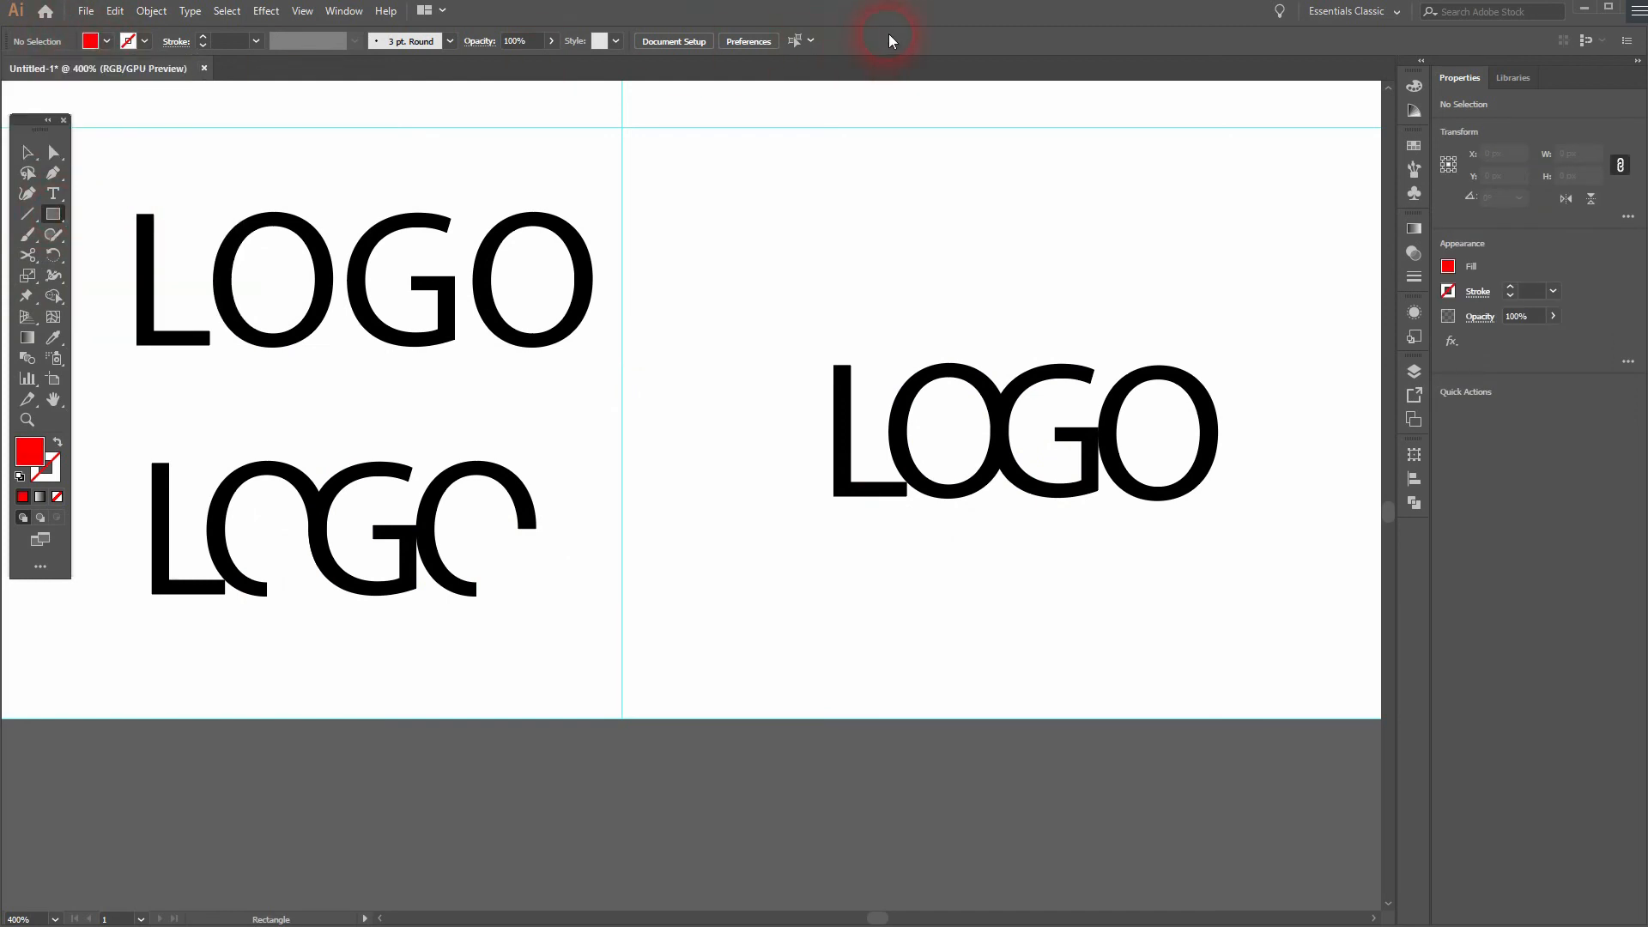
{"action": "scroll", "coordinate": [996, 446], "scroll_direction": "up", "scroll_amount": 3}
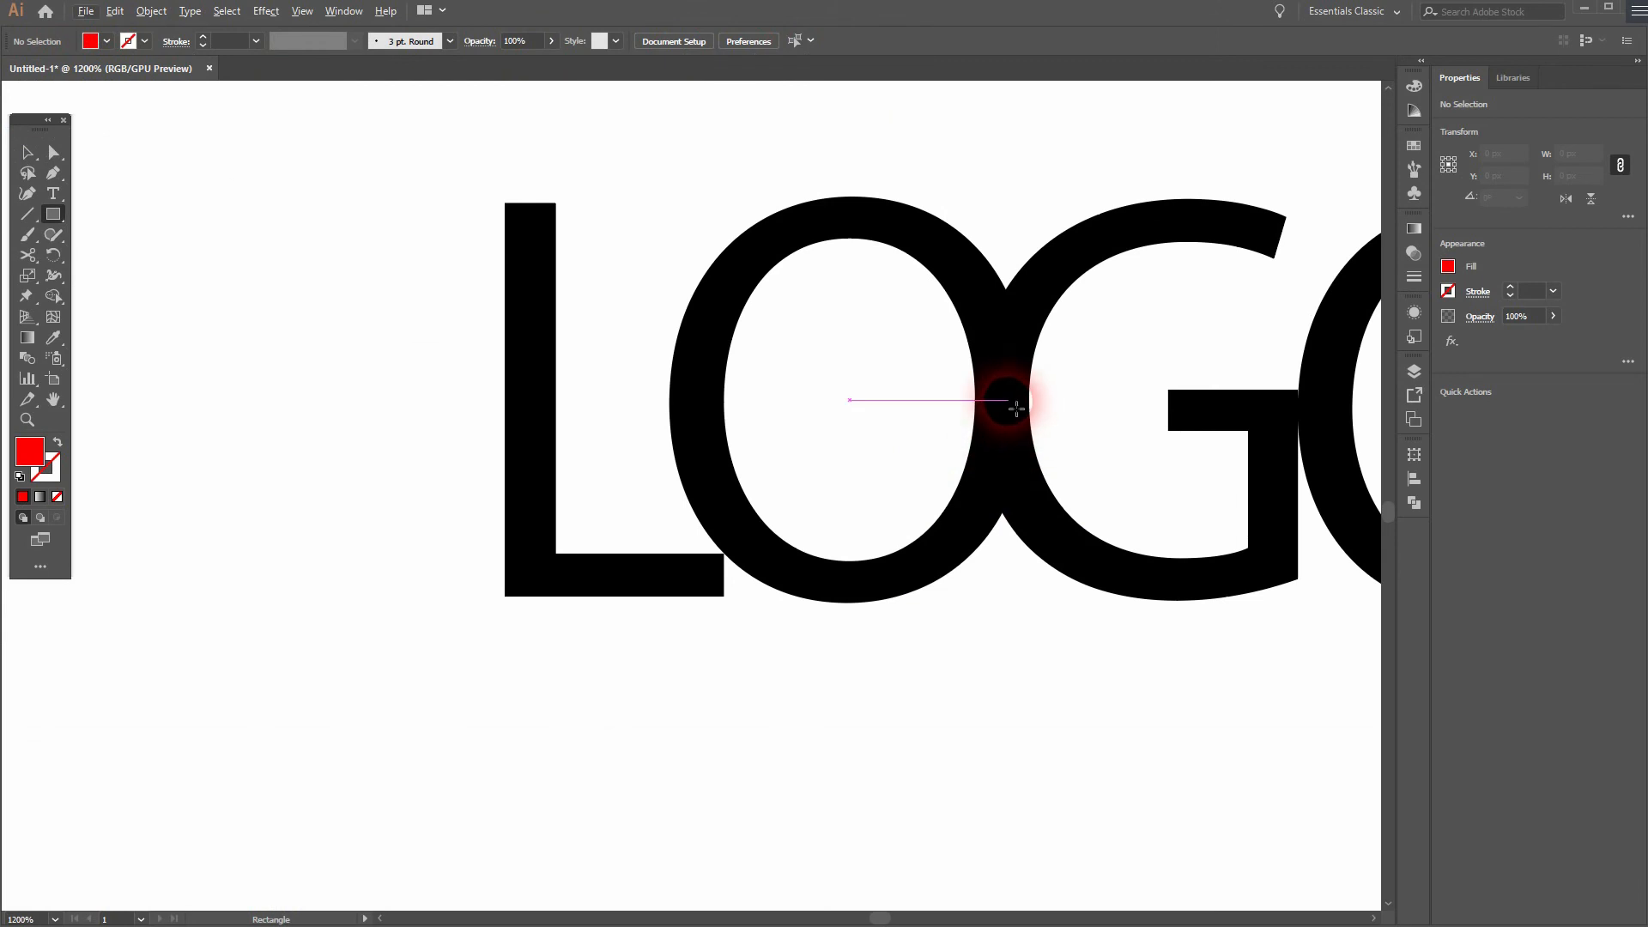
{"action": "left_click_drag", "start_coordinate": [1032, 403], "coordinate": [856, 608]}
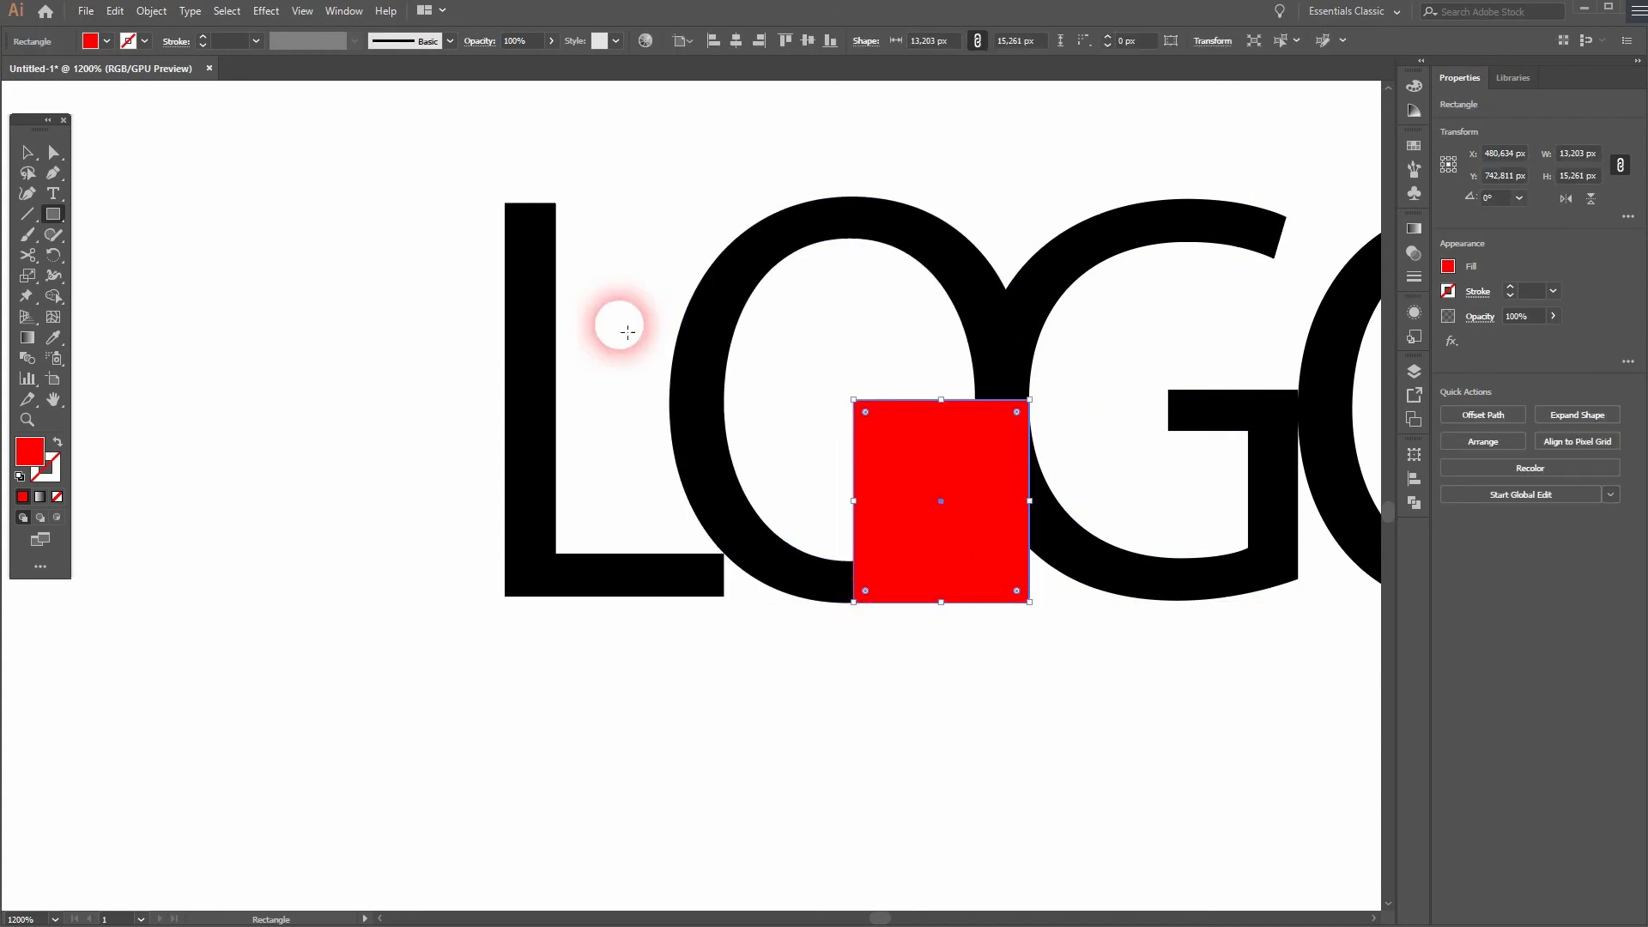
Duplicate the red rectangle and align the copy's upper-right corner with the last O's right edge, covering its lower-right quarter.
{"action": "left_click", "coordinate": [24, 147]}
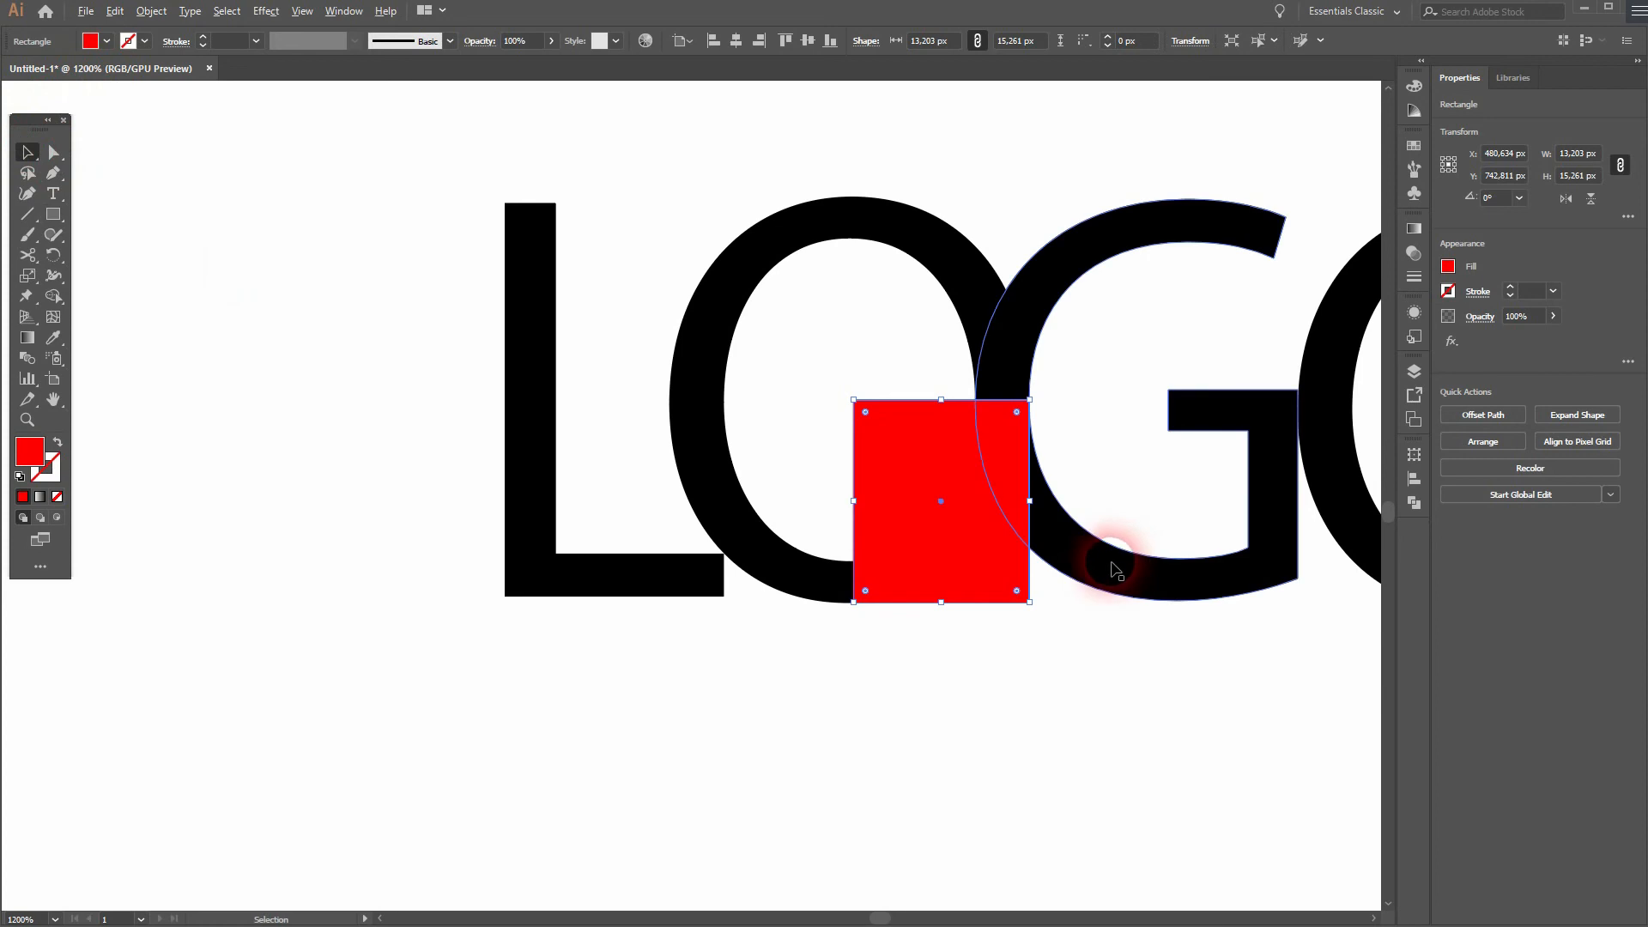
{"action": "scroll", "coordinate": [1105, 567], "scroll_direction": "down", "scroll_amount": 2}
{"action": "left_click_drag", "start_coordinate": [1154, 589], "coordinate": [759, 554]}
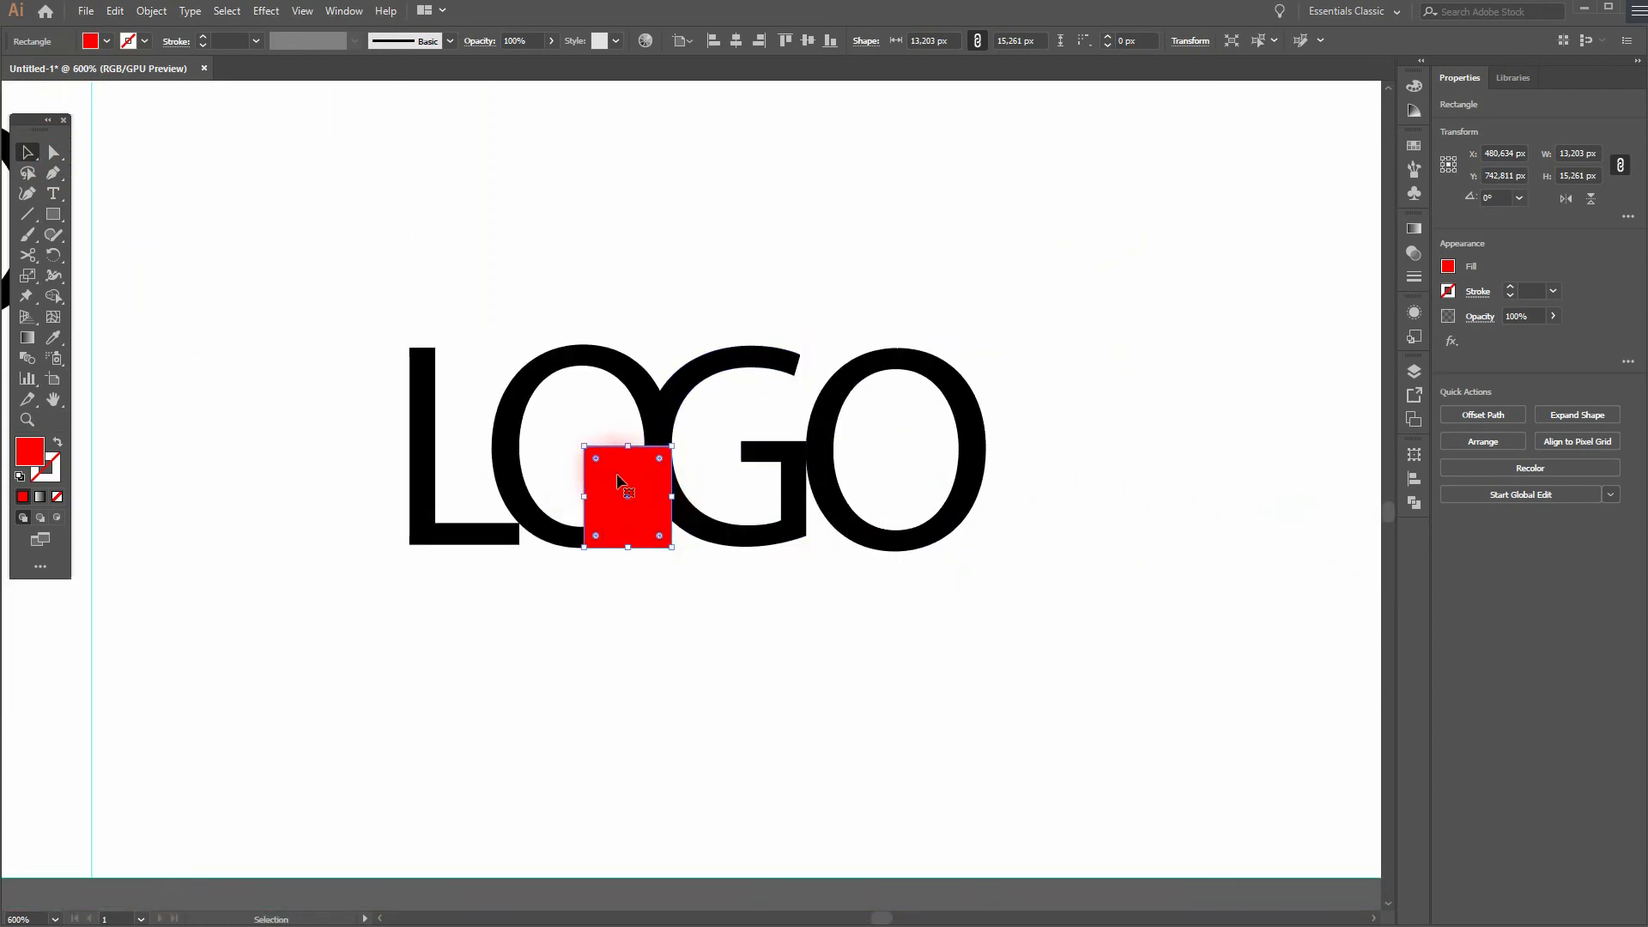
{"action": "left_click_drag", "start_coordinate": [610, 479], "coordinate": [996, 502]}
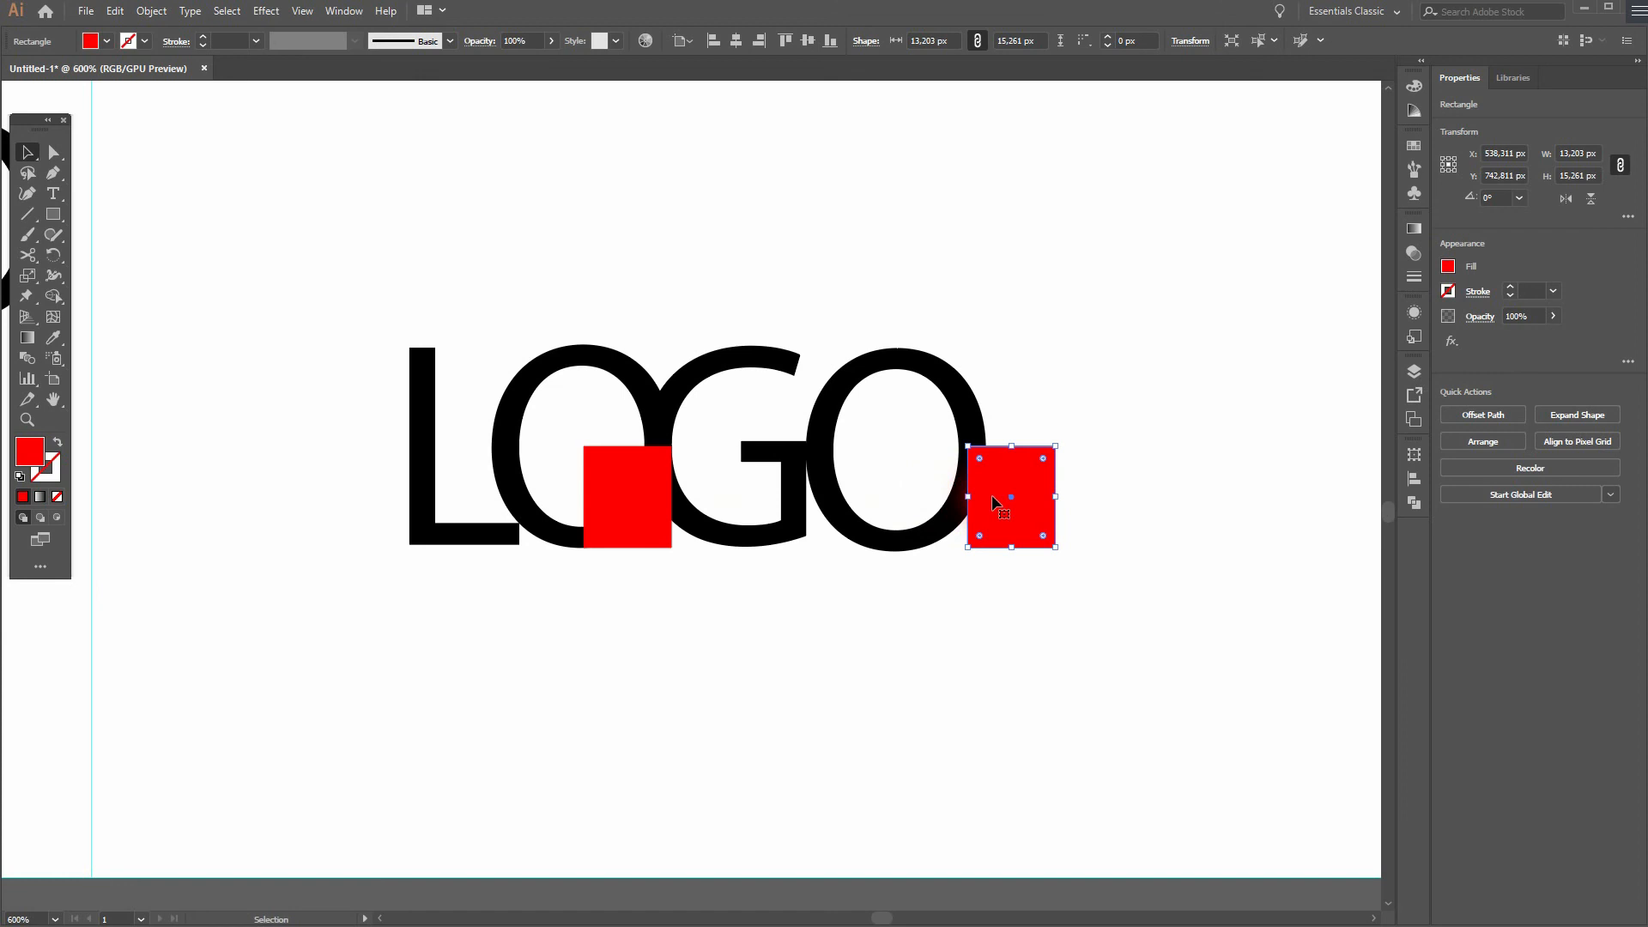
{"action": "scroll", "coordinate": [995, 502], "scroll_direction": "up", "scroll_amount": 1}
{"action": "key", "text": "a"}
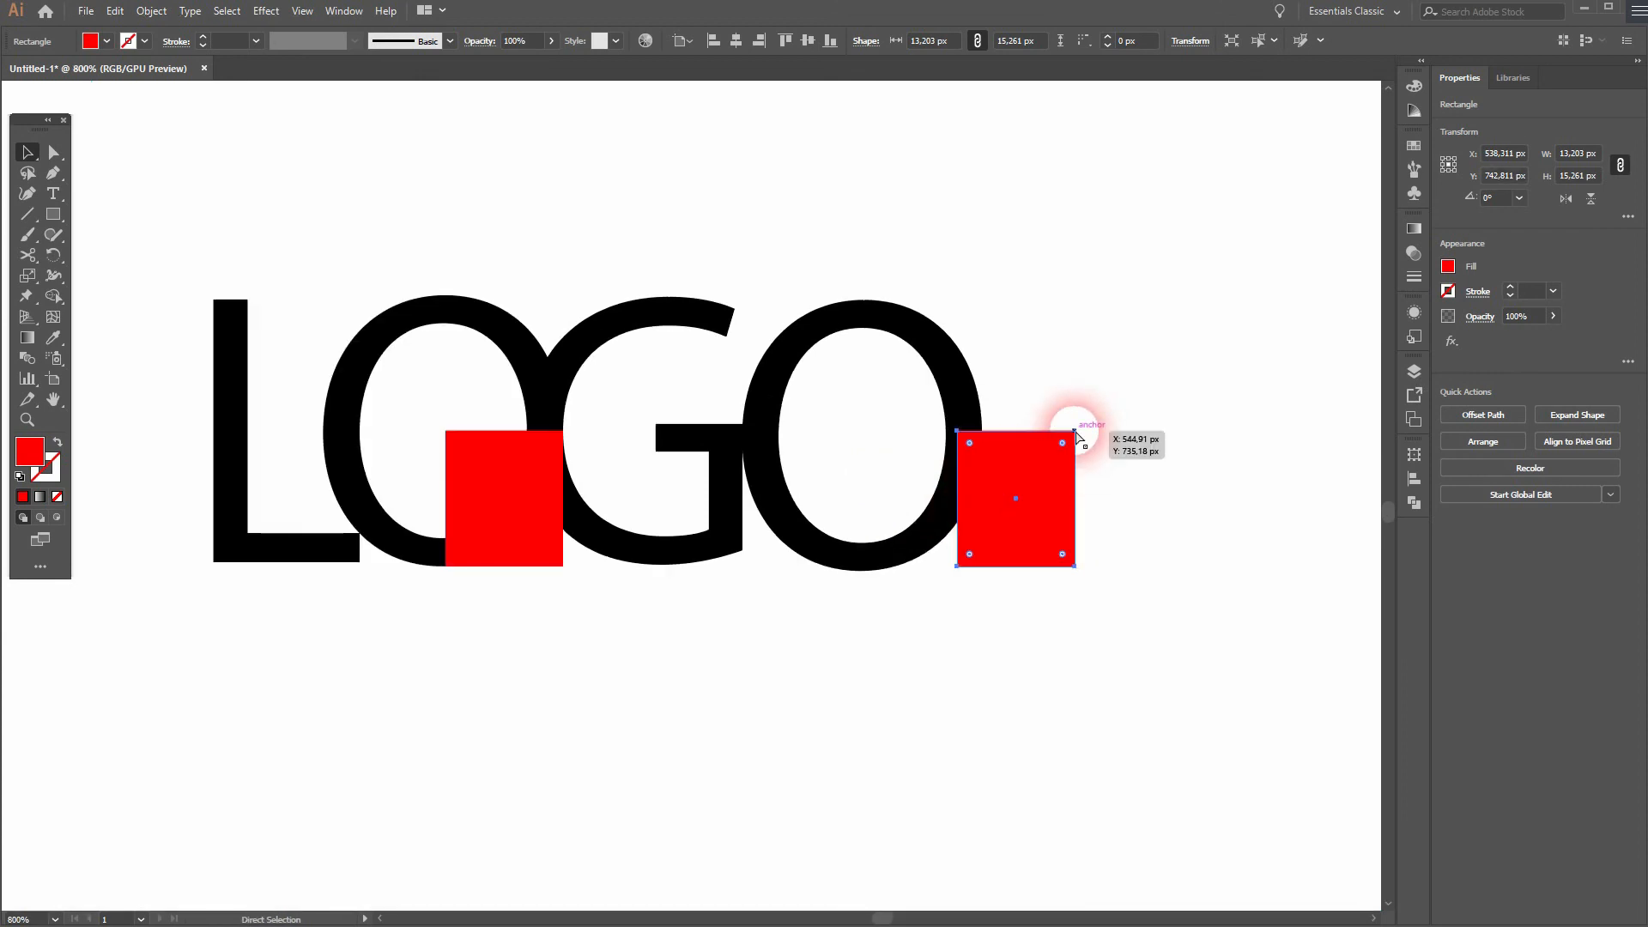
{"action": "left_click_drag", "start_coordinate": [1075, 436], "coordinate": [983, 443]}
{"action": "left_click", "coordinate": [873, 596]}
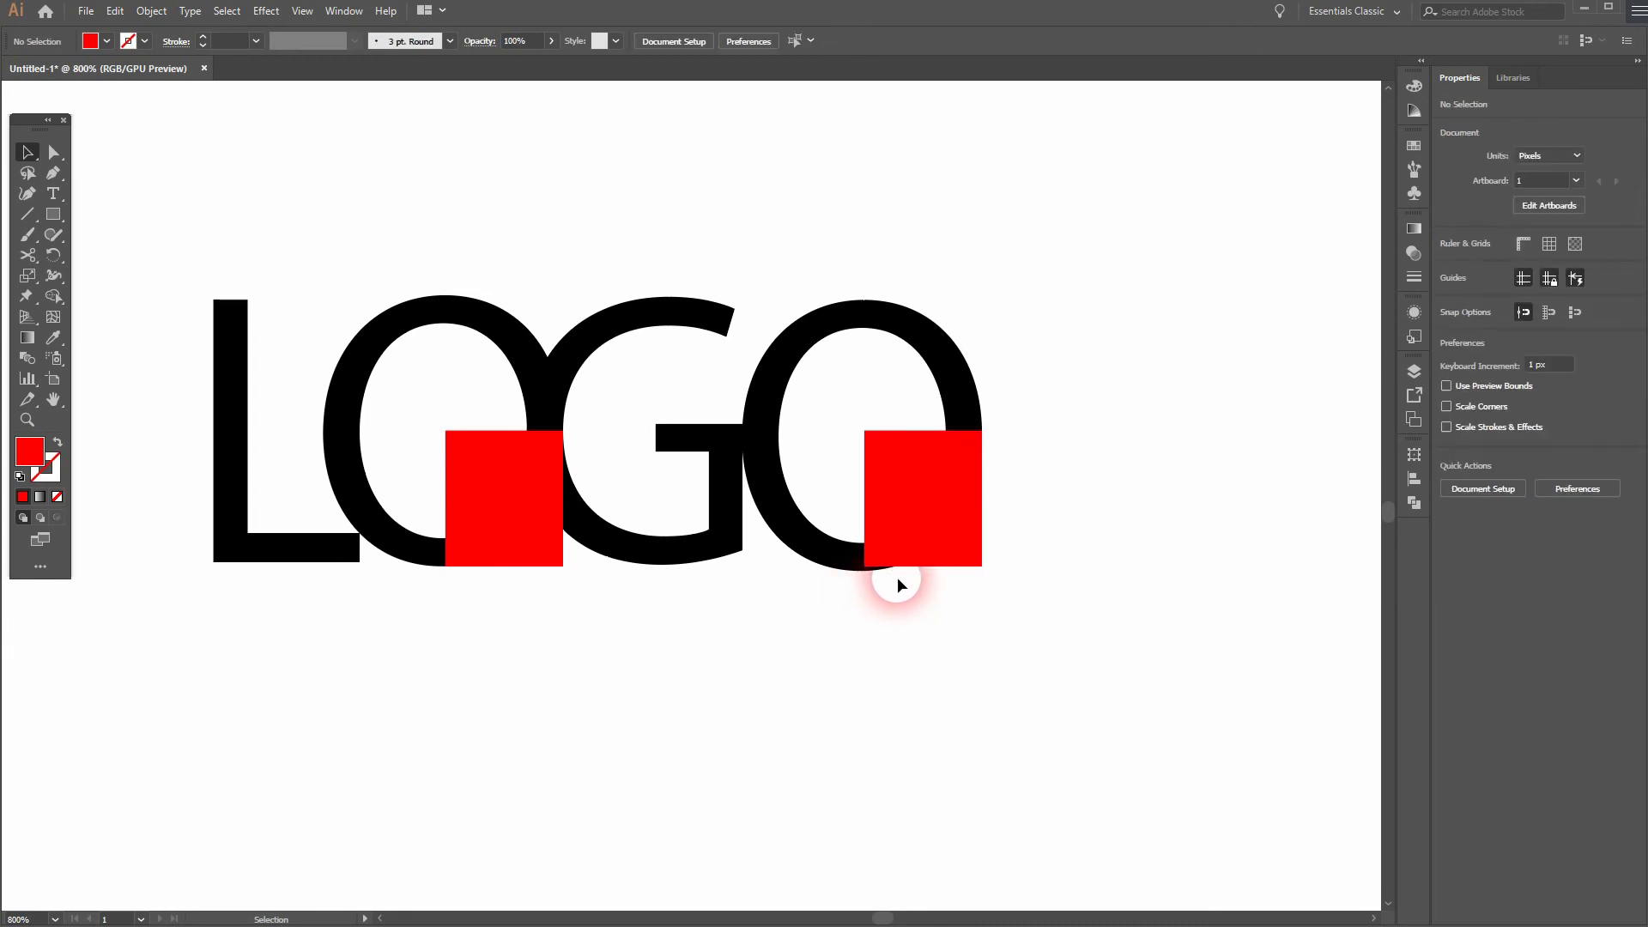
Extend the copied rectangle downward to the bottom edge of the last O.
{"action": "left_click", "coordinate": [923, 559]}
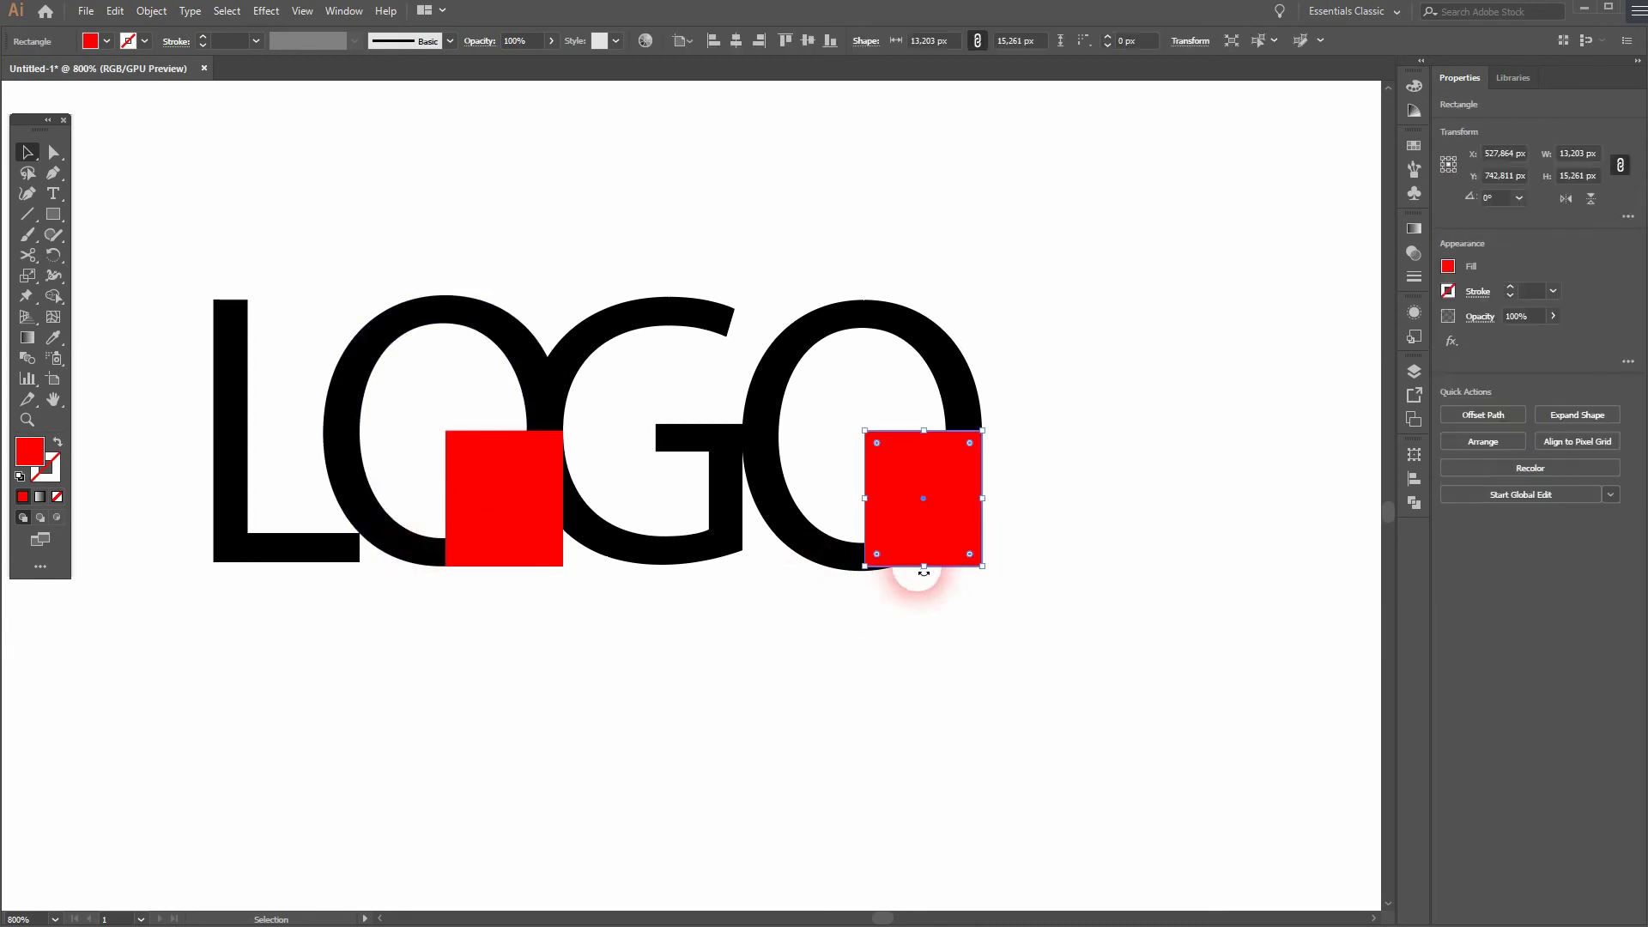
{"action": "left_click_drag", "start_coordinate": [931, 574], "coordinate": [920, 577]}
{"action": "left_click", "coordinate": [592, 589]}
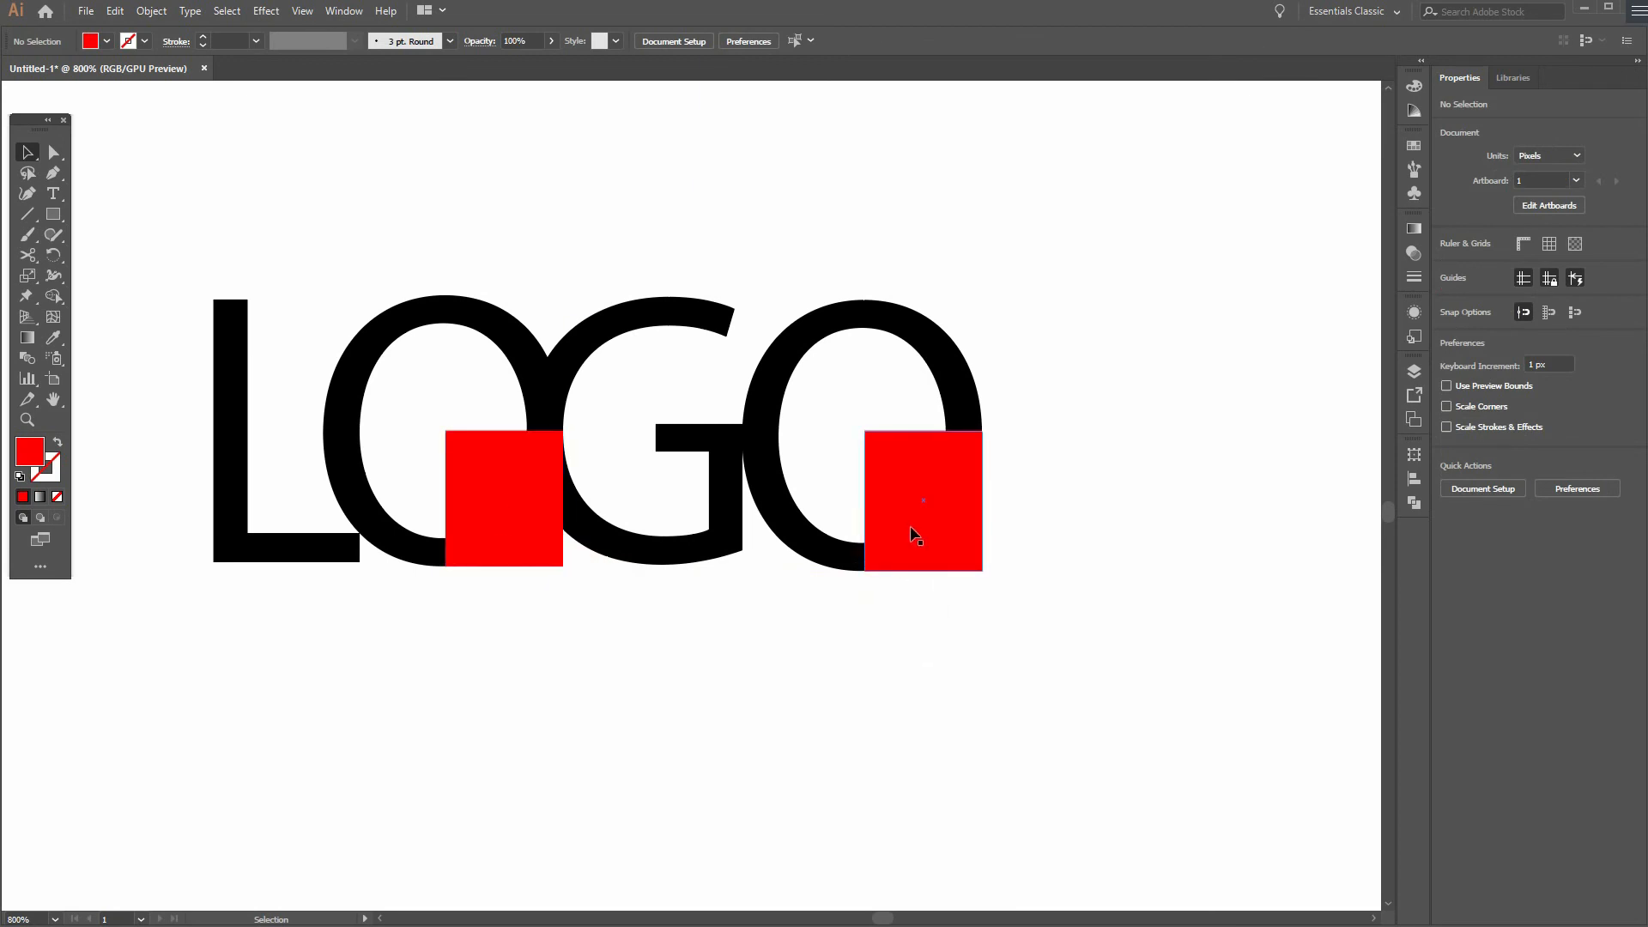
{"action": "left_click", "coordinate": [594, 631]}
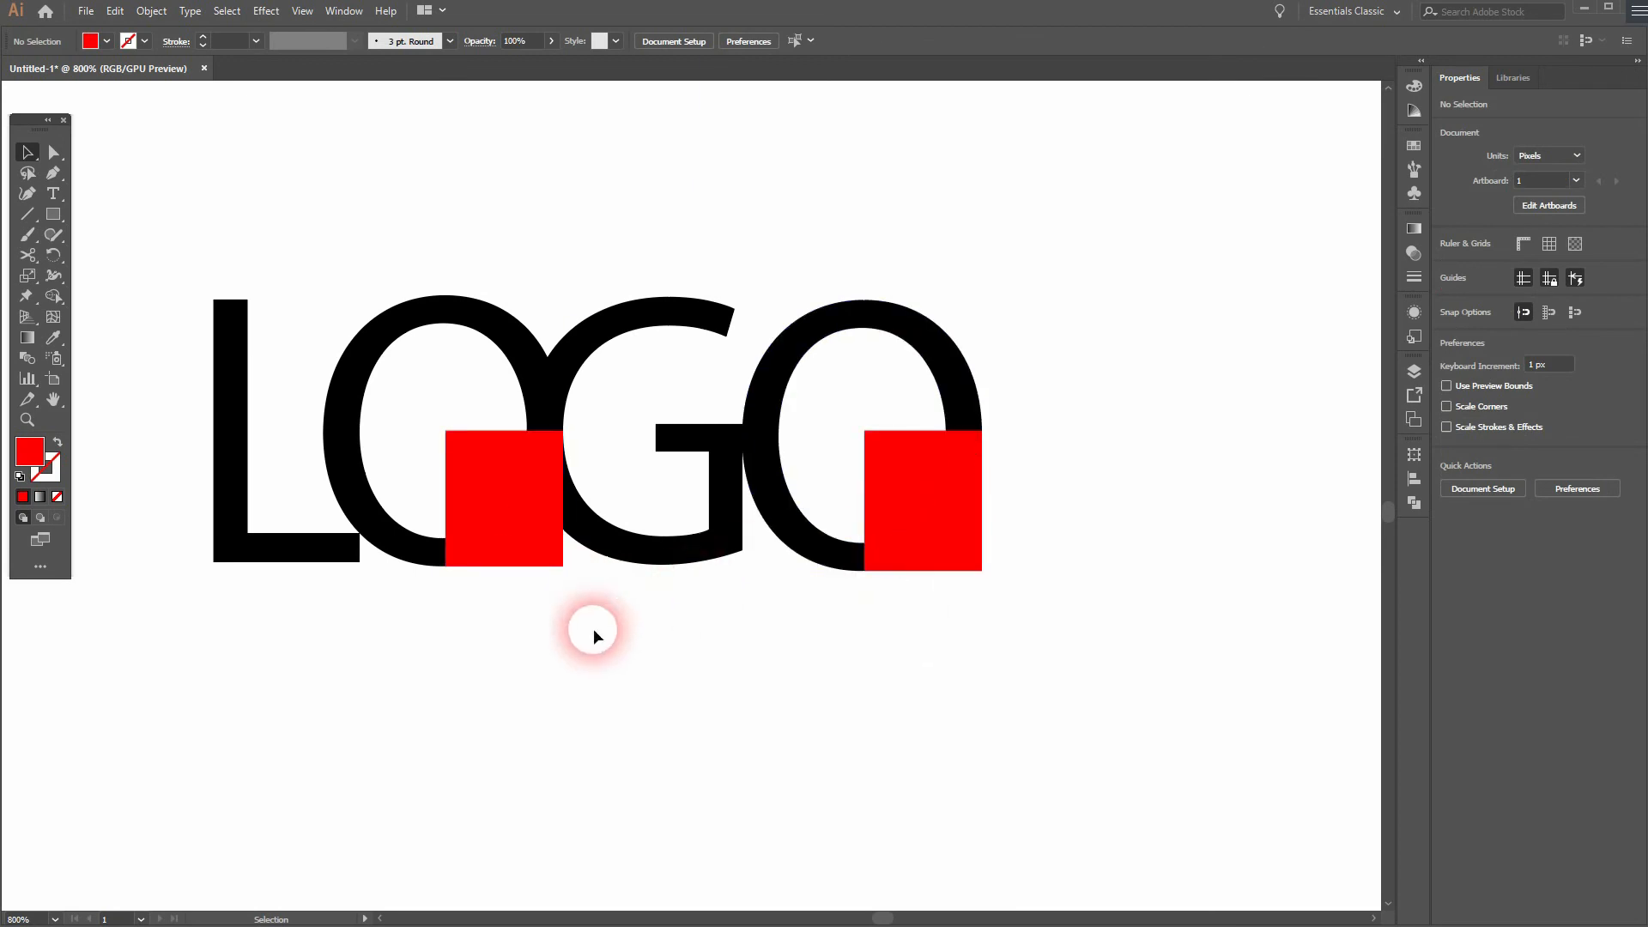
Cut the red rectangles and the lower-right quarters beneath them out of both Os with the Shape Builder tool.
{"action": "left_click_drag", "start_coordinate": [337, 627], "coordinate": [1073, 237]}
{"action": "left_click", "coordinate": [55, 294]}
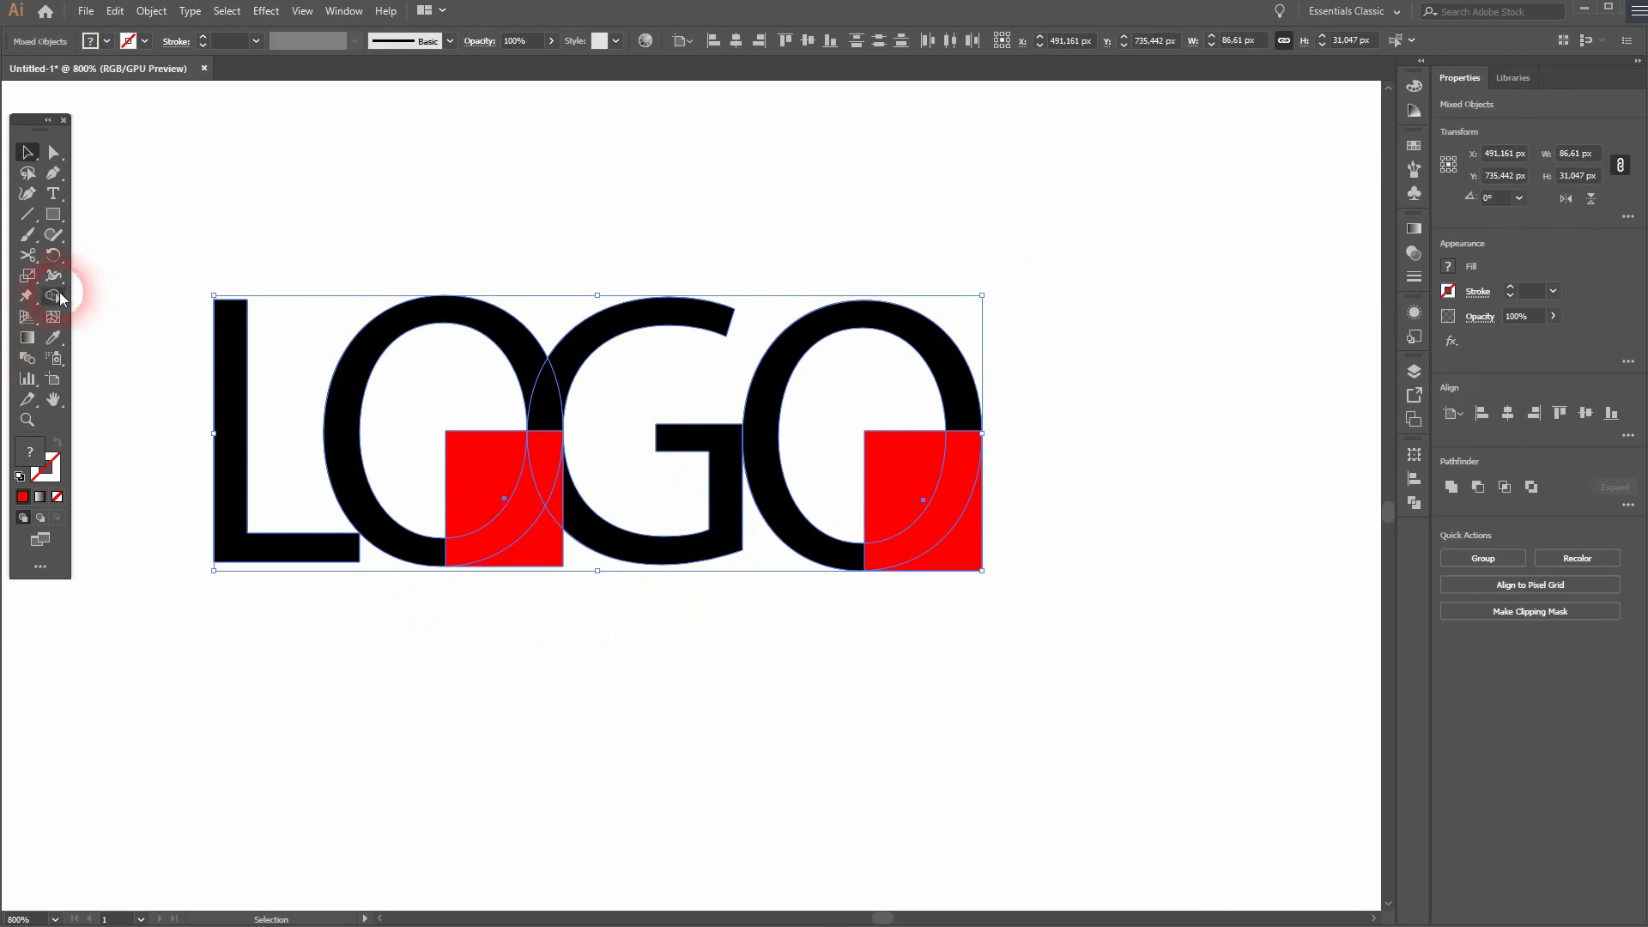
{"action": "left_click", "coordinate": [154, 296]}
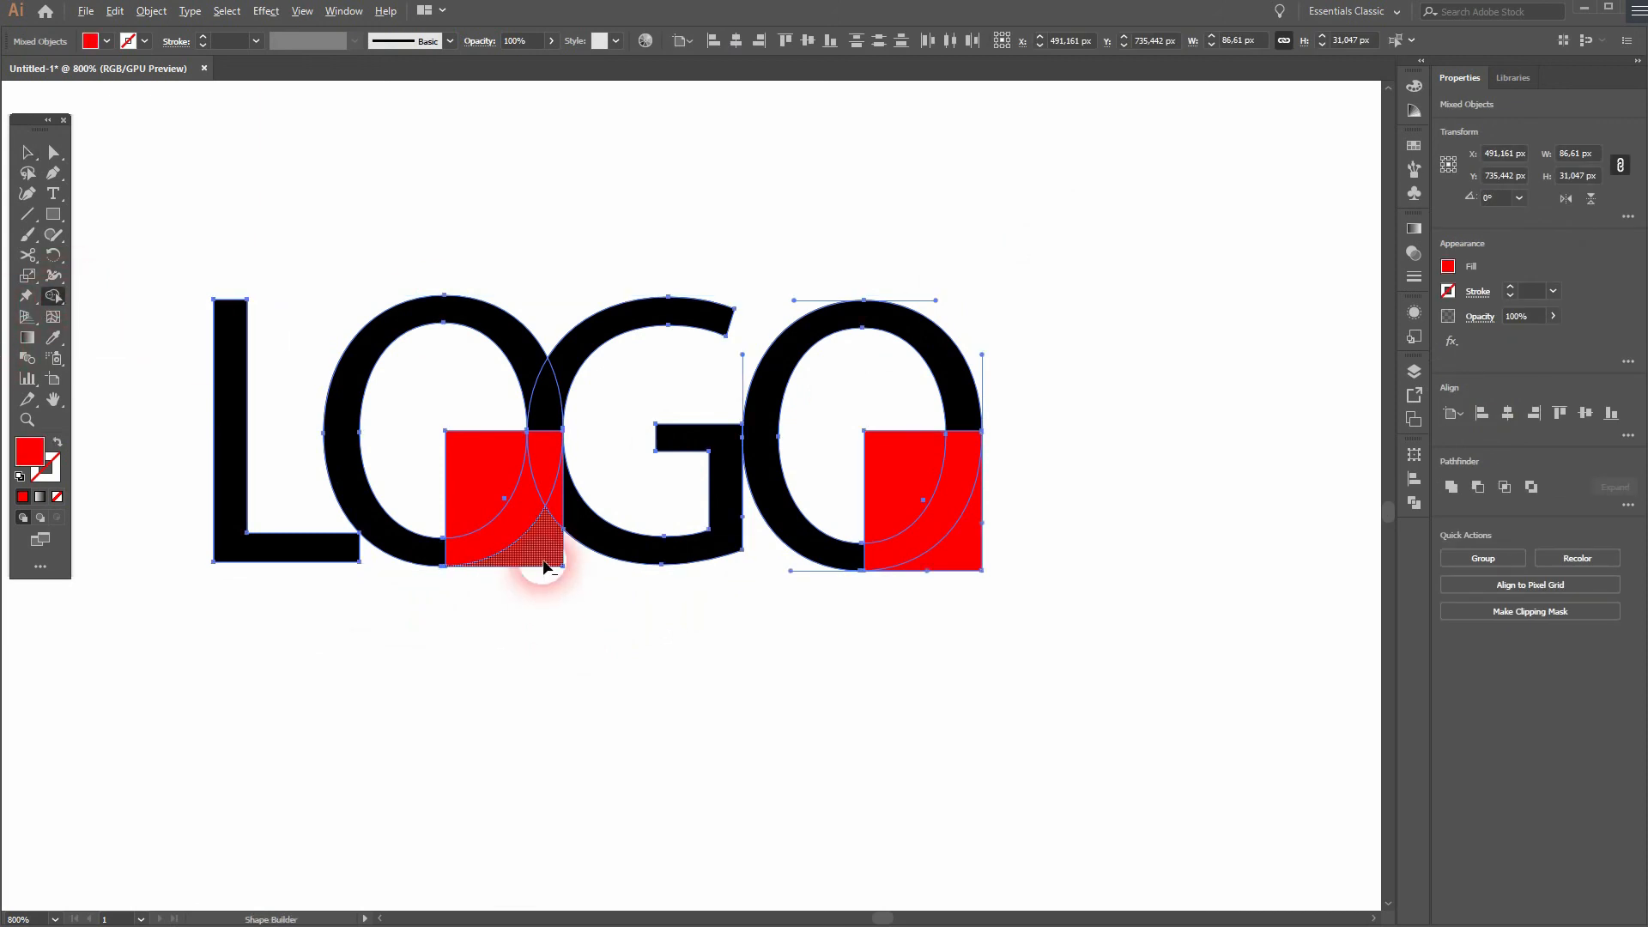
{"action": "left_click_drag", "start_coordinate": [544, 567], "coordinate": [481, 470], "text": "alt"}
{"action": "left_click_drag", "start_coordinate": [956, 552], "coordinate": [883, 471], "text": "alt"}
Delete the leftover red sliver where the first O overlaps the G's left curve.
{"action": "left_click", "coordinate": [30, 157]}
{"action": "left_click", "coordinate": [516, 662]}
{"action": "left_click", "coordinate": [564, 489]}
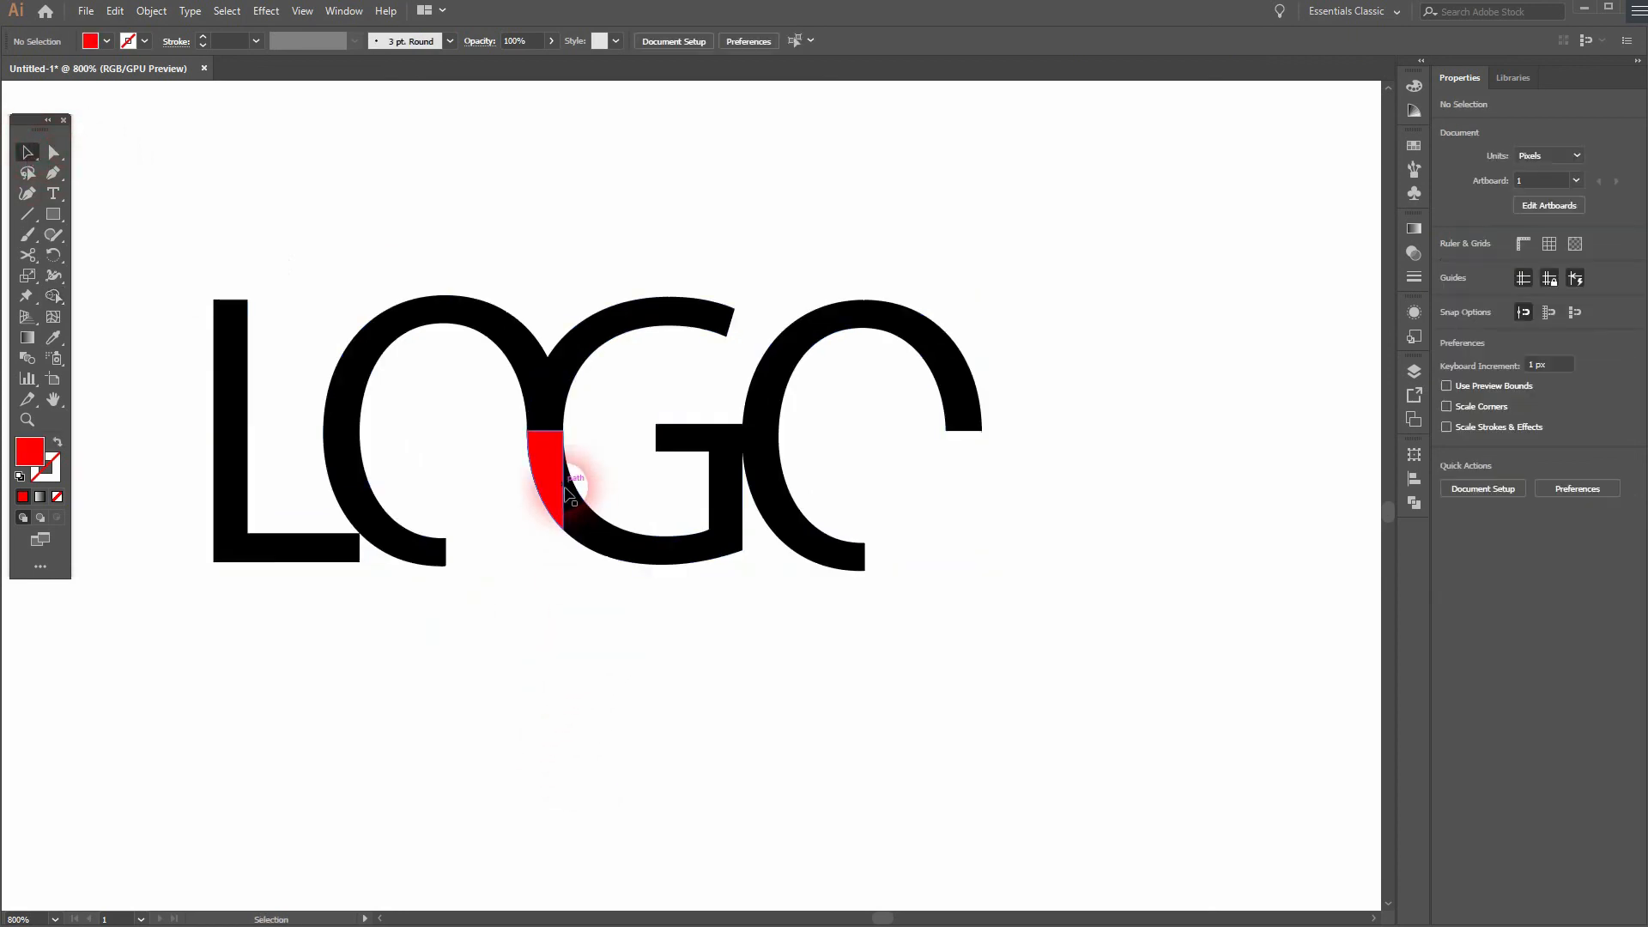
{"action": "left_click", "coordinate": [560, 486]}
{"action": "key", "text": "Delete"}
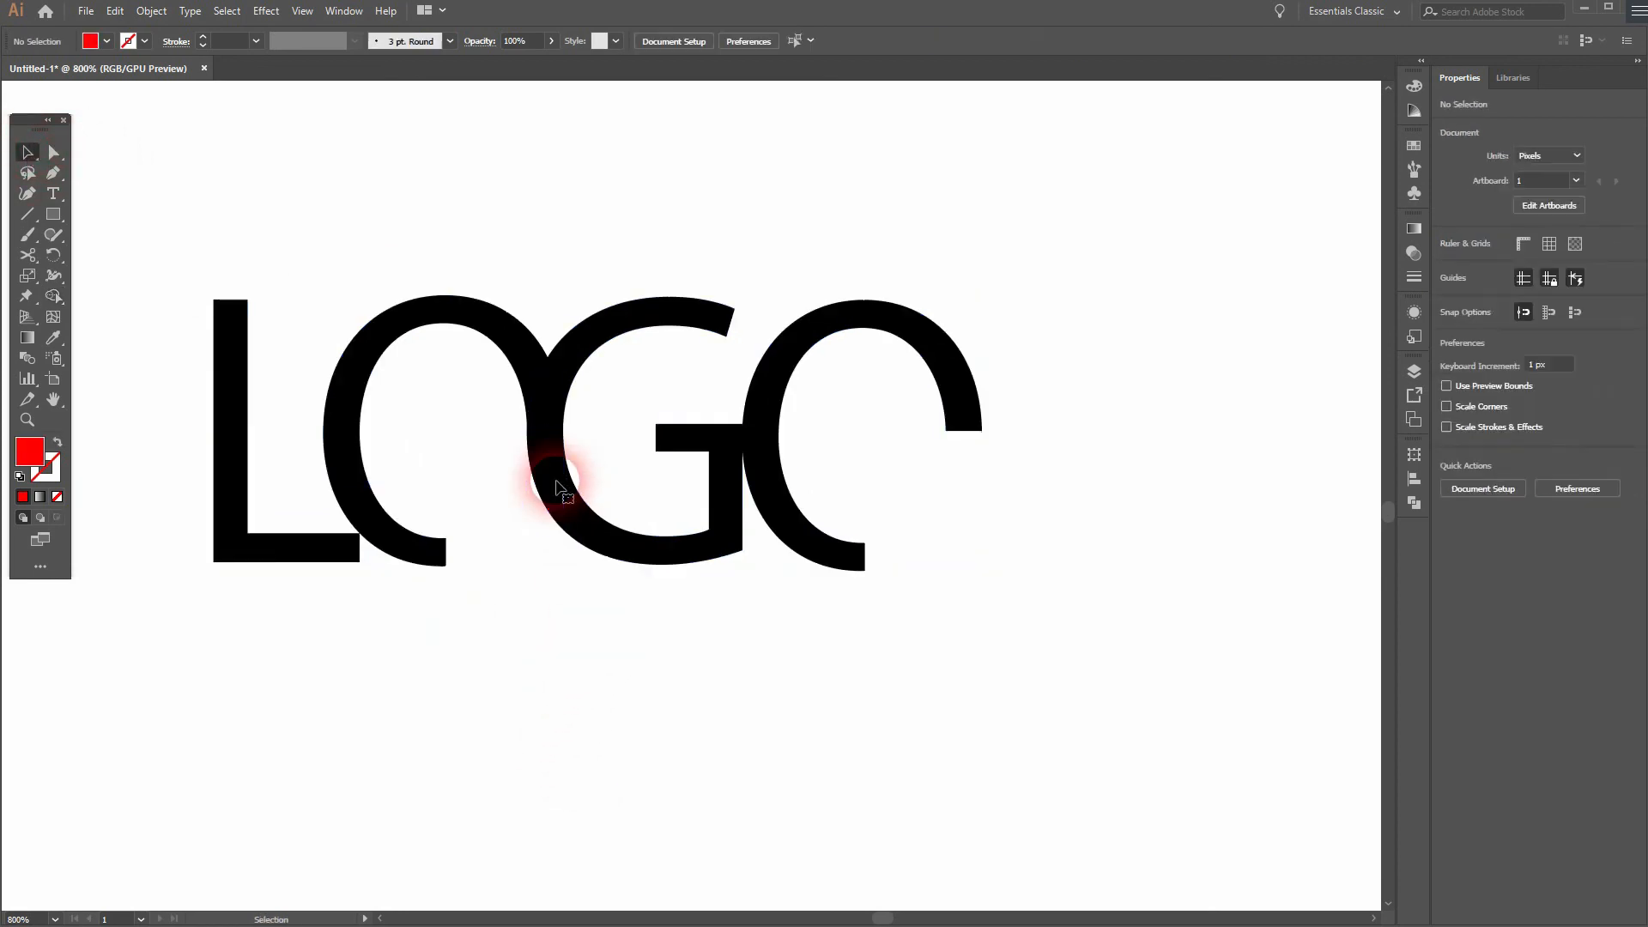
Review the finished LOGO wordmark beside its reference and compare all the wordmarks on the artboard, from invisible to SCISSORS.
{"action": "scroll", "coordinate": [625, 540], "scroll_direction": "down", "scroll_amount": 1}
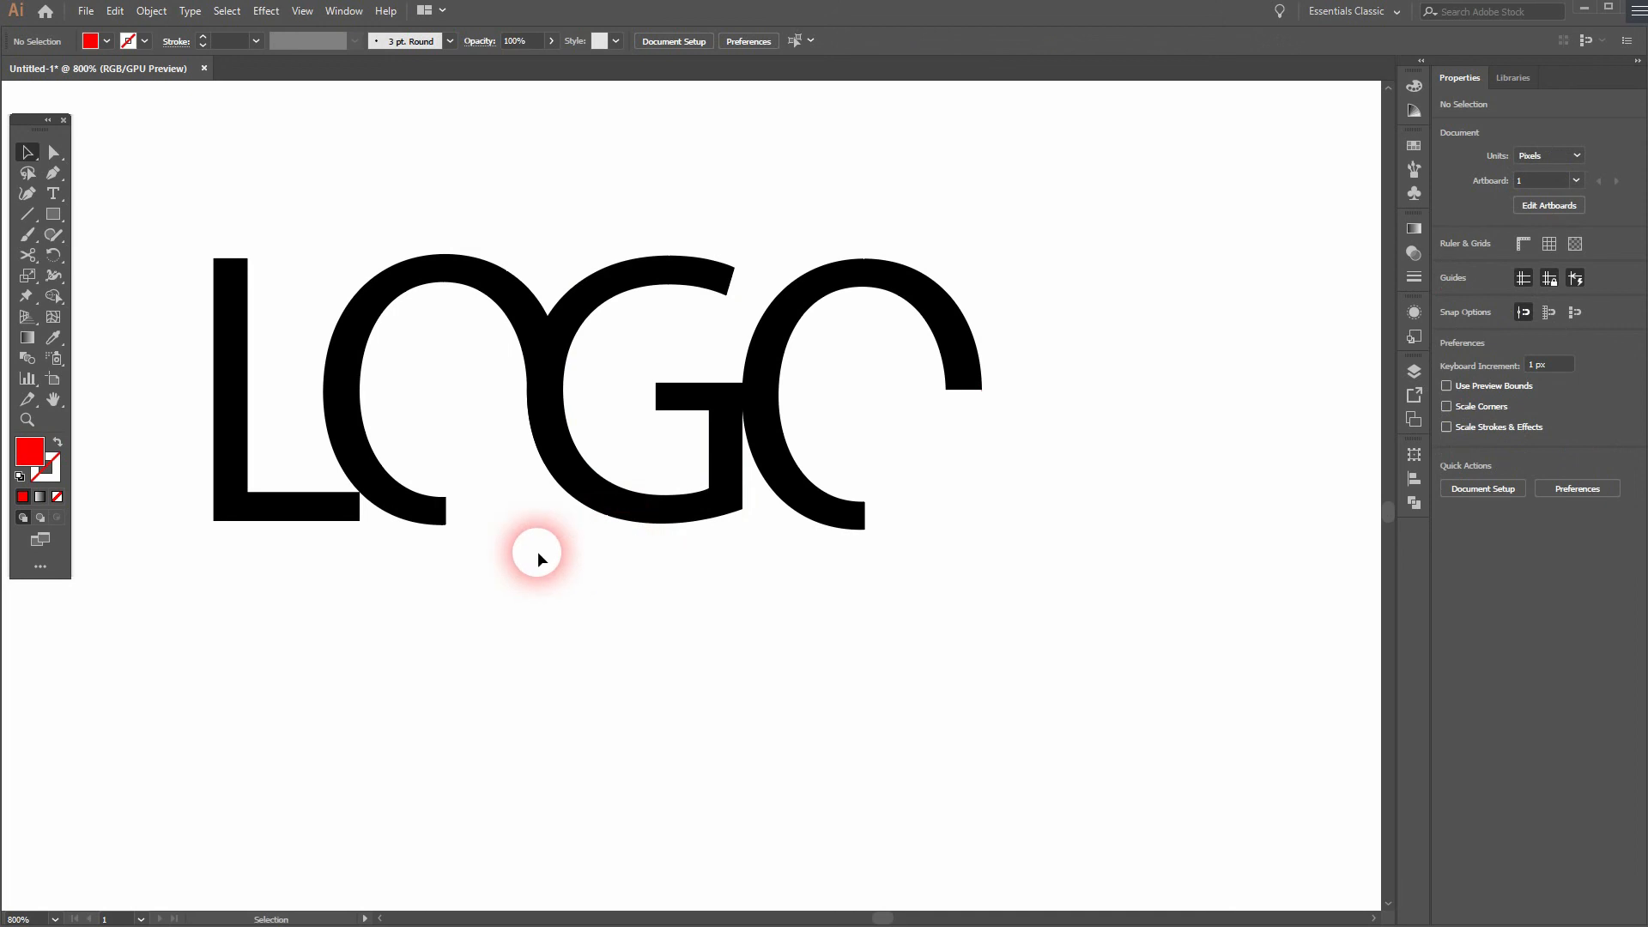
{"action": "scroll", "coordinate": [534, 549], "scroll_direction": "down", "scroll_amount": 2}
{"action": "left_click_drag", "start_coordinate": [412, 552], "coordinate": [934, 594]}
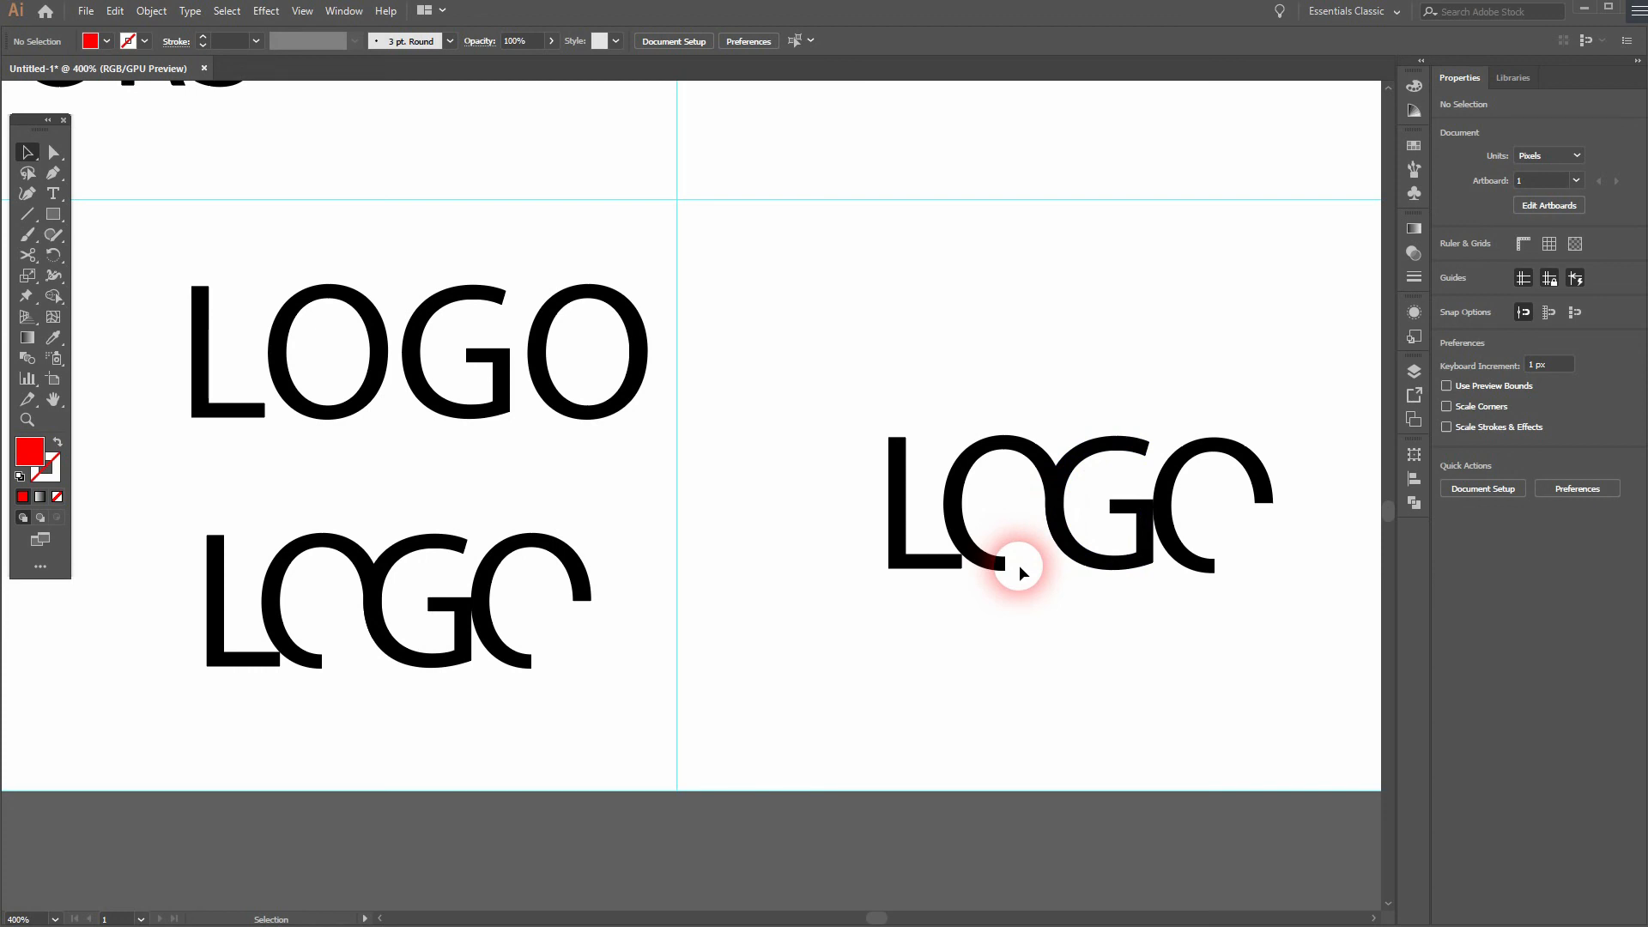
{"action": "scroll", "coordinate": [795, 427], "scroll_direction": "down", "scroll_amount": 3}
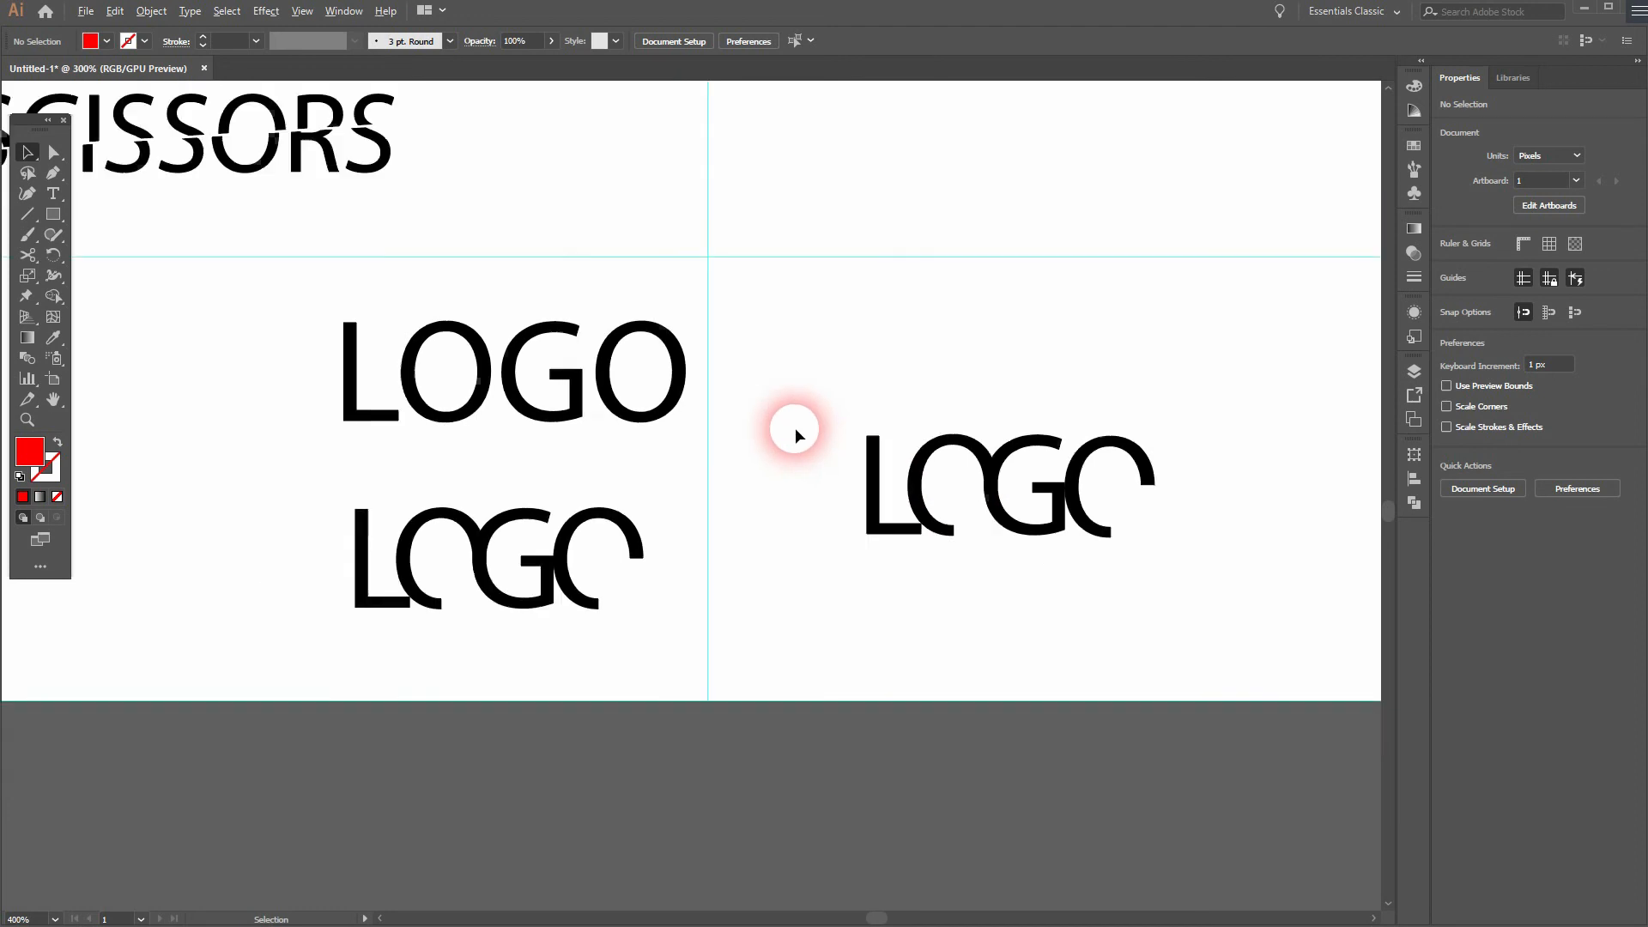
{"action": "left_click_drag", "start_coordinate": [790, 362], "coordinate": [815, 647]}
{"action": "scroll", "coordinate": [901, 506], "scroll_direction": "down", "scroll_amount": 2}
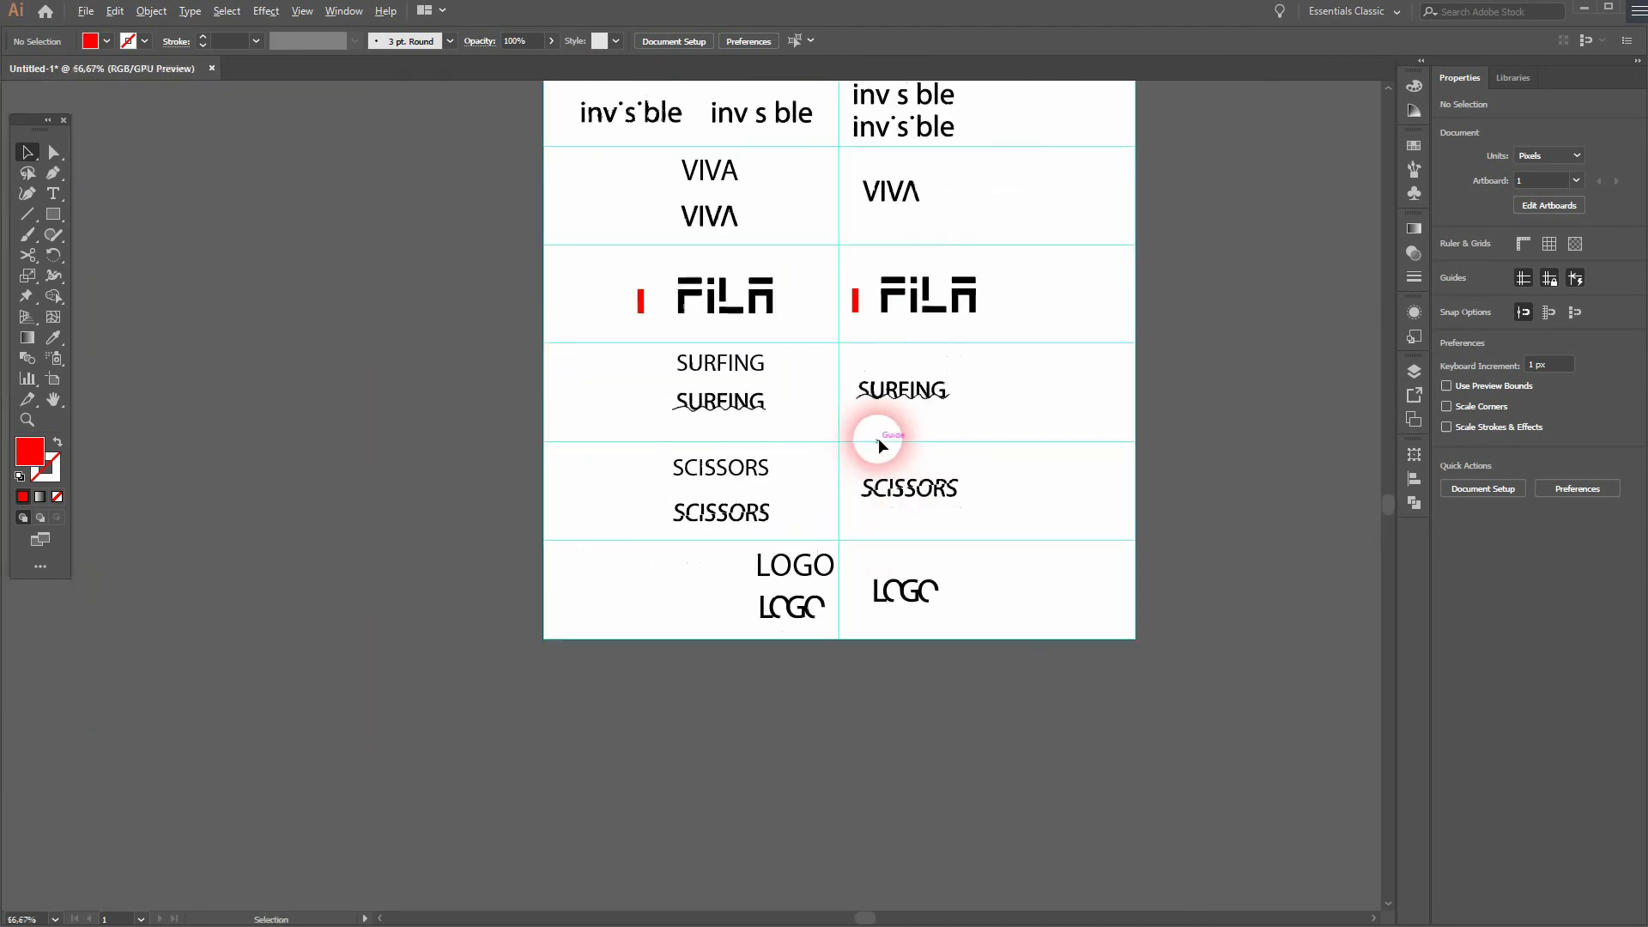
{"action": "scroll", "coordinate": [876, 474], "scroll_direction": "up", "scroll_amount": 1}
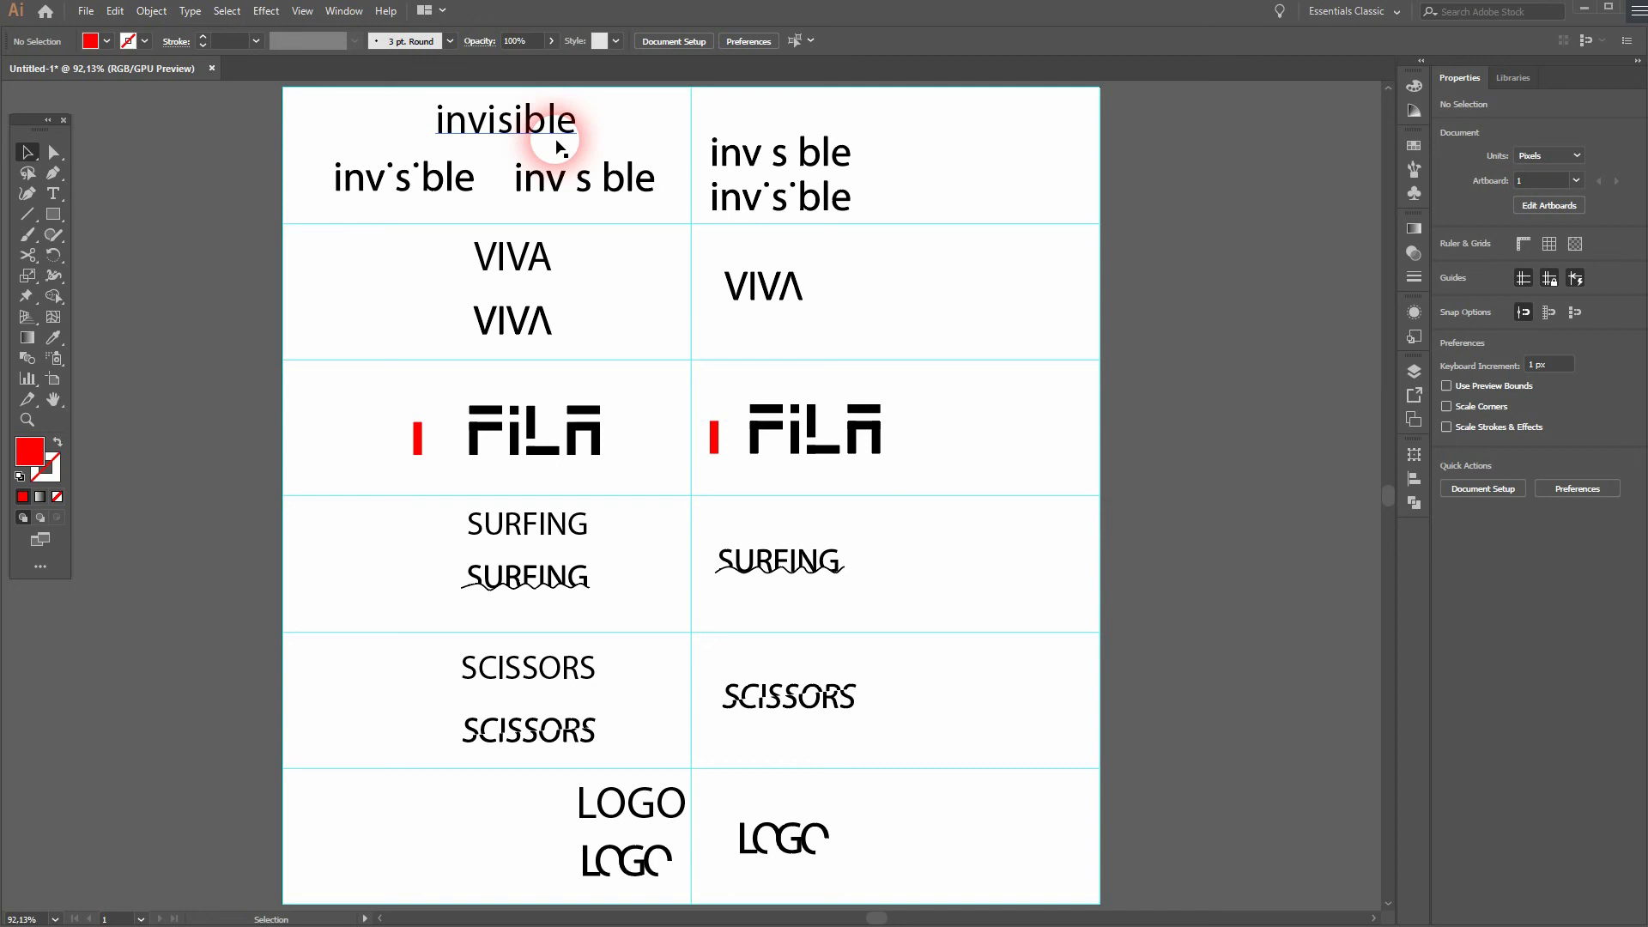
{"action": "left_click", "coordinate": [490, 127]}
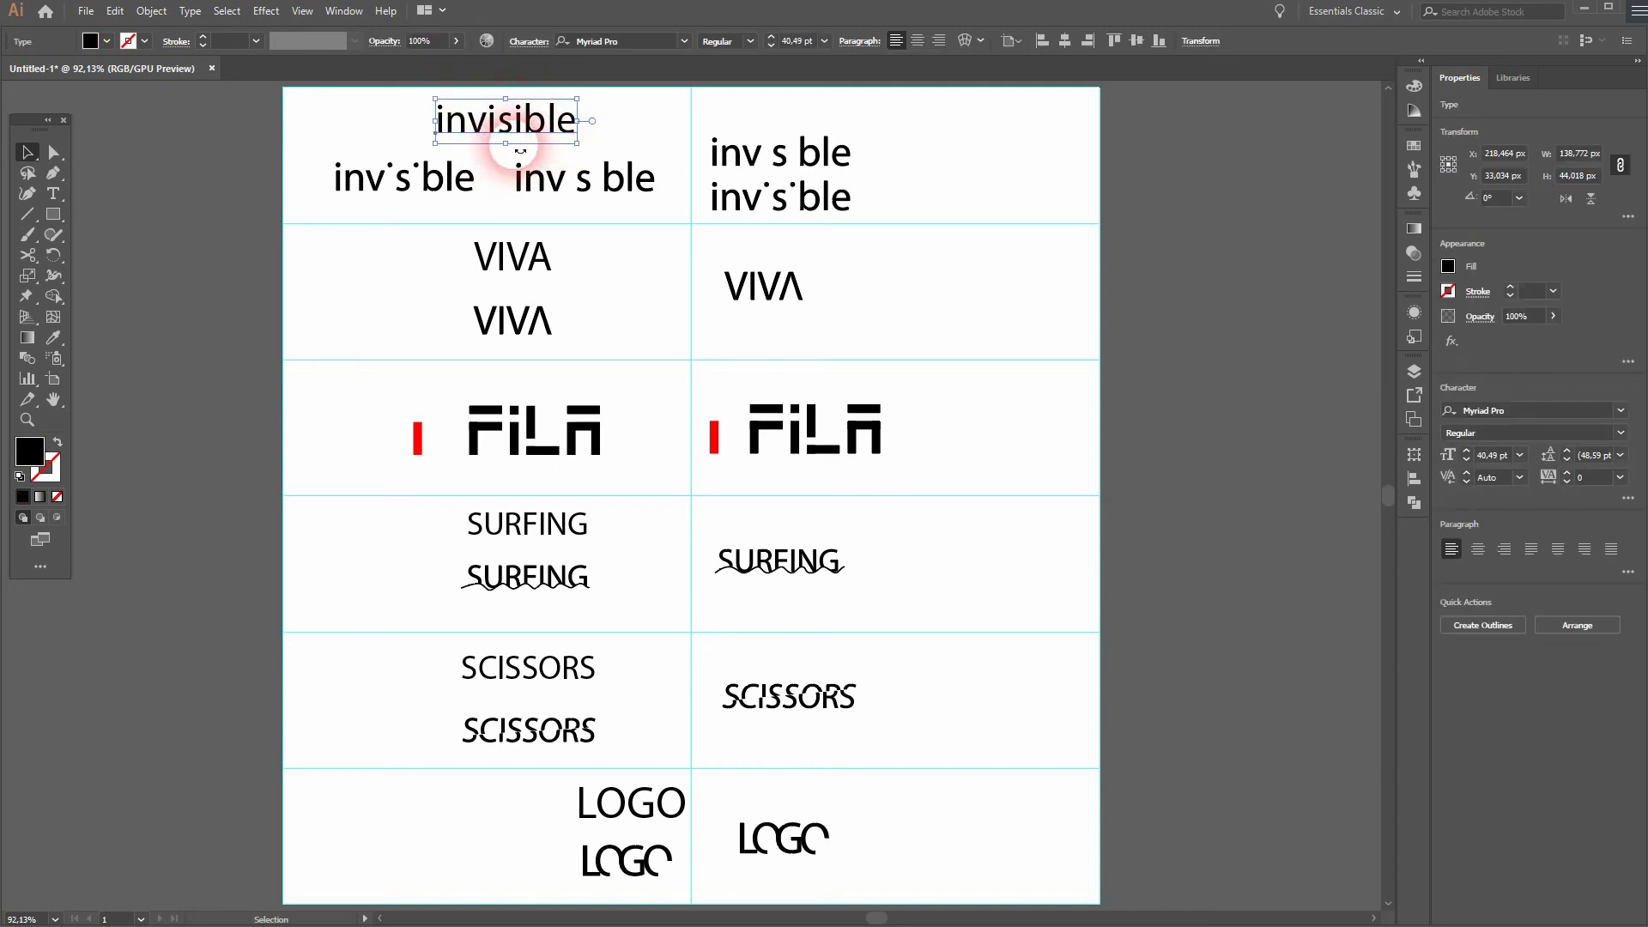
{"action": "left_click", "coordinate": [529, 270]}
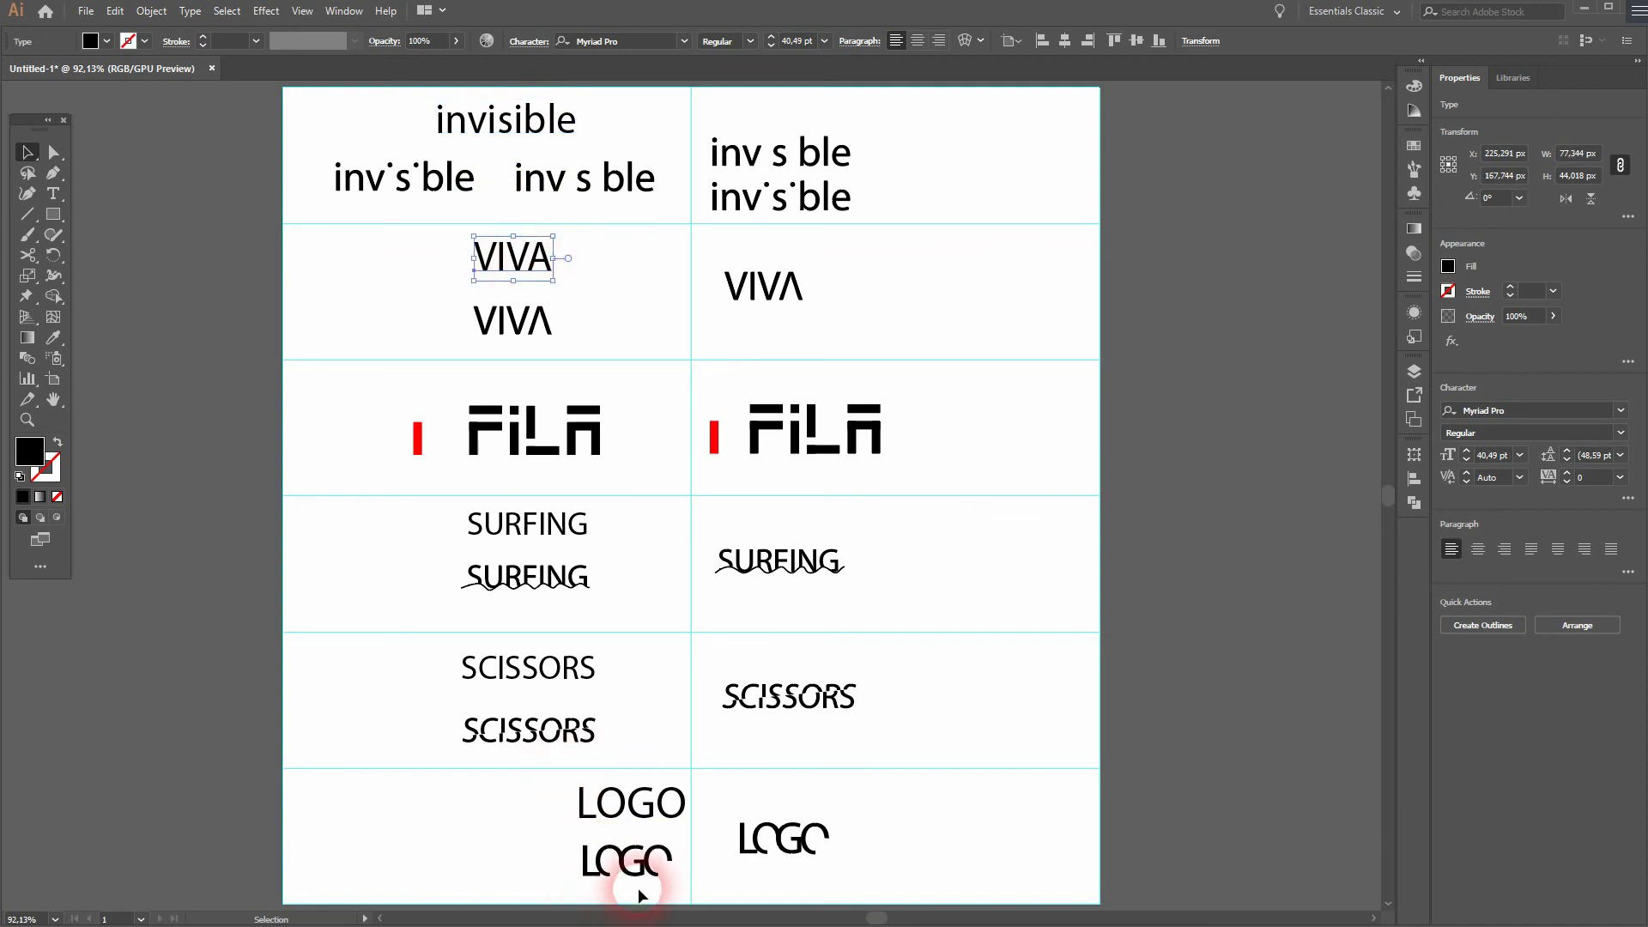
{"action": "left_click", "coordinate": [654, 859]}
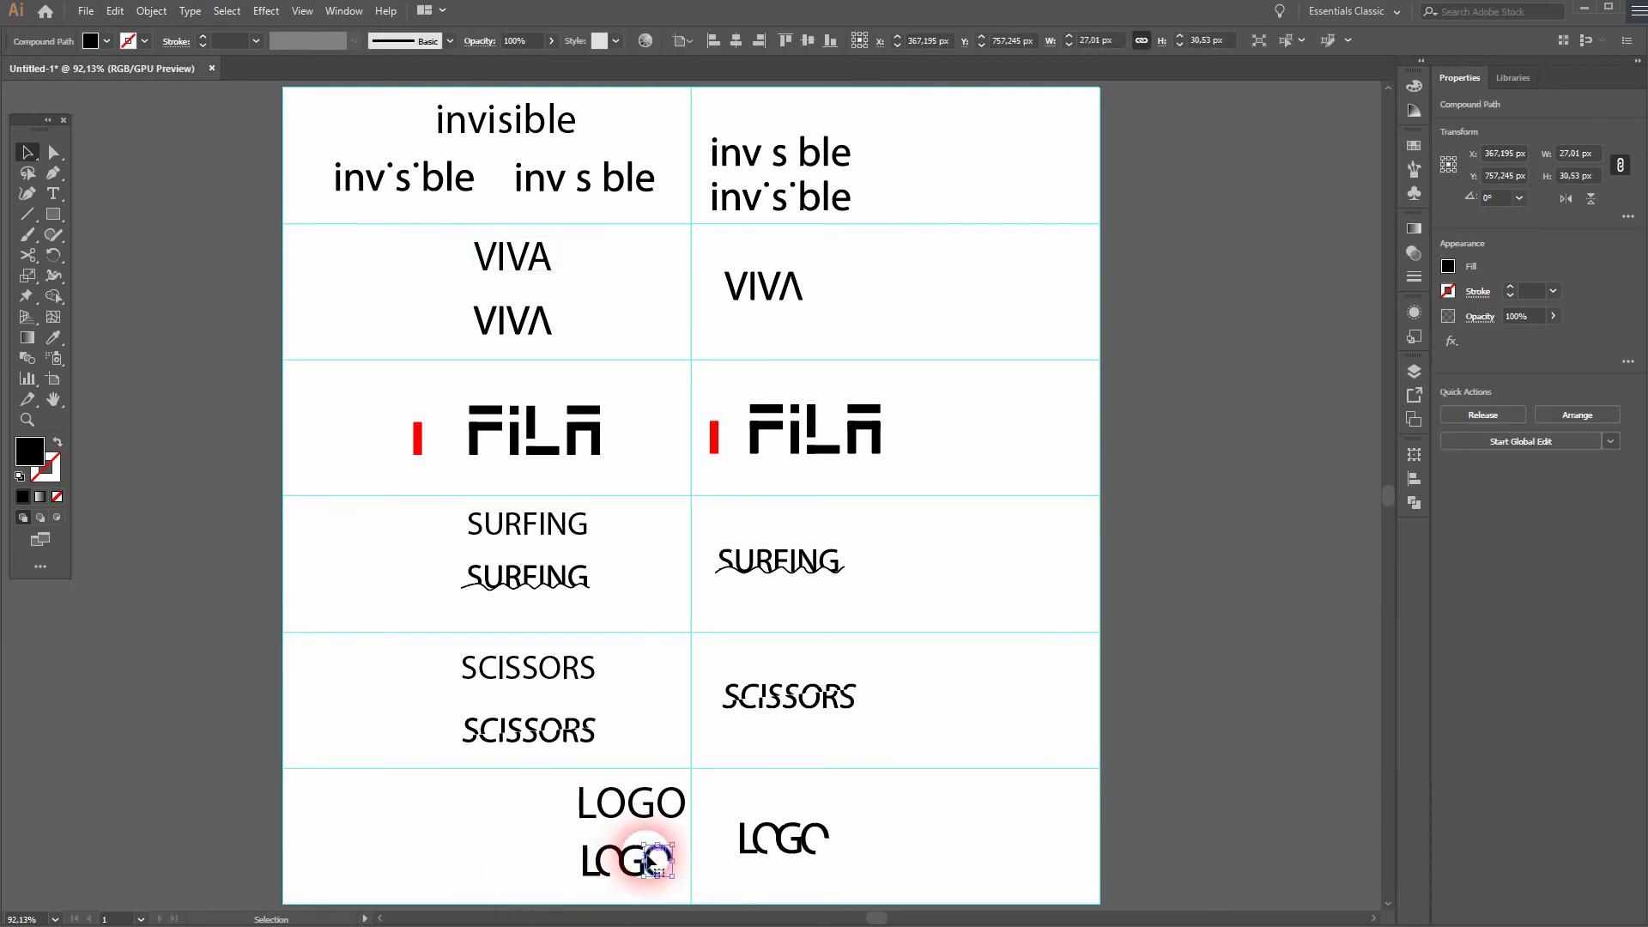
{"action": "left_click", "coordinate": [586, 429]}
{"action": "left_click", "coordinate": [650, 436]}
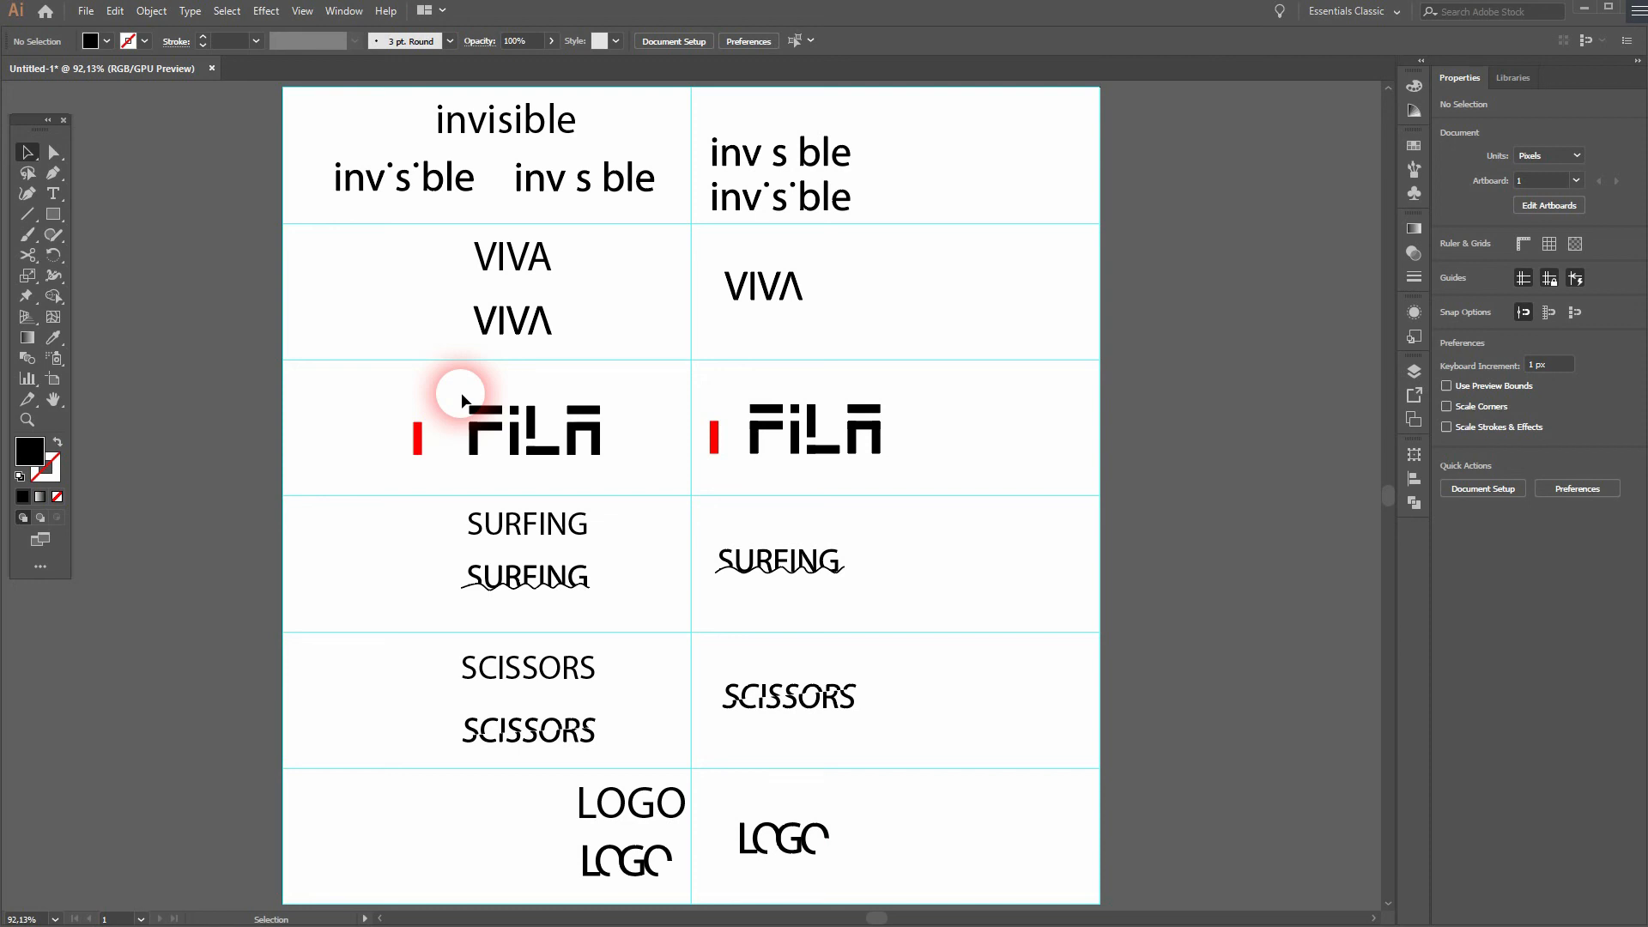
{"action": "left_click", "coordinate": [611, 463]}
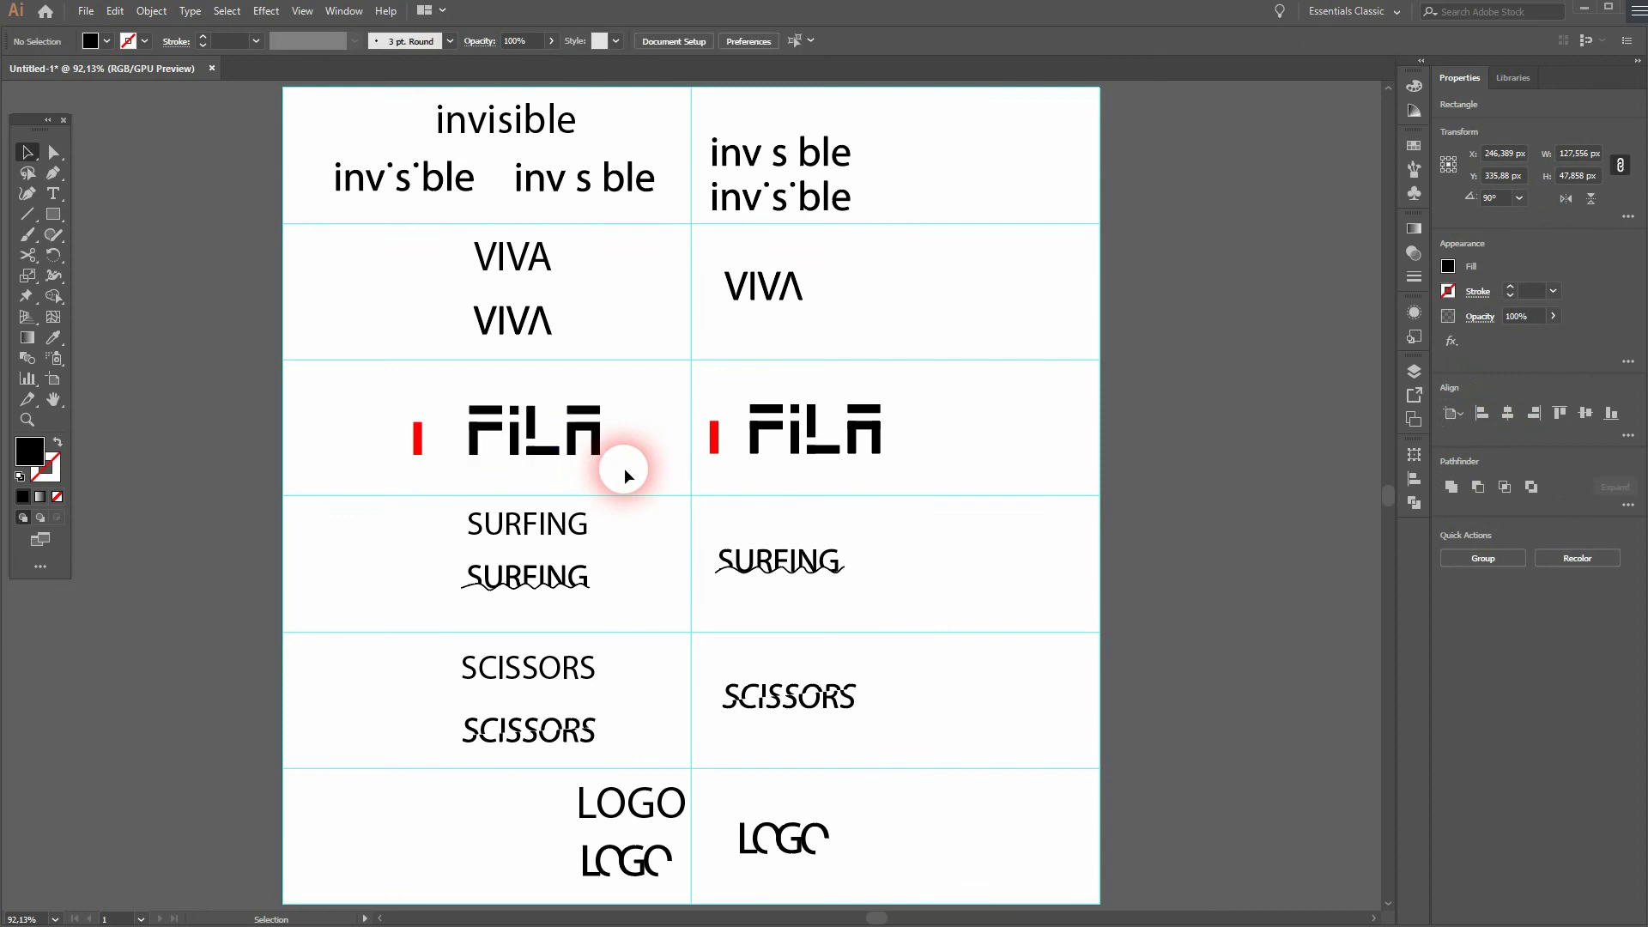
{"action": "left_click", "coordinate": [624, 466]}
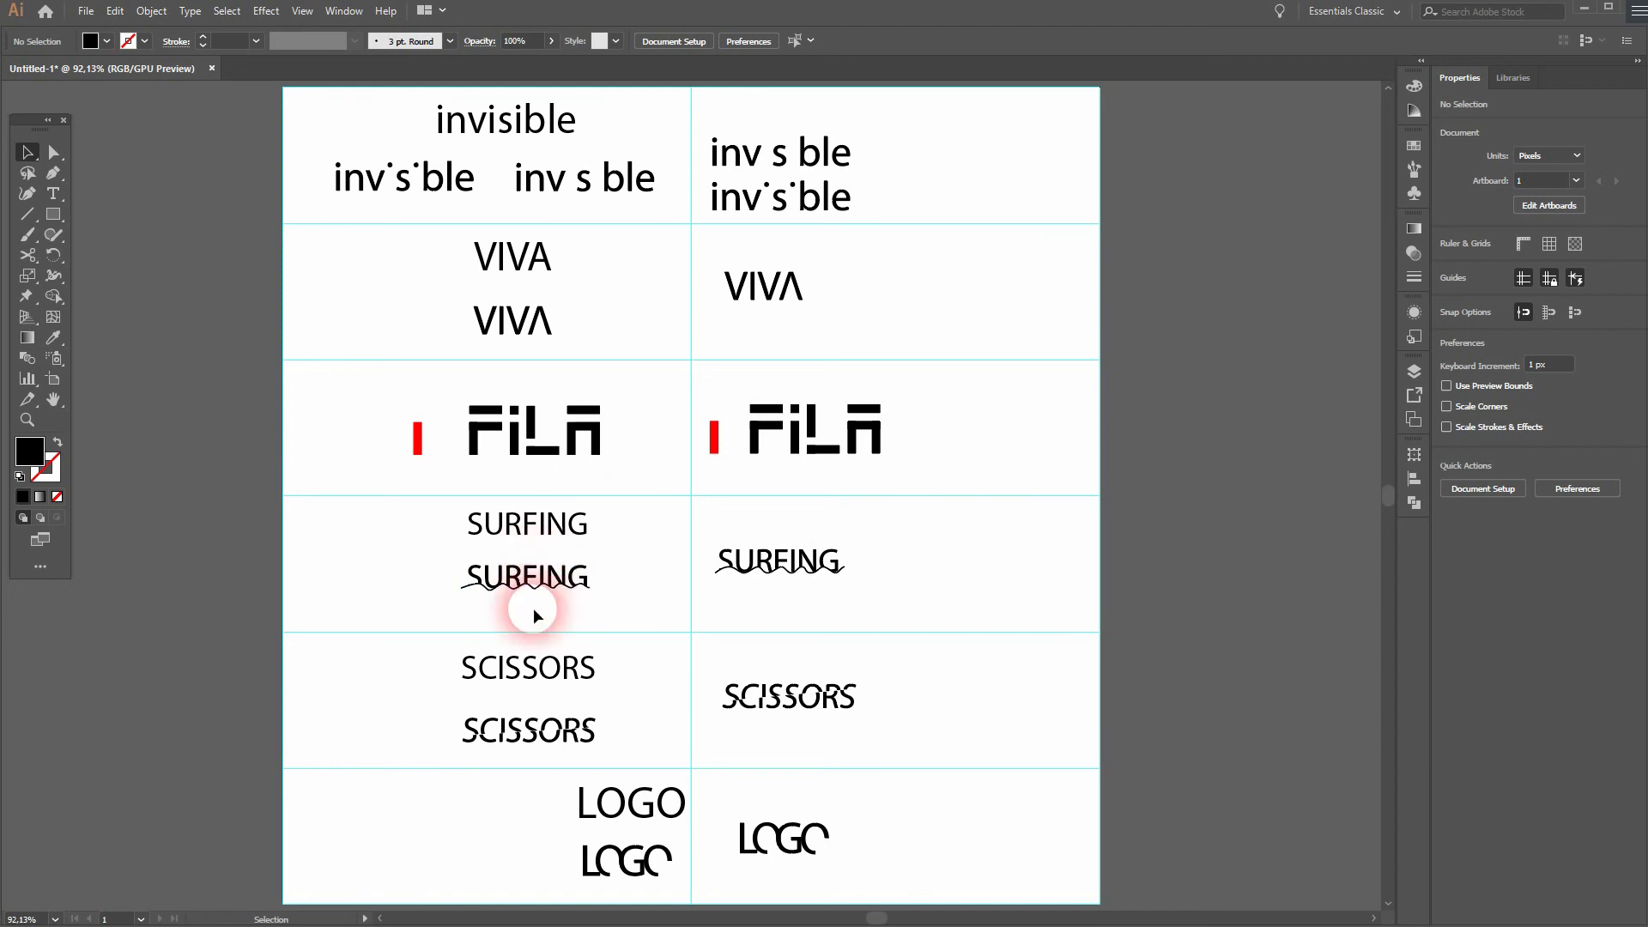
{"action": "left_click", "coordinate": [532, 519]}
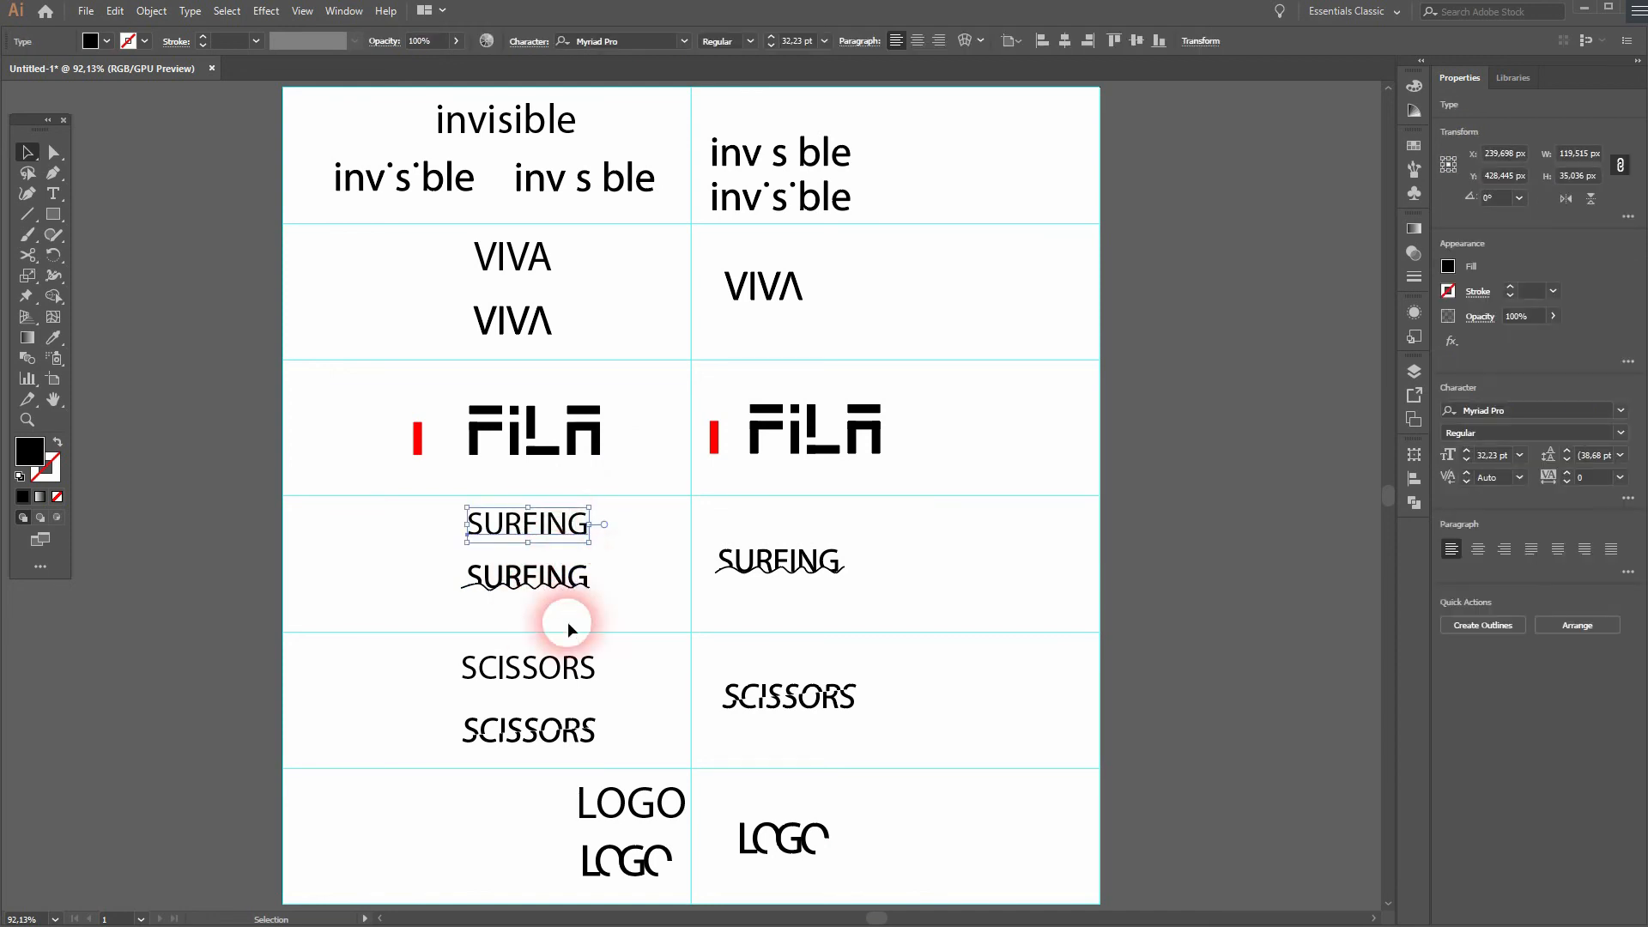
{"action": "left_click", "coordinate": [638, 648]}
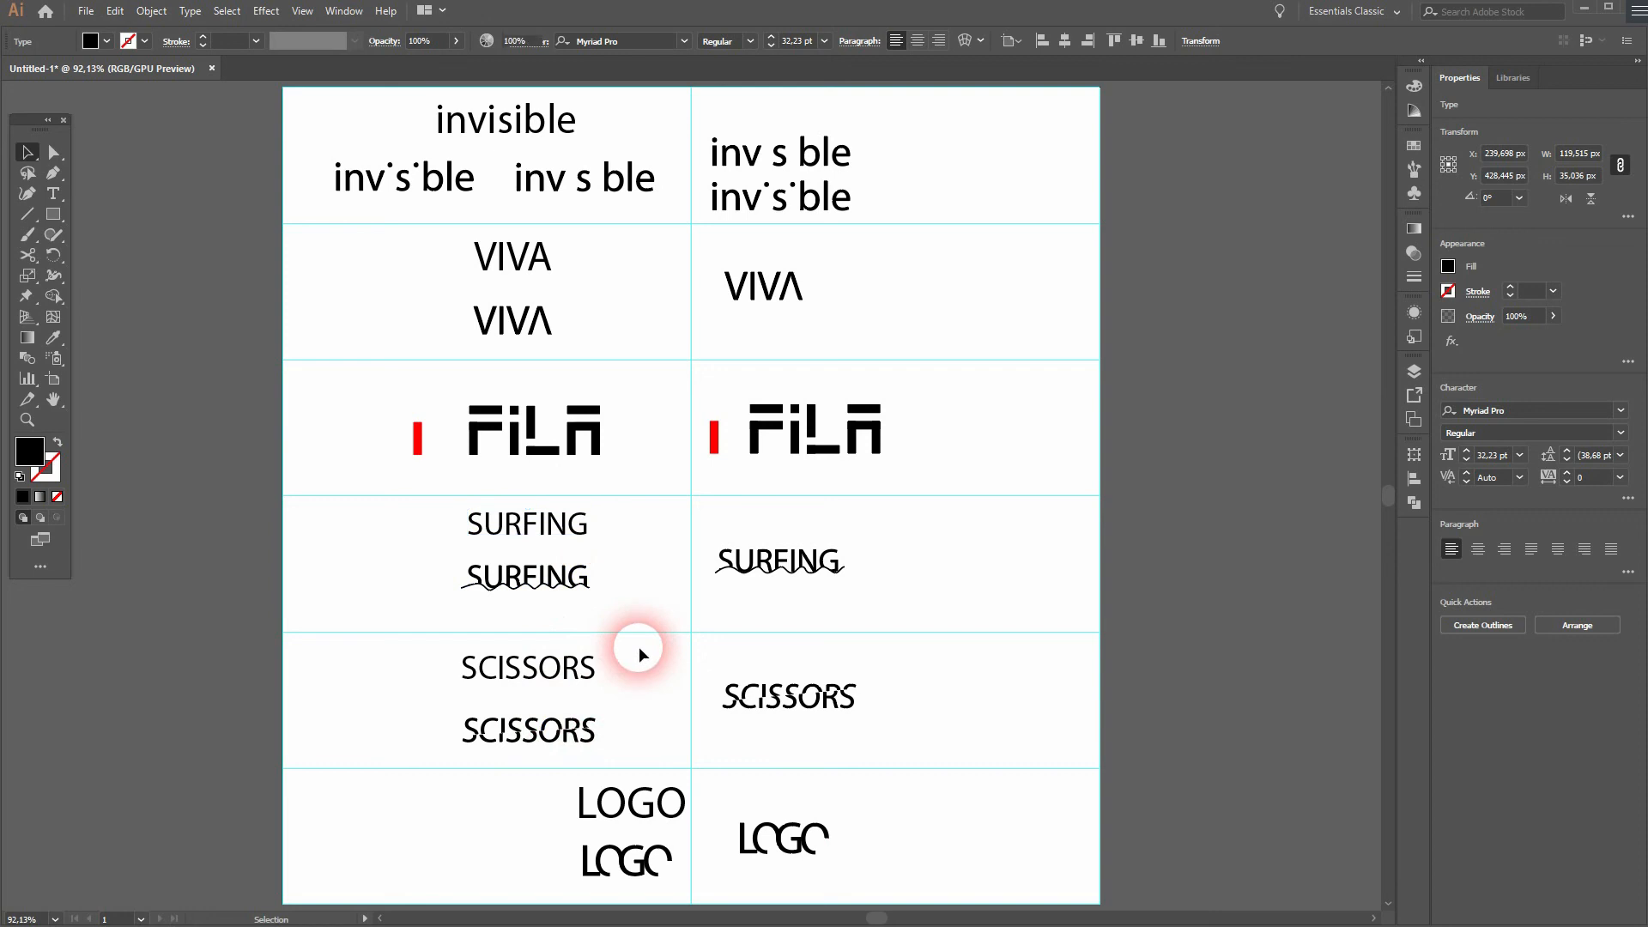